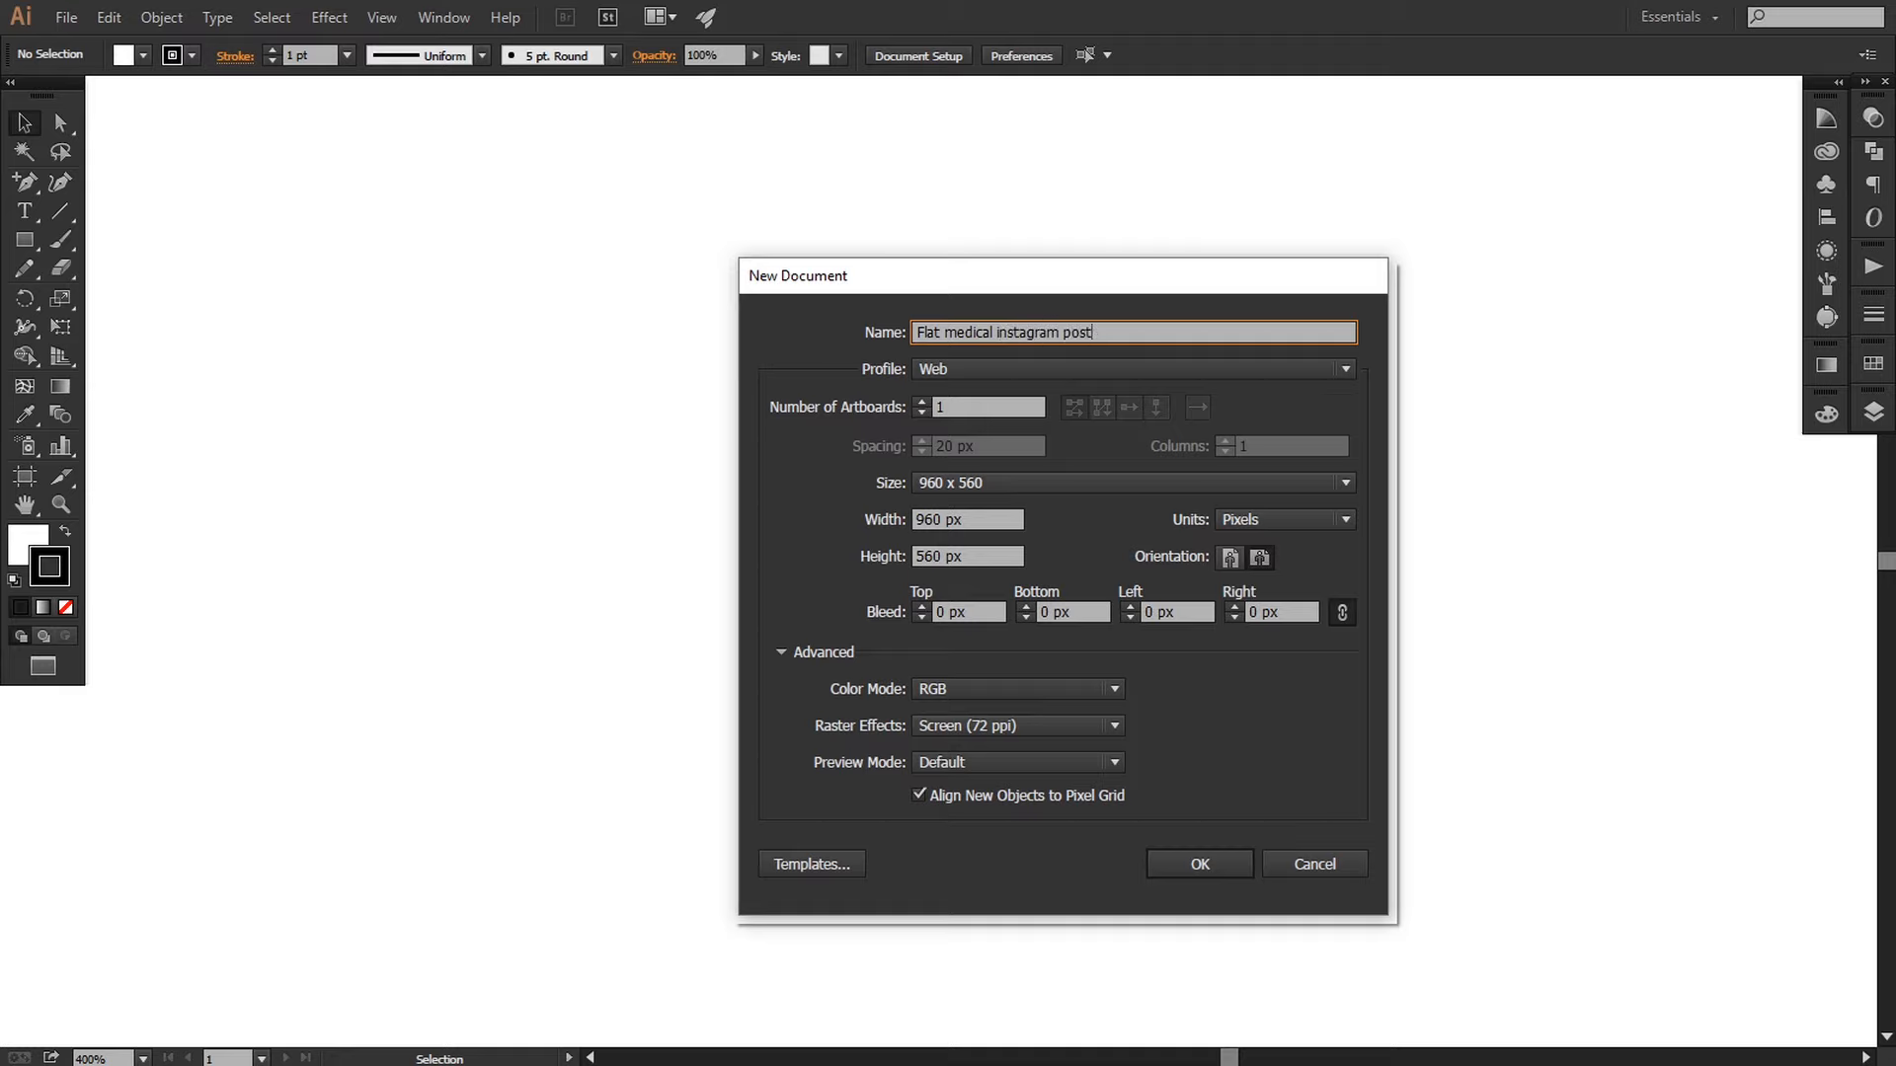
# Step: Create the new document with a width and height of 1080 px
pyautogui.doubleClick(943, 520)
pyautogui.write('1080')
pyautogui.press('Tab')
pyautogui.write('1080')
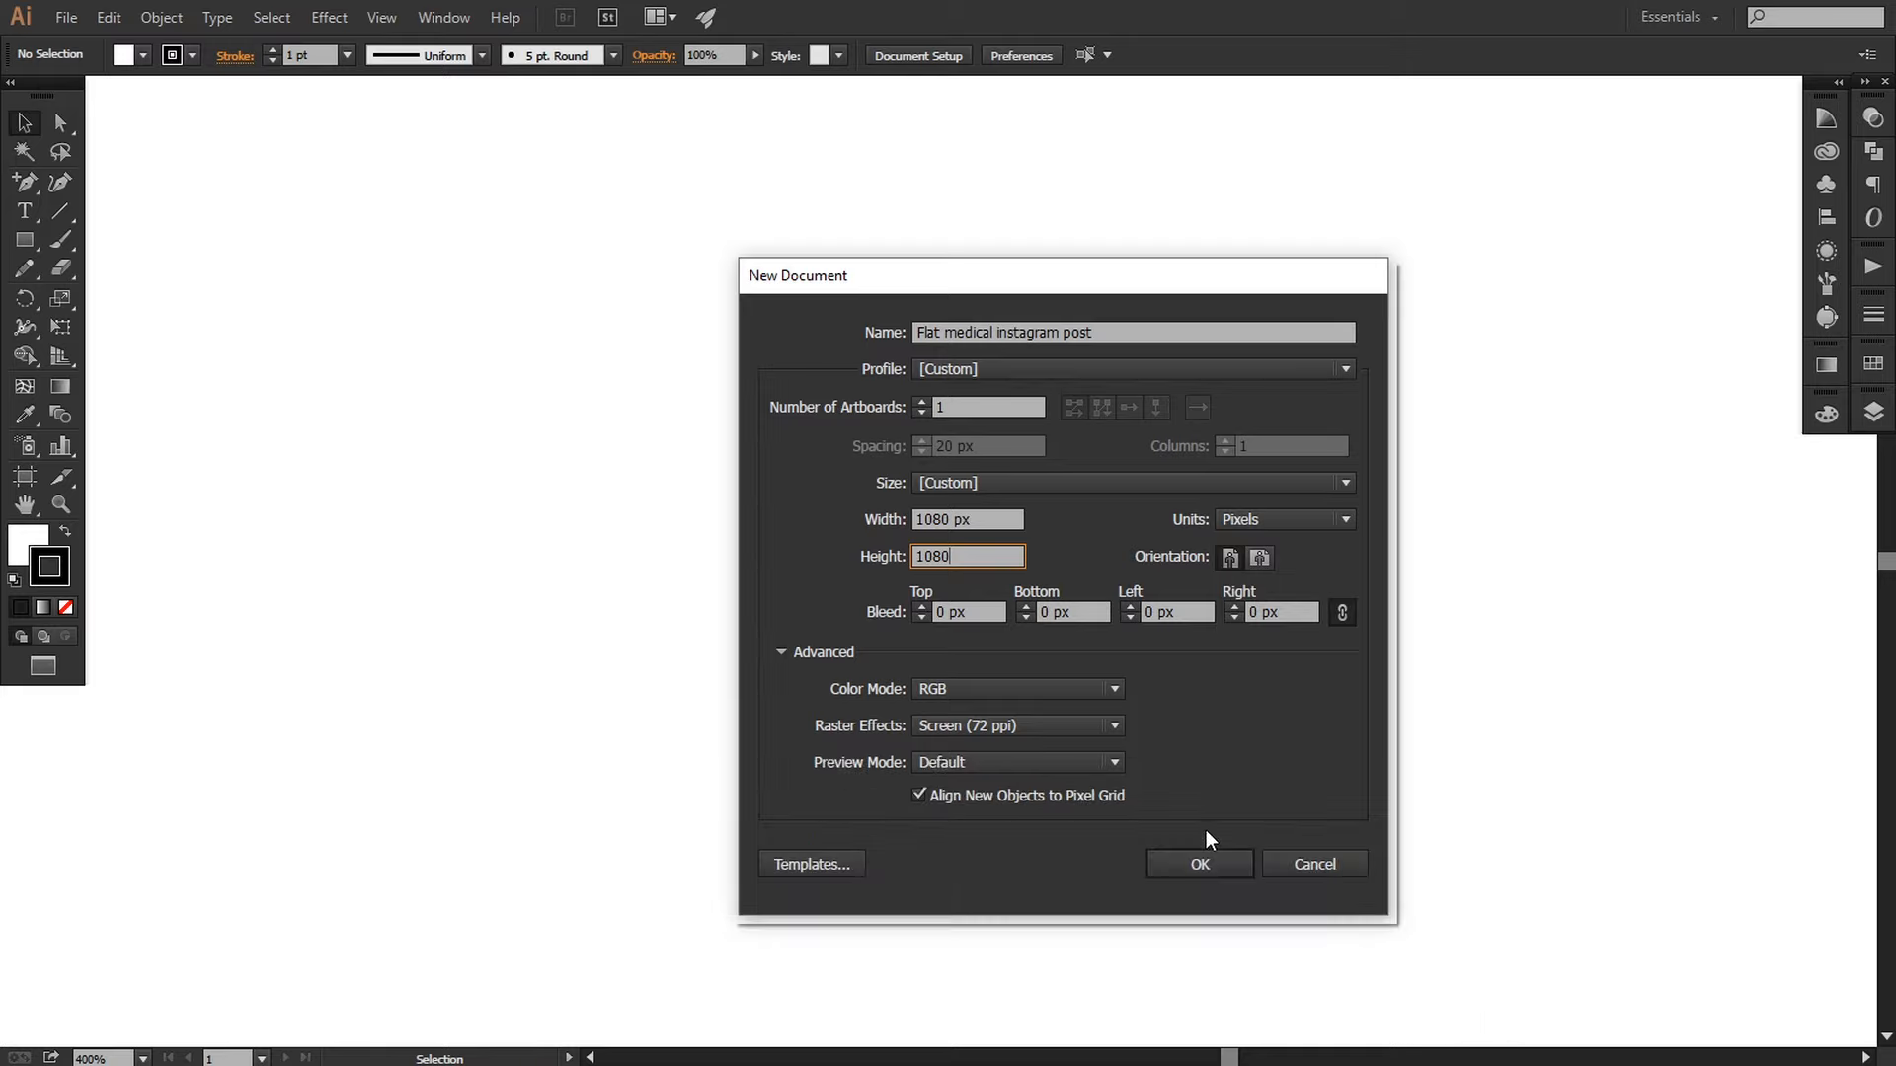
pyautogui.click(1201, 861)
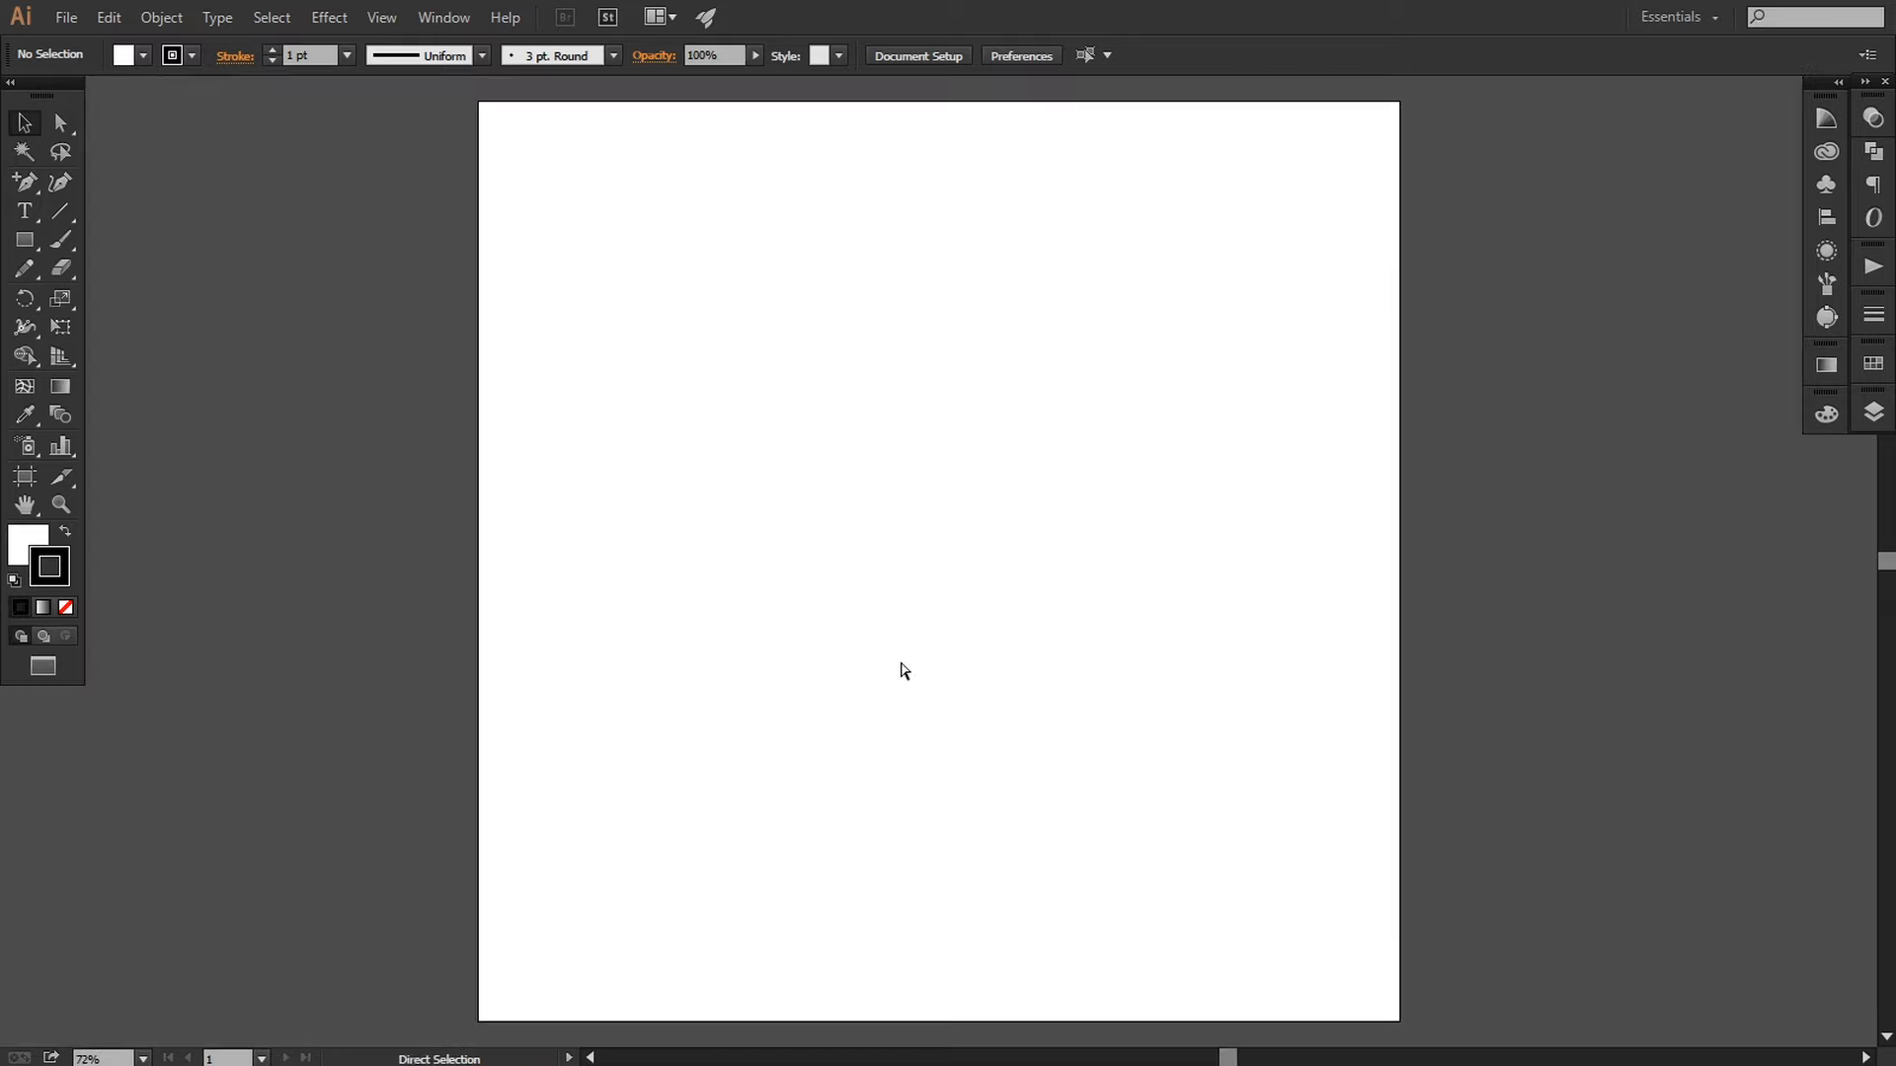
# Step: Paste the copied headline, icons, swatches and photo, and place them beside the artboard
pyautogui.hotkey('ctrl', 'v')
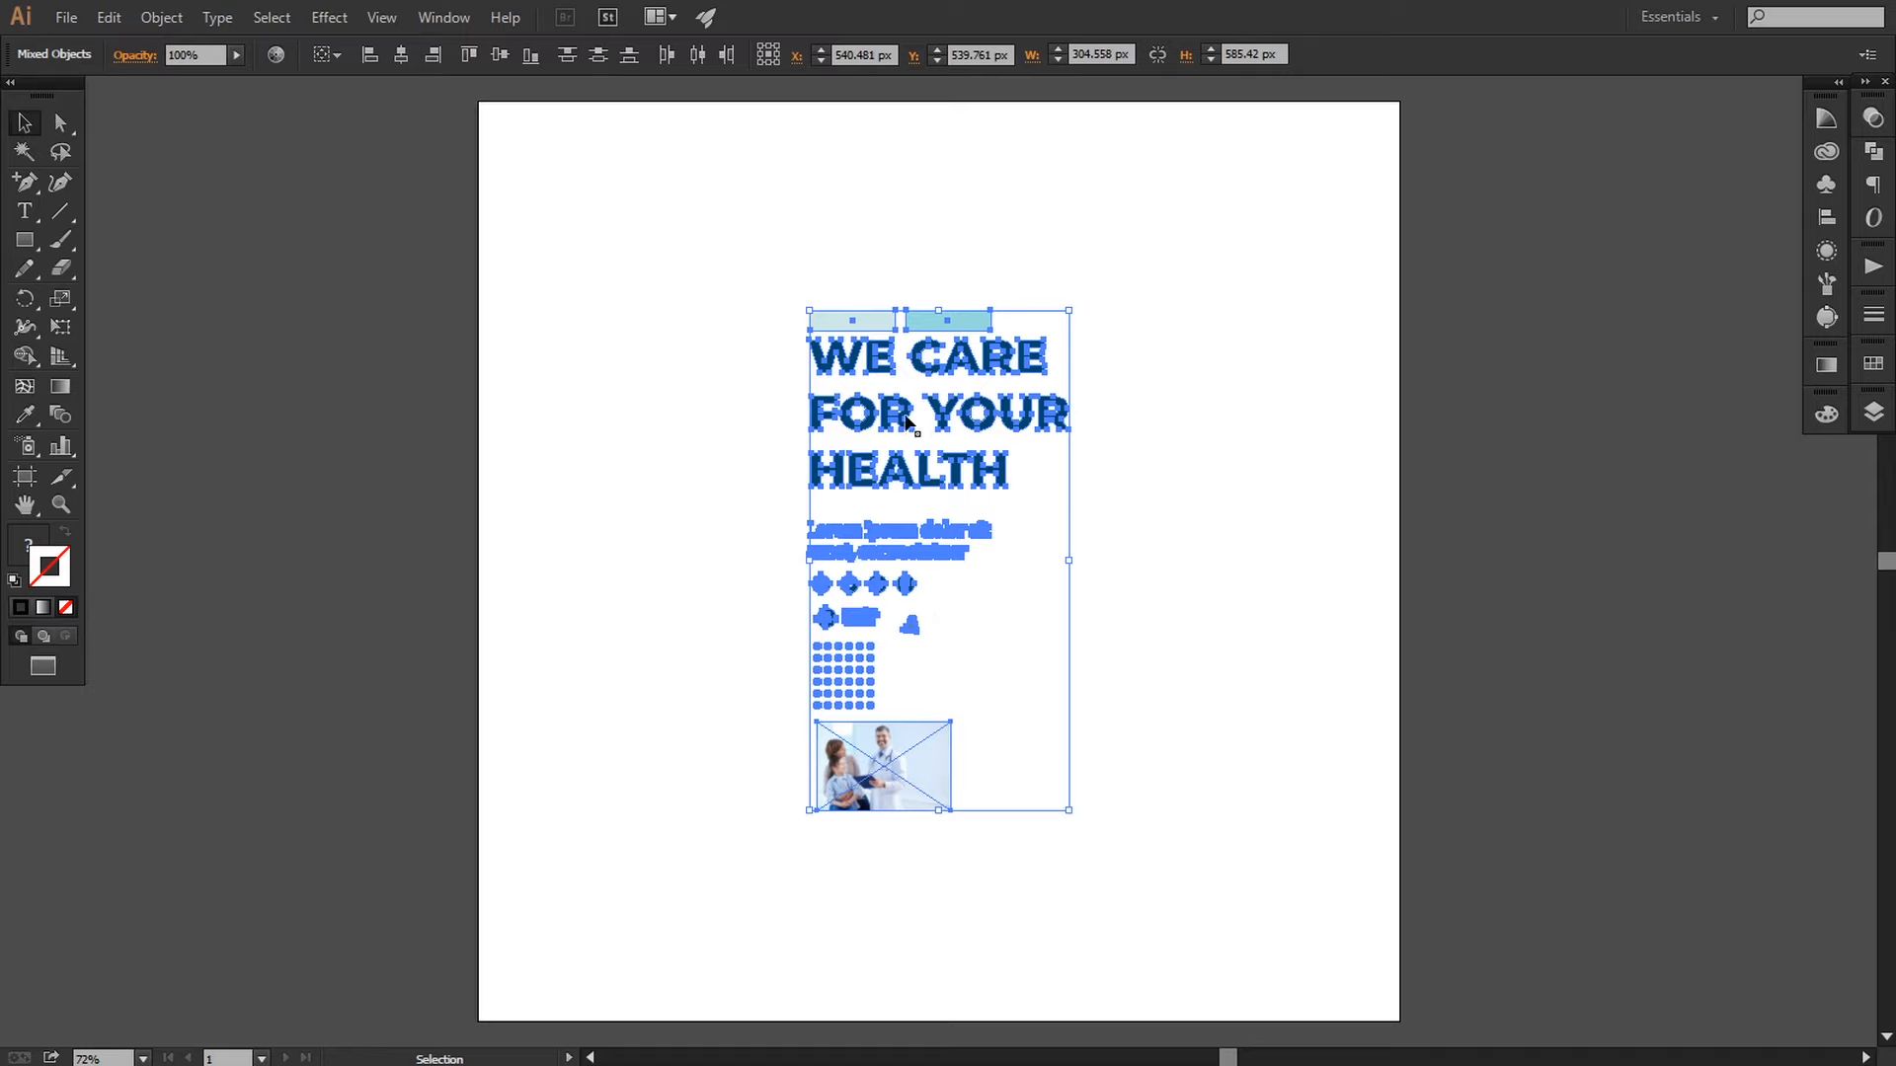
pyautogui.moveTo(909, 420); pyautogui.dragTo(296, 298)
pyautogui.moveTo(843, 494); pyautogui.dragTo(888, 499)
pyautogui.click(1203, 451)
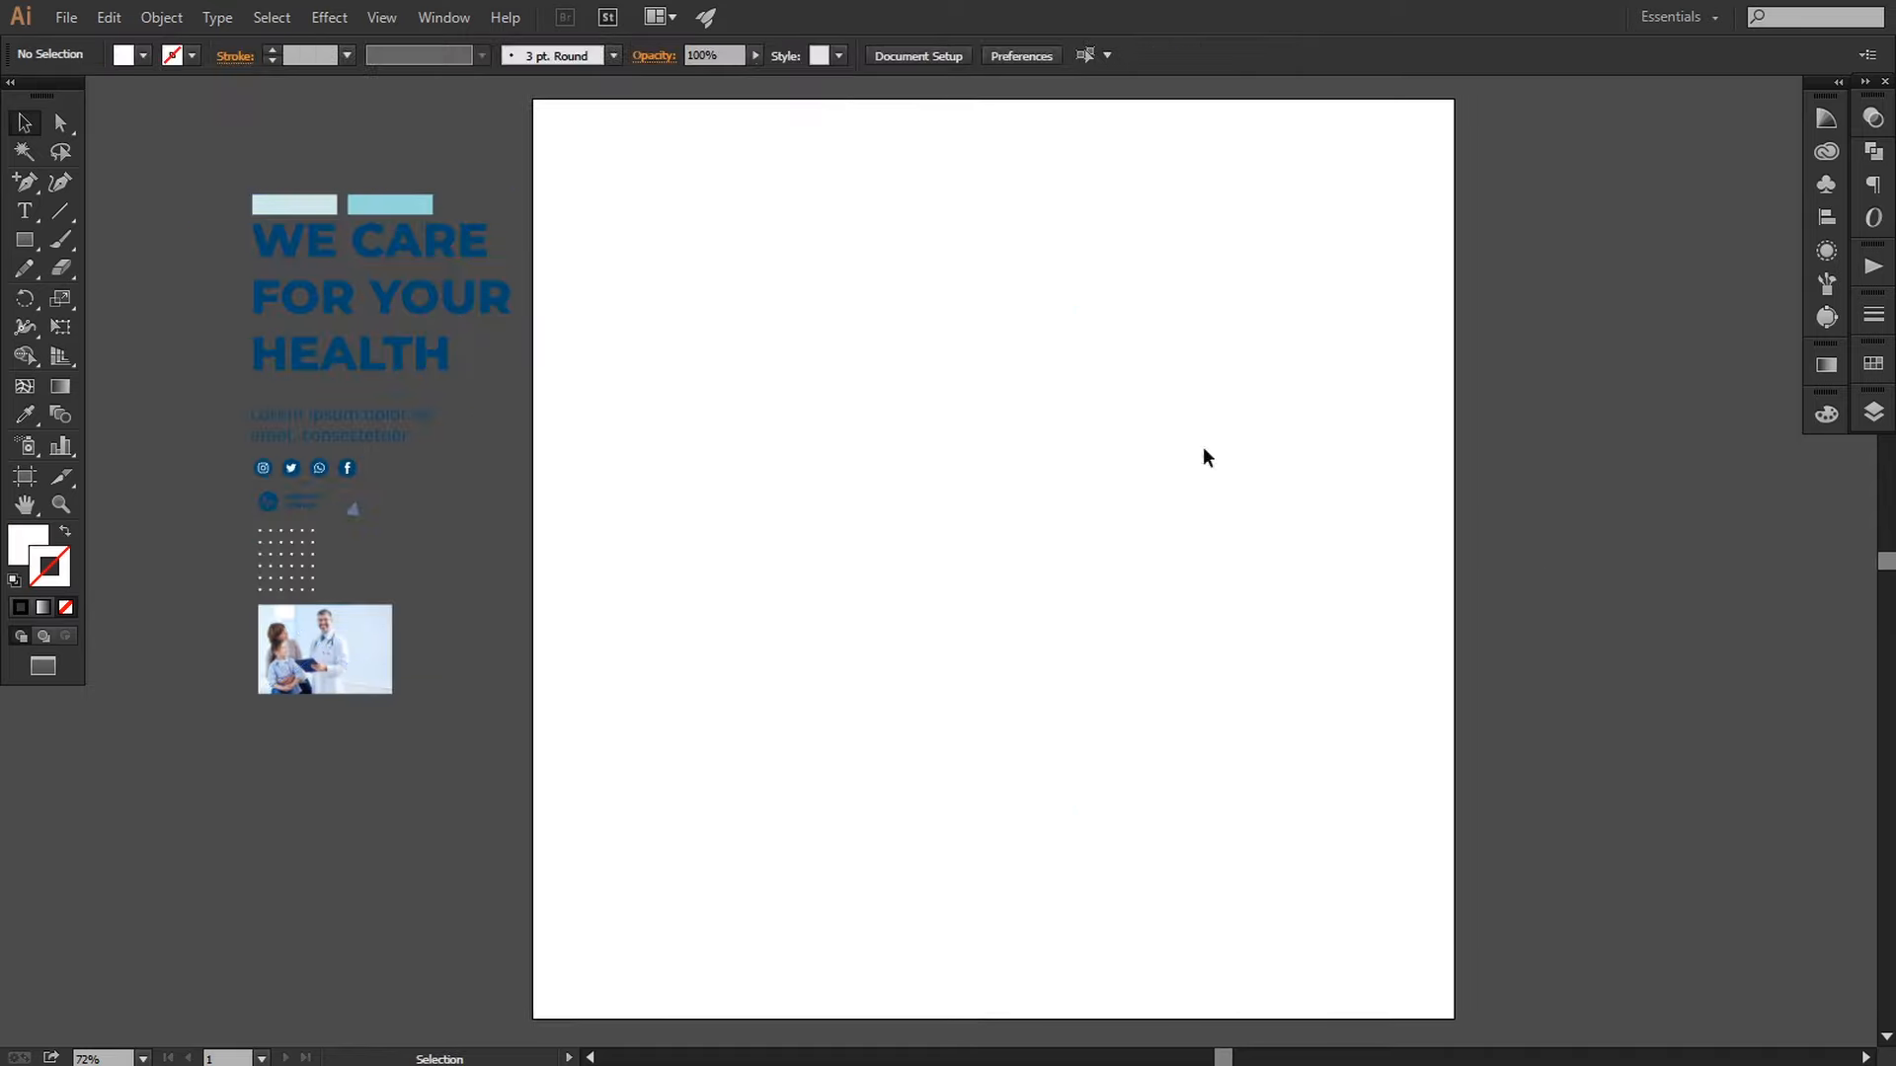
# Step: Cover the whole artboard with a 1080 px square rectangle and fill it with the pale blue swatch's colour
pyautogui.click(24, 239)
pyautogui.moveTo(533, 99); pyautogui.dragTo(1452, 1019)
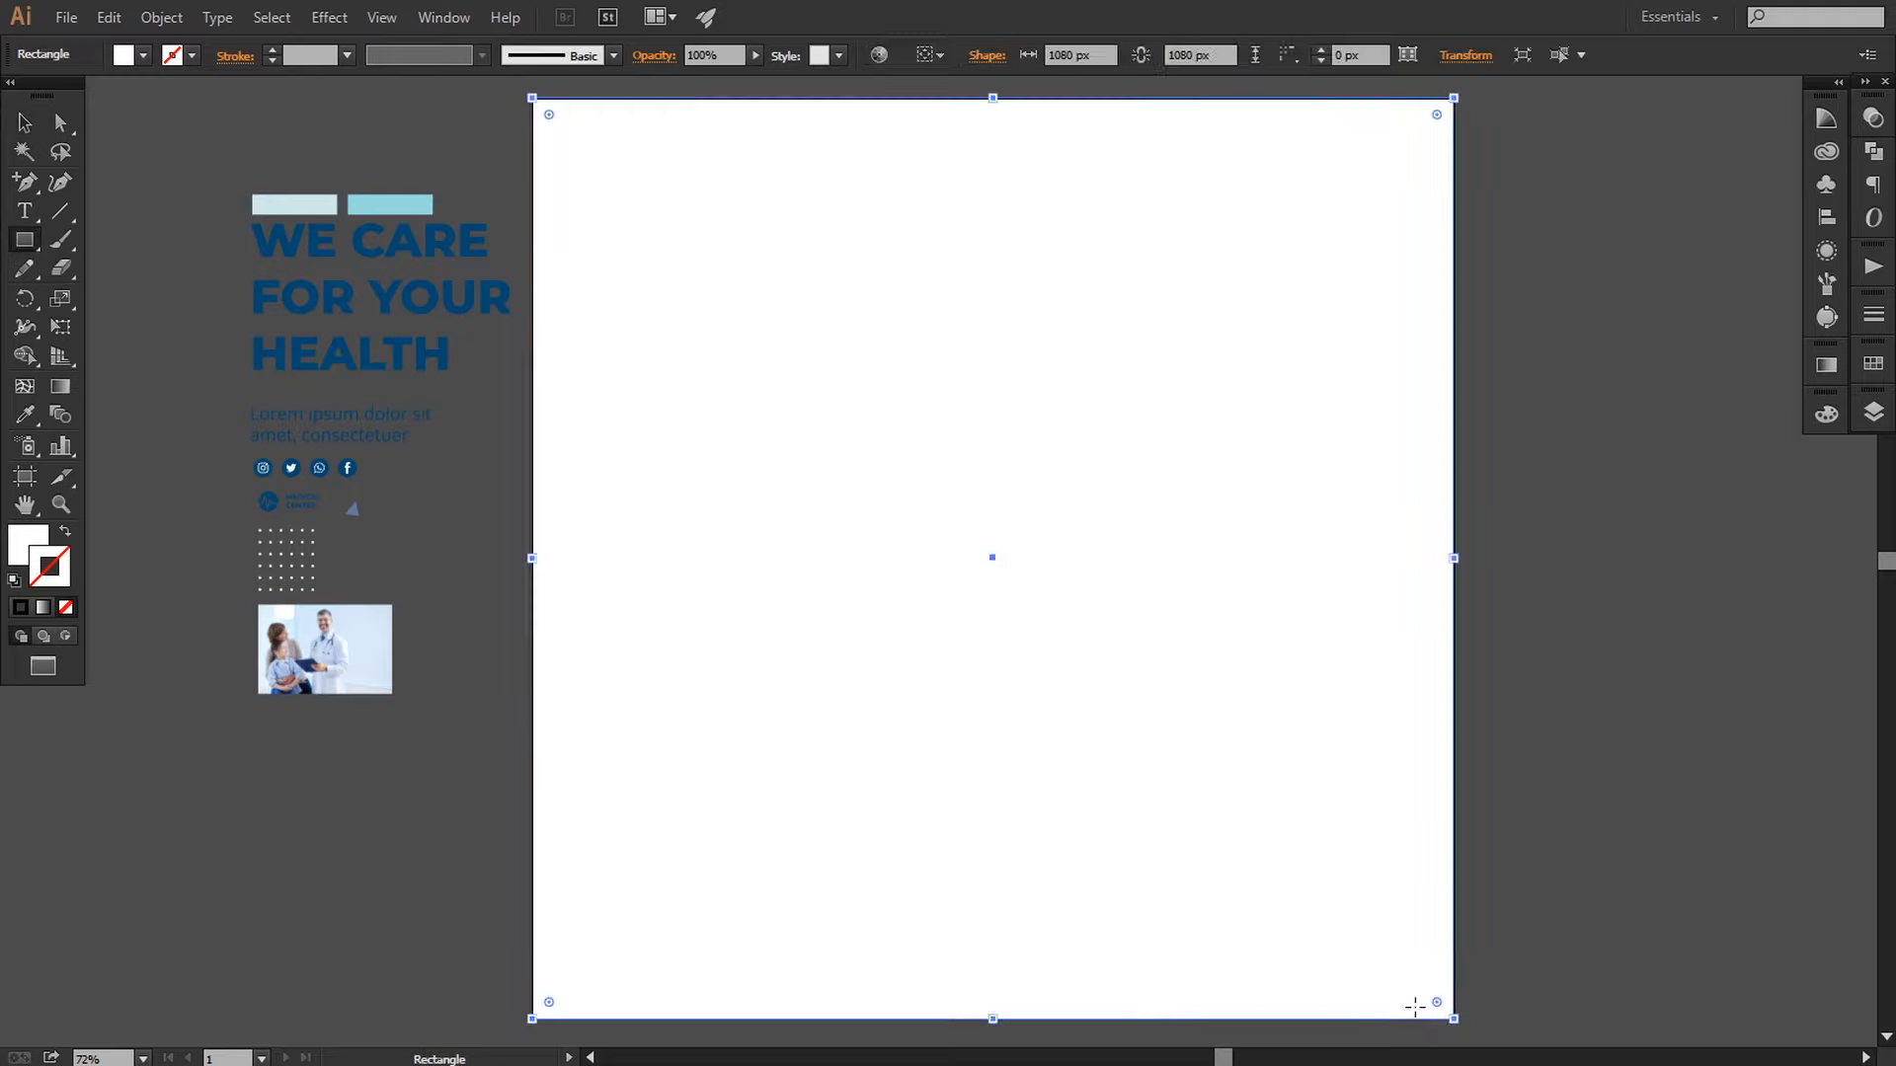
pyautogui.click(25, 415)
pyautogui.click(276, 204)
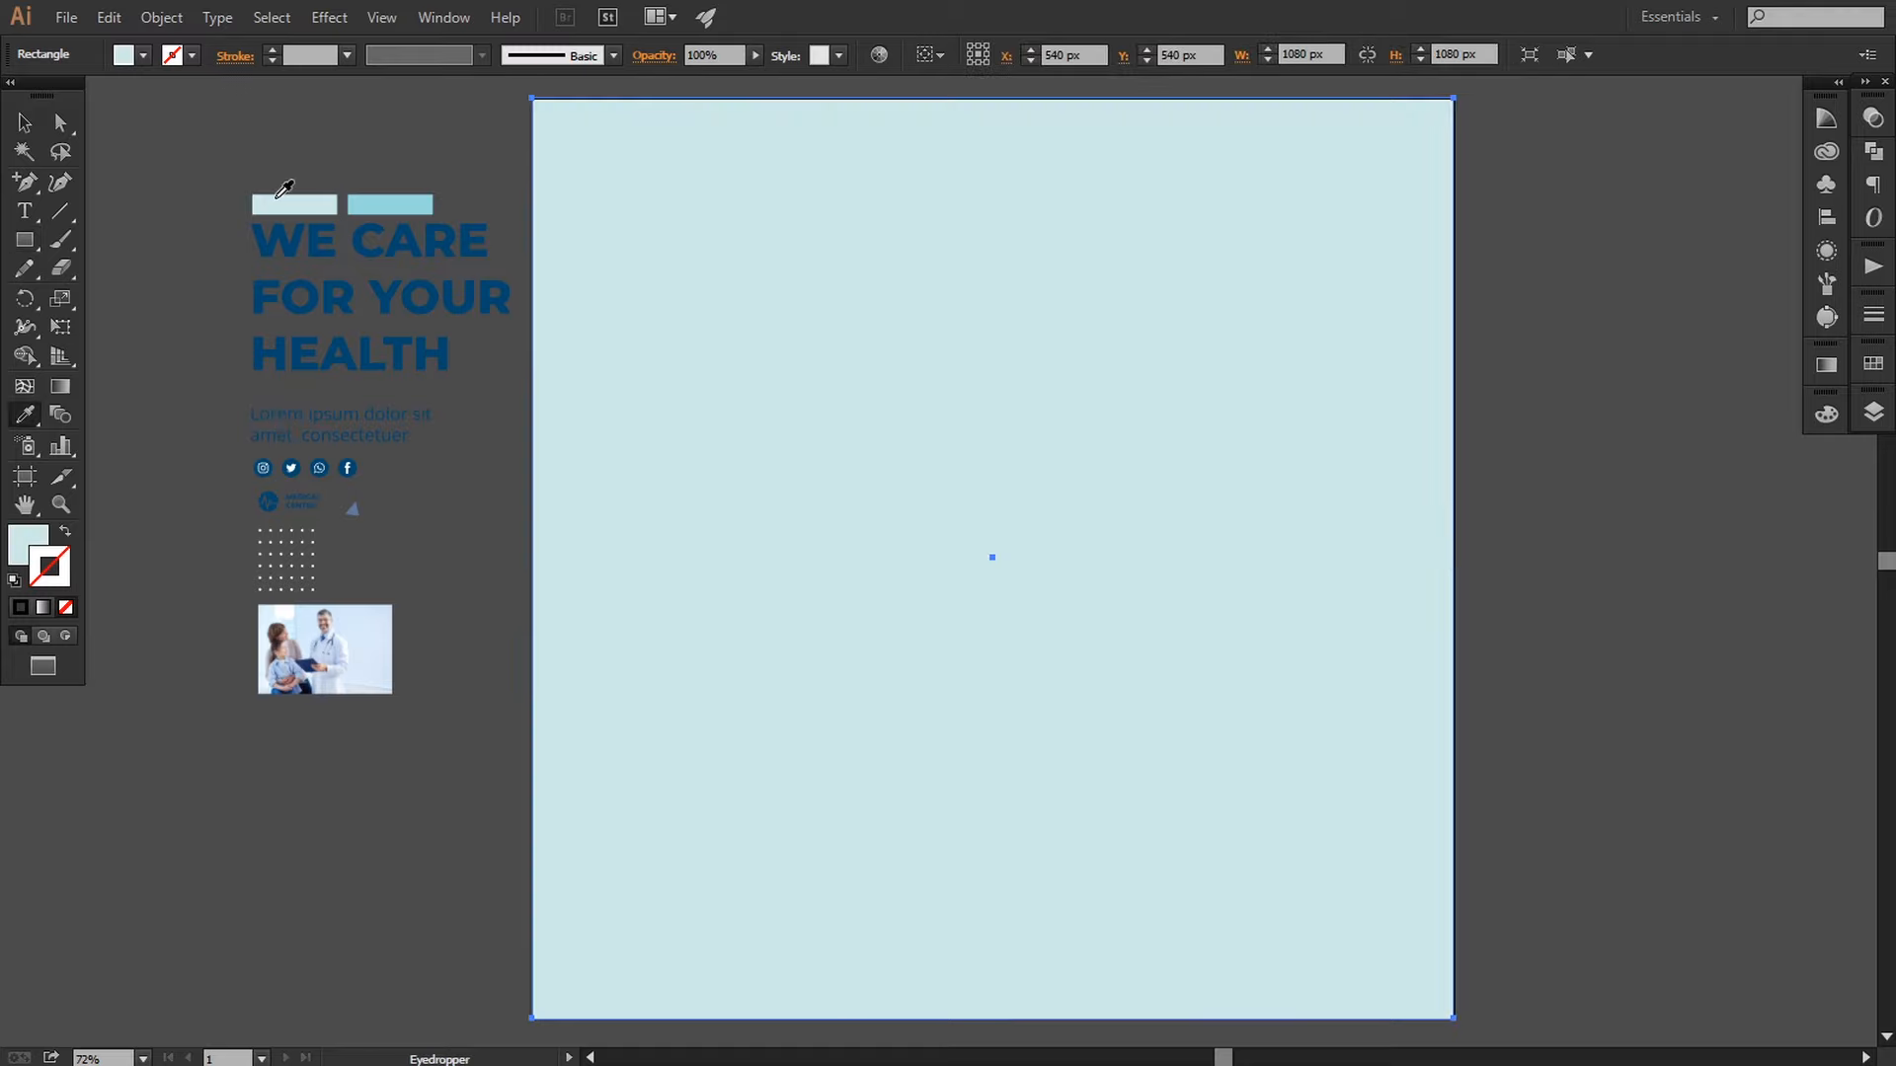
pyautogui.click(27, 122)
pyautogui.click(136, 147)
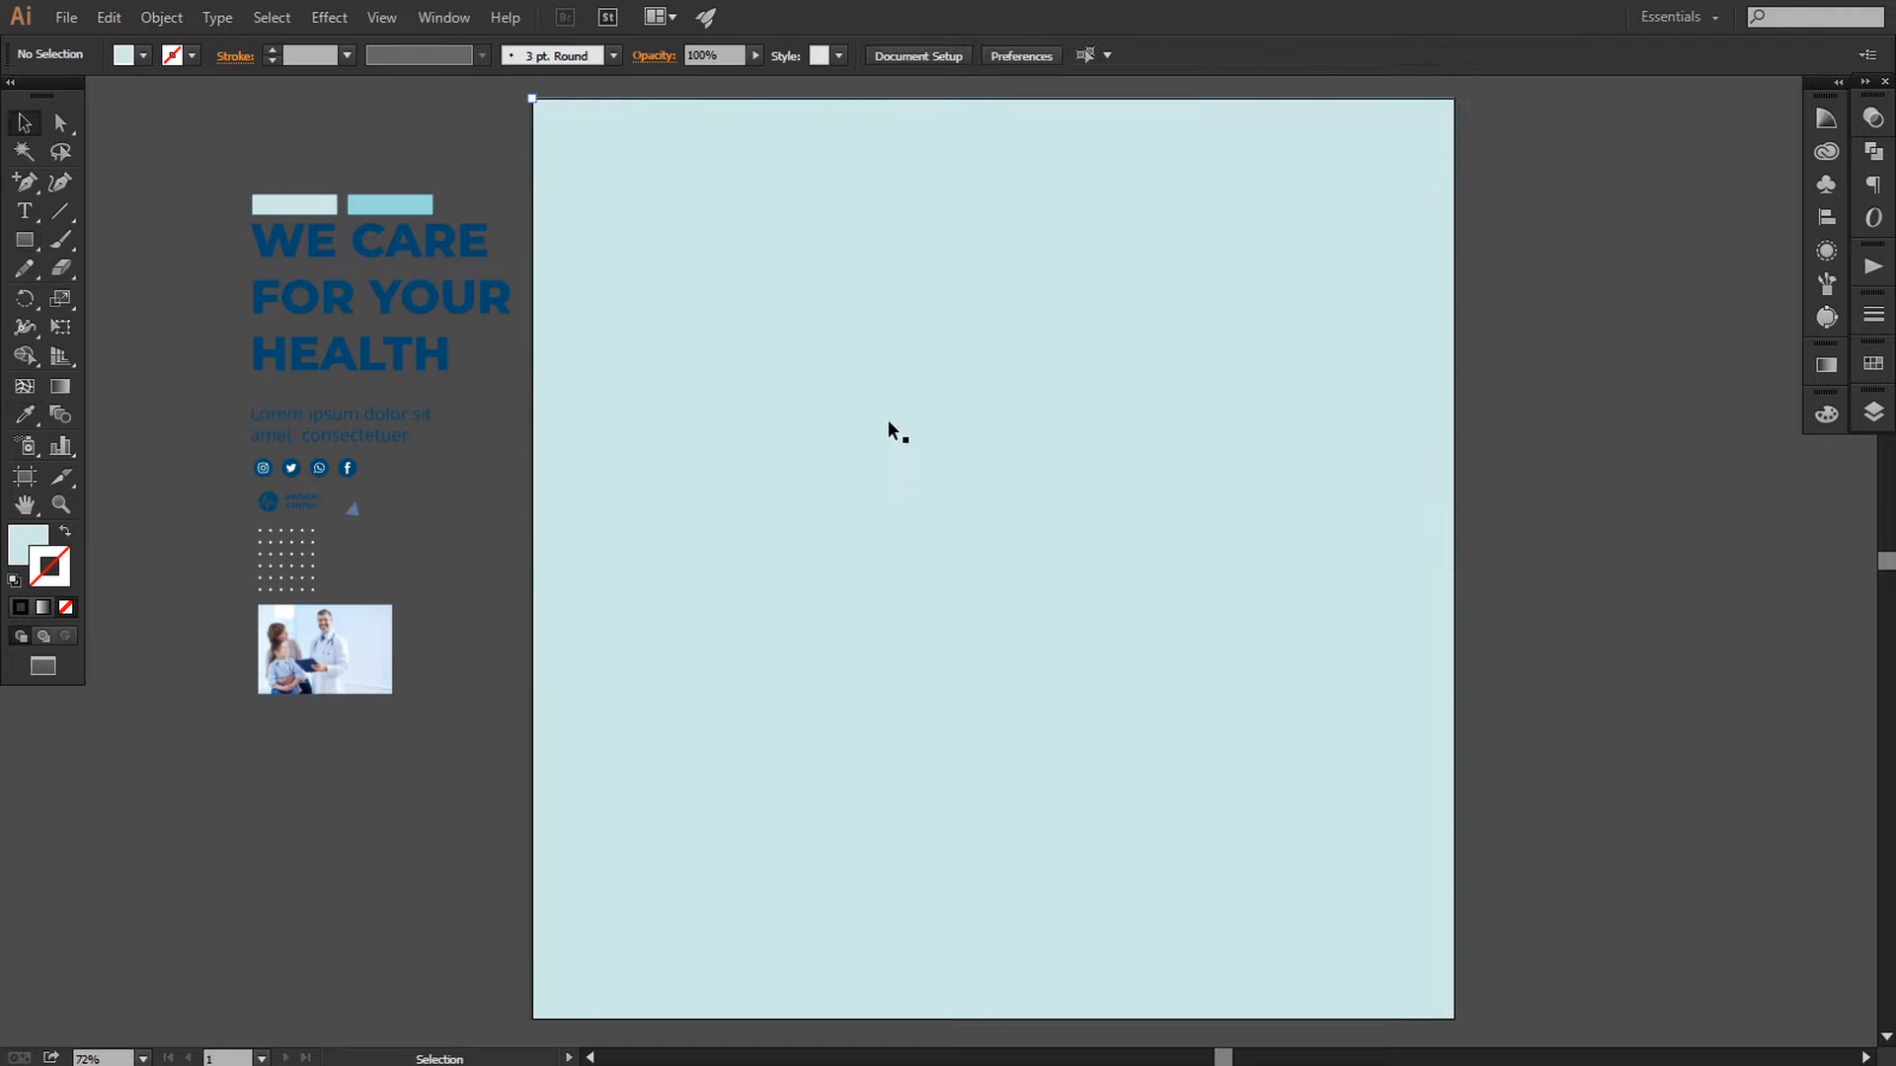
# Step: With the Pen tool, draw a closed wavy shape in the darker aqua swatch colour across the artboard's upper-right corner
pyautogui.moveTo(1023, 447); pyautogui.dragTo(1014, 450)
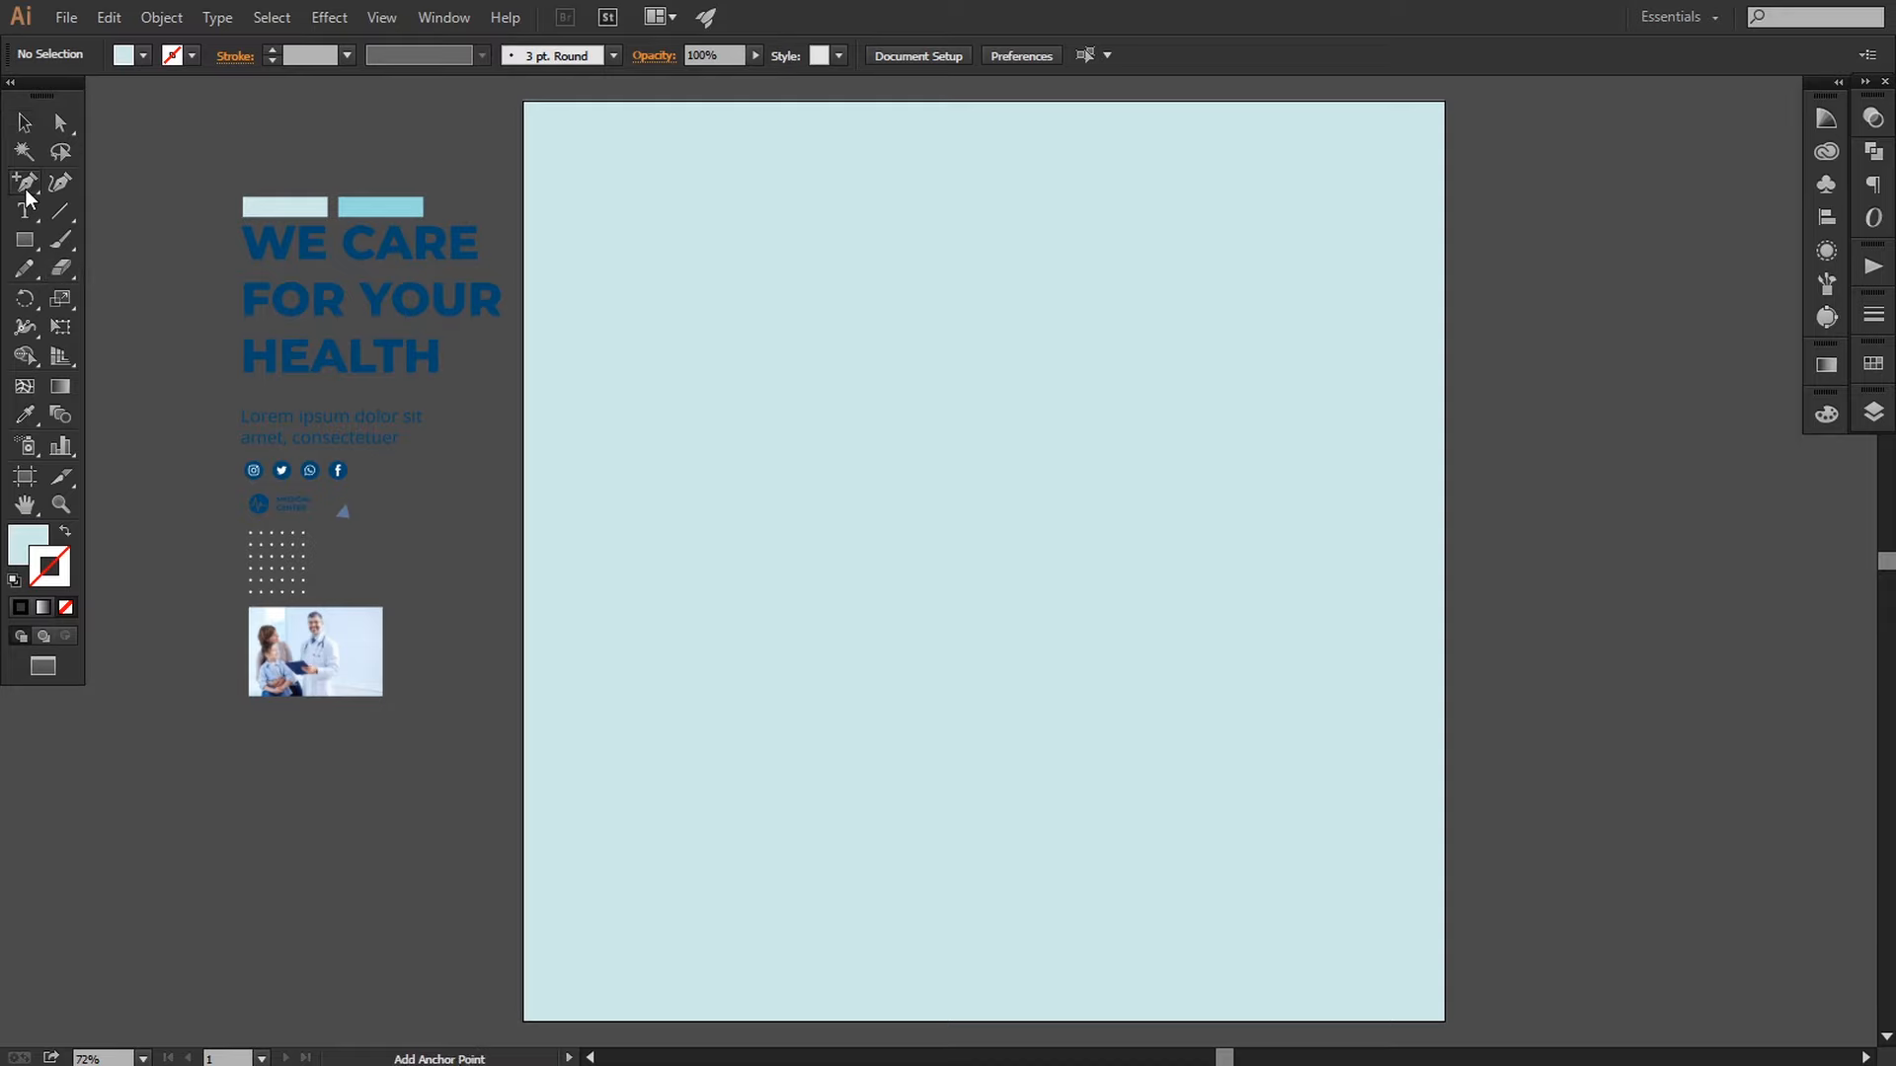
pyautogui.moveTo(26, 183); pyautogui.dragTo(55, 178)
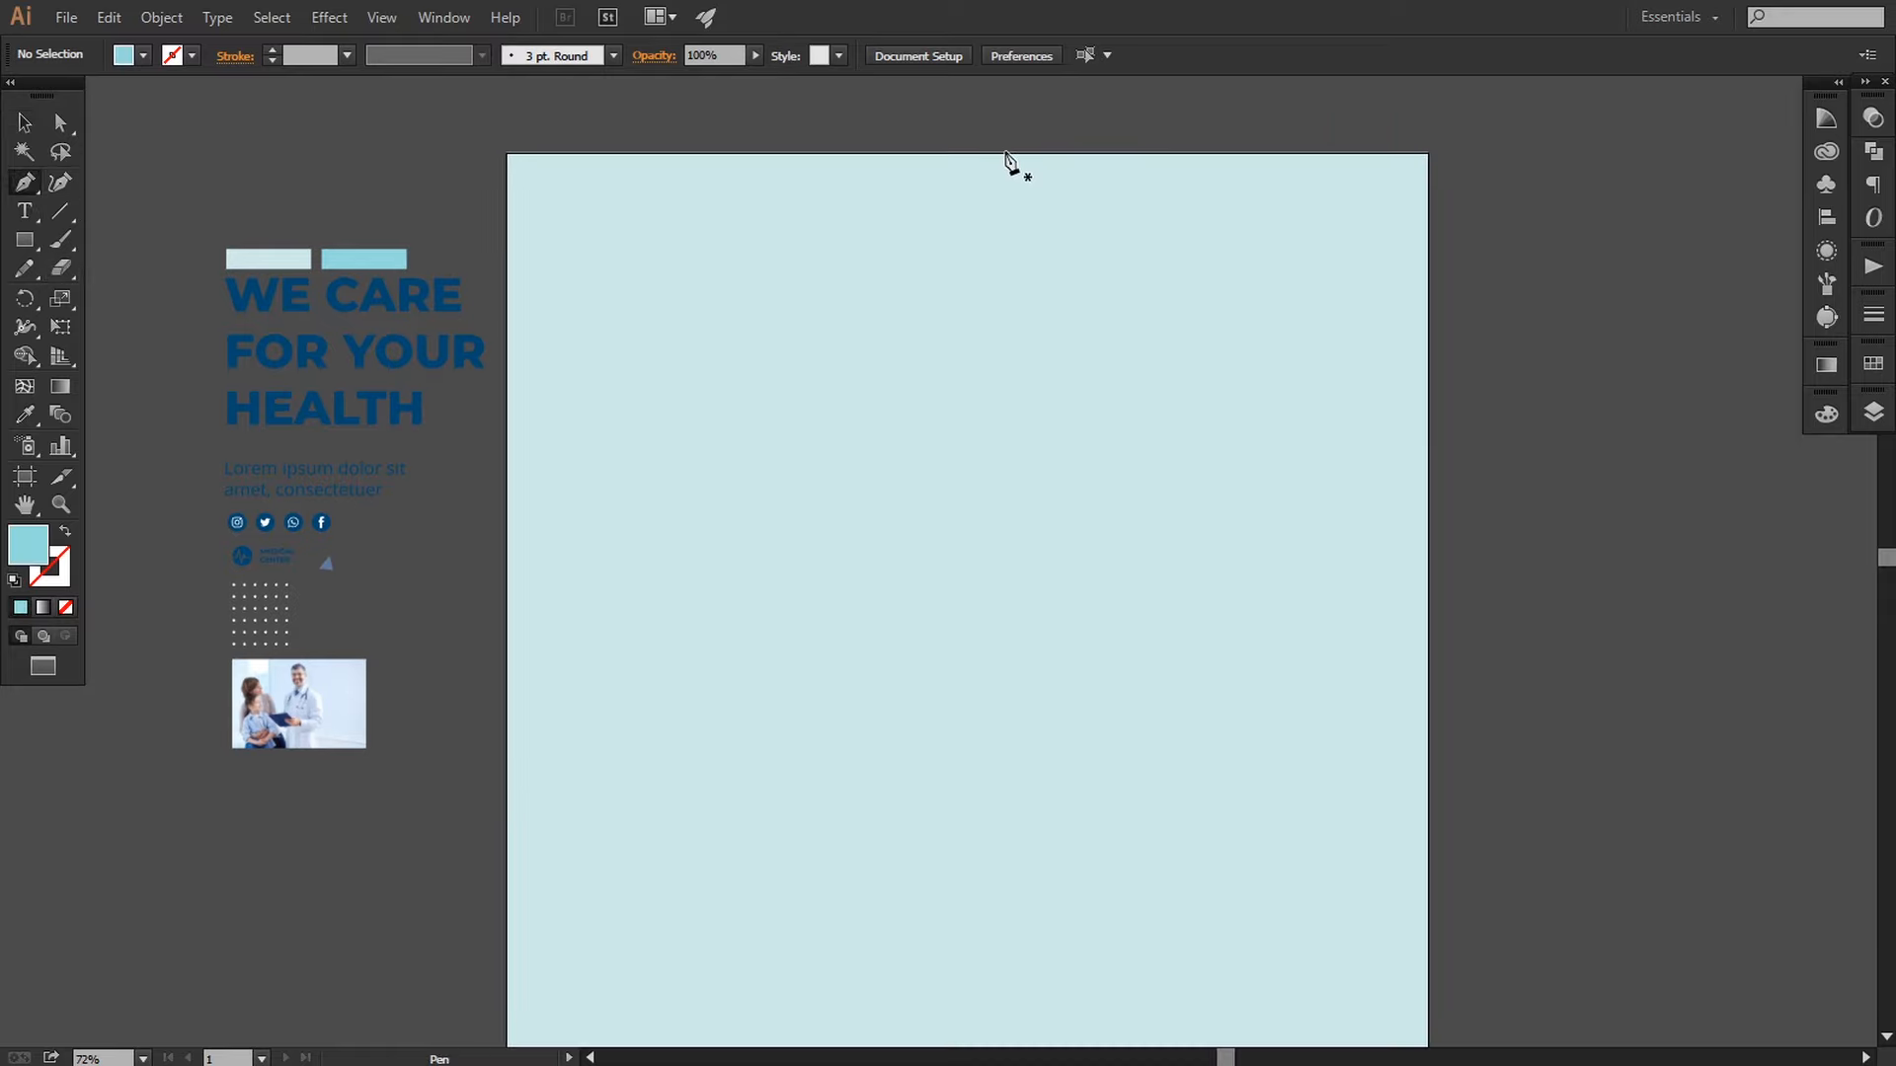
pyautogui.click(1004, 152)
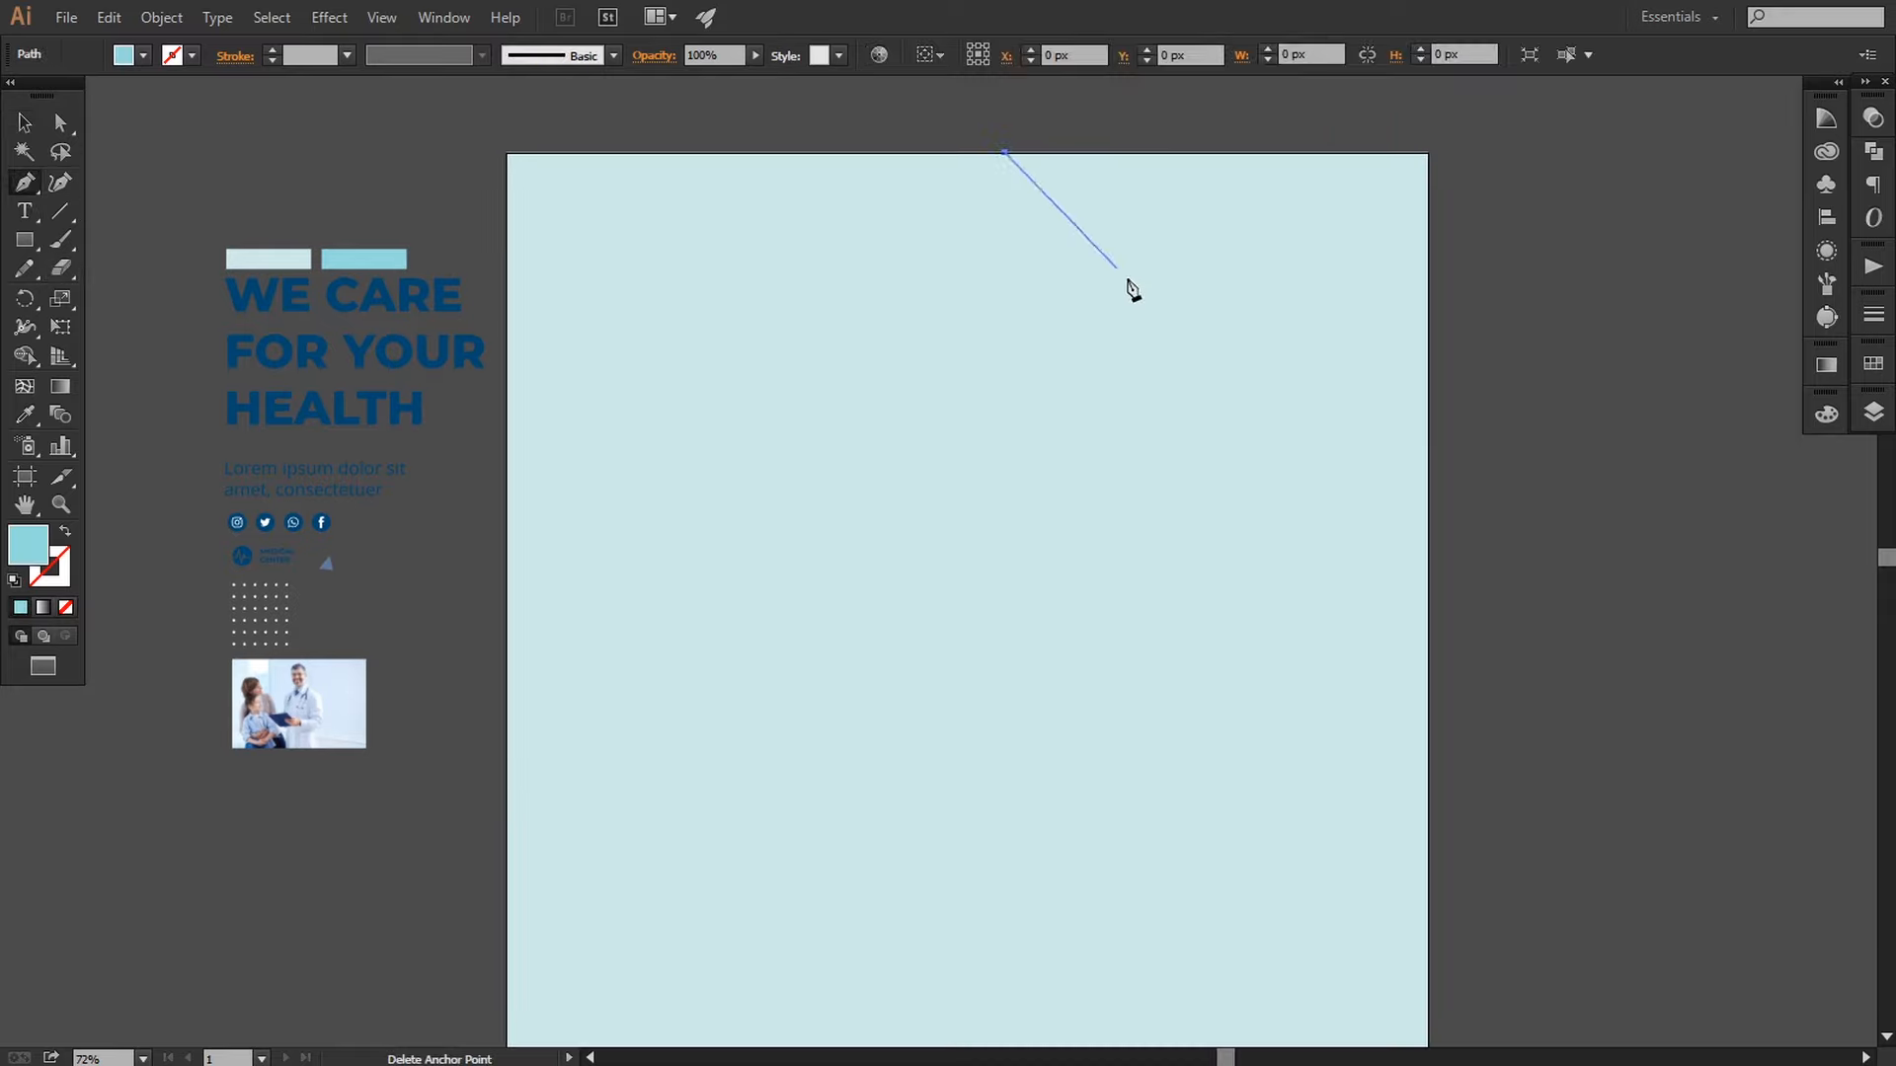
pyautogui.moveTo(1132, 292); pyautogui.dragTo(1301, 253)
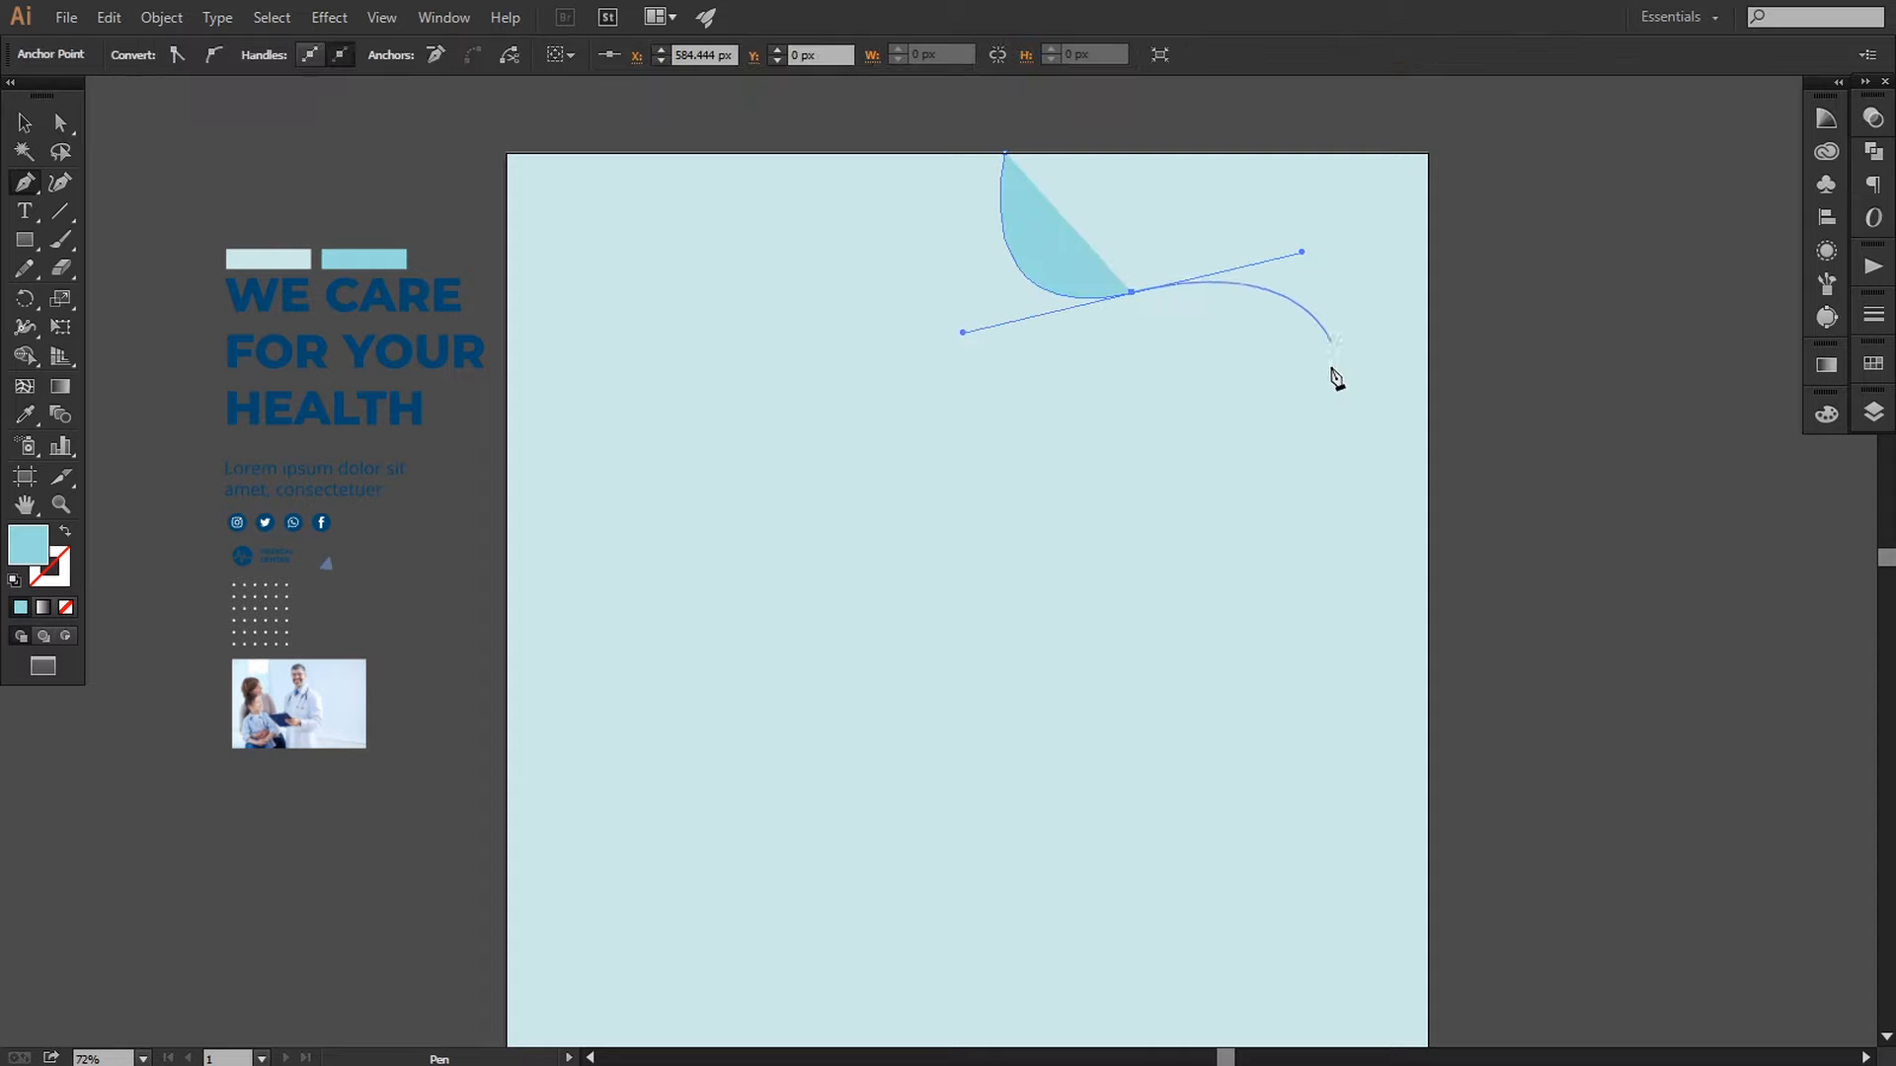
pyautogui.click(1132, 292)
pyautogui.moveTo(1301, 386); pyautogui.dragTo(1367, 536)
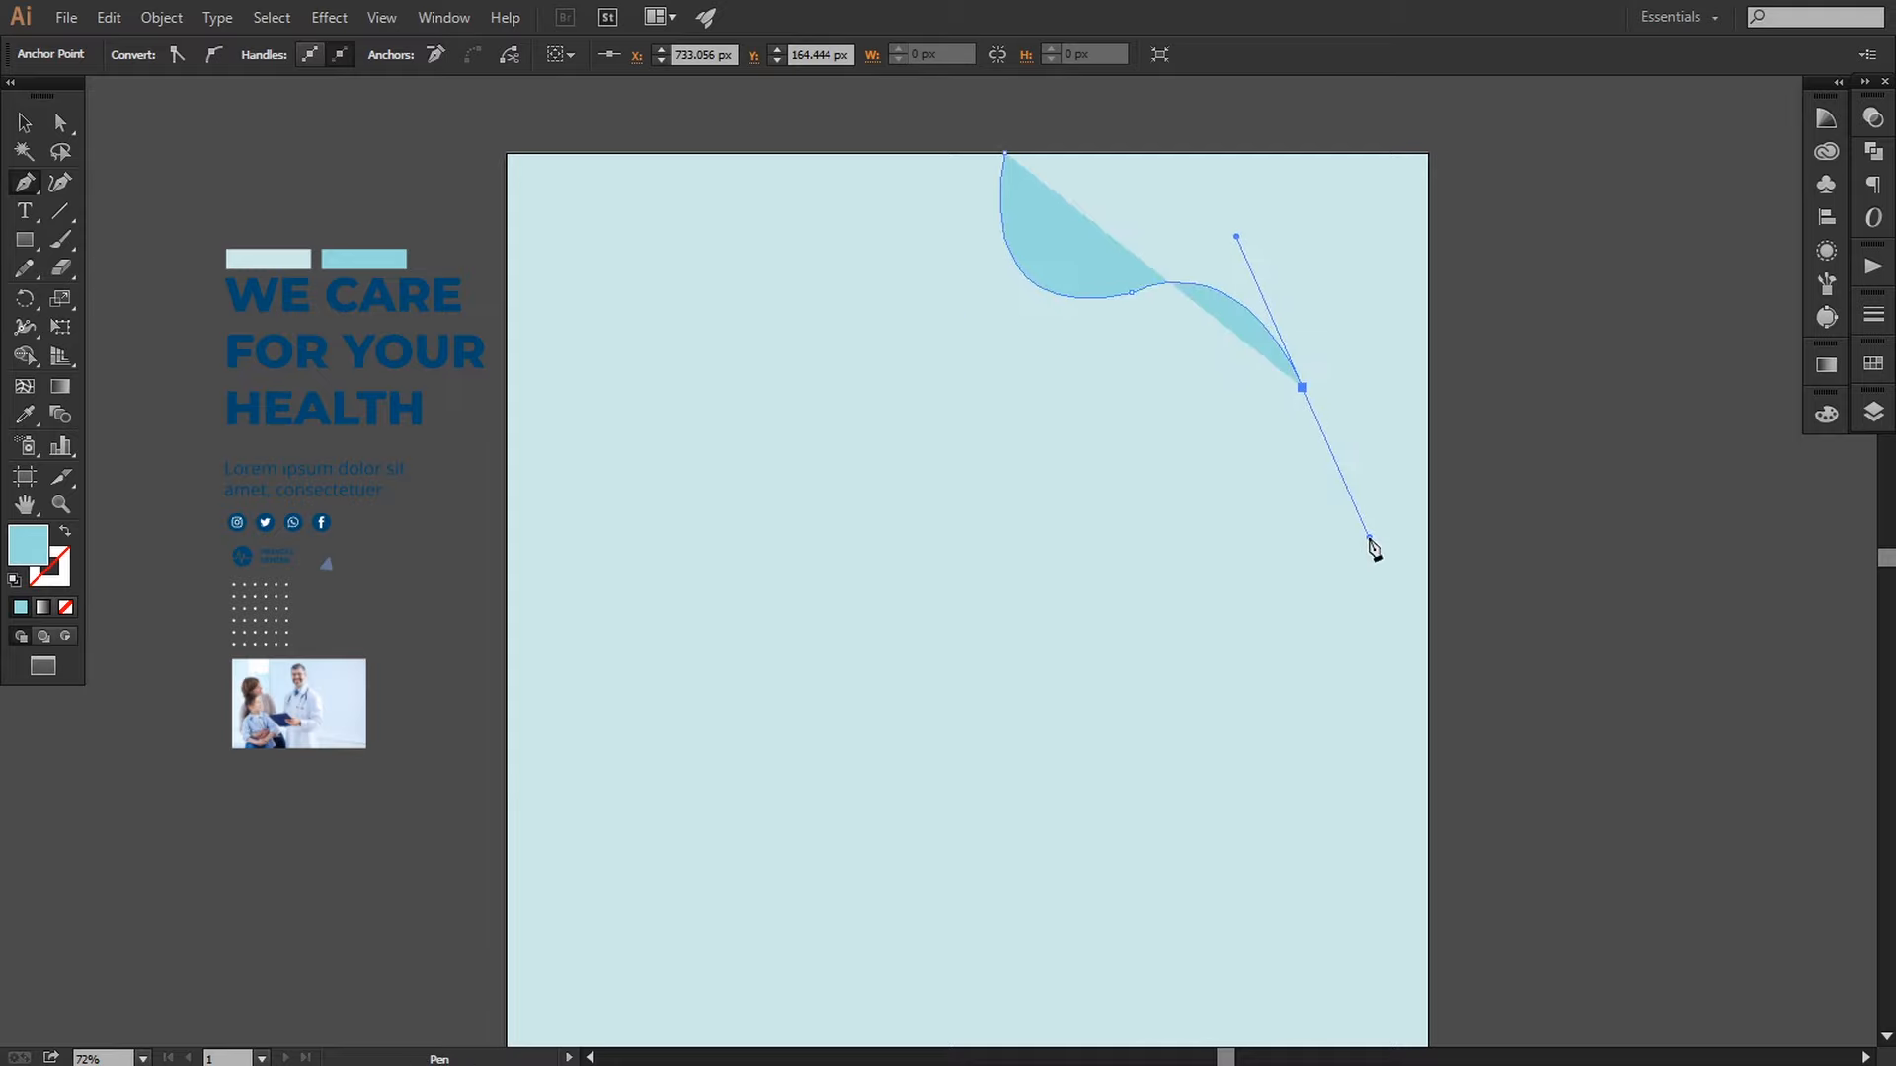
pyautogui.click(1429, 520)
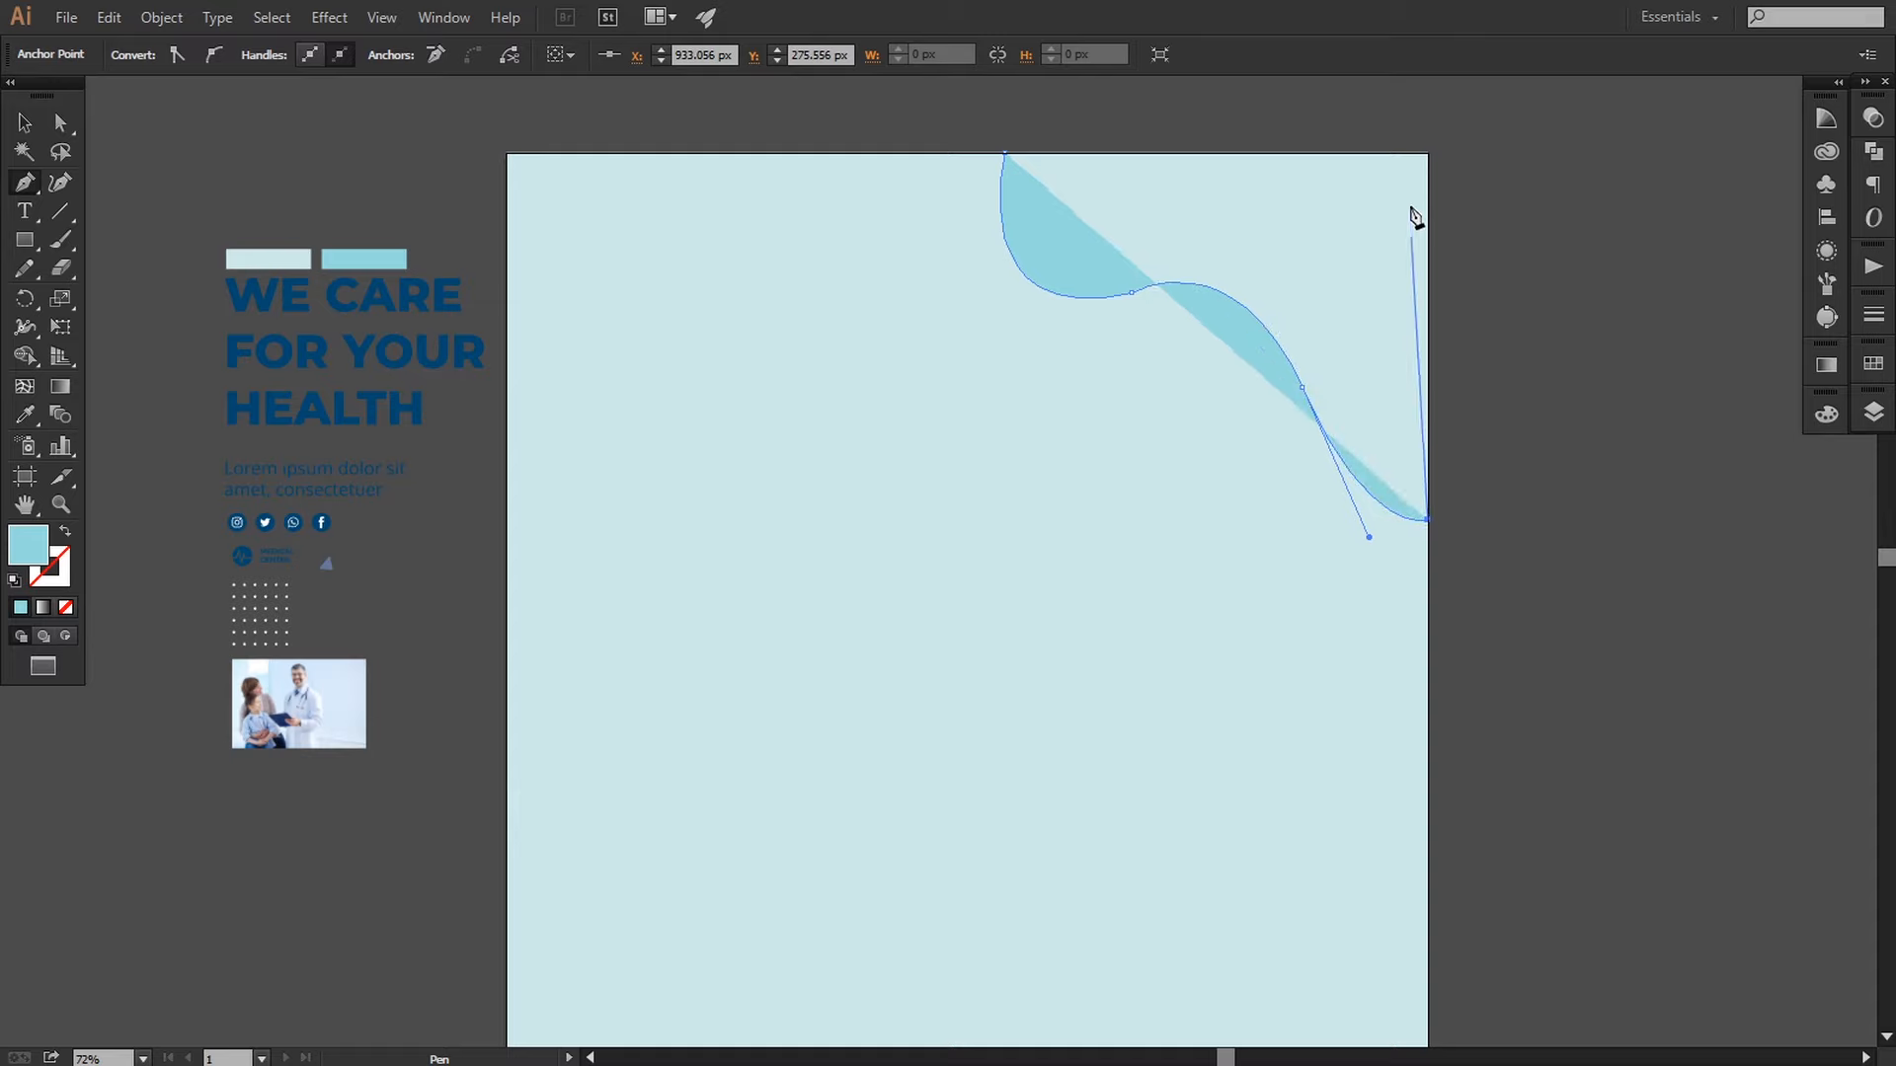
pyautogui.click(1427, 155)
pyautogui.click(1003, 154)
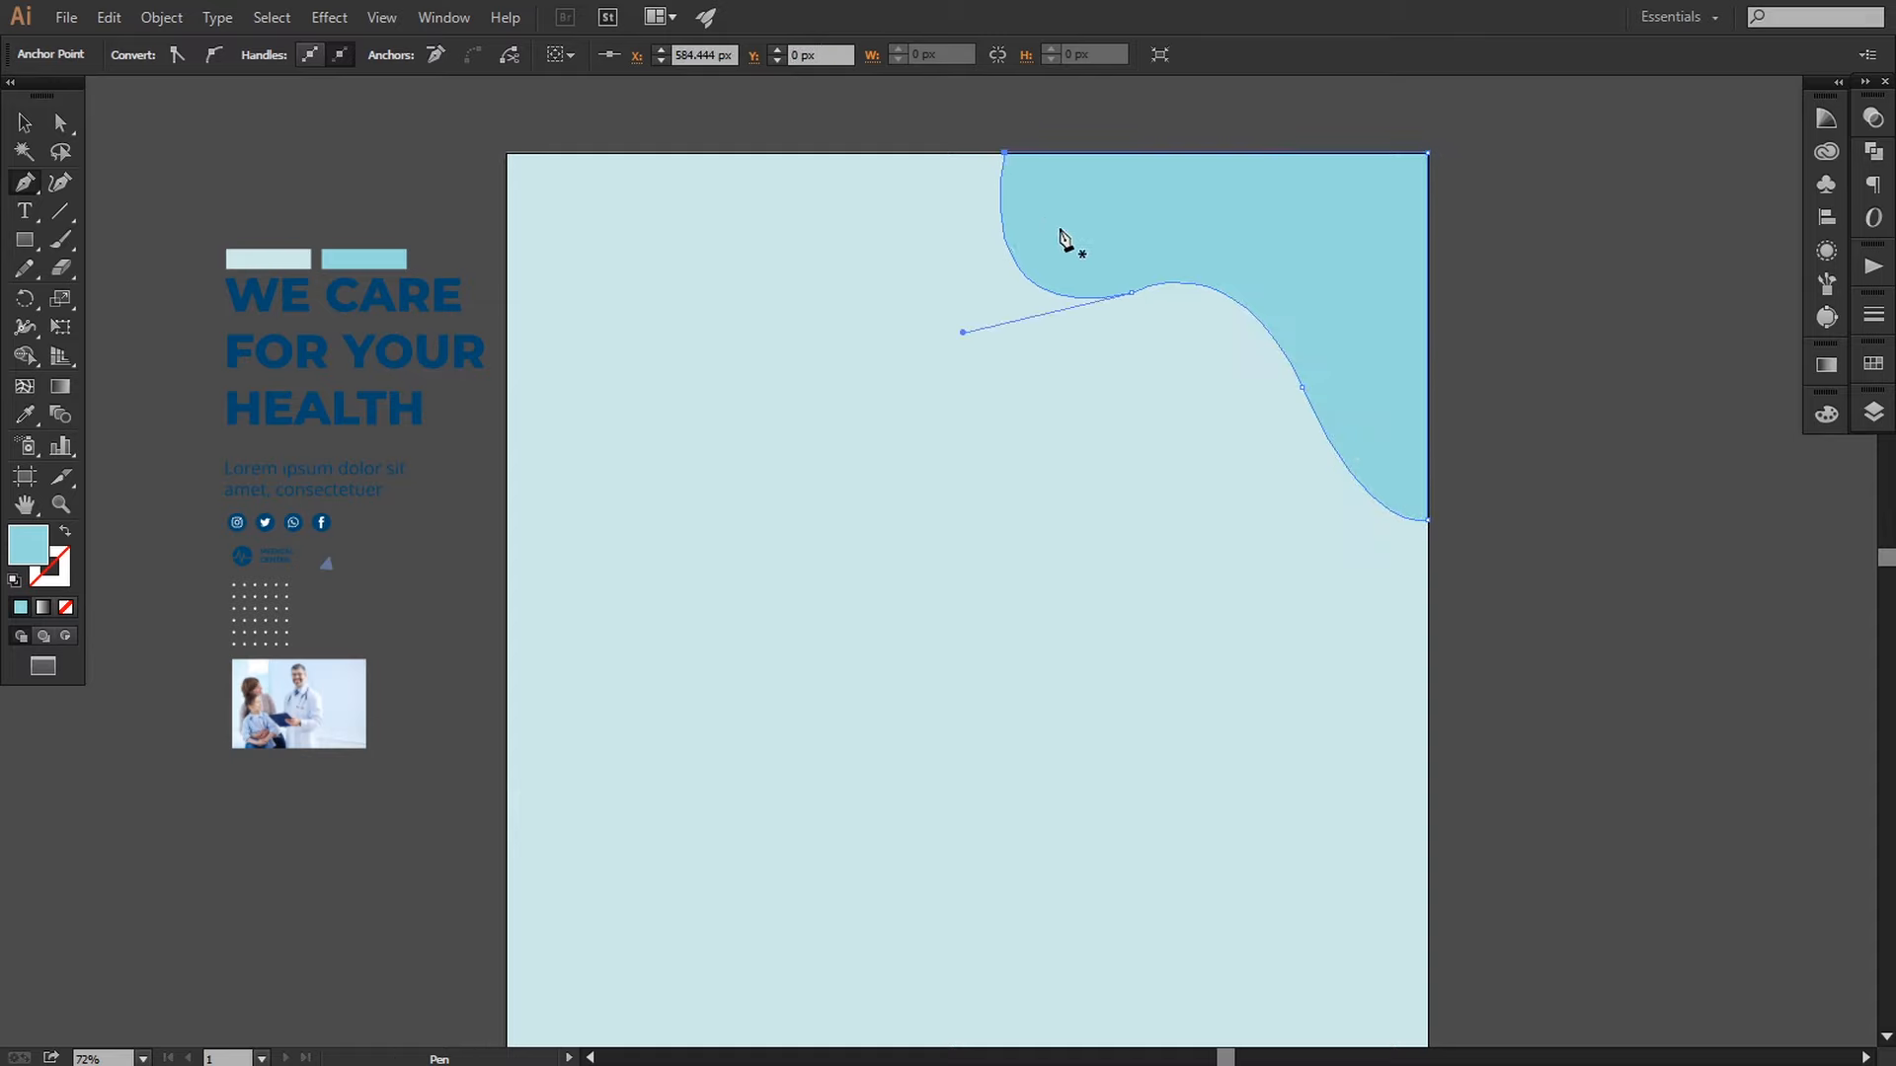
# Step: Smooth the wavy shape's lower curve by adjusting the direction handle of its middle anchor point
pyautogui.click(61, 120)
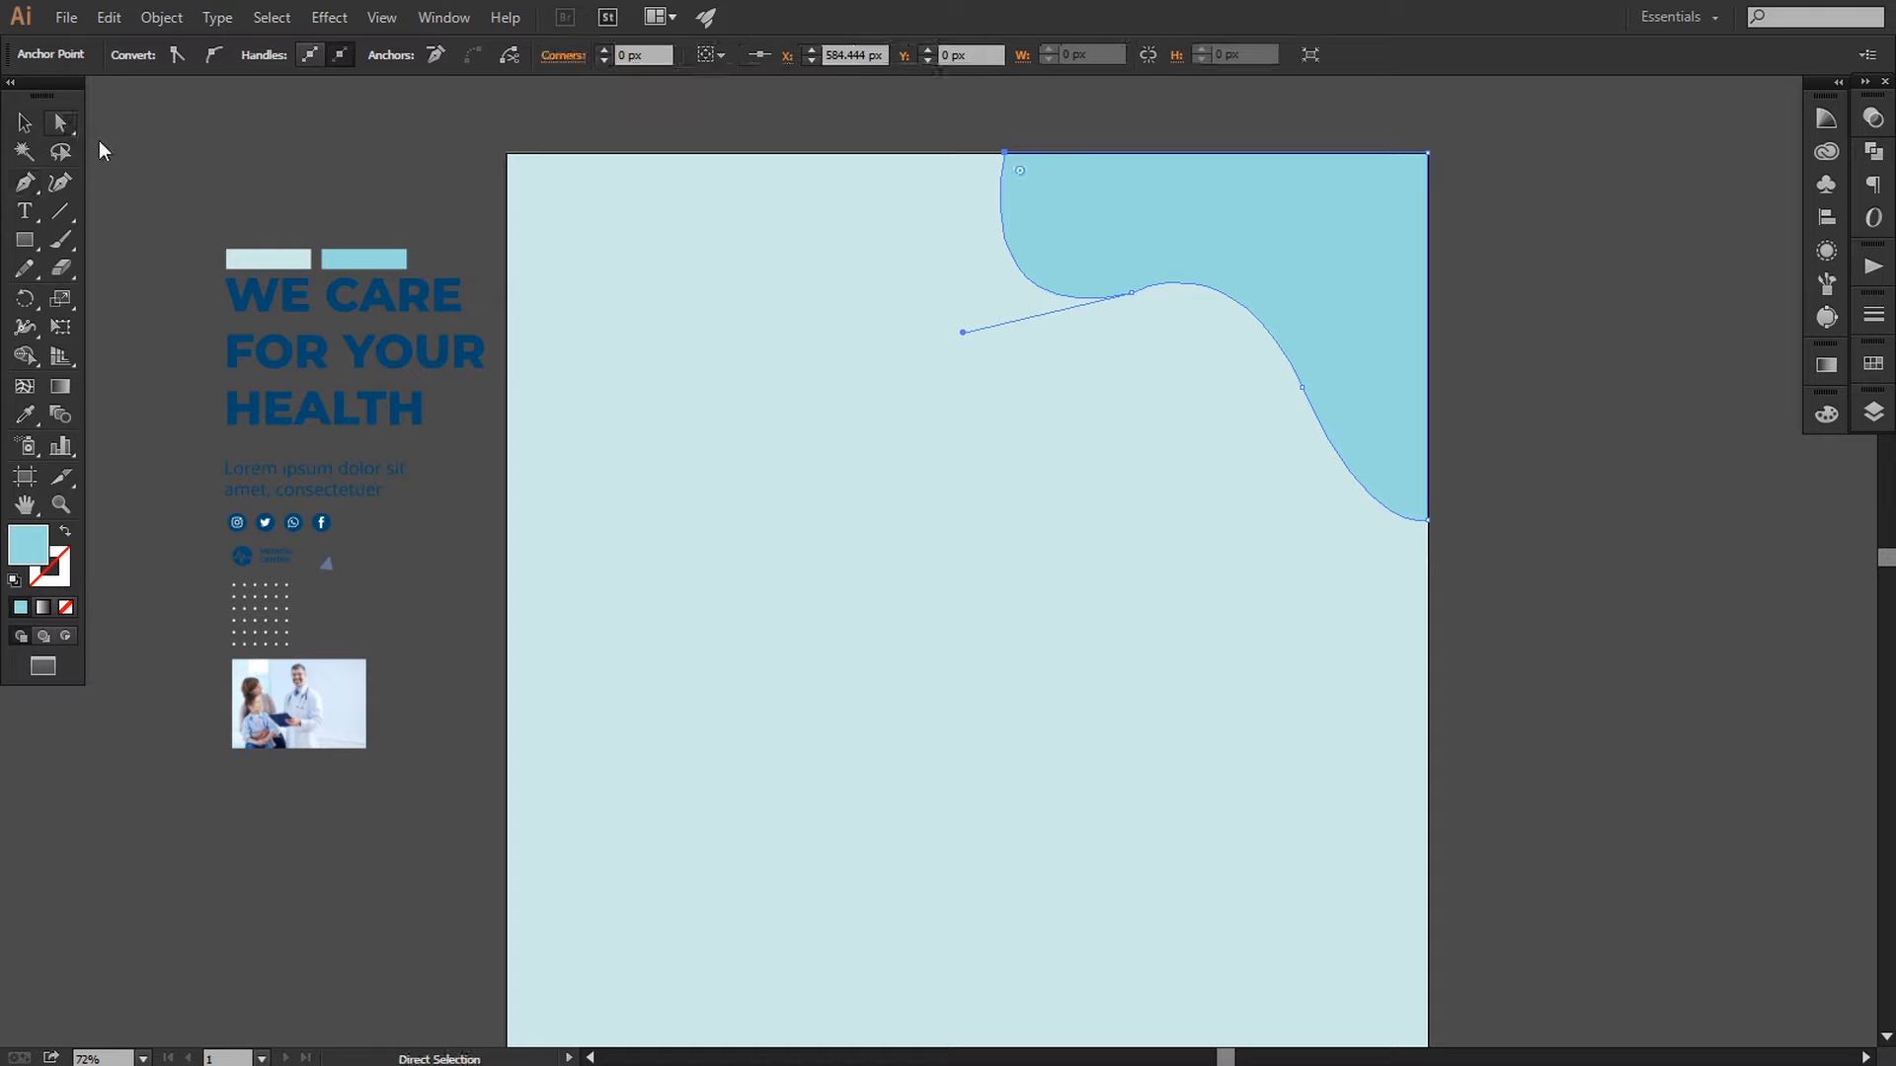
pyautogui.click(1132, 294)
pyautogui.moveTo(1238, 241); pyautogui.dragTo(1288, 267)
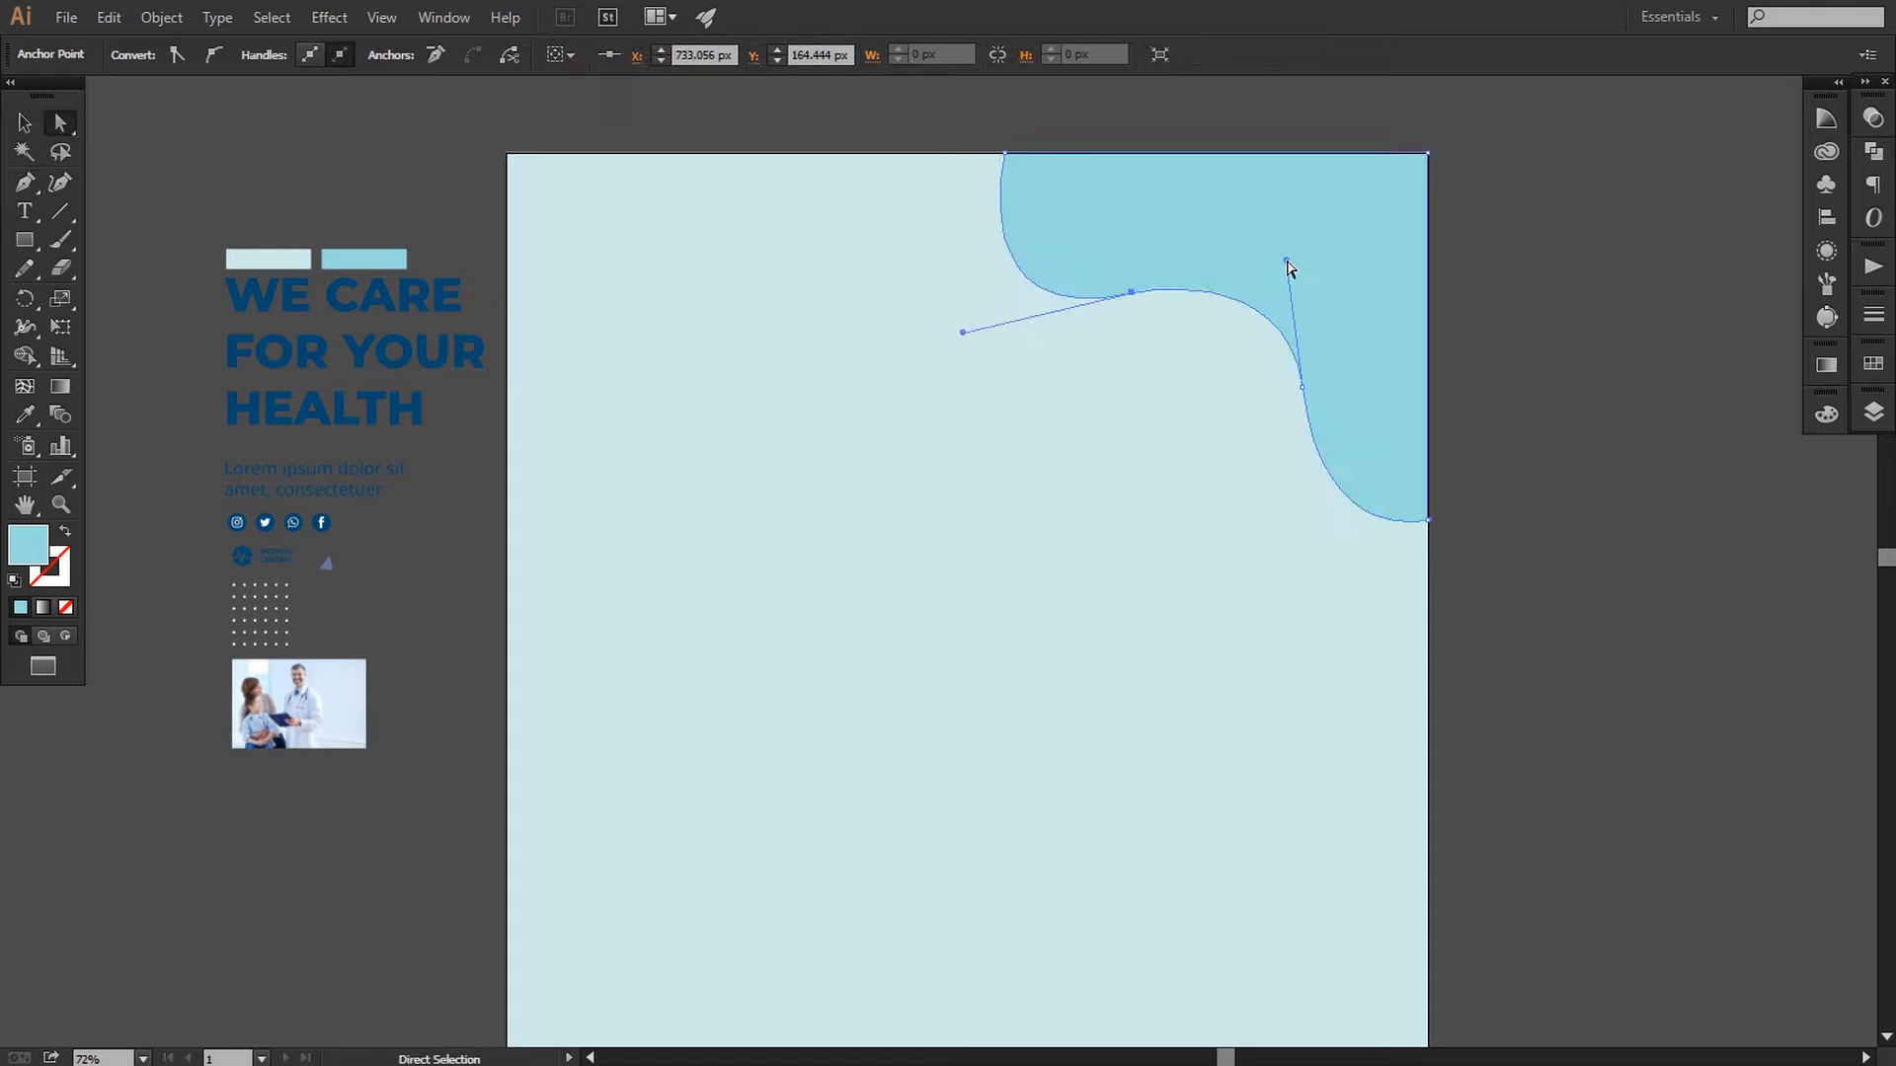
pyautogui.click(1615, 509)
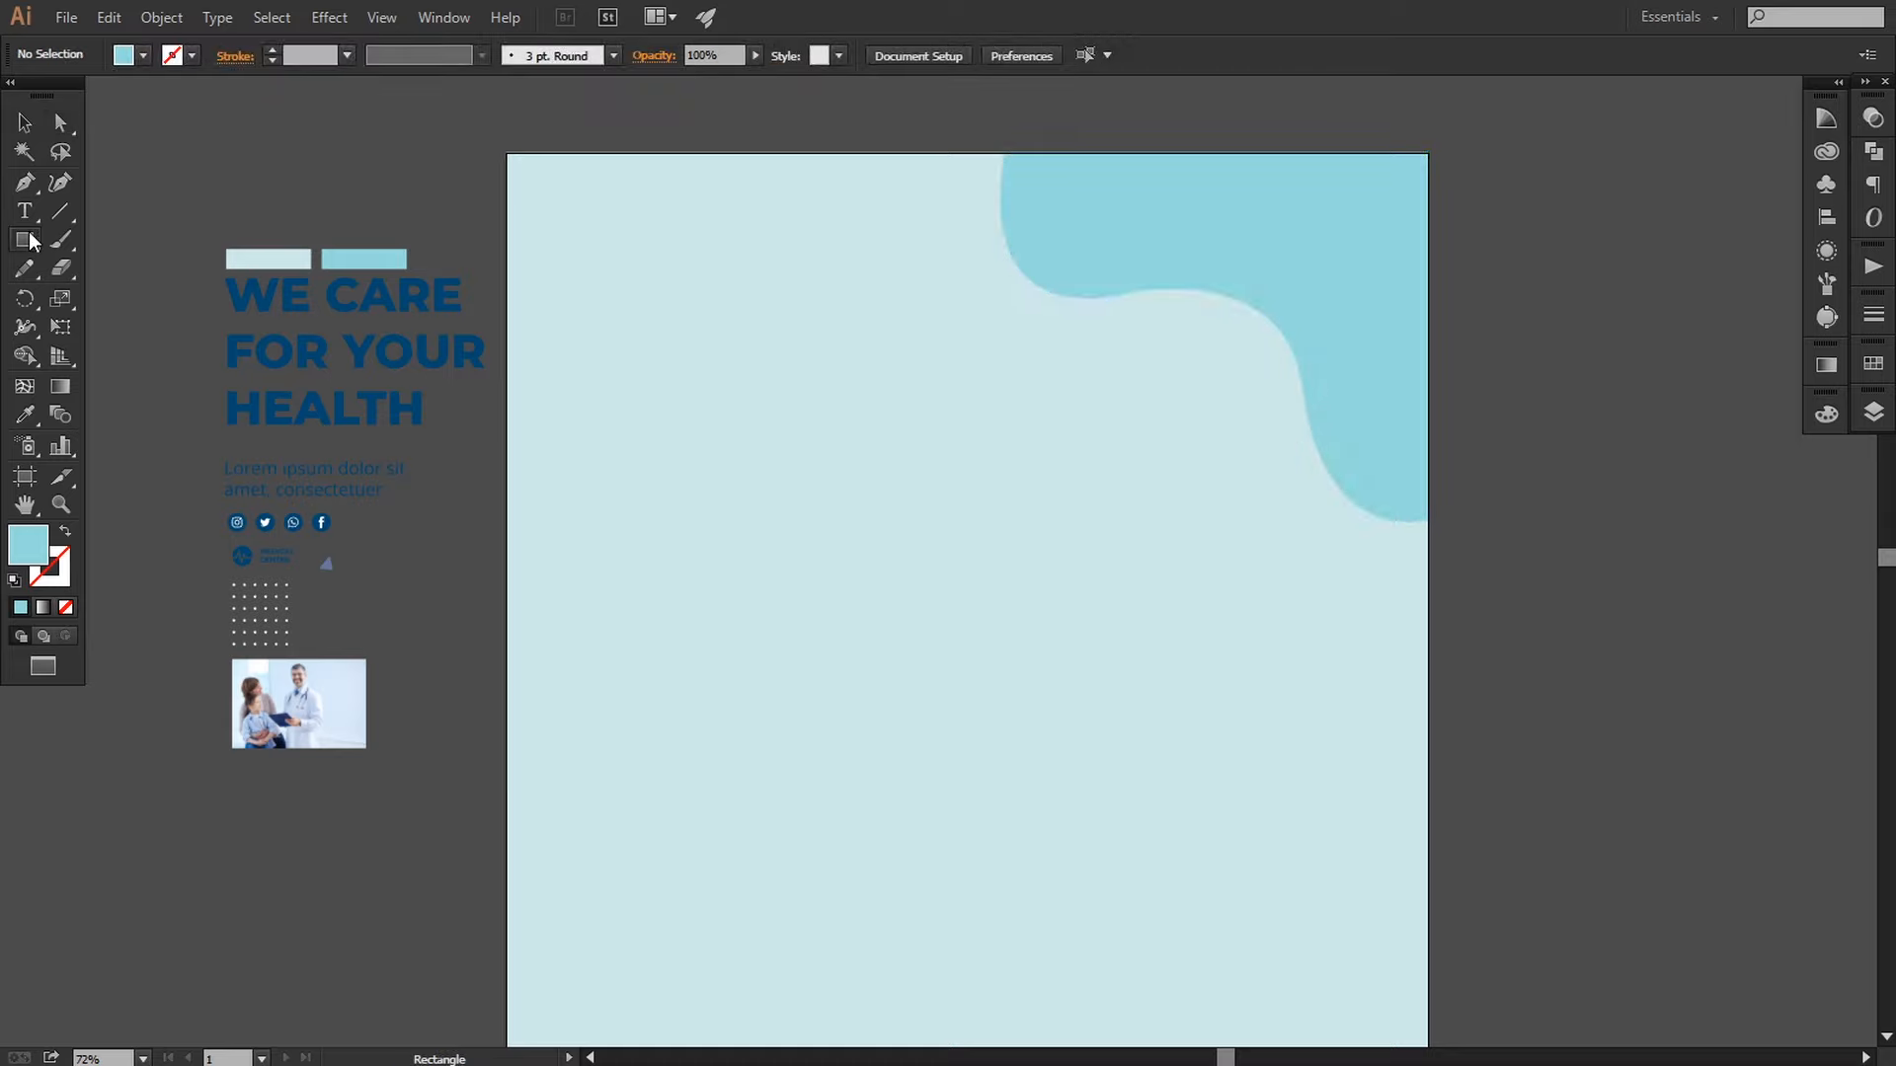
# Step: Draw a circle about 386 px in diameter below the wavy shape, with no fill and a white (ffffff) stroke
pyautogui.moveTo(25, 240); pyautogui.dragTo(98, 296)
pyautogui.moveTo(823, 529)
pyautogui.mouseDown()
pyautogui.moveTo(961, 660)
pyautogui.moveTo(1083, 829)
pyautogui.moveTo(1153, 859)
pyautogui.mouseUp()
pyautogui.click(62, 532)
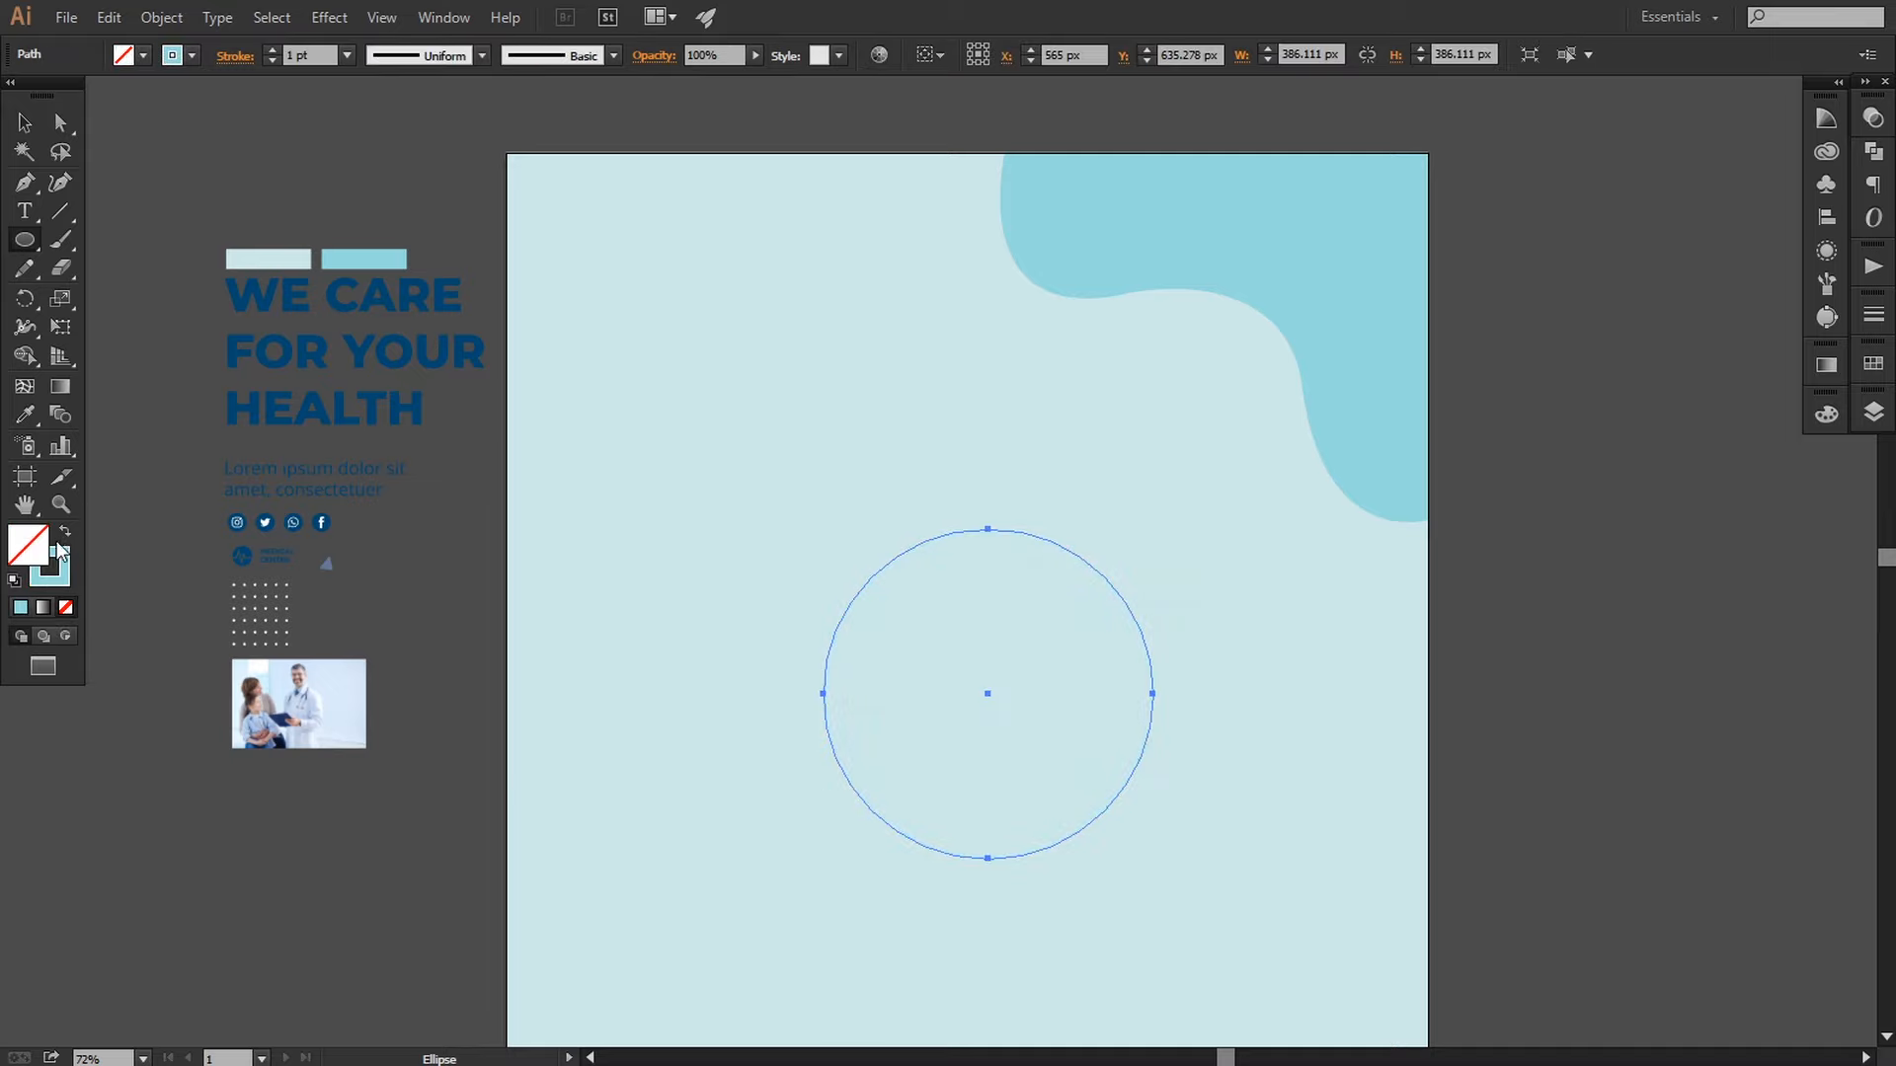
pyautogui.doubleClick(72, 579)
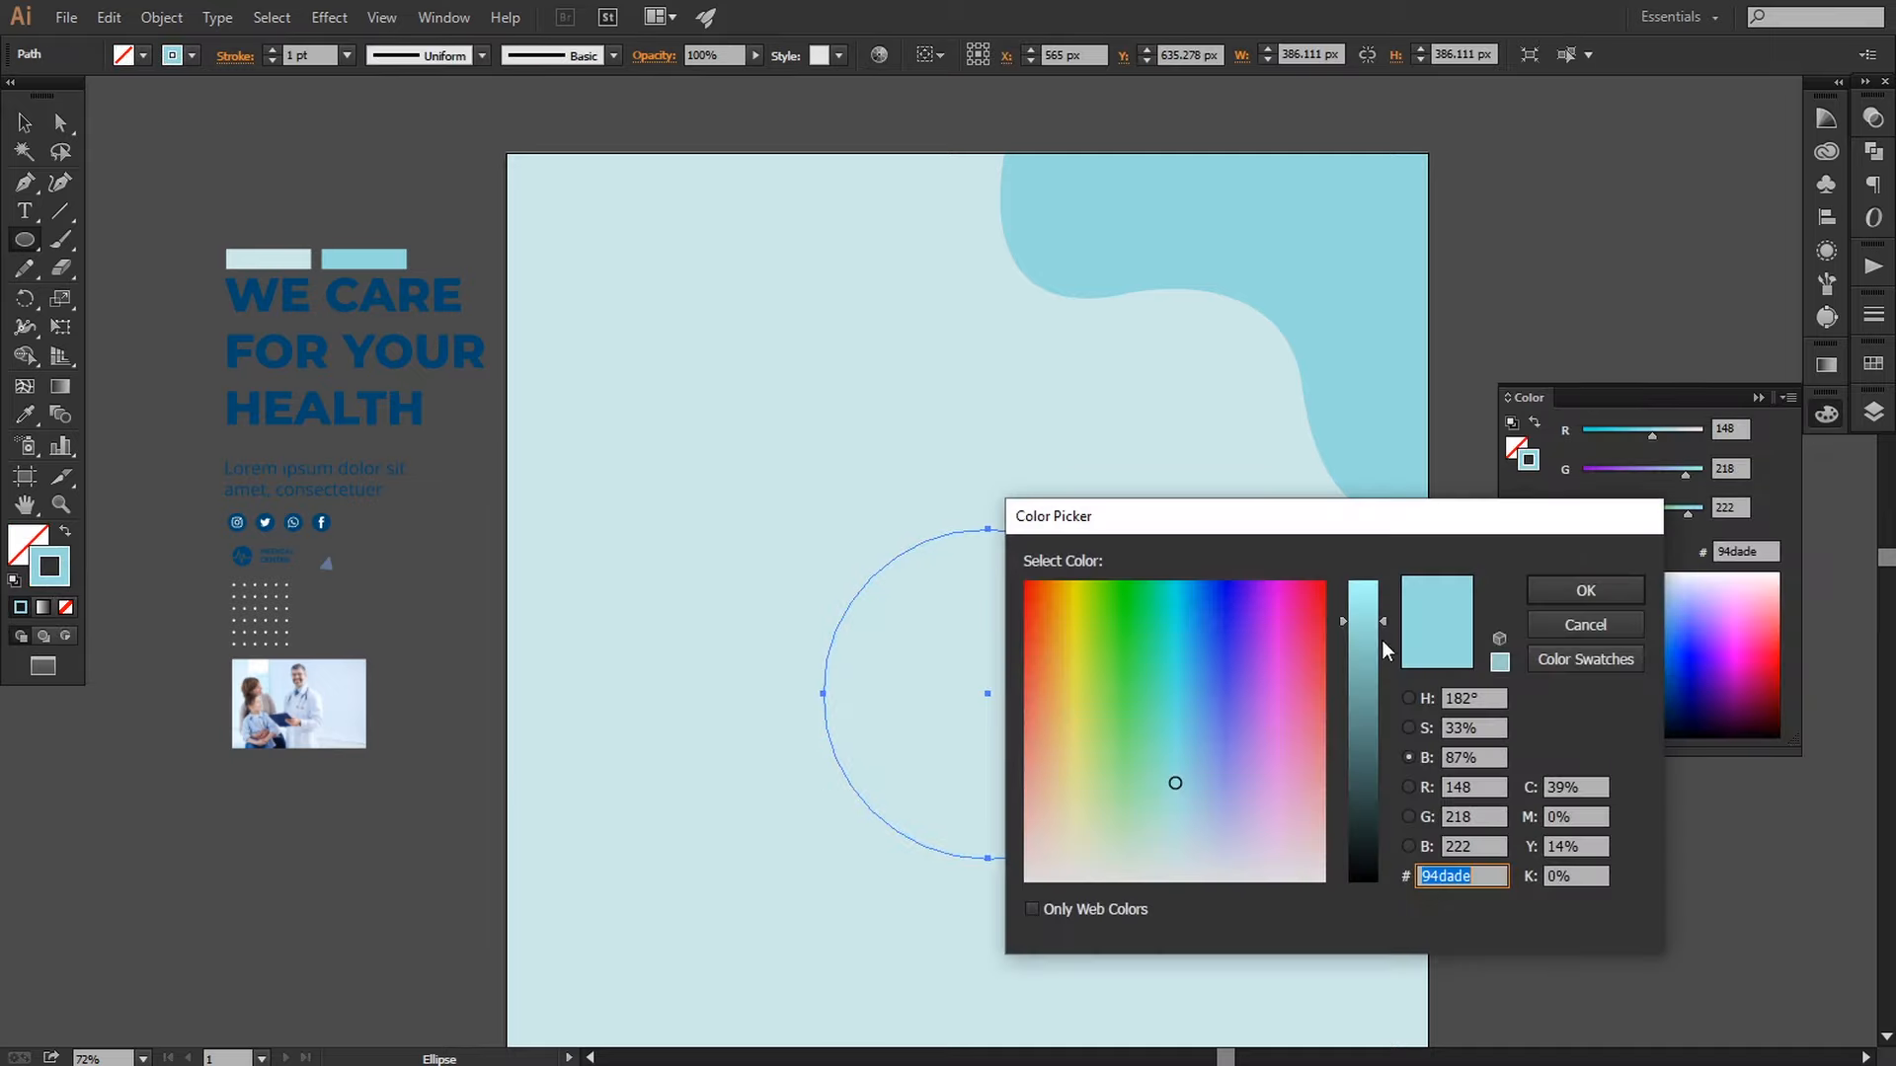
pyautogui.moveTo(1383, 624); pyautogui.dragTo(1366, 559)
pyautogui.moveTo(1162, 795); pyautogui.dragTo(1012, 888)
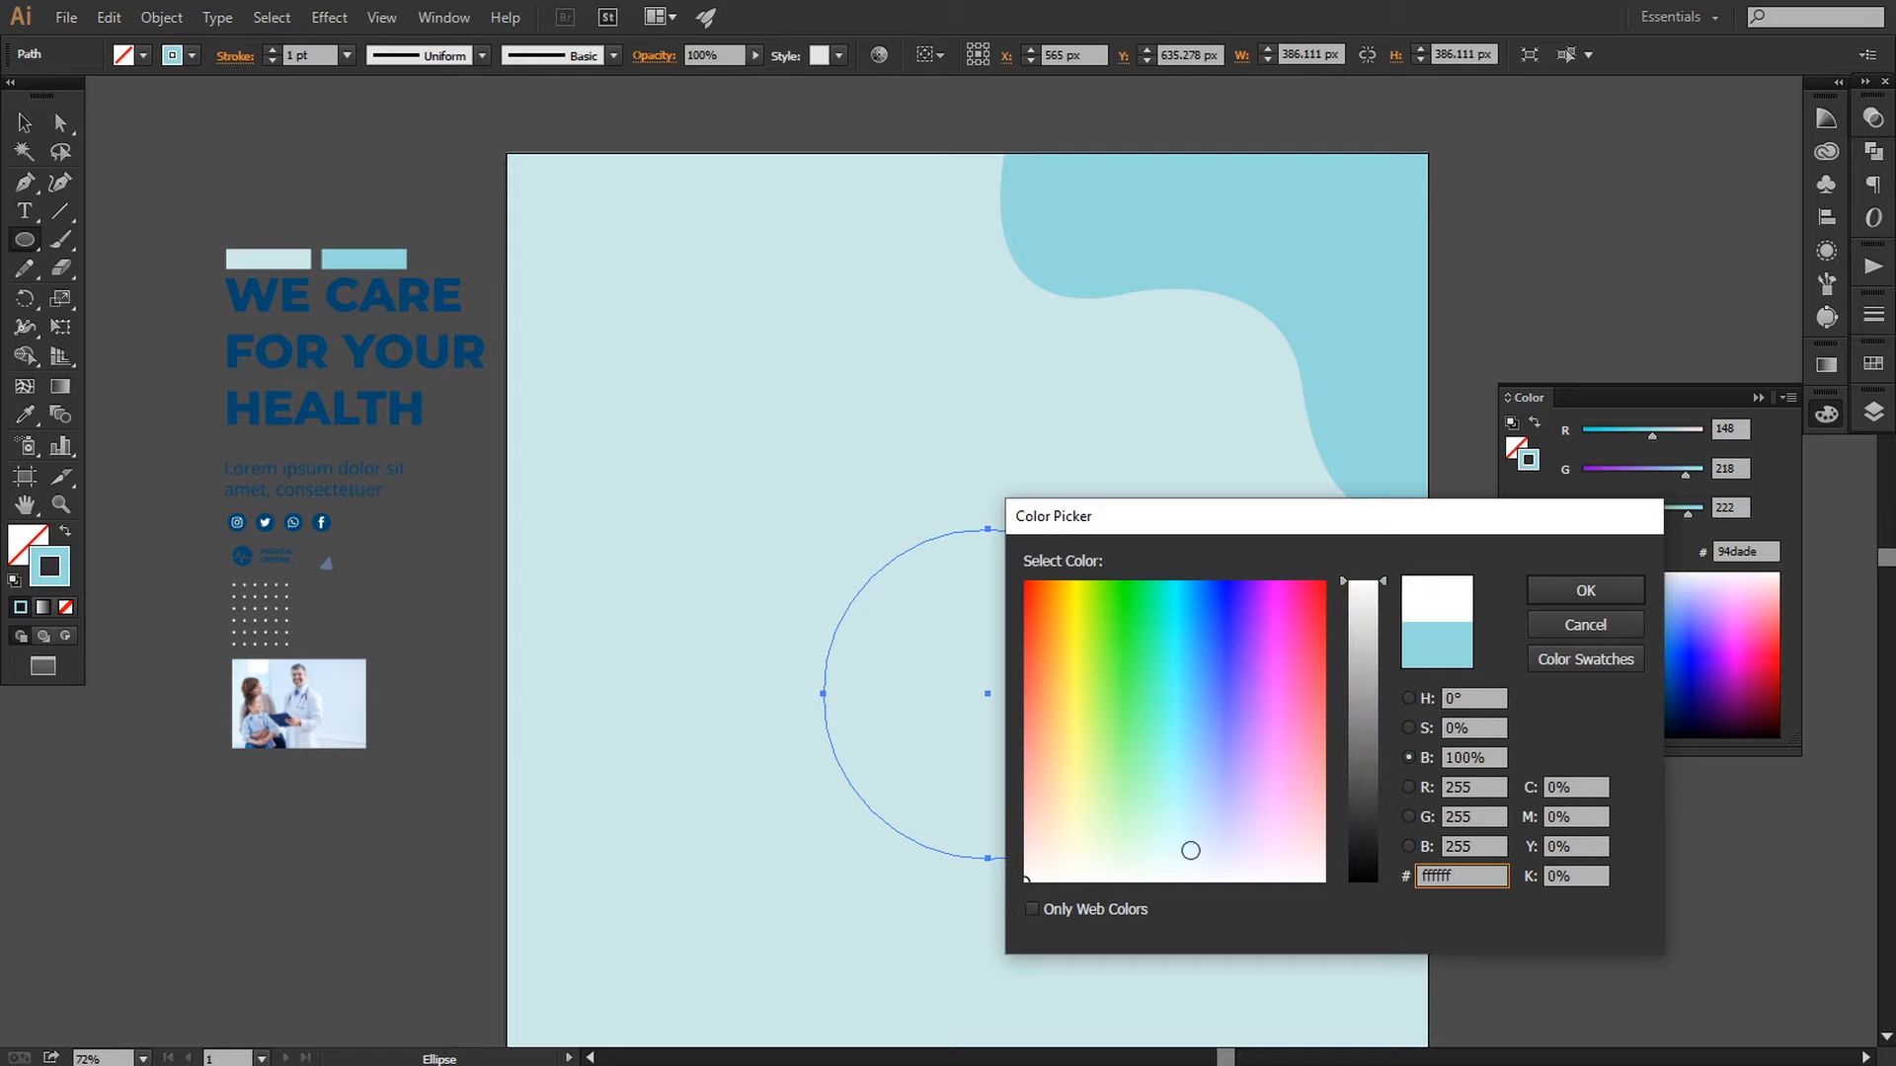
pyautogui.click(1565, 591)
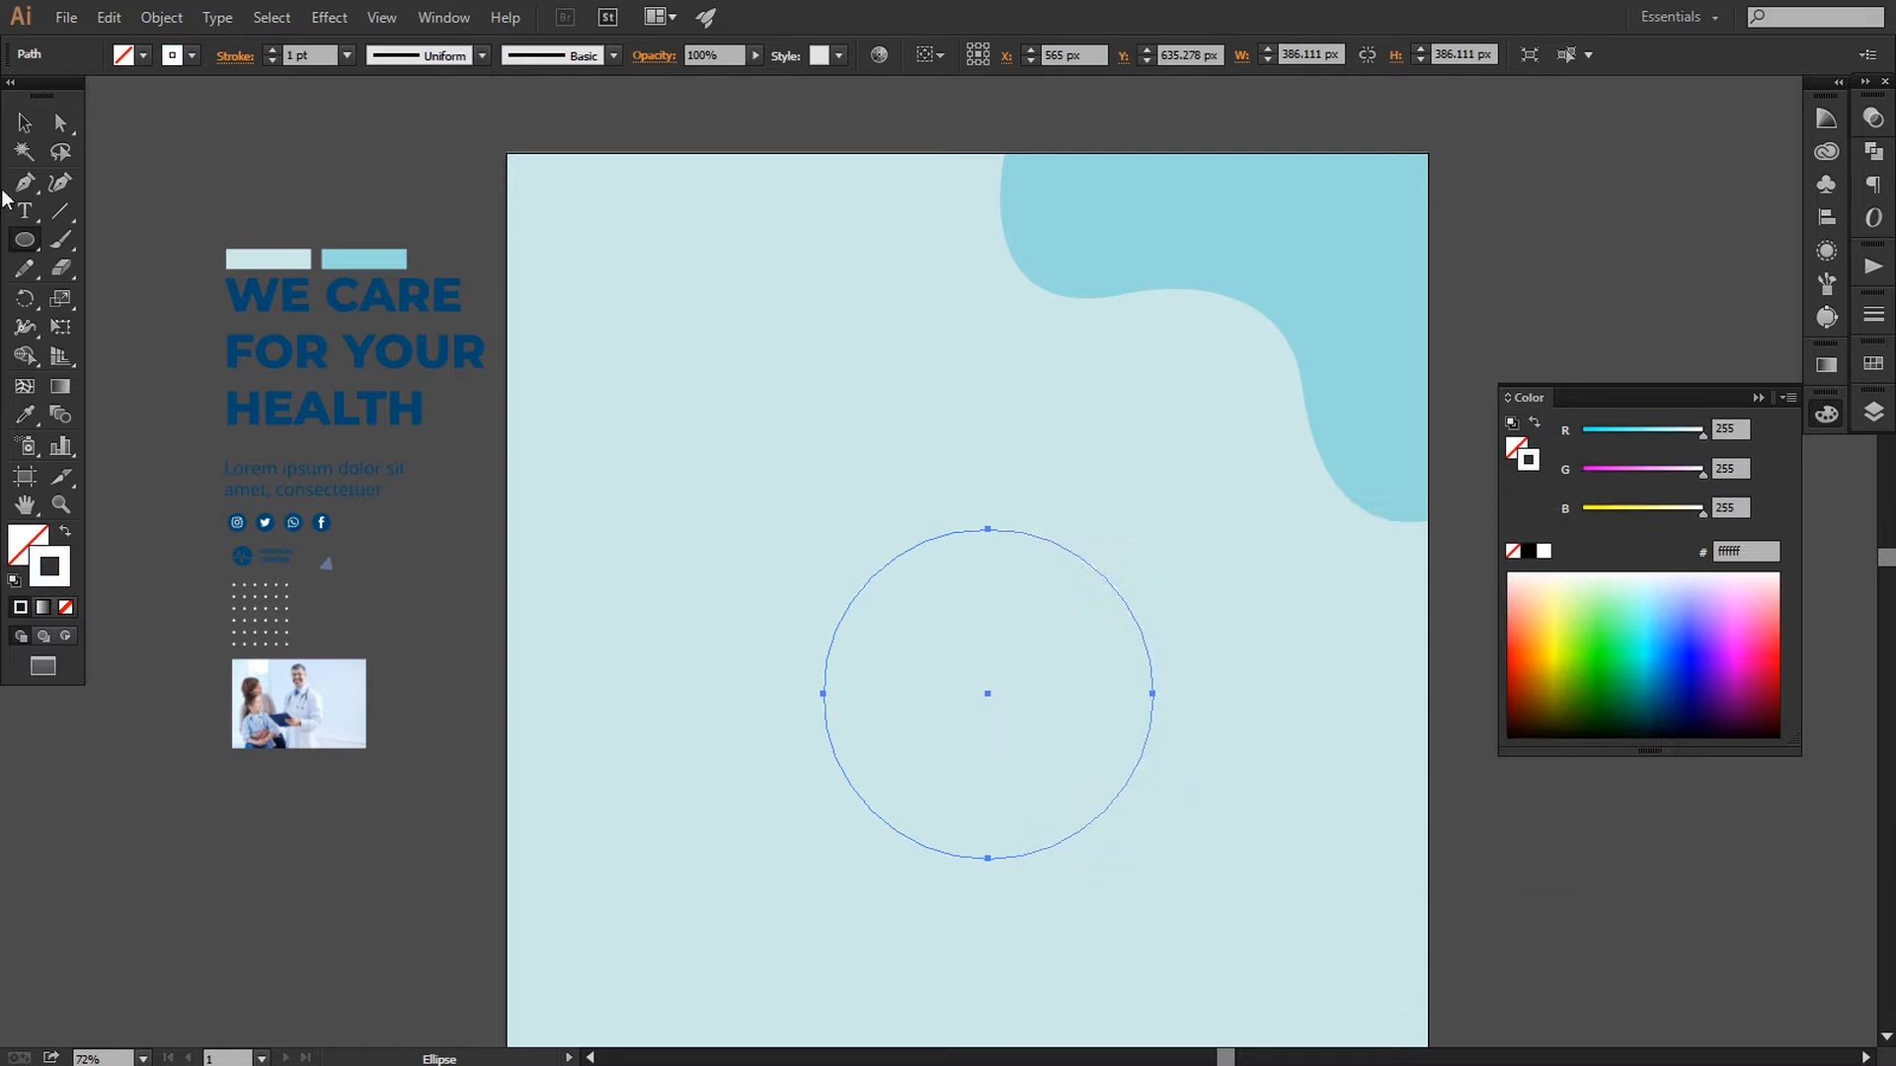
# Step: Move the circle over the wavy shape's lower end at the artboard's edge and scale it down to about 119 px
pyautogui.click(24, 123)
pyautogui.click(169, 185)
pyautogui.moveTo(1119, 594); pyautogui.dragTo(1436, 387)
pyautogui.moveTo(1471, 324); pyautogui.dragTo(1403, 372)
pyautogui.moveTo(1379, 542); pyautogui.dragTo(1446, 541)
pyautogui.click(1758, 397)
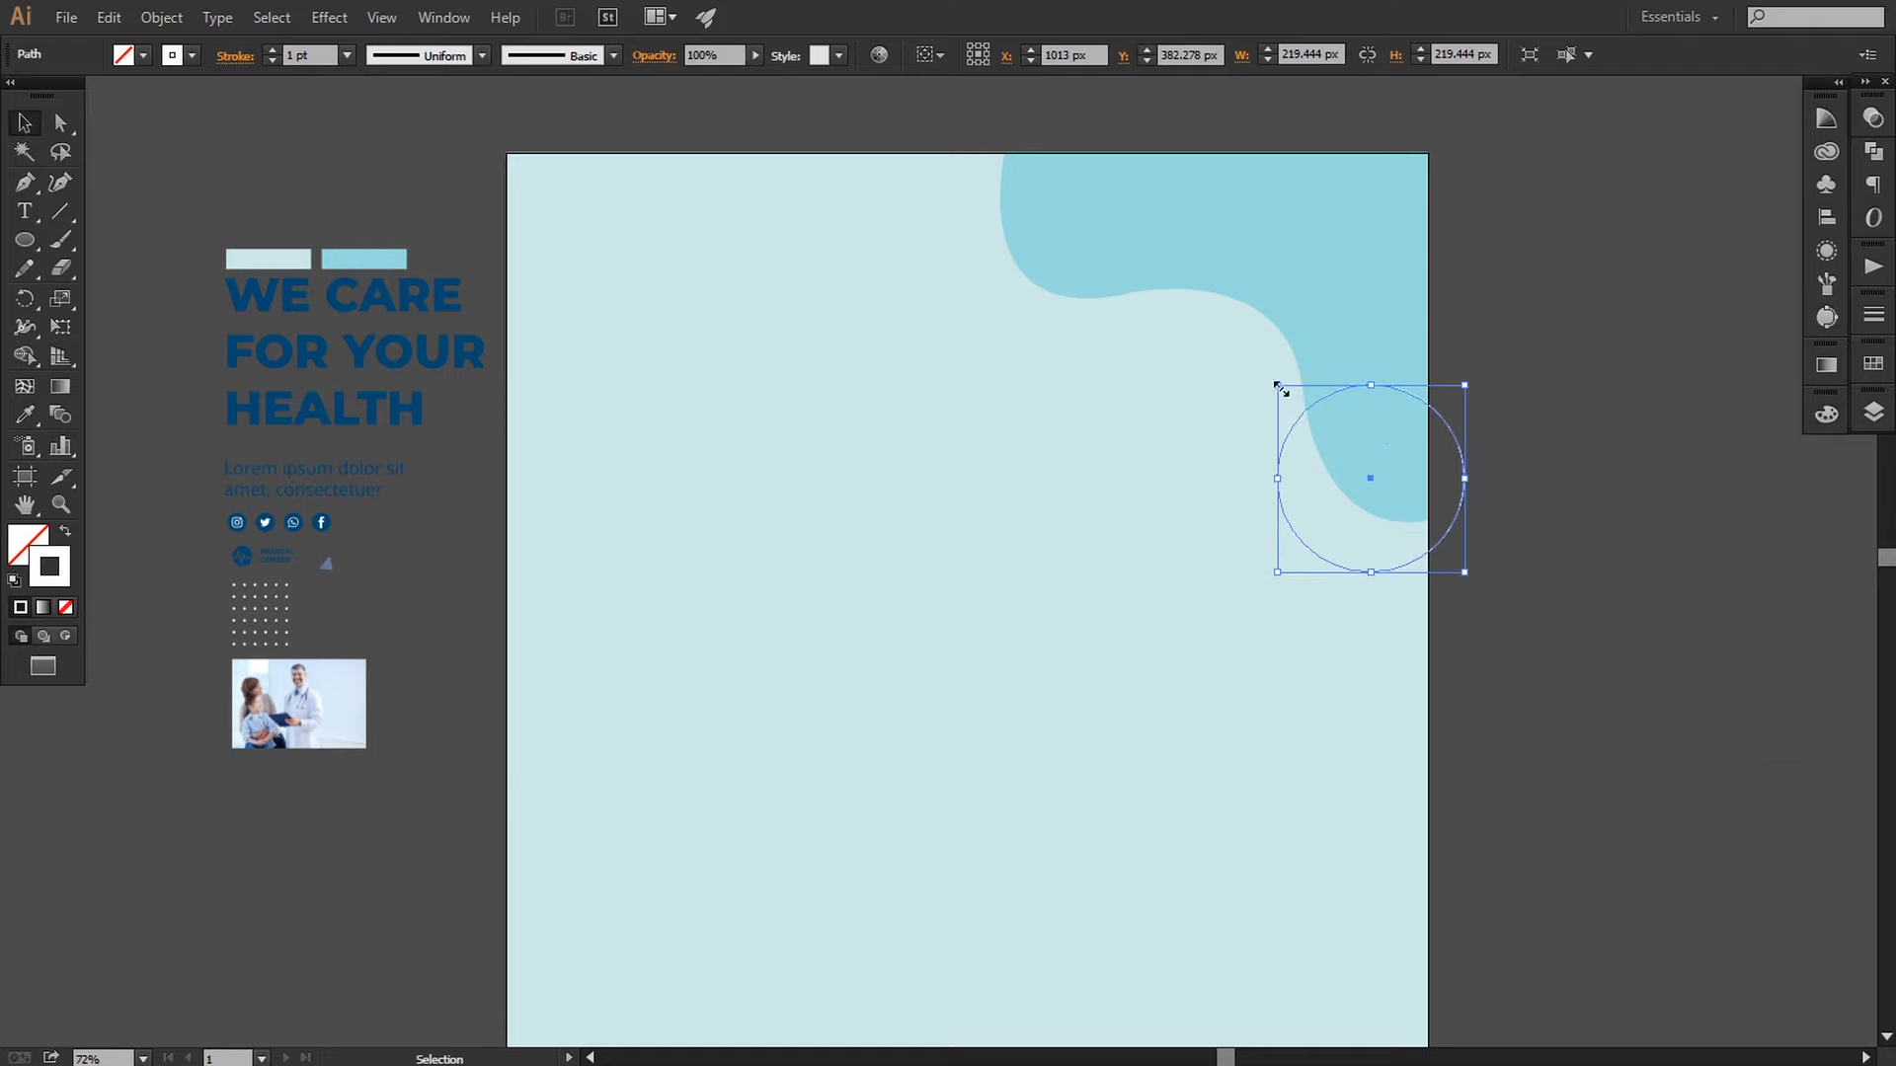
pyautogui.moveTo(1278, 386); pyautogui.dragTo(1307, 415)
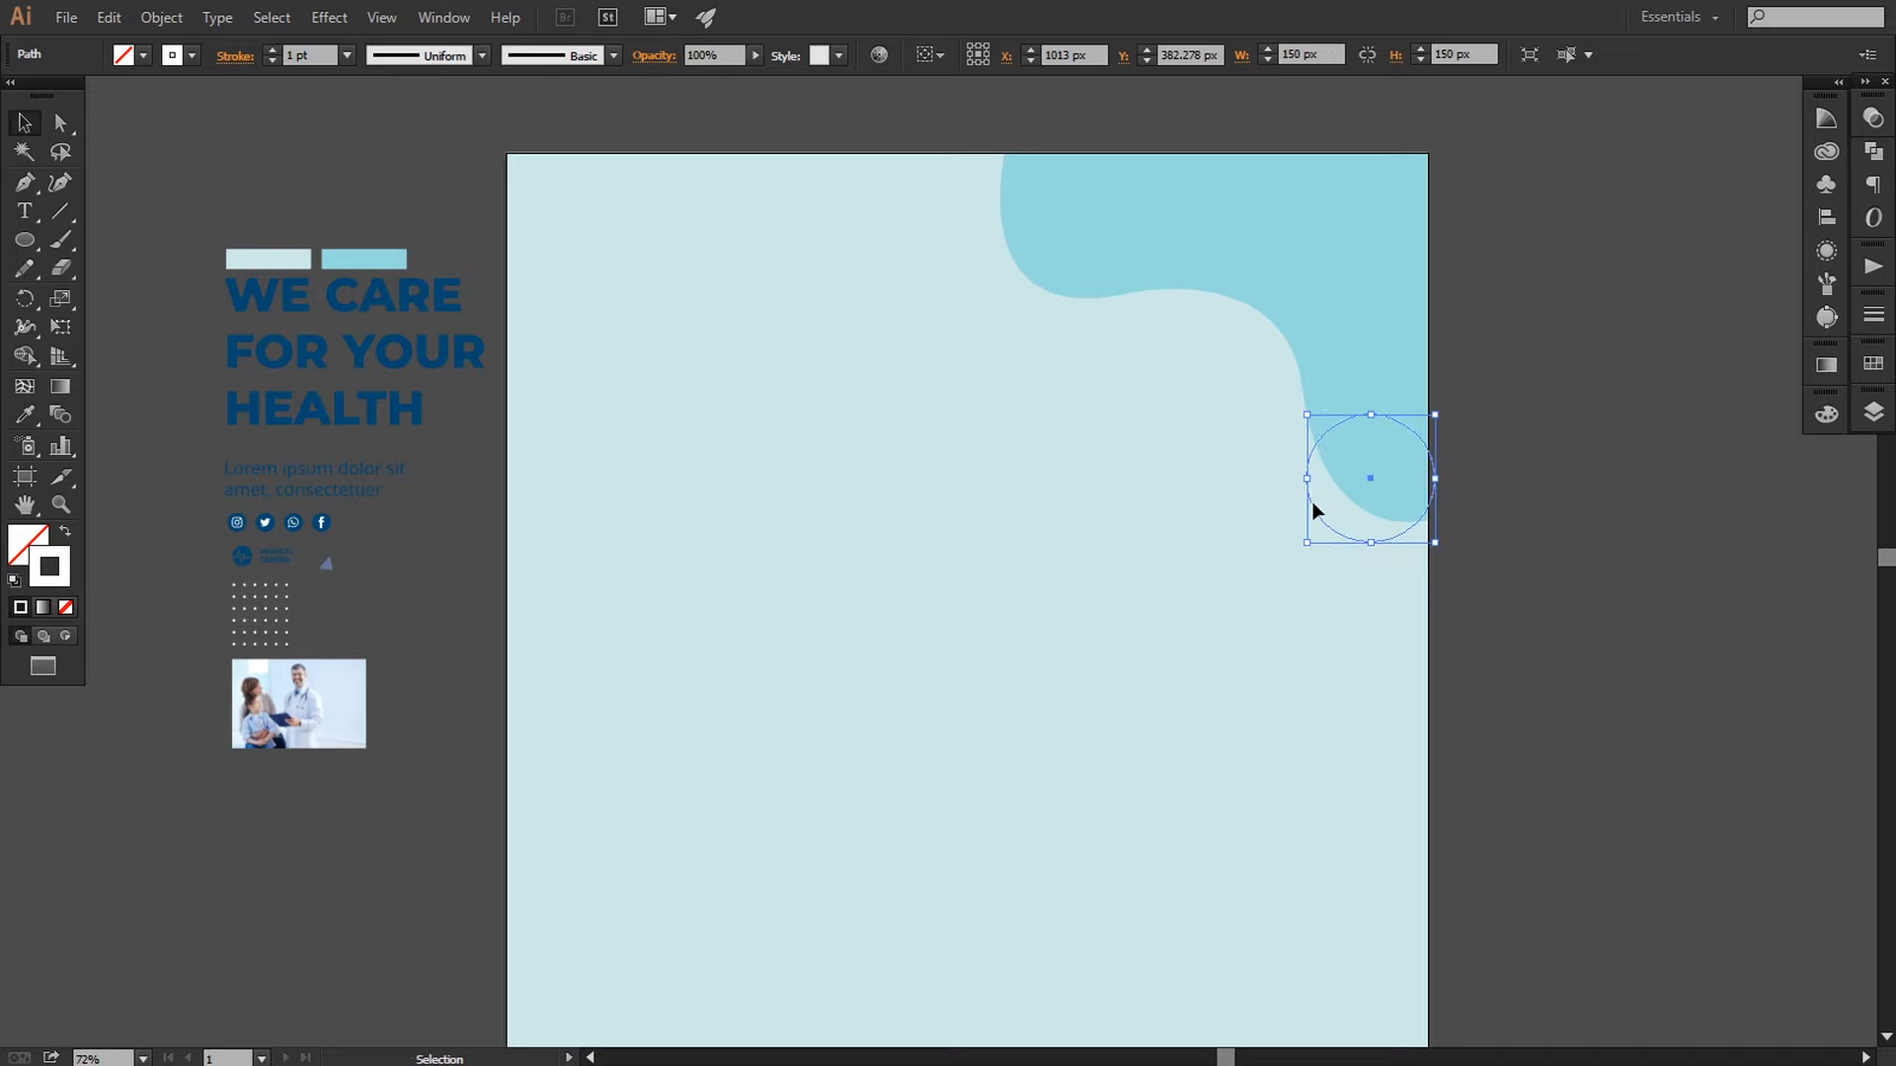
pyautogui.moveTo(1311, 505); pyautogui.dragTo(1338, 512)
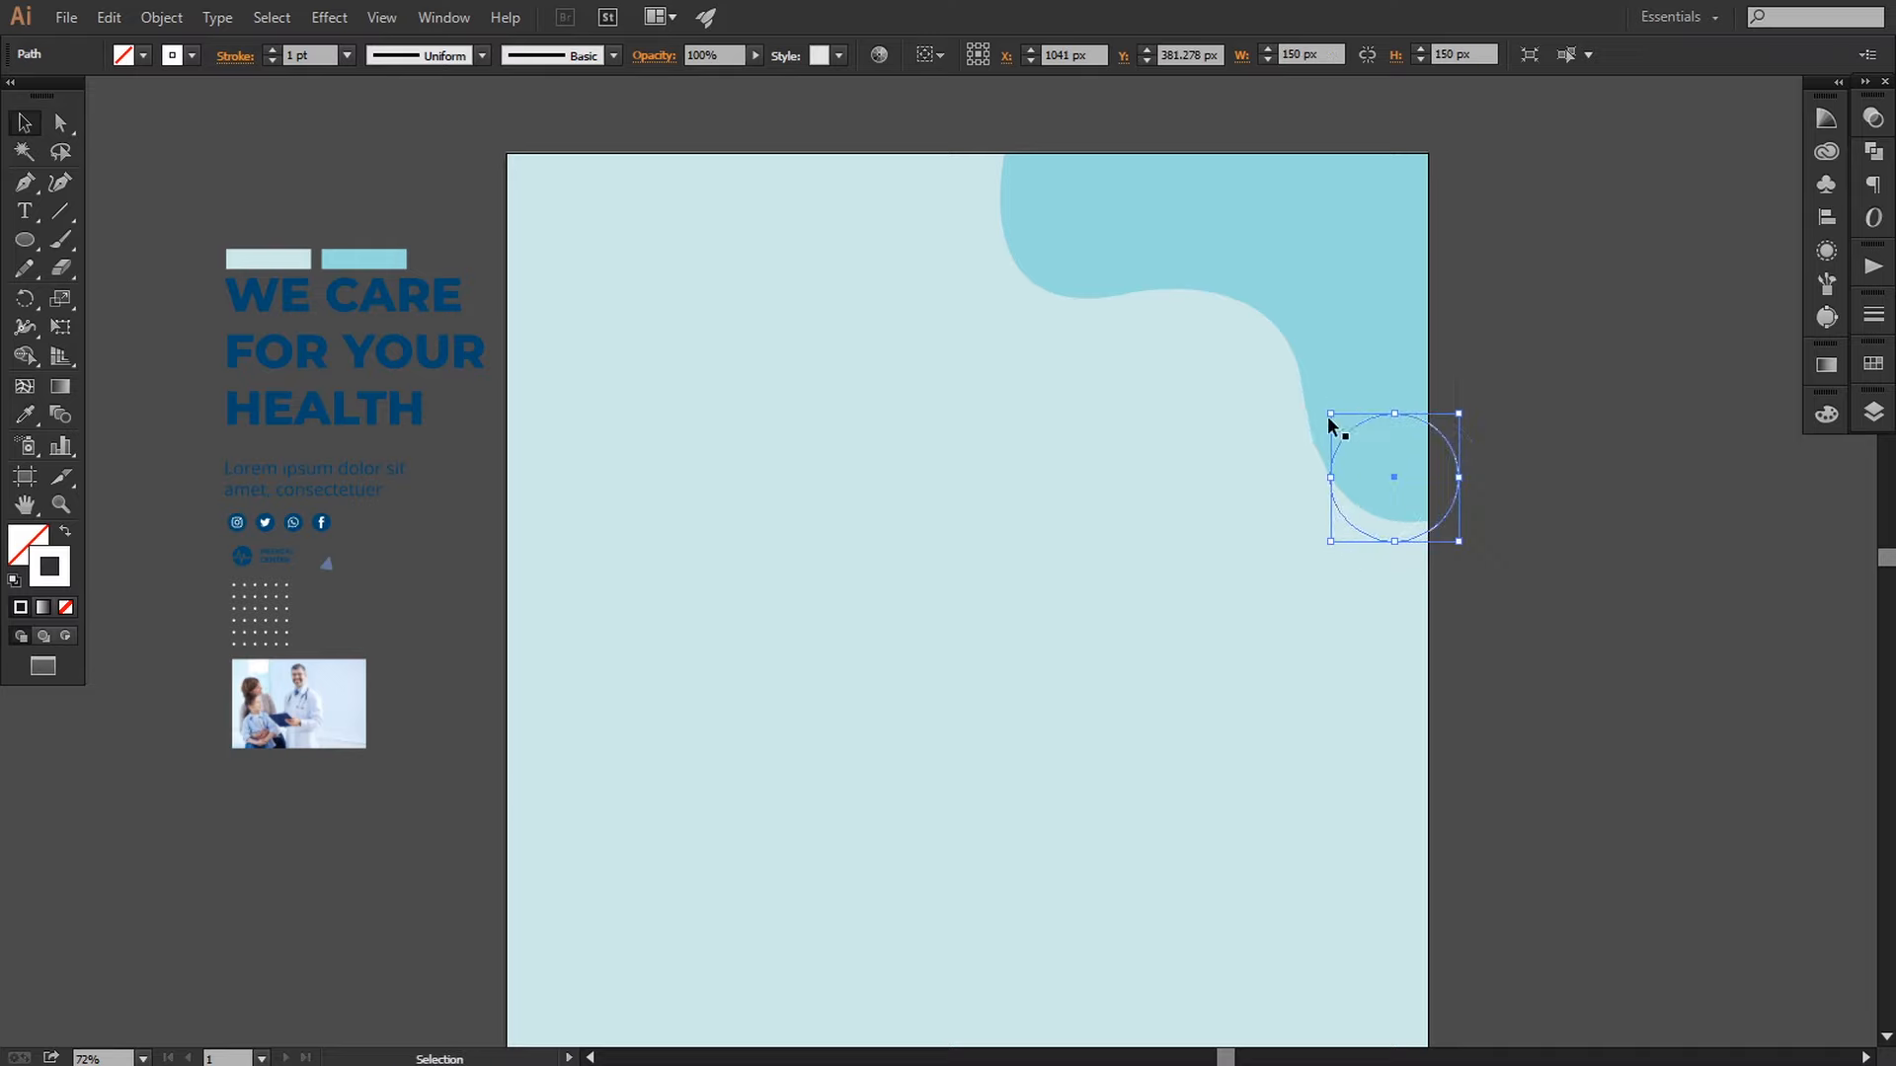
pyautogui.moveTo(1330, 416); pyautogui.dragTo(1343, 429)
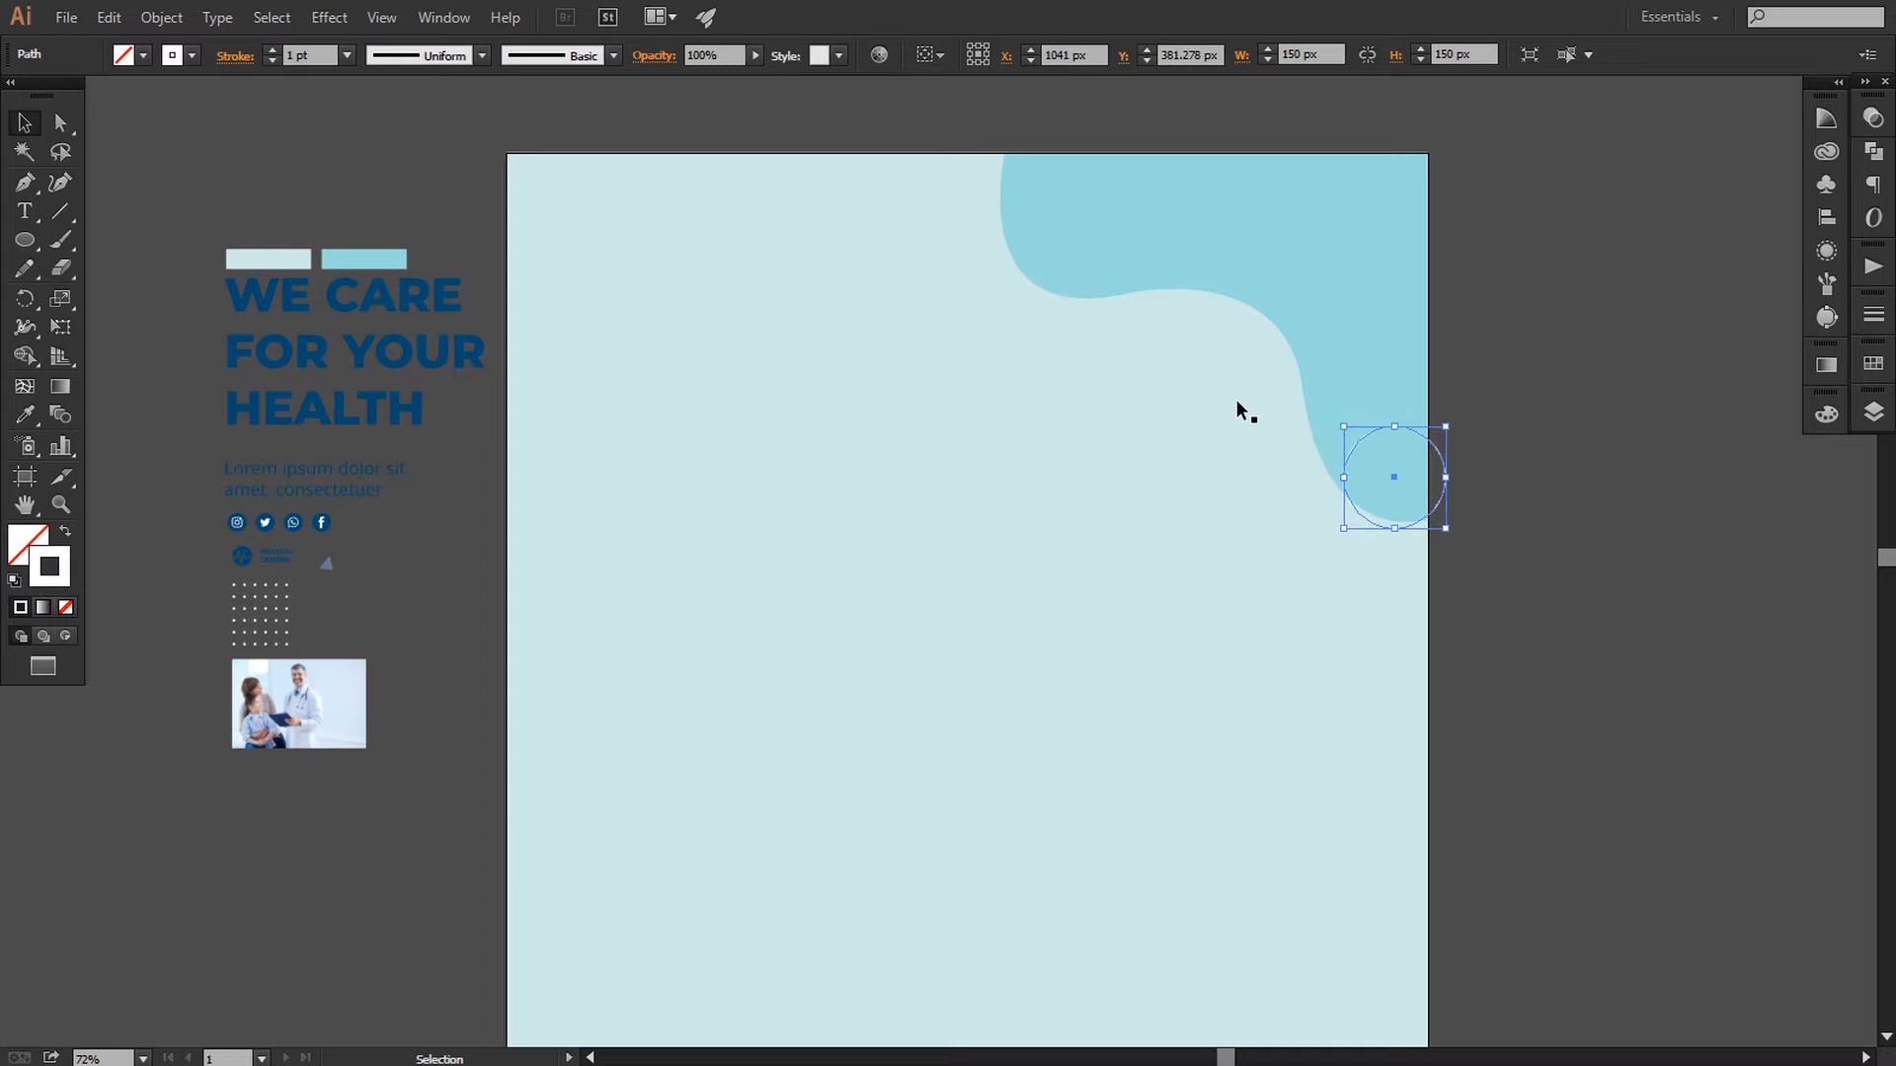
# Step: Set the circle's stroke weight to 2 pt and scale it down around its centre to about 47 px
pyautogui.click(347, 55)
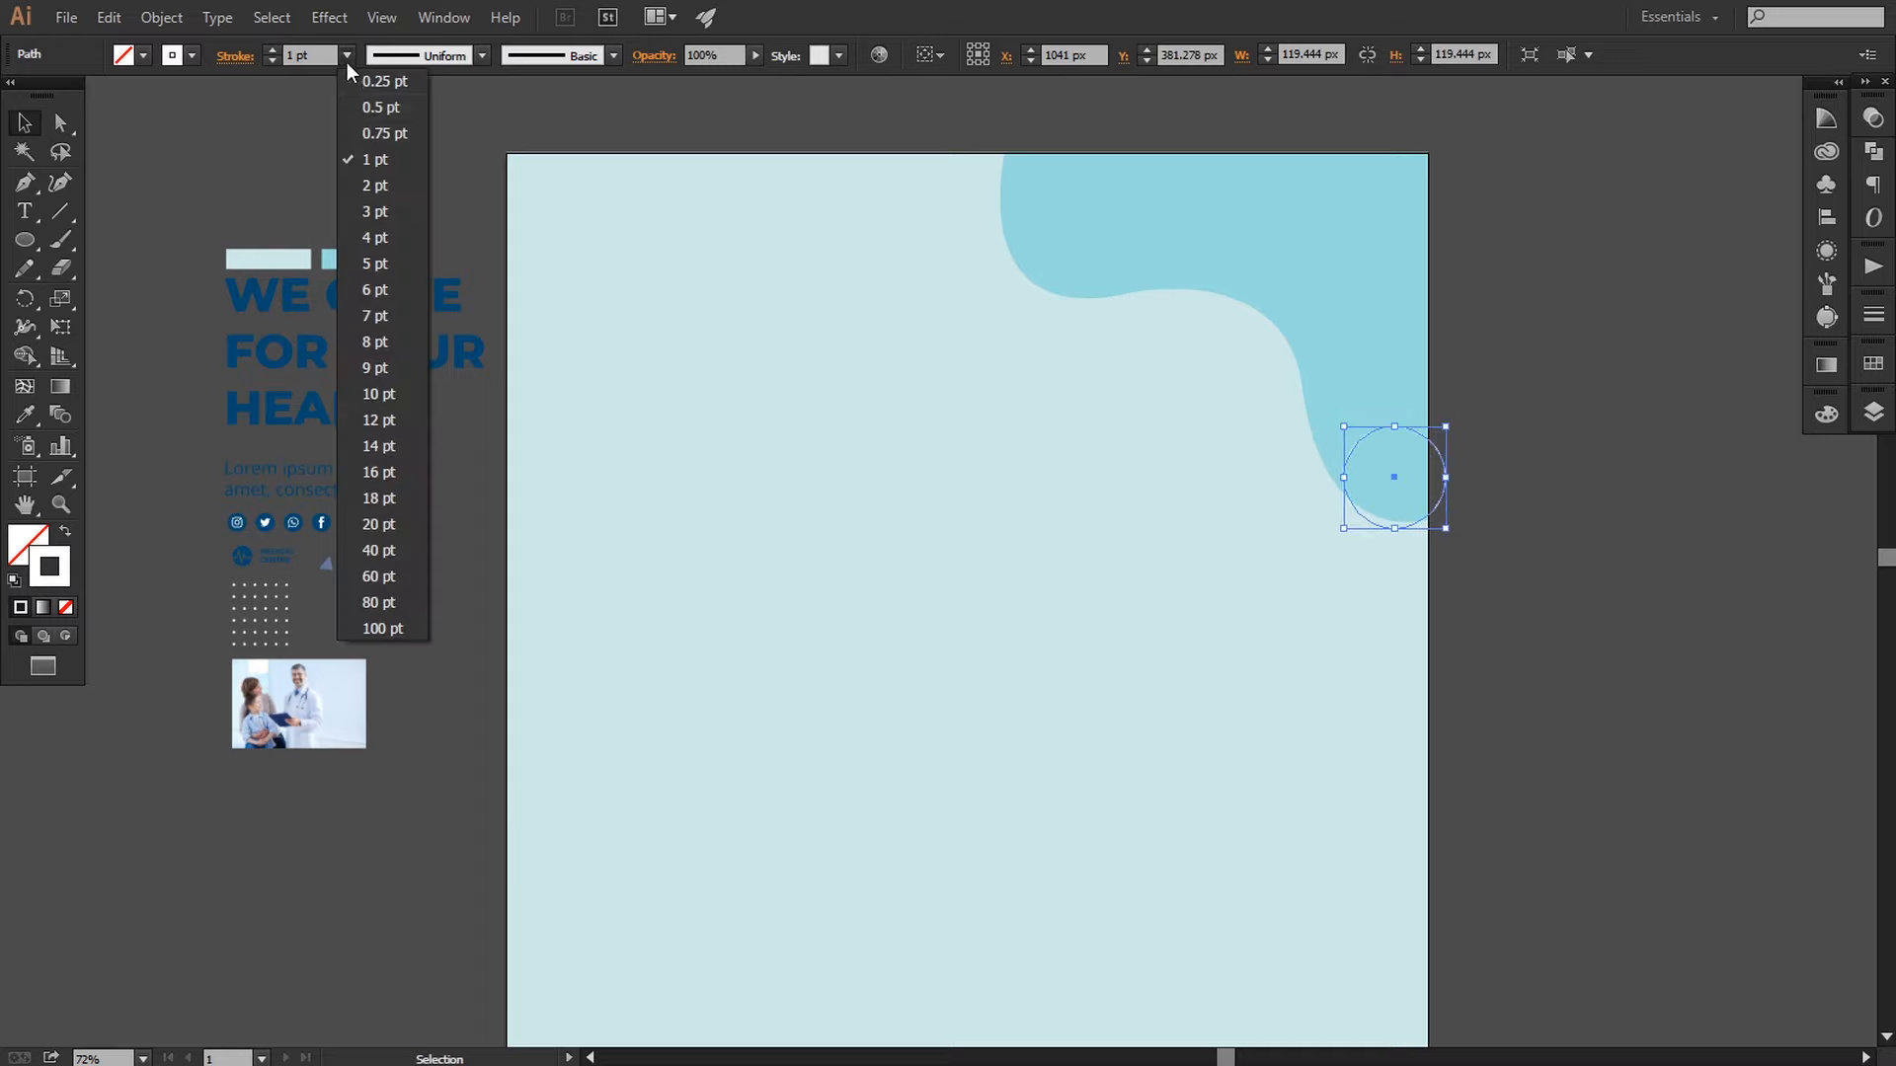
pyautogui.click(354, 180)
pyautogui.click(1585, 543)
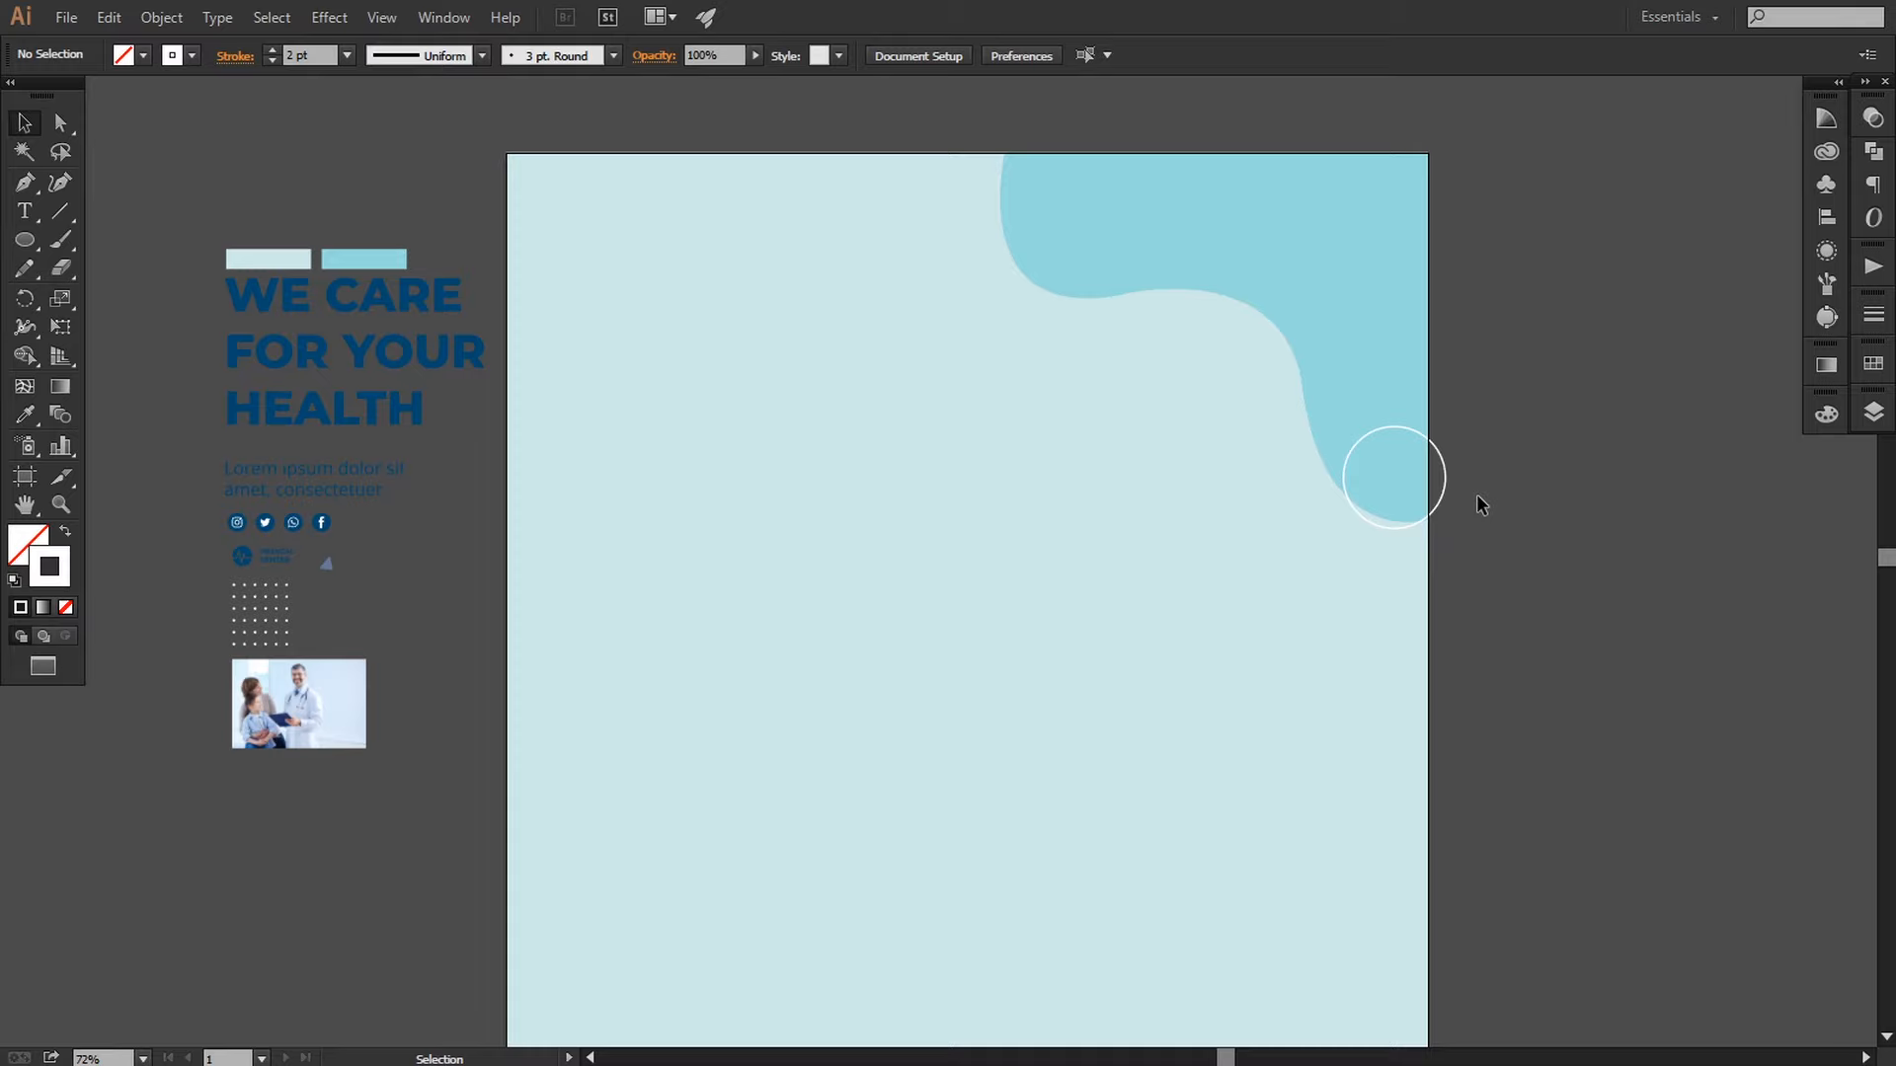
pyautogui.click(1447, 483)
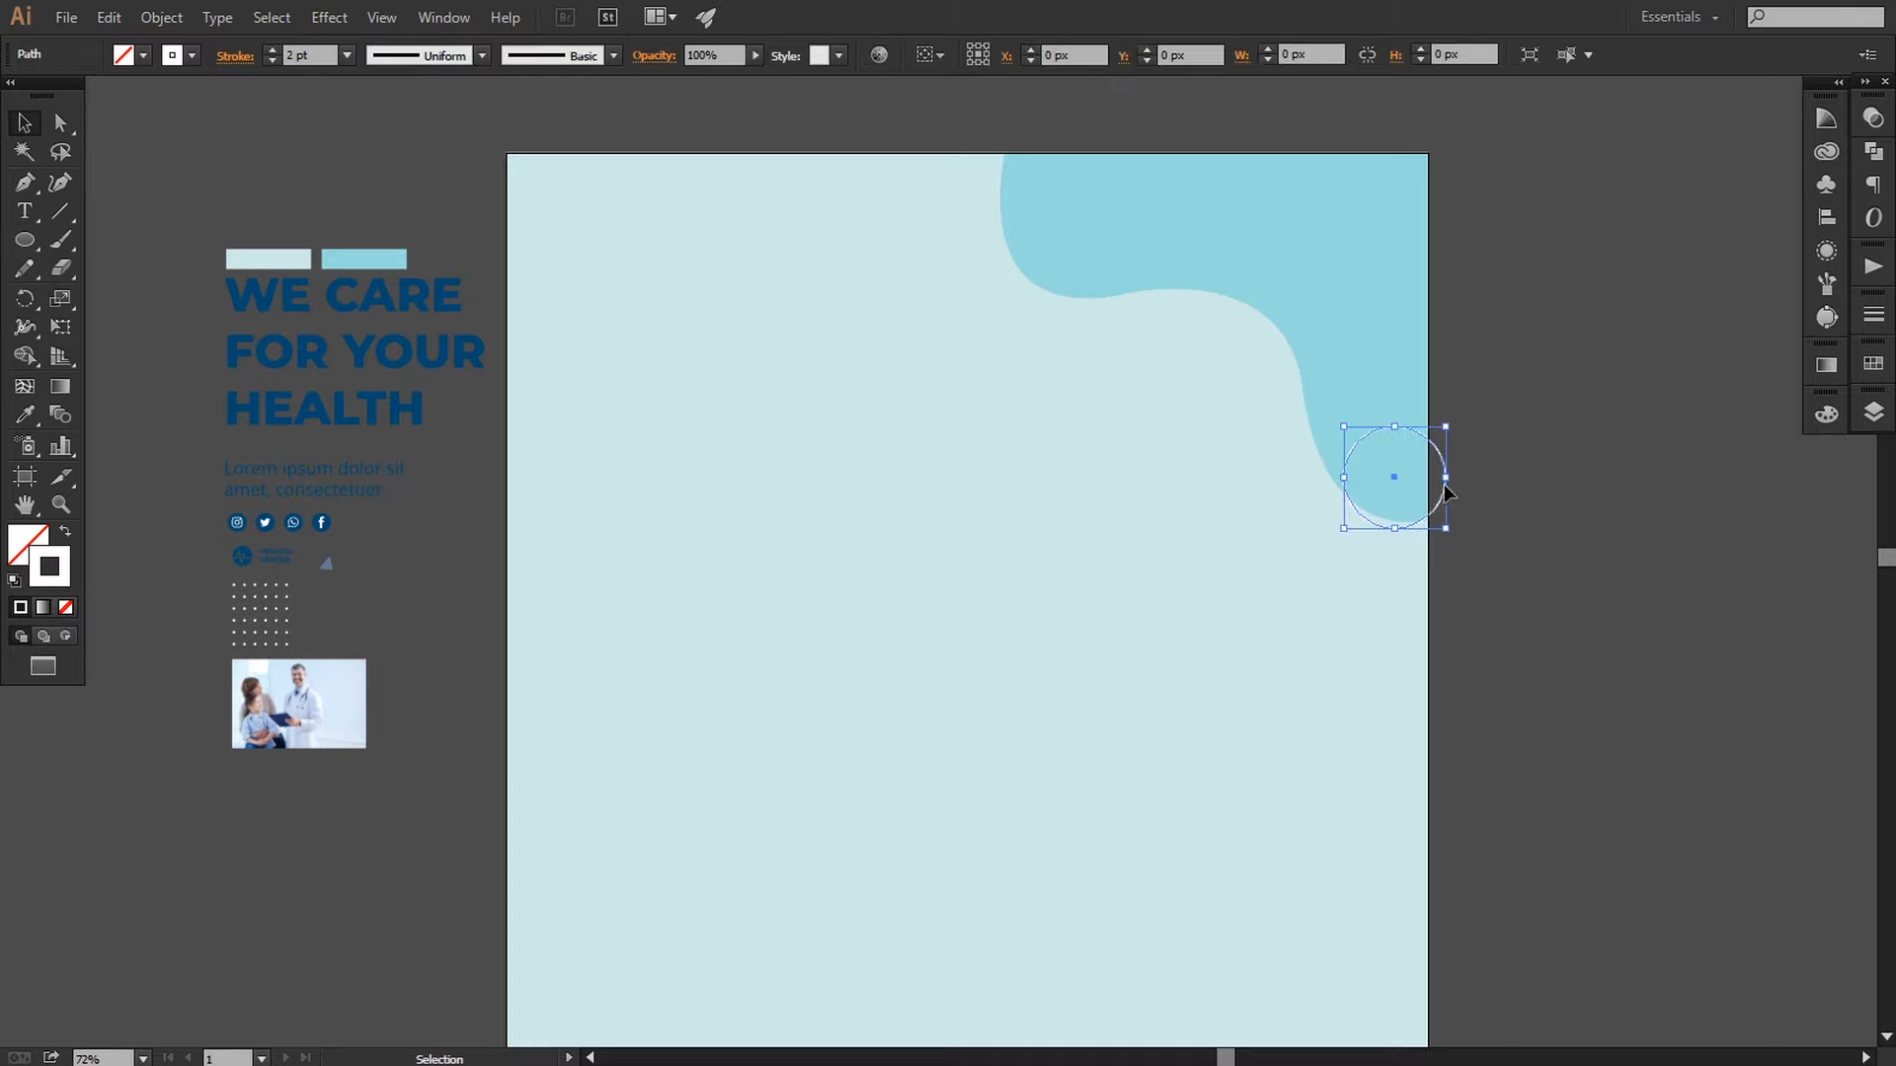
pyautogui.moveTo(1344, 531); pyautogui.dragTo(1379, 503)
pyautogui.click(1479, 531)
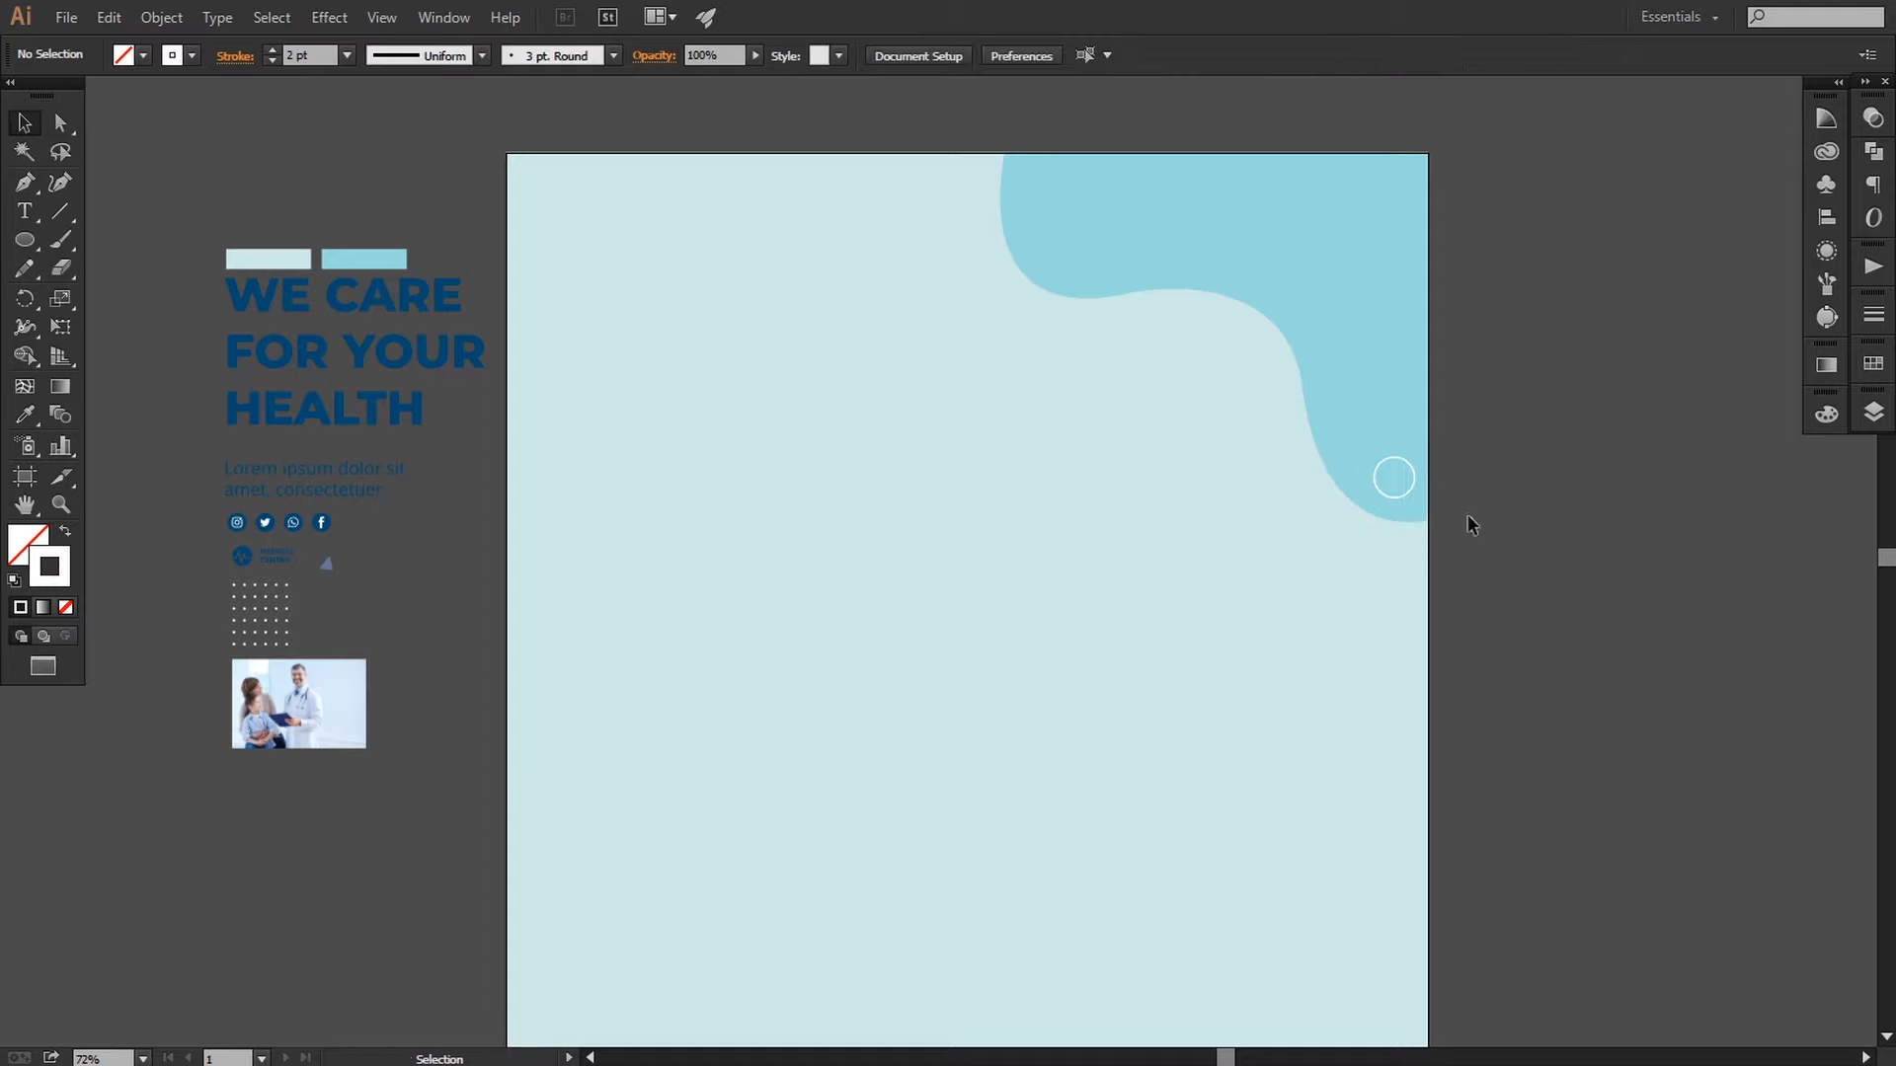
# Step: Copy the small circle, paste it in front, and enlarge one circle around the shared centre to about 206 px with a 2.5 pt stroke
pyautogui.click(1409, 490)
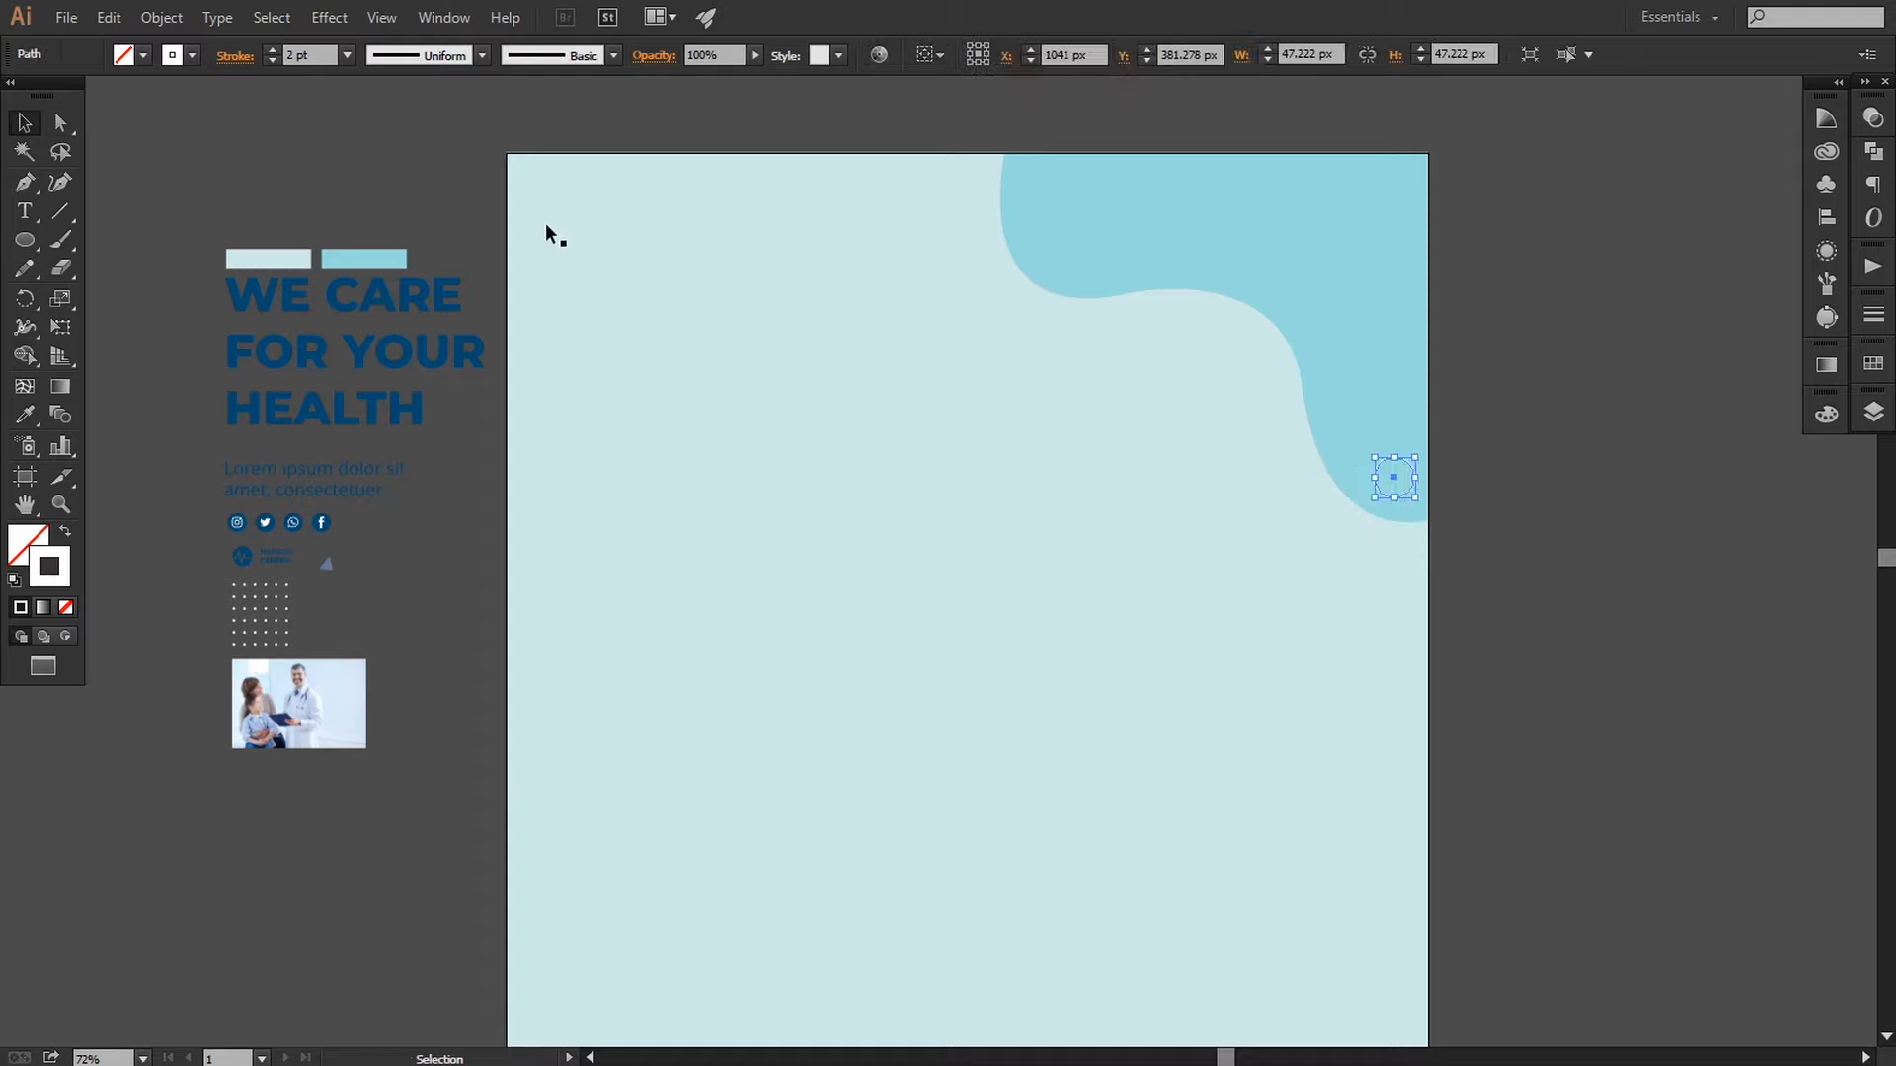
pyautogui.click(111, 19)
pyautogui.click(146, 130)
pyautogui.click(108, 18)
pyautogui.click(170, 182)
pyautogui.moveTo(1414, 502); pyautogui.dragTo(1481, 613)
pyautogui.click(1716, 653)
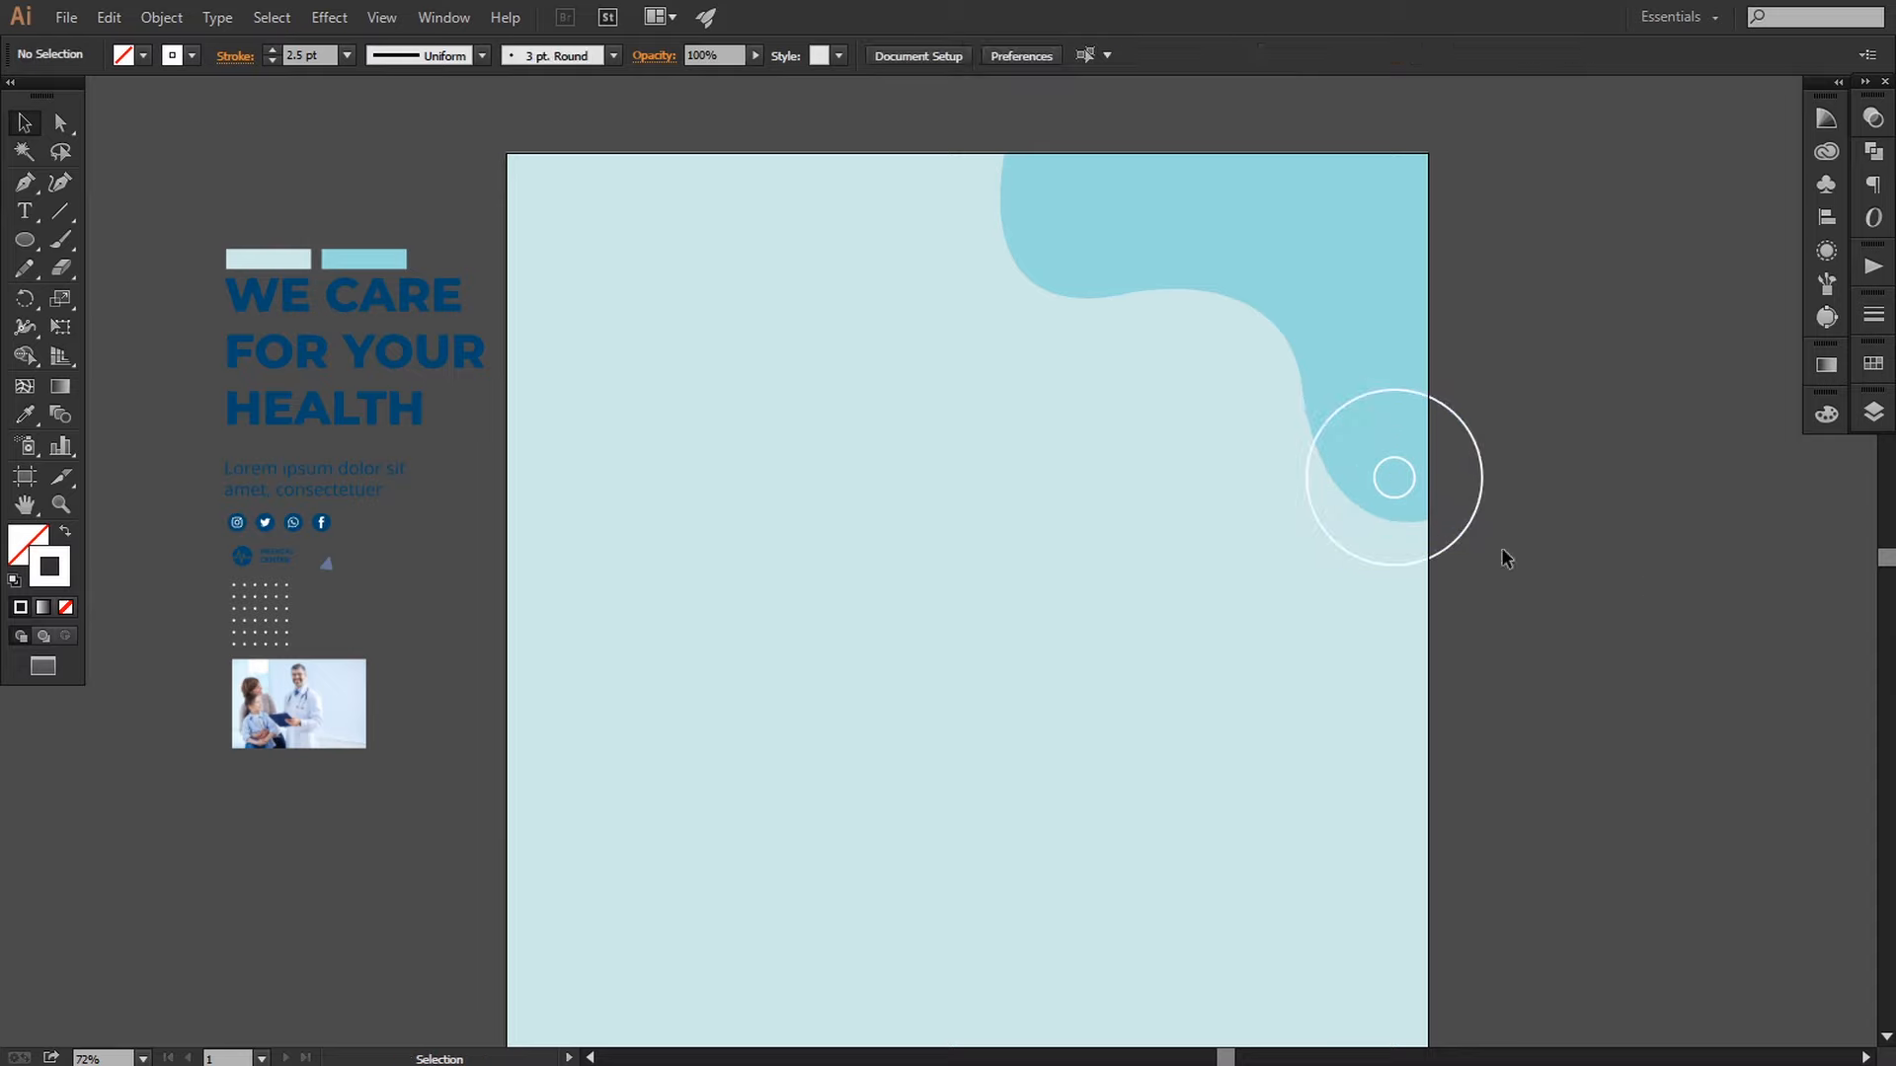
# Step: Blend the small inner circle with the large outer circle
pyautogui.moveTo(1543, 393); pyautogui.dragTo(1473, 508)
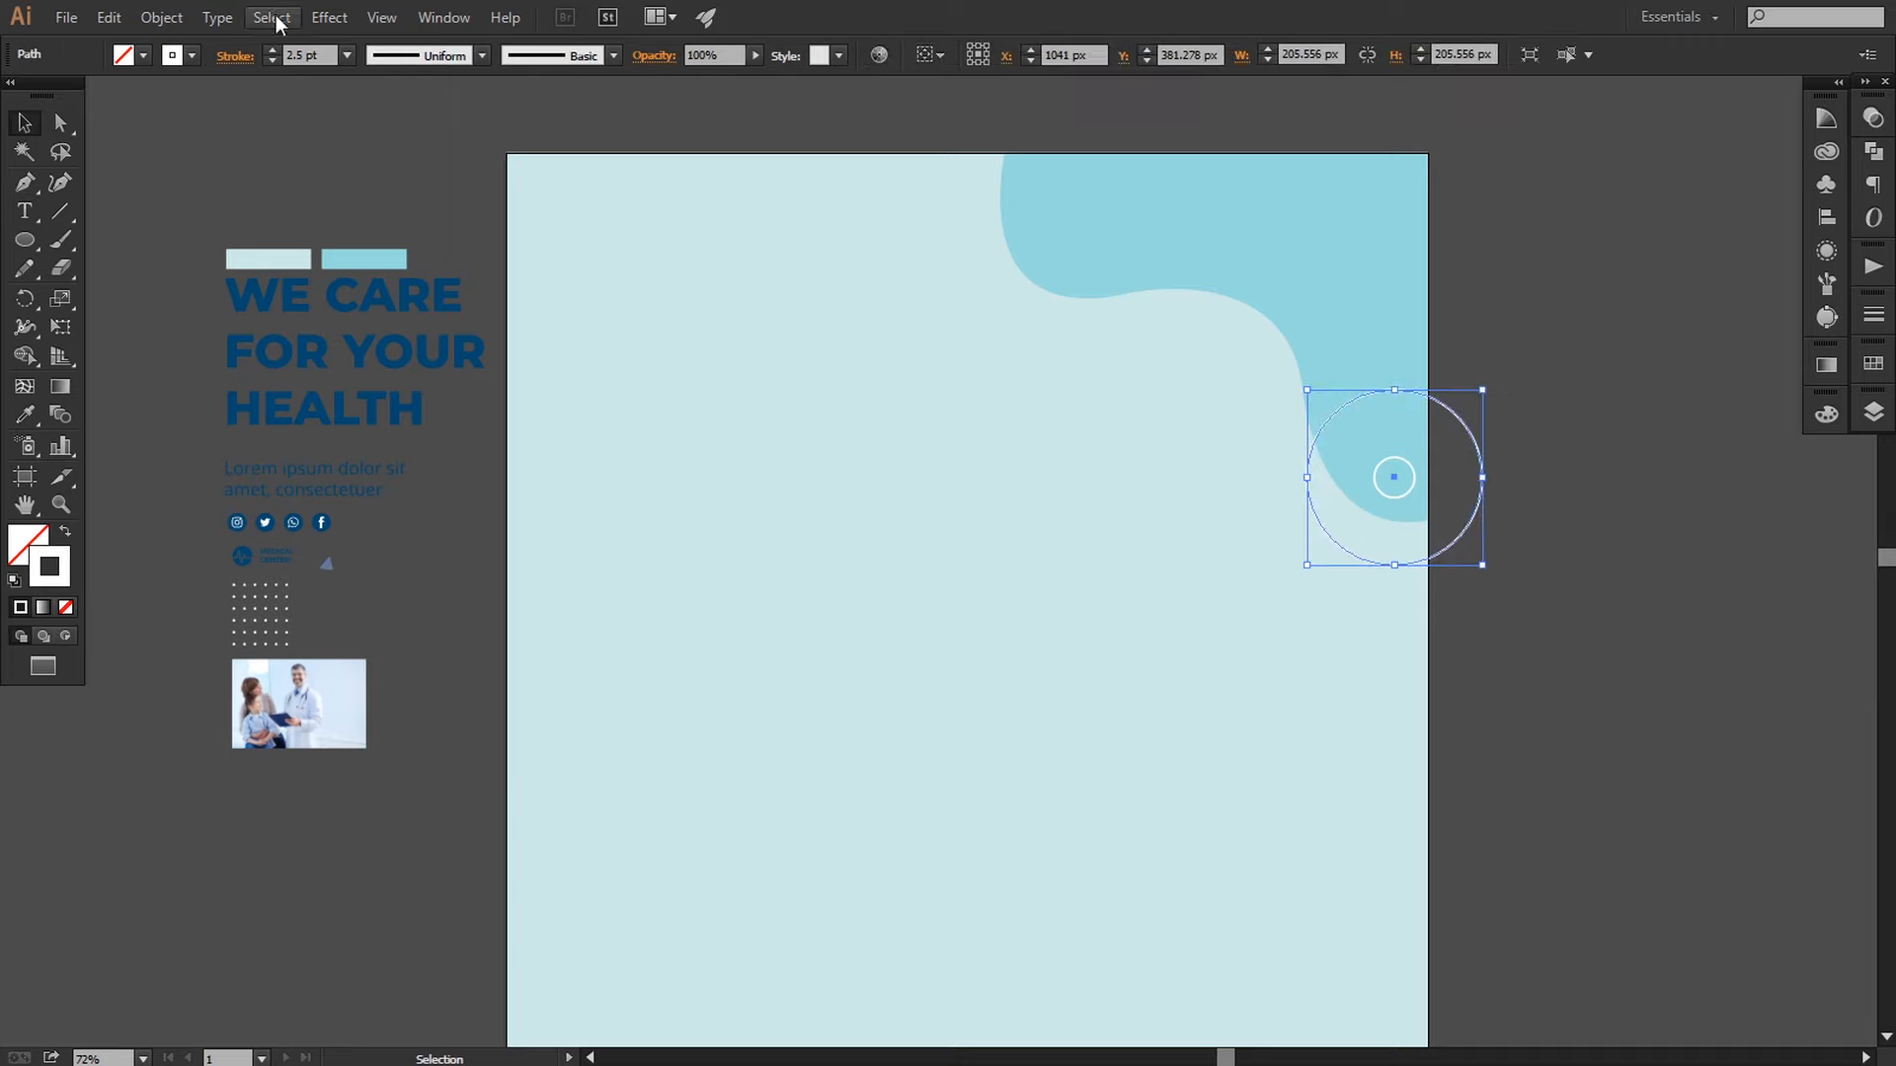
pyautogui.click(57, 419)
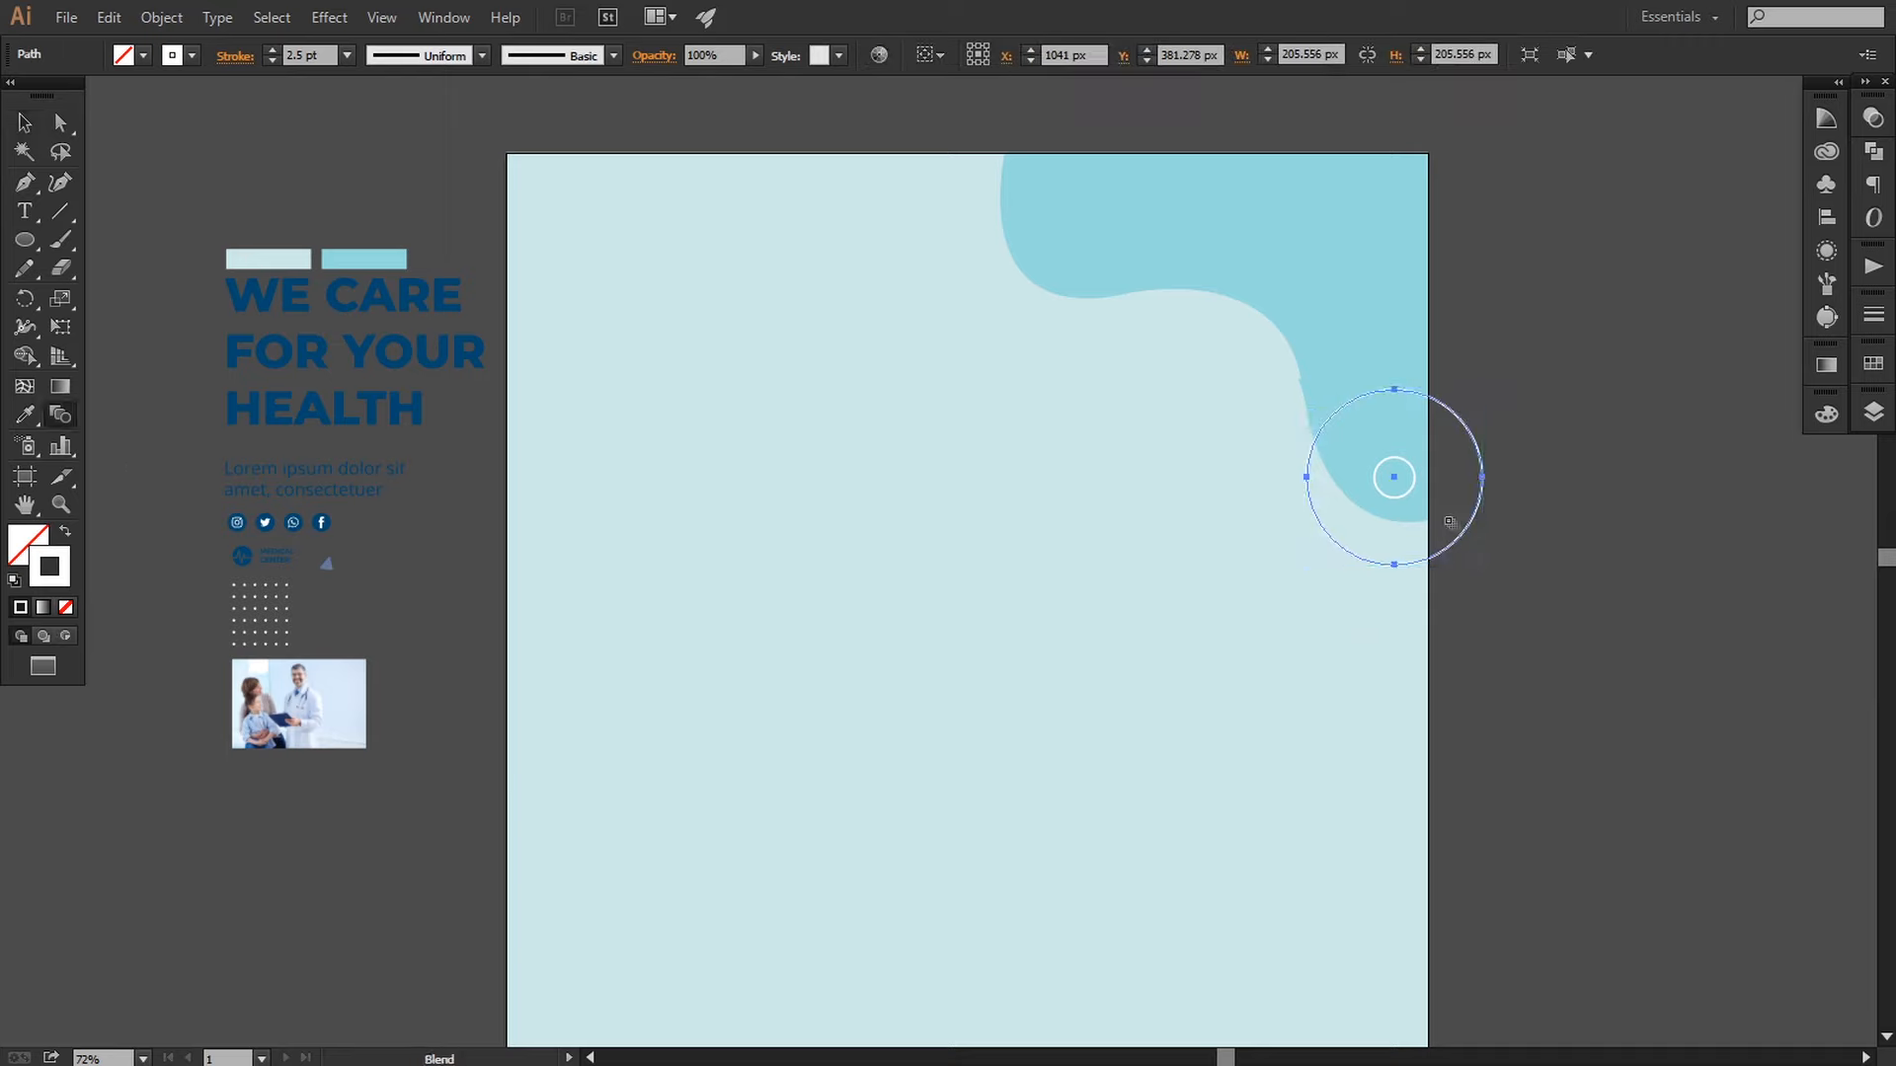
pyautogui.click(1308, 483)
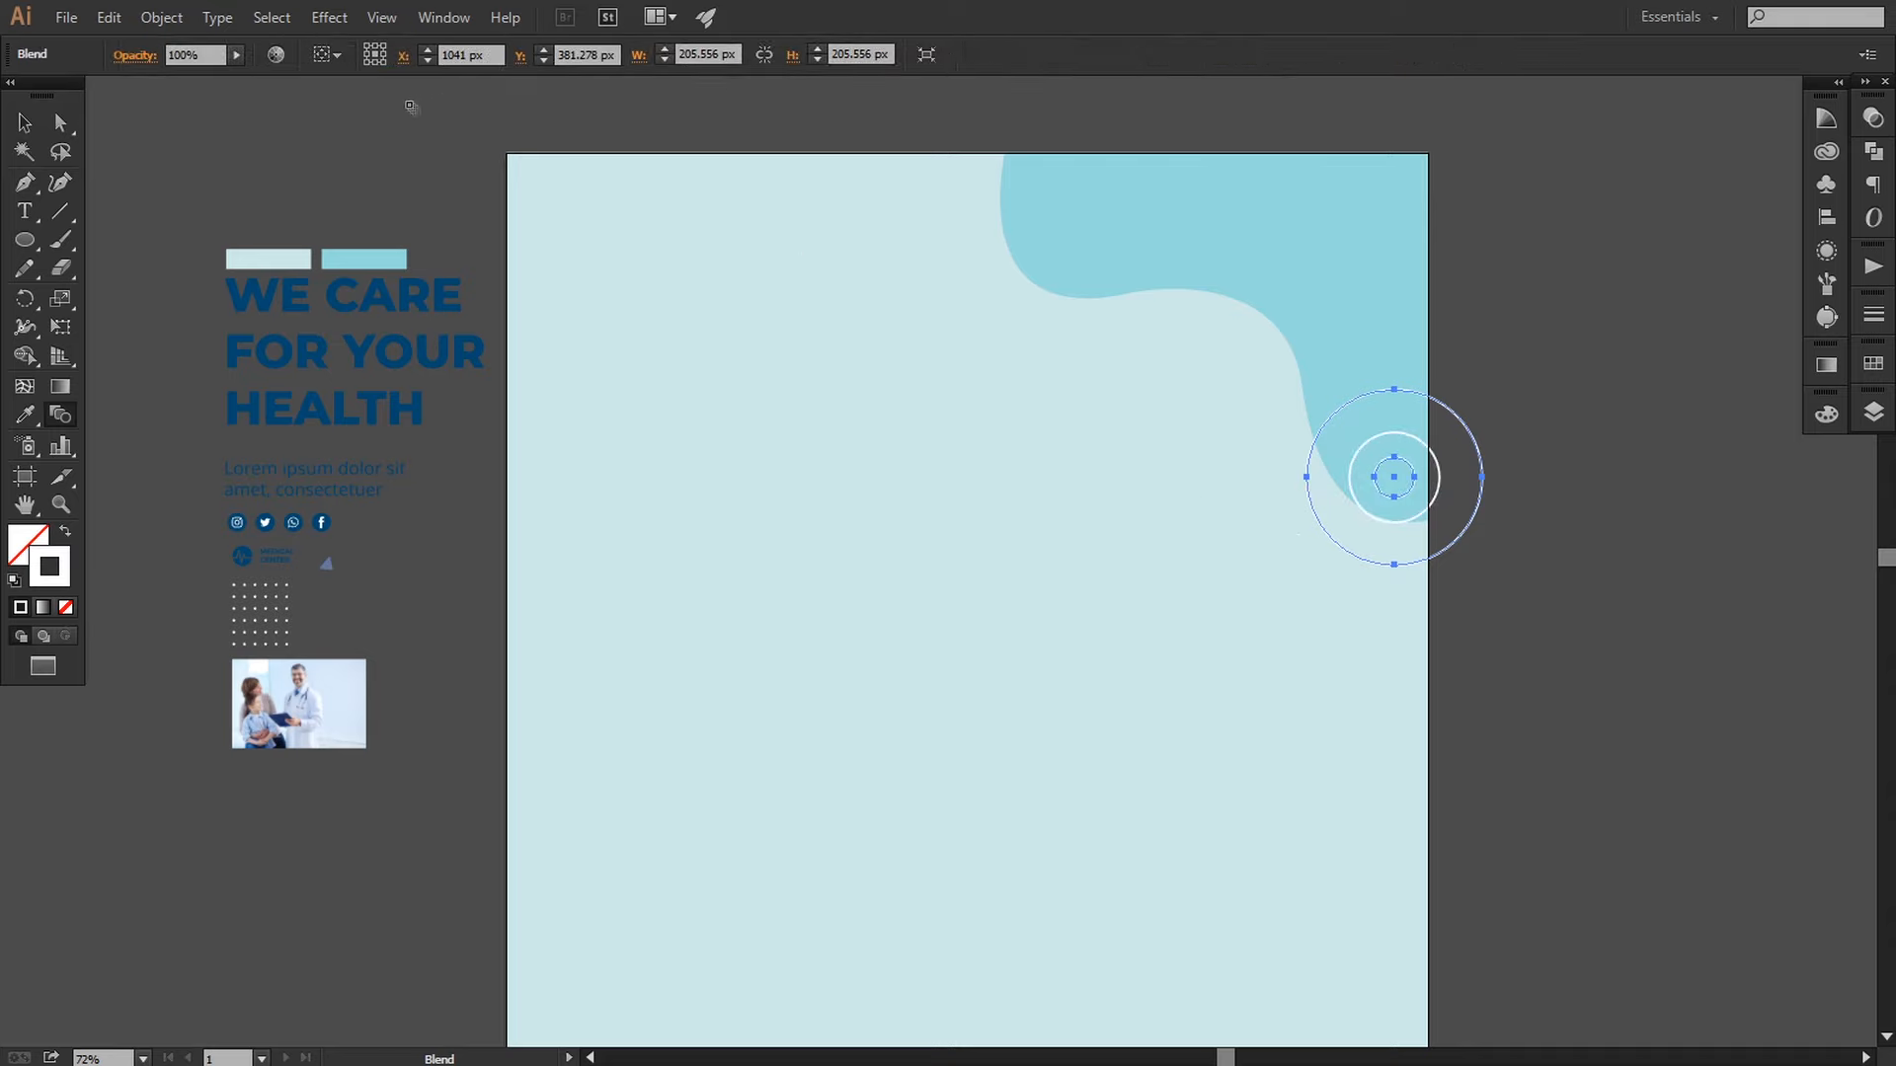
# Step: Set the blend's spacing to Specified Steps with 5 steps between the two circles
pyautogui.click(162, 17)
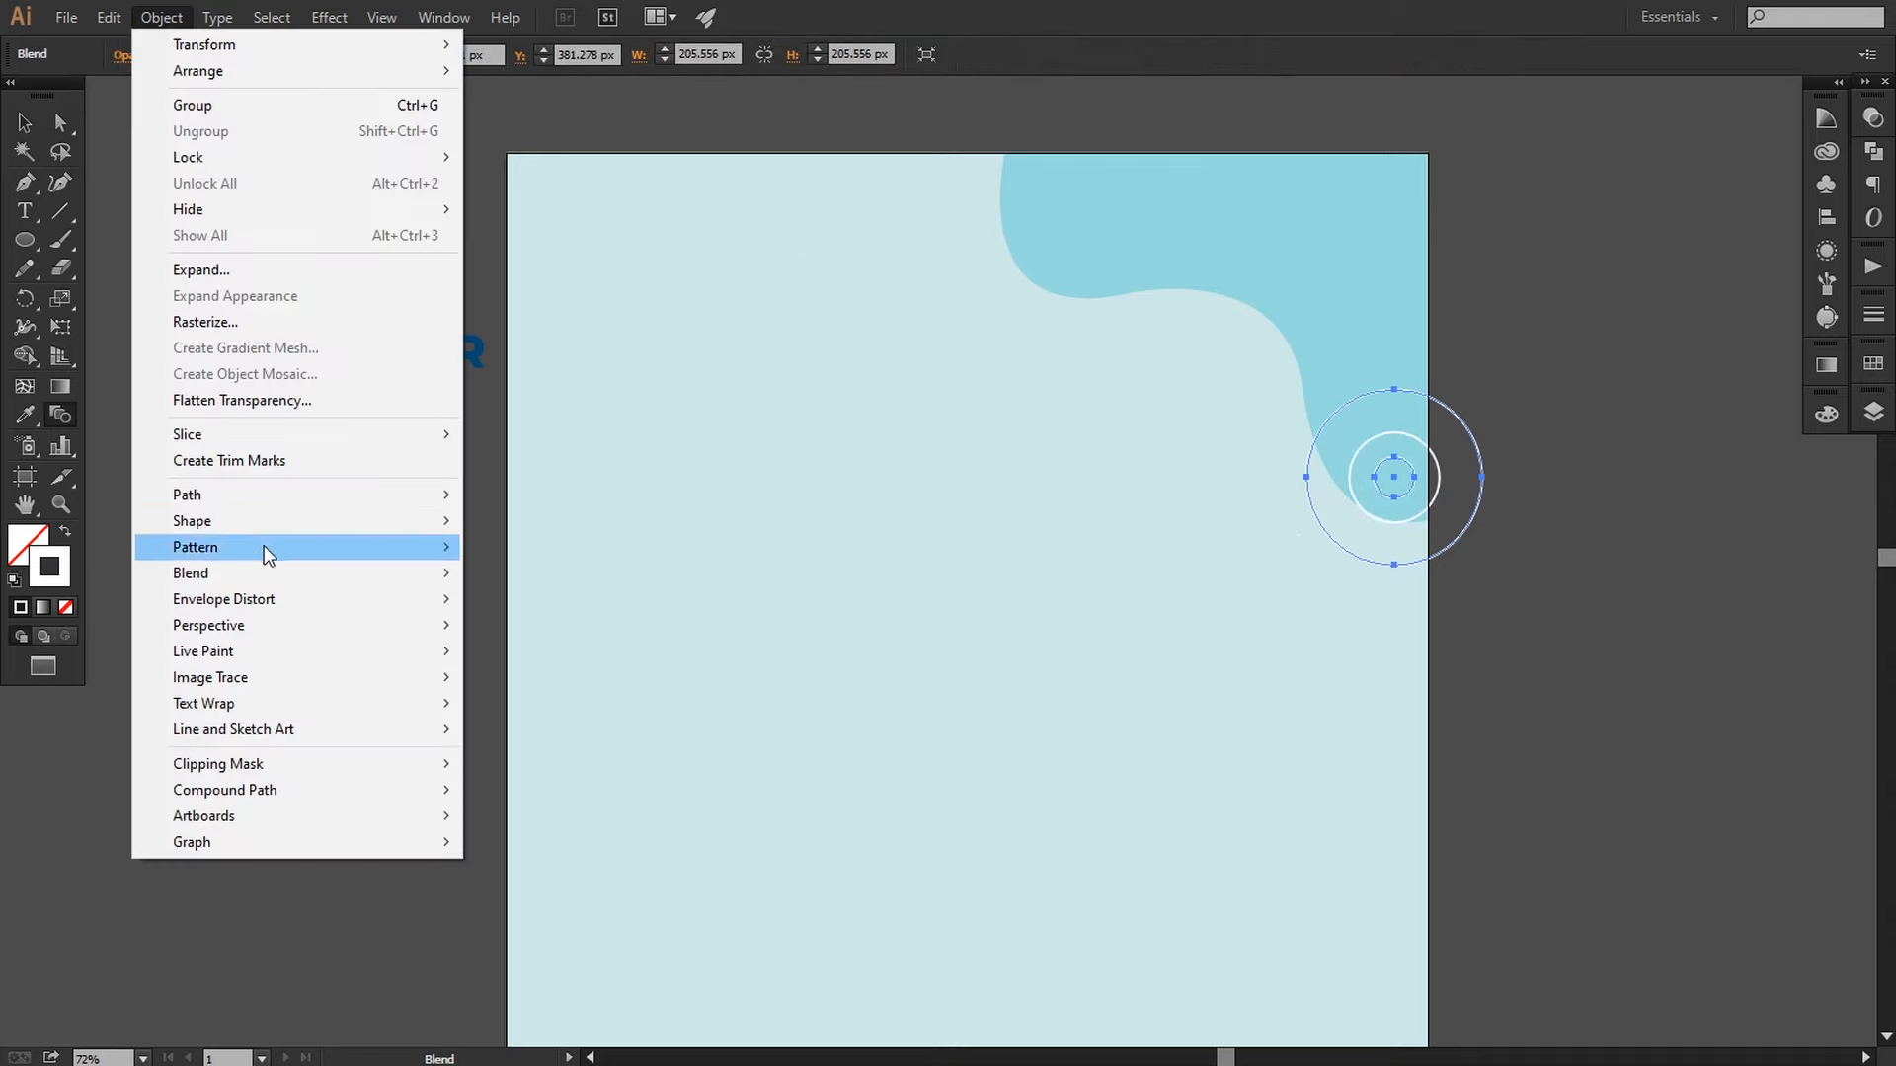
pyautogui.moveTo(258, 571)
pyautogui.click(553, 634)
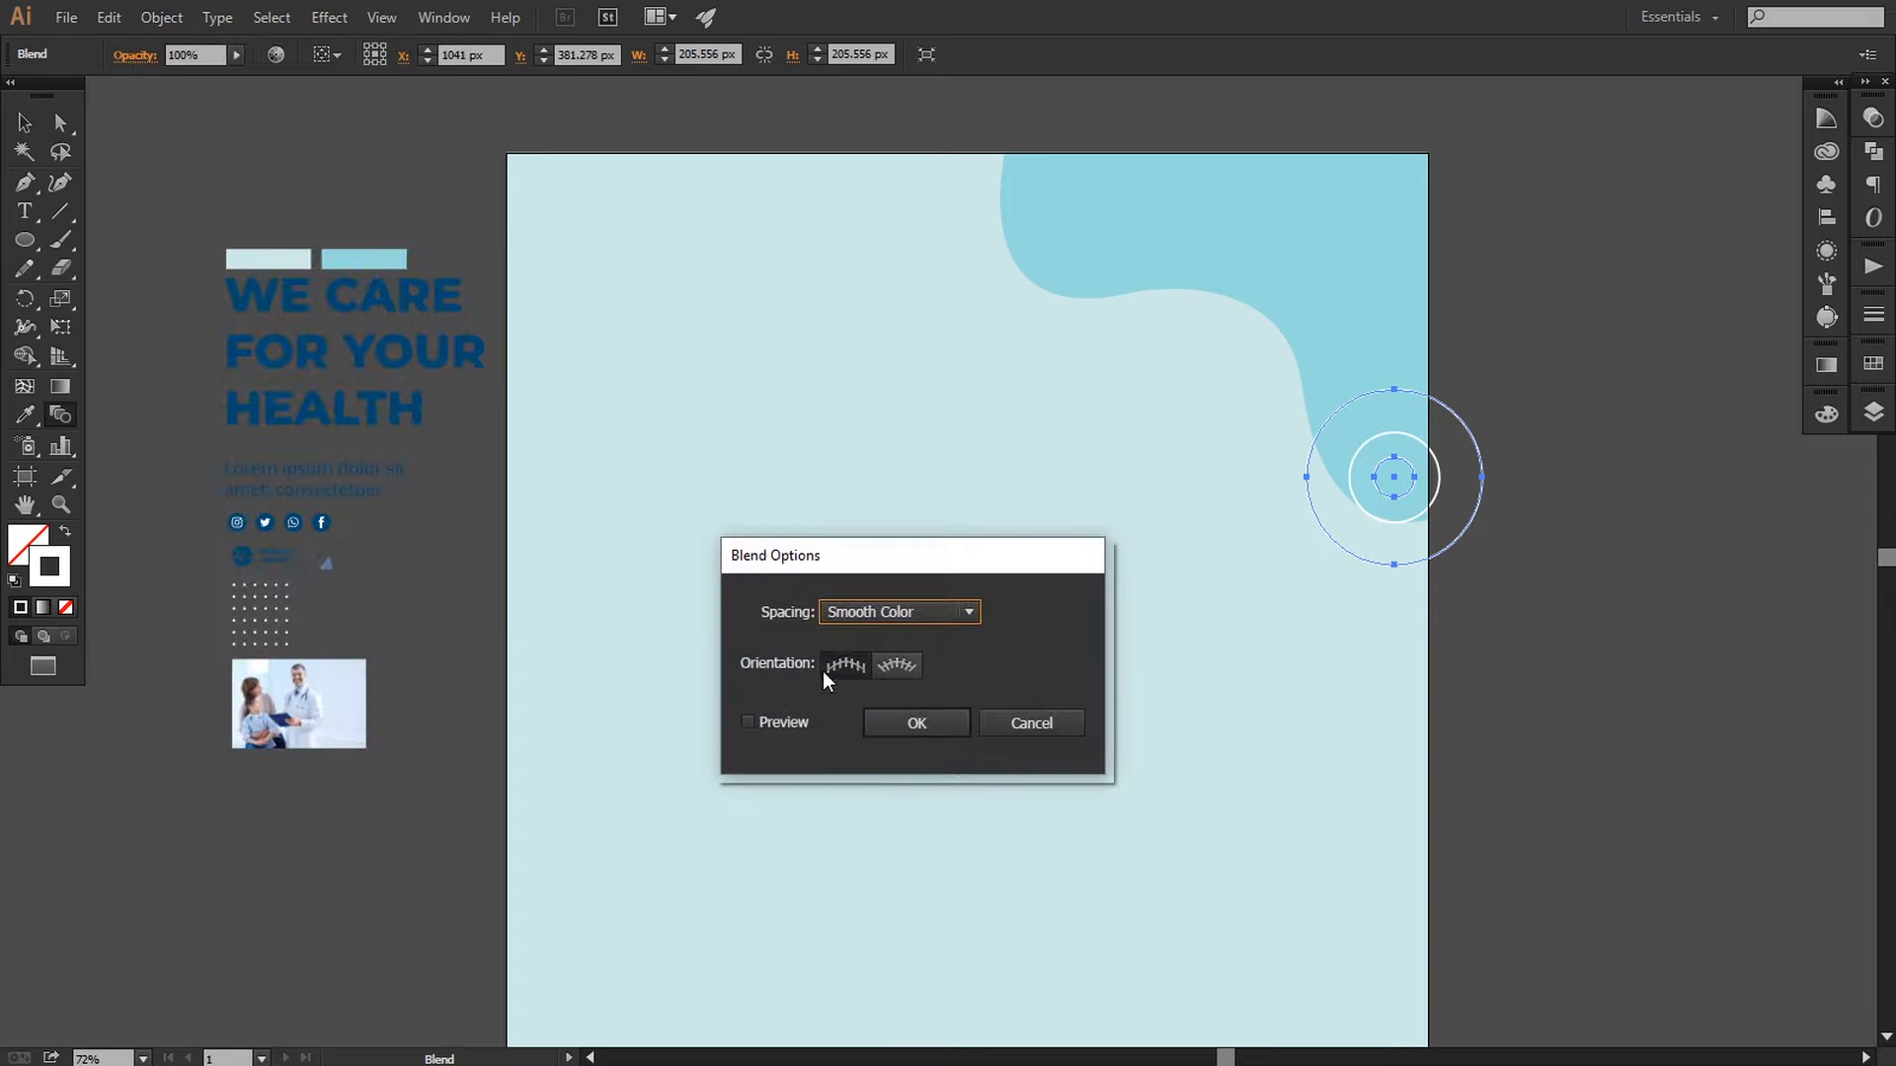
pyautogui.click(851, 608)
pyautogui.click(881, 668)
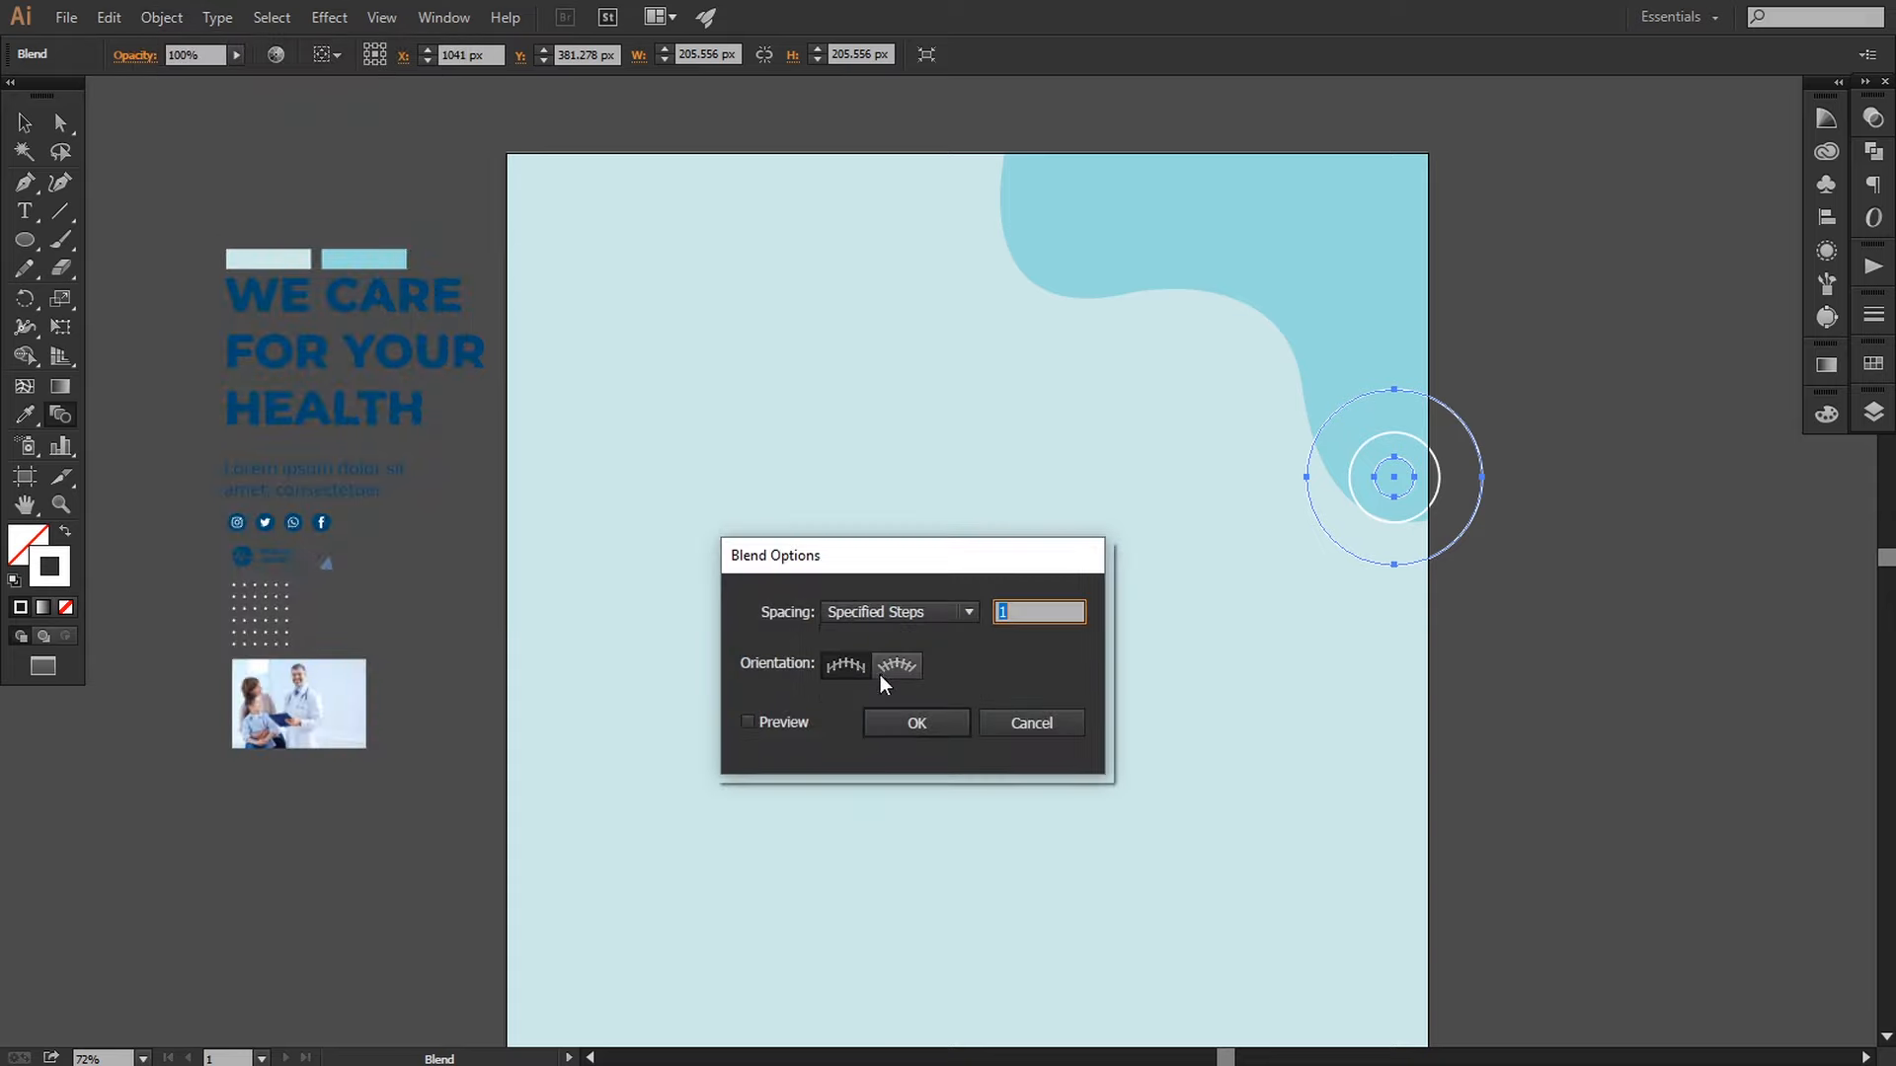
pyautogui.click(748, 721)
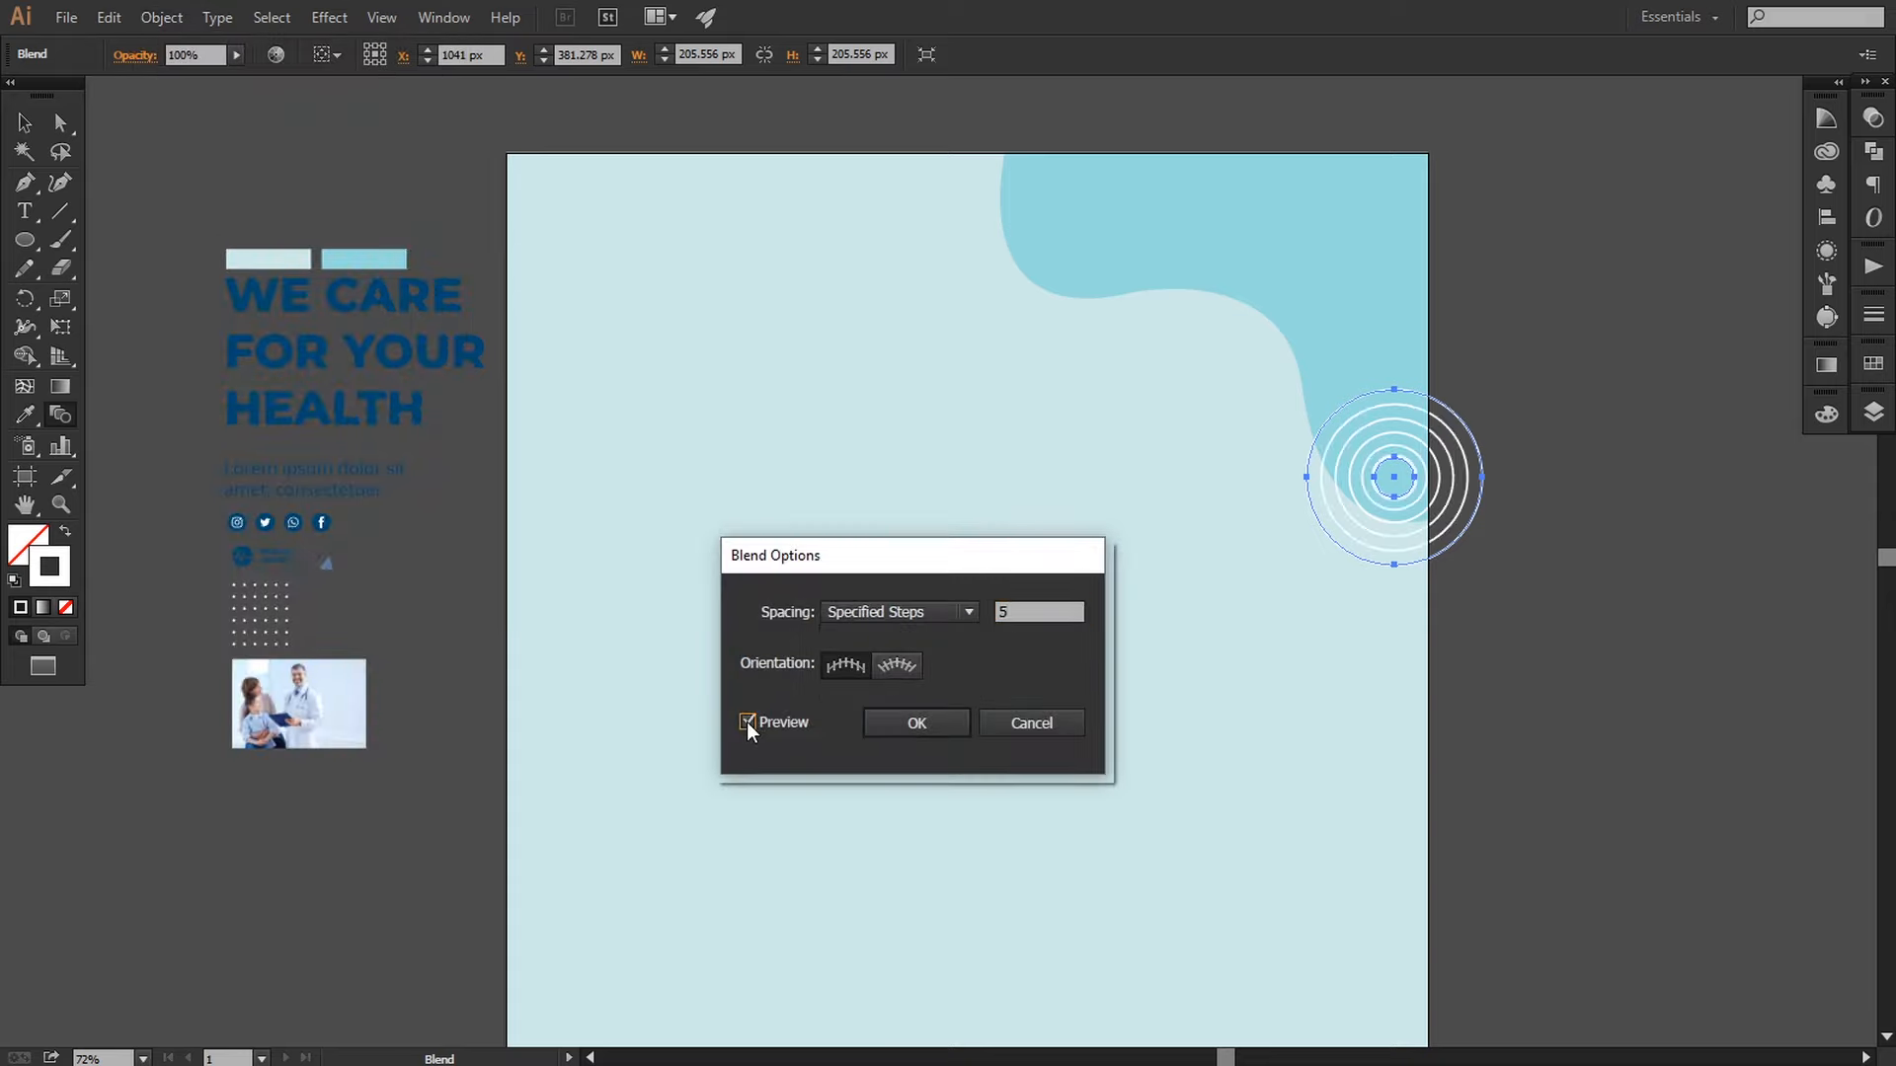
pyautogui.click(919, 720)
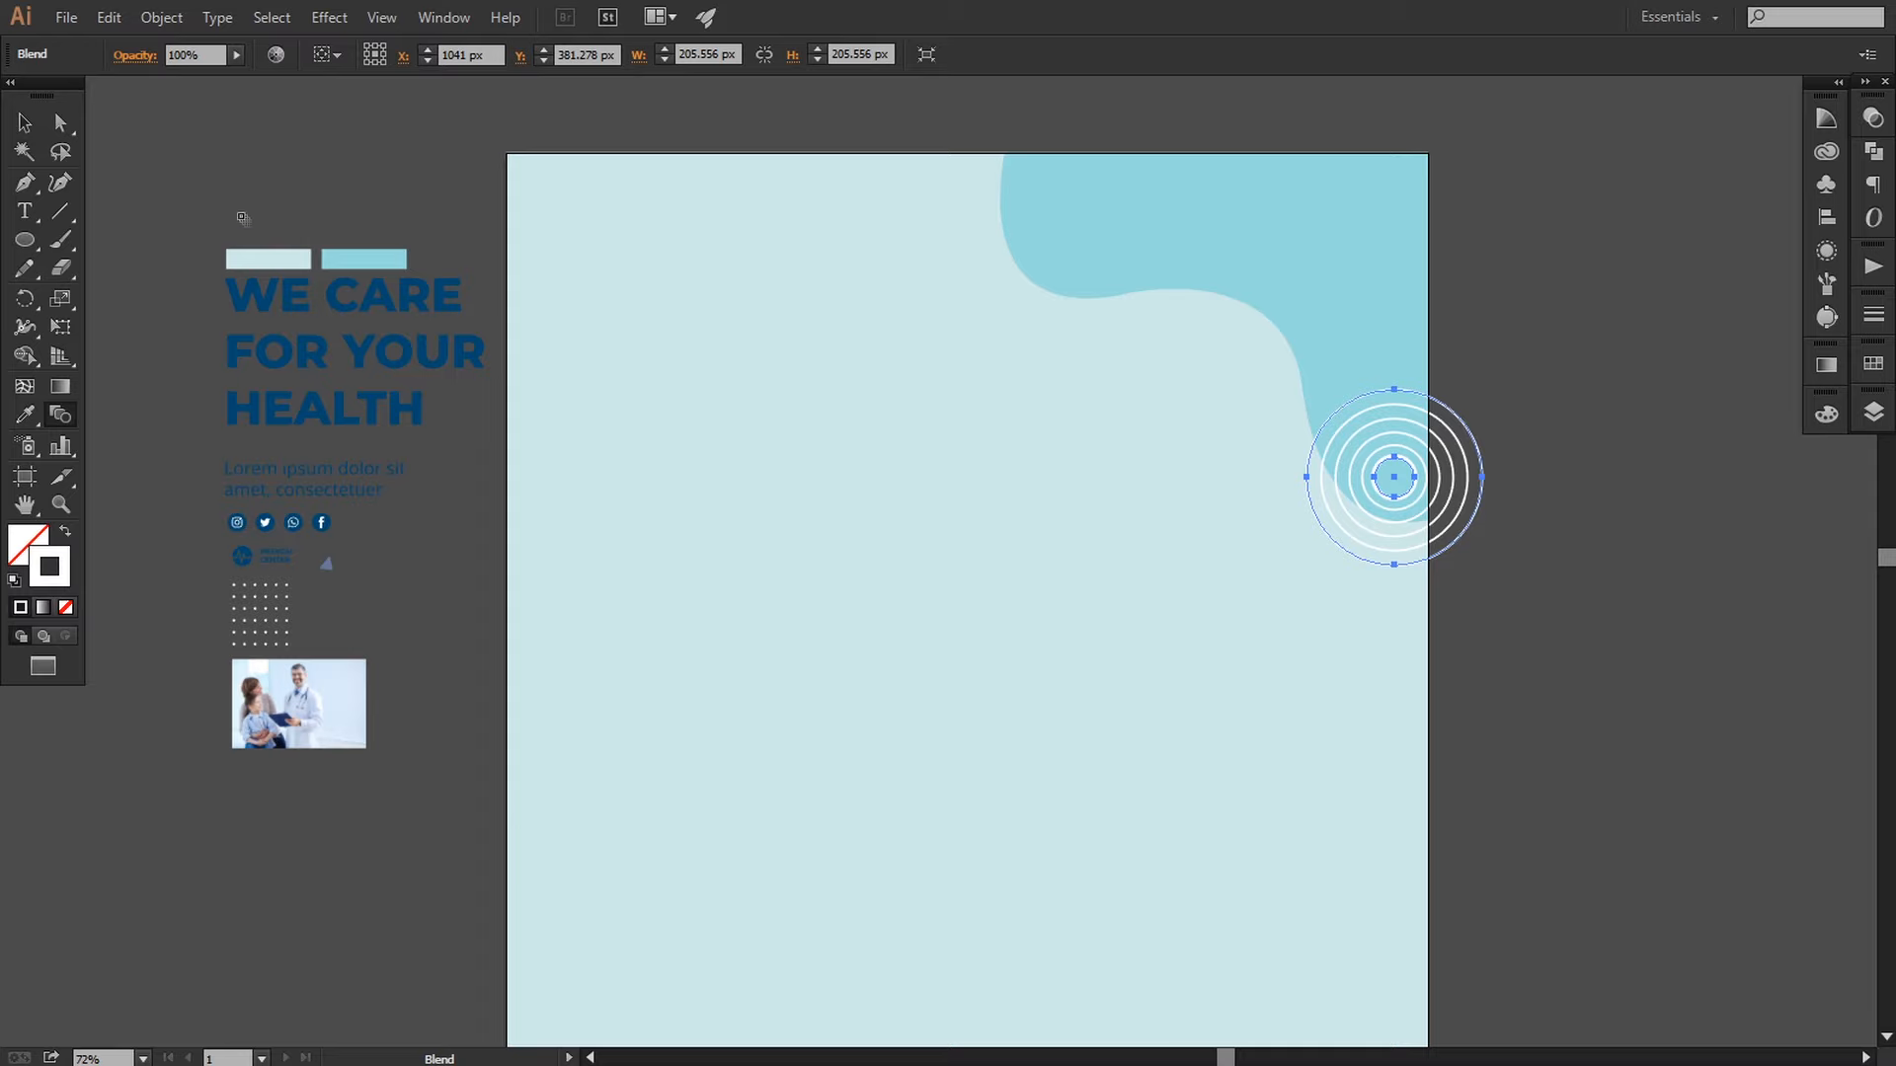
pyautogui.click(22, 122)
pyautogui.click(1461, 555)
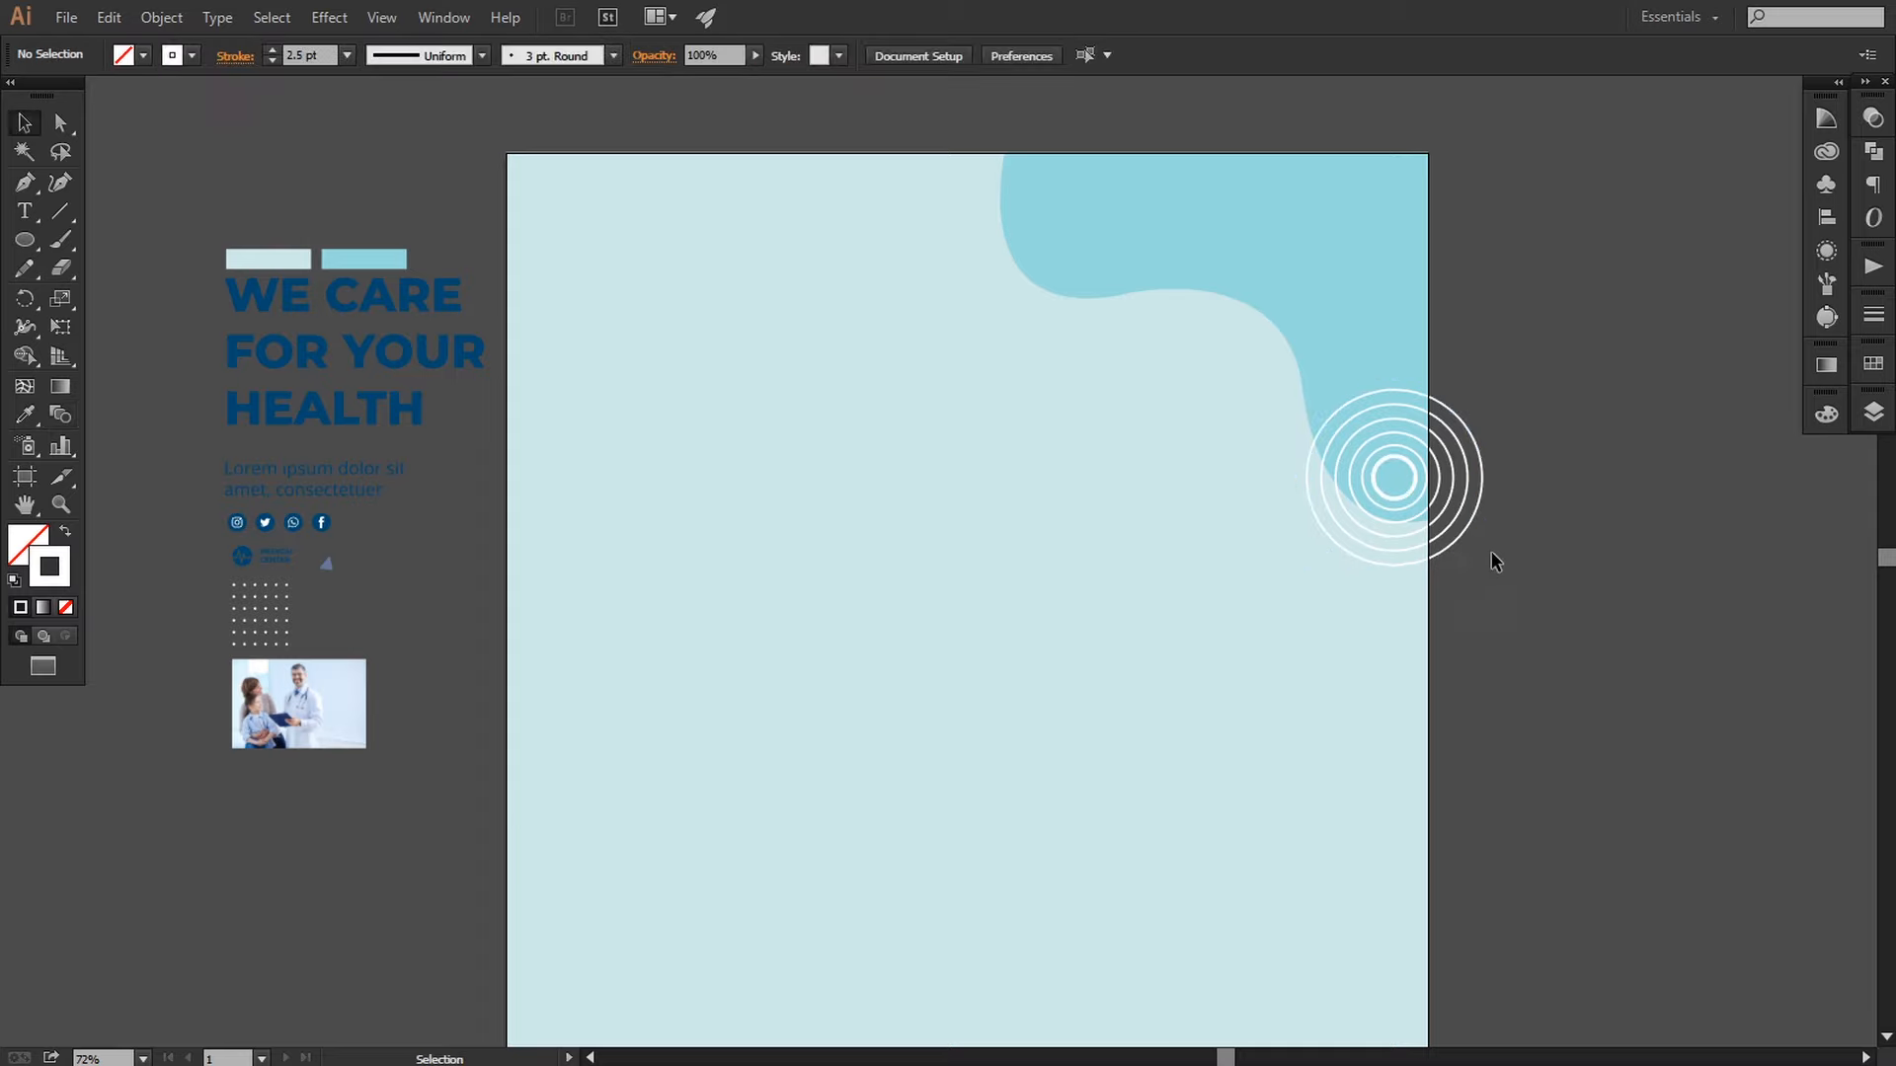
# Step: Examine the innermost ring of the concentric circle blend up close
pyautogui.click(60, 123)
pyautogui.hotkey('ctrl', '+')
pyautogui.click(1574, 481)
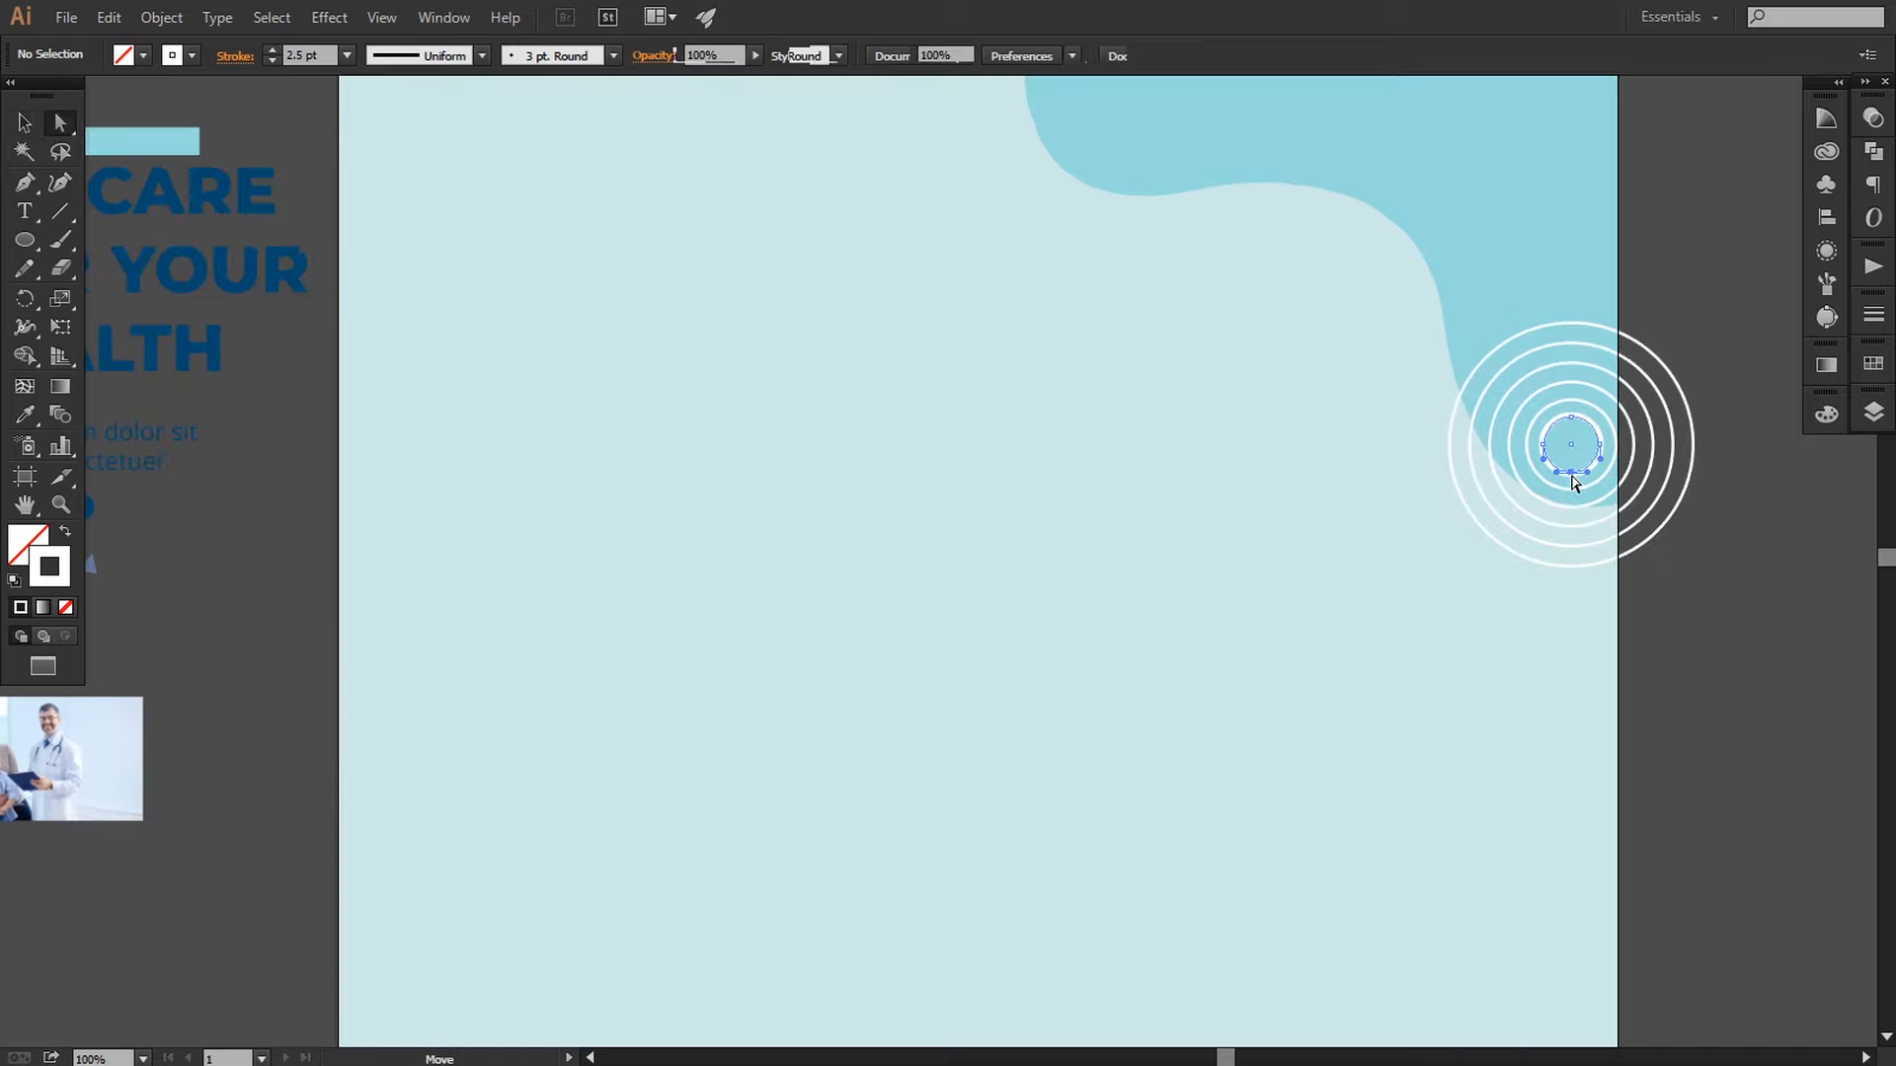
pyautogui.click(18, 118)
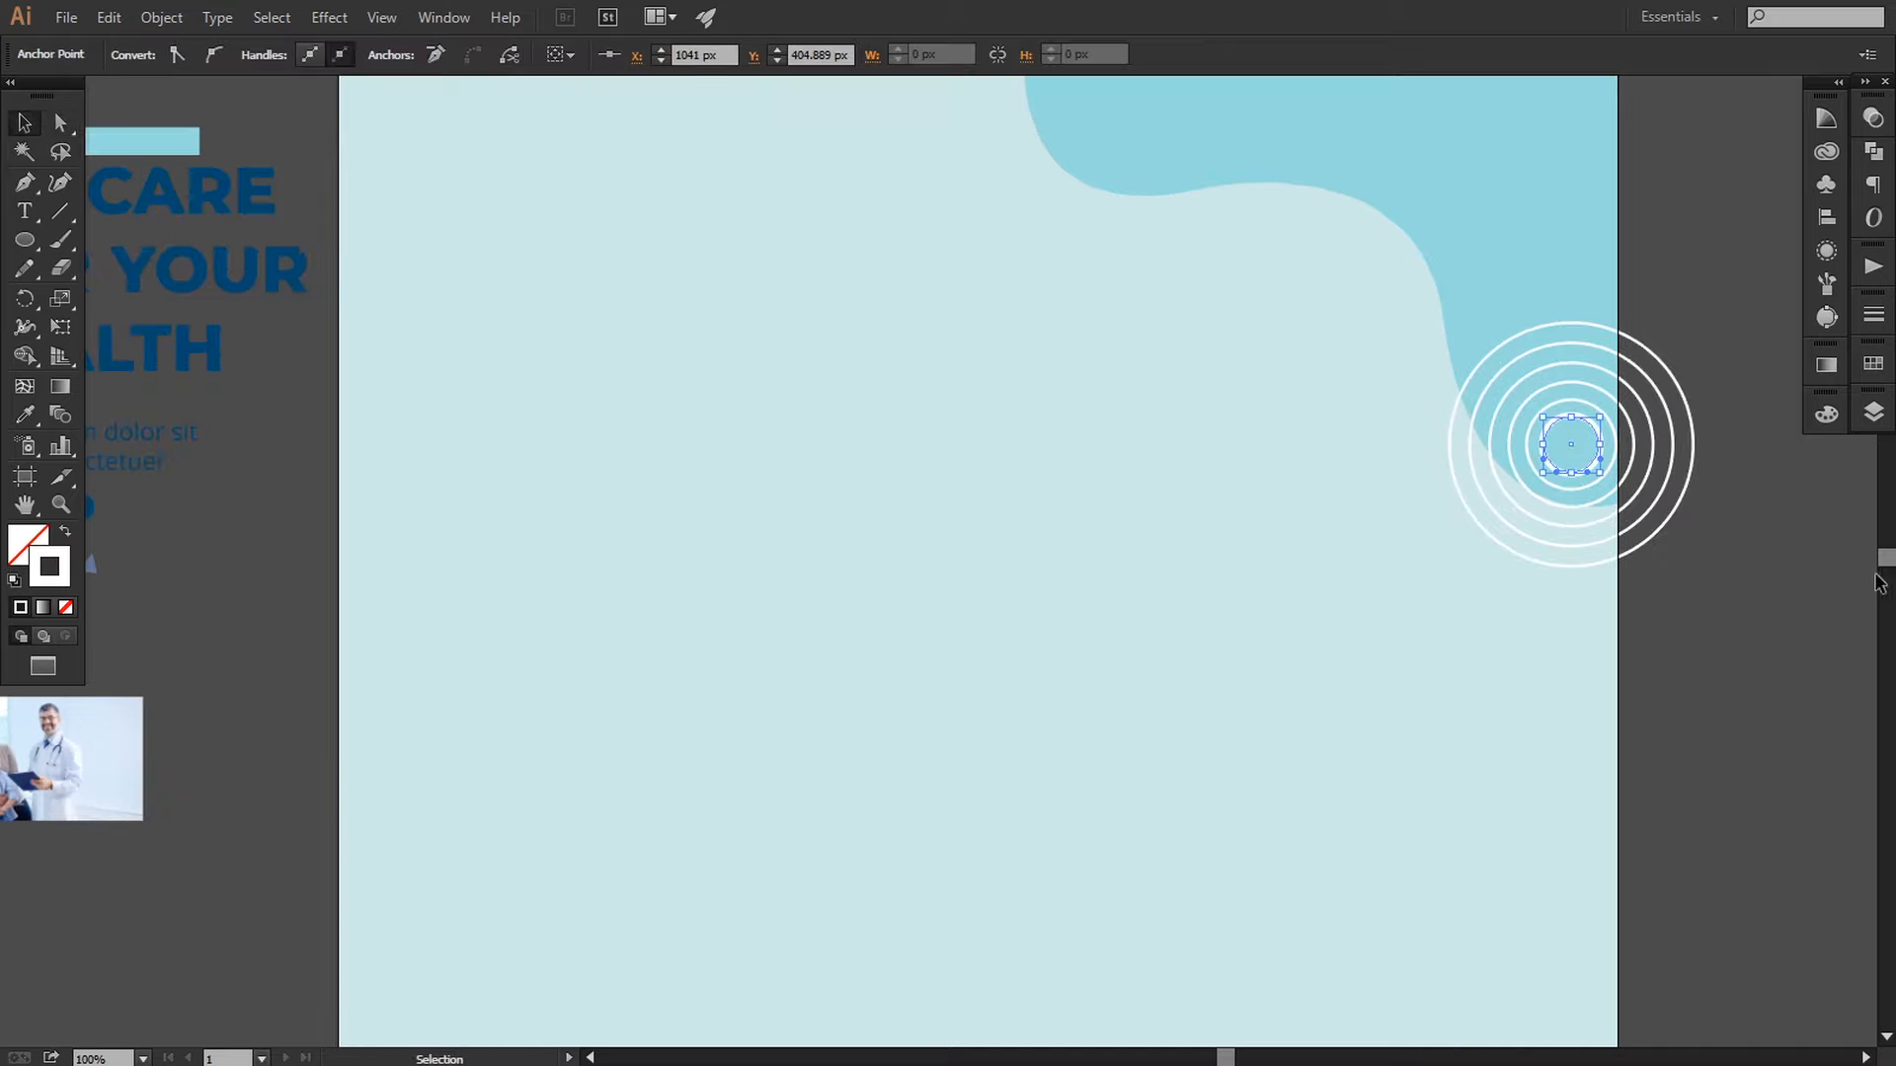
pyautogui.click(1879, 579)
pyautogui.moveTo(1275, 582); pyautogui.dragTo(1221, 734)
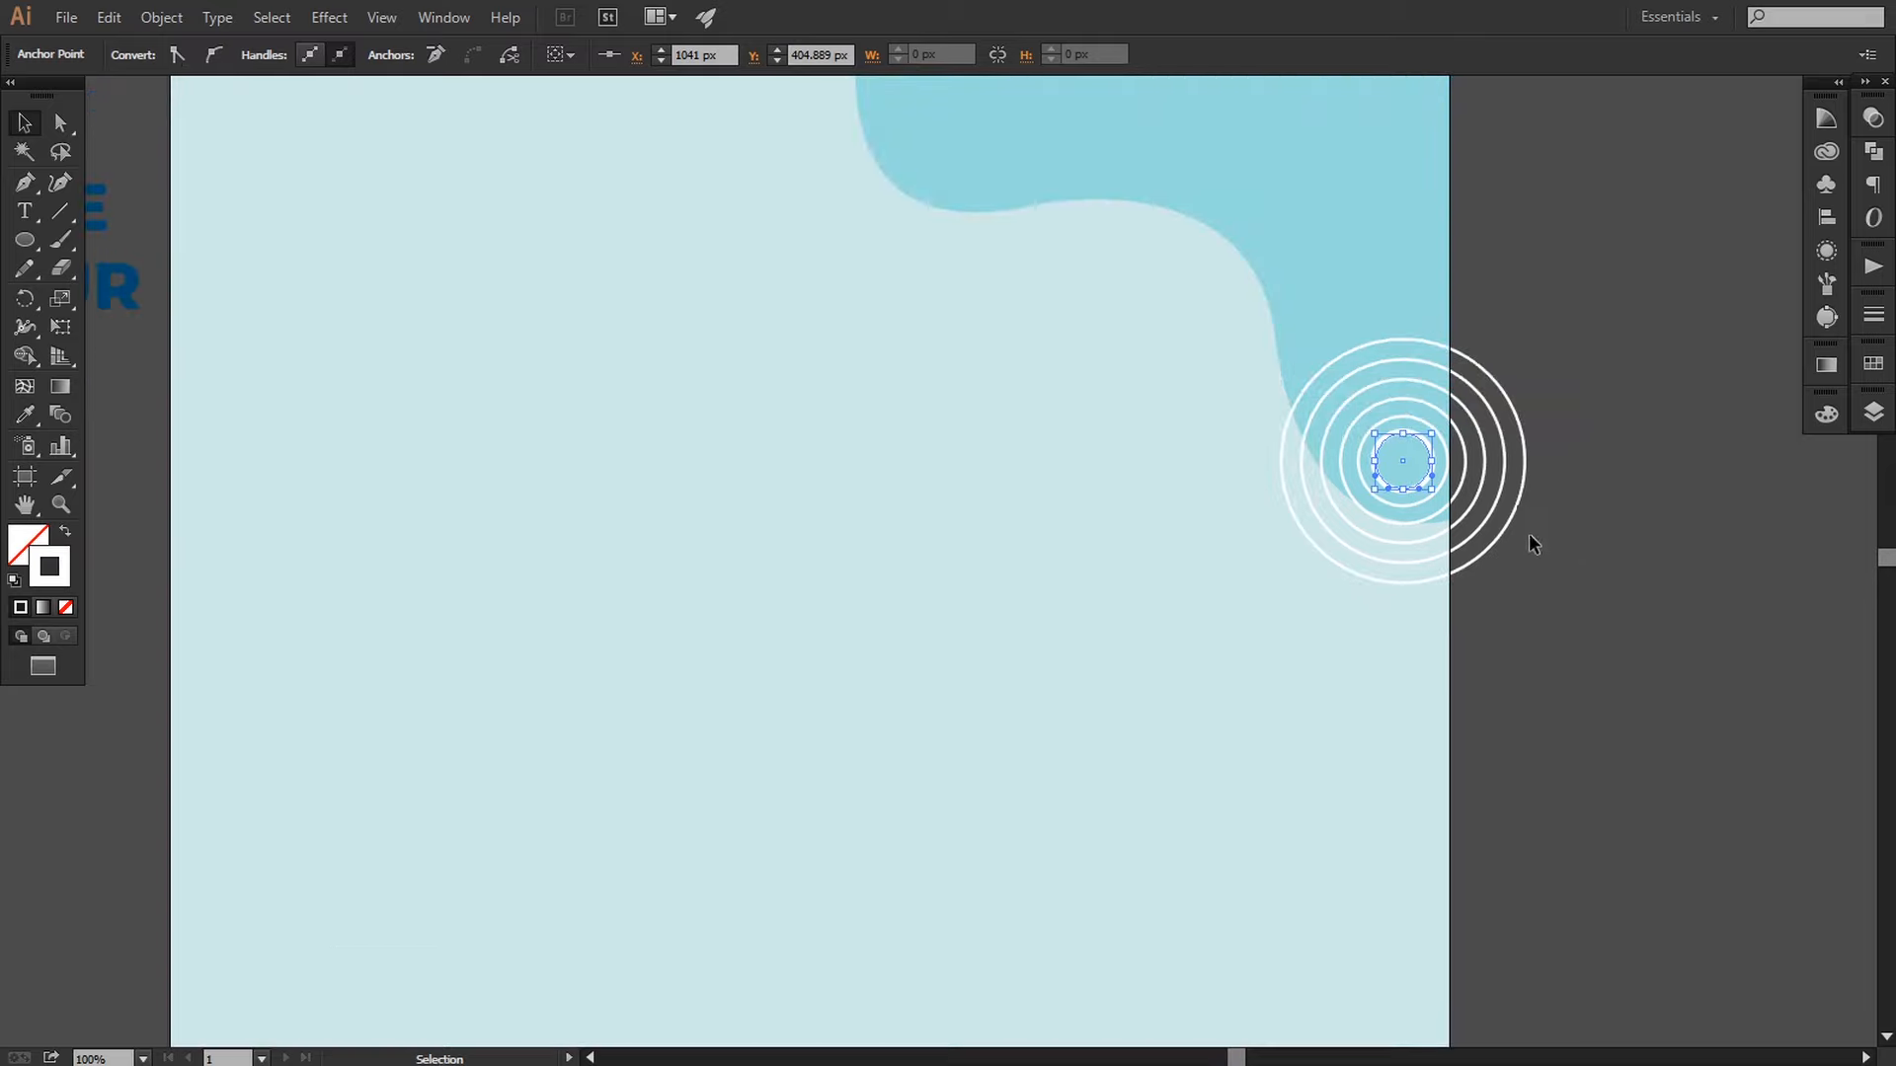
pyautogui.click(1521, 525)
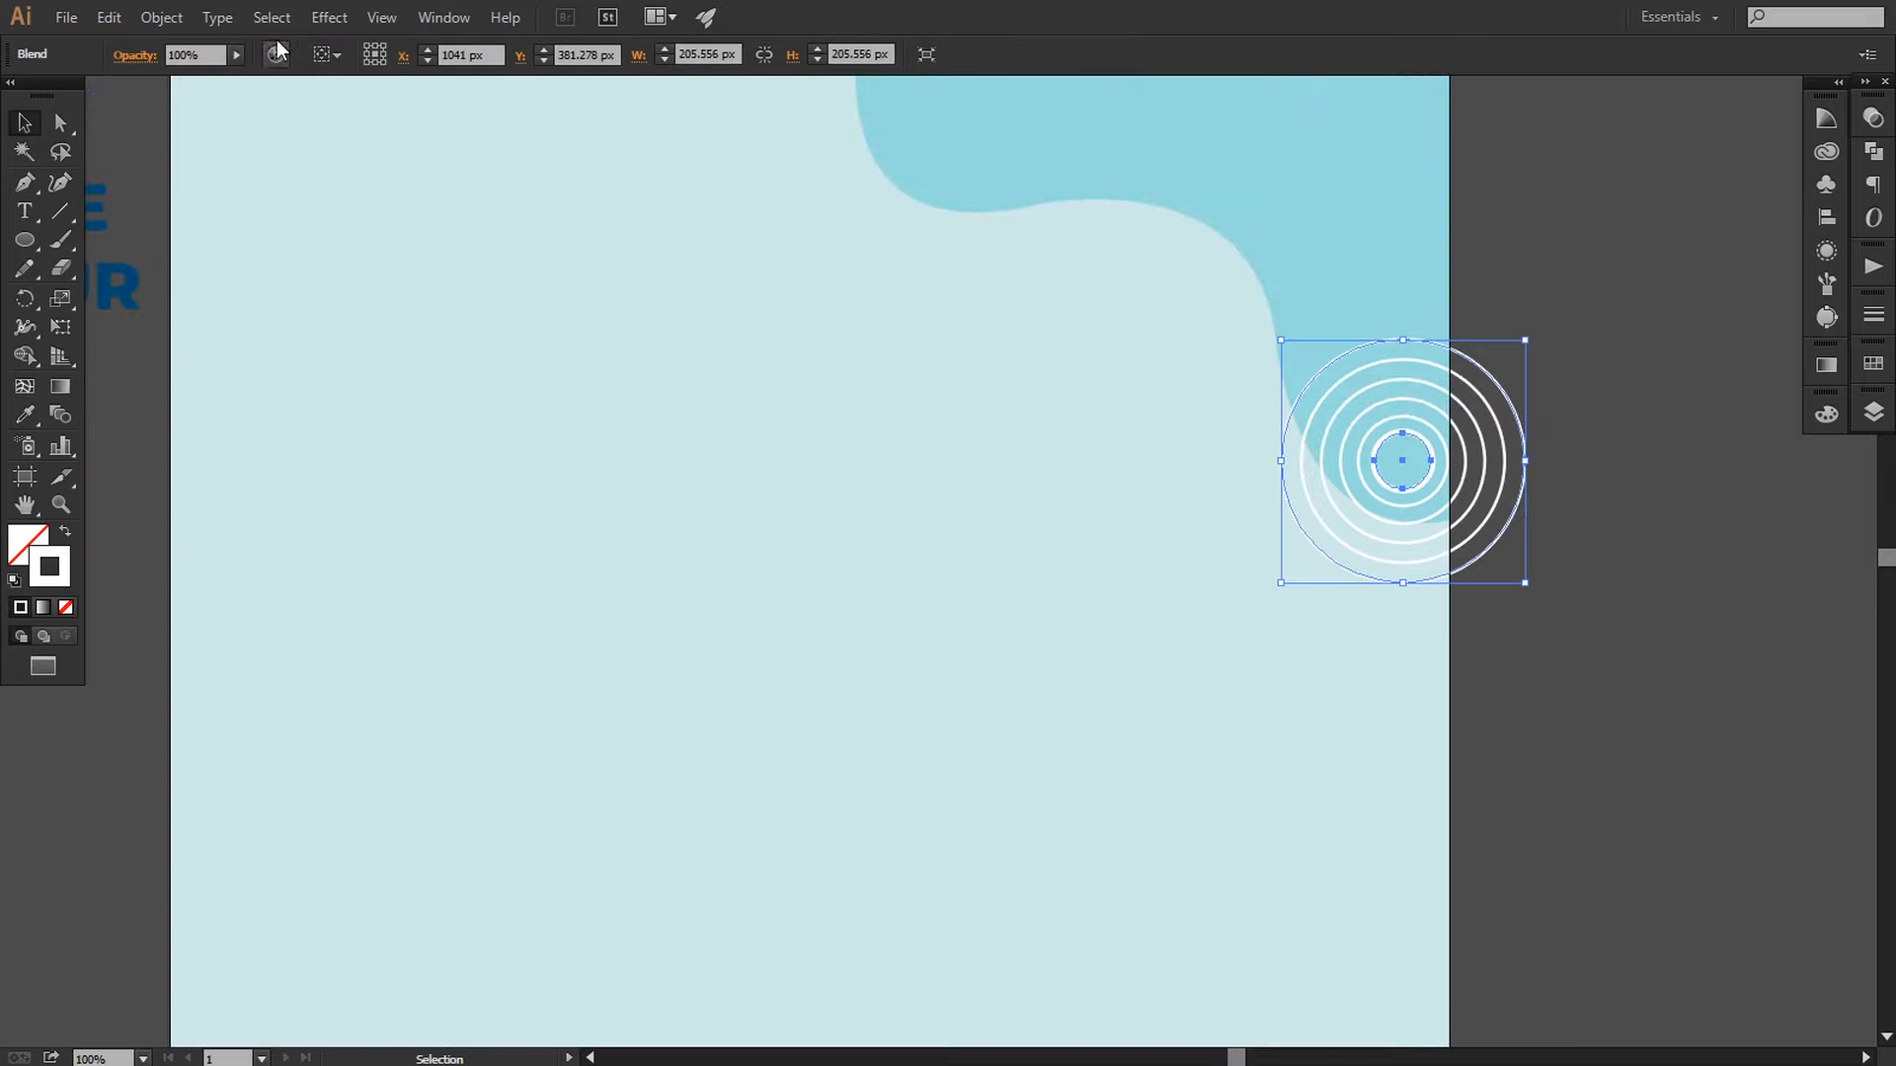
pyautogui.click(176, 18)
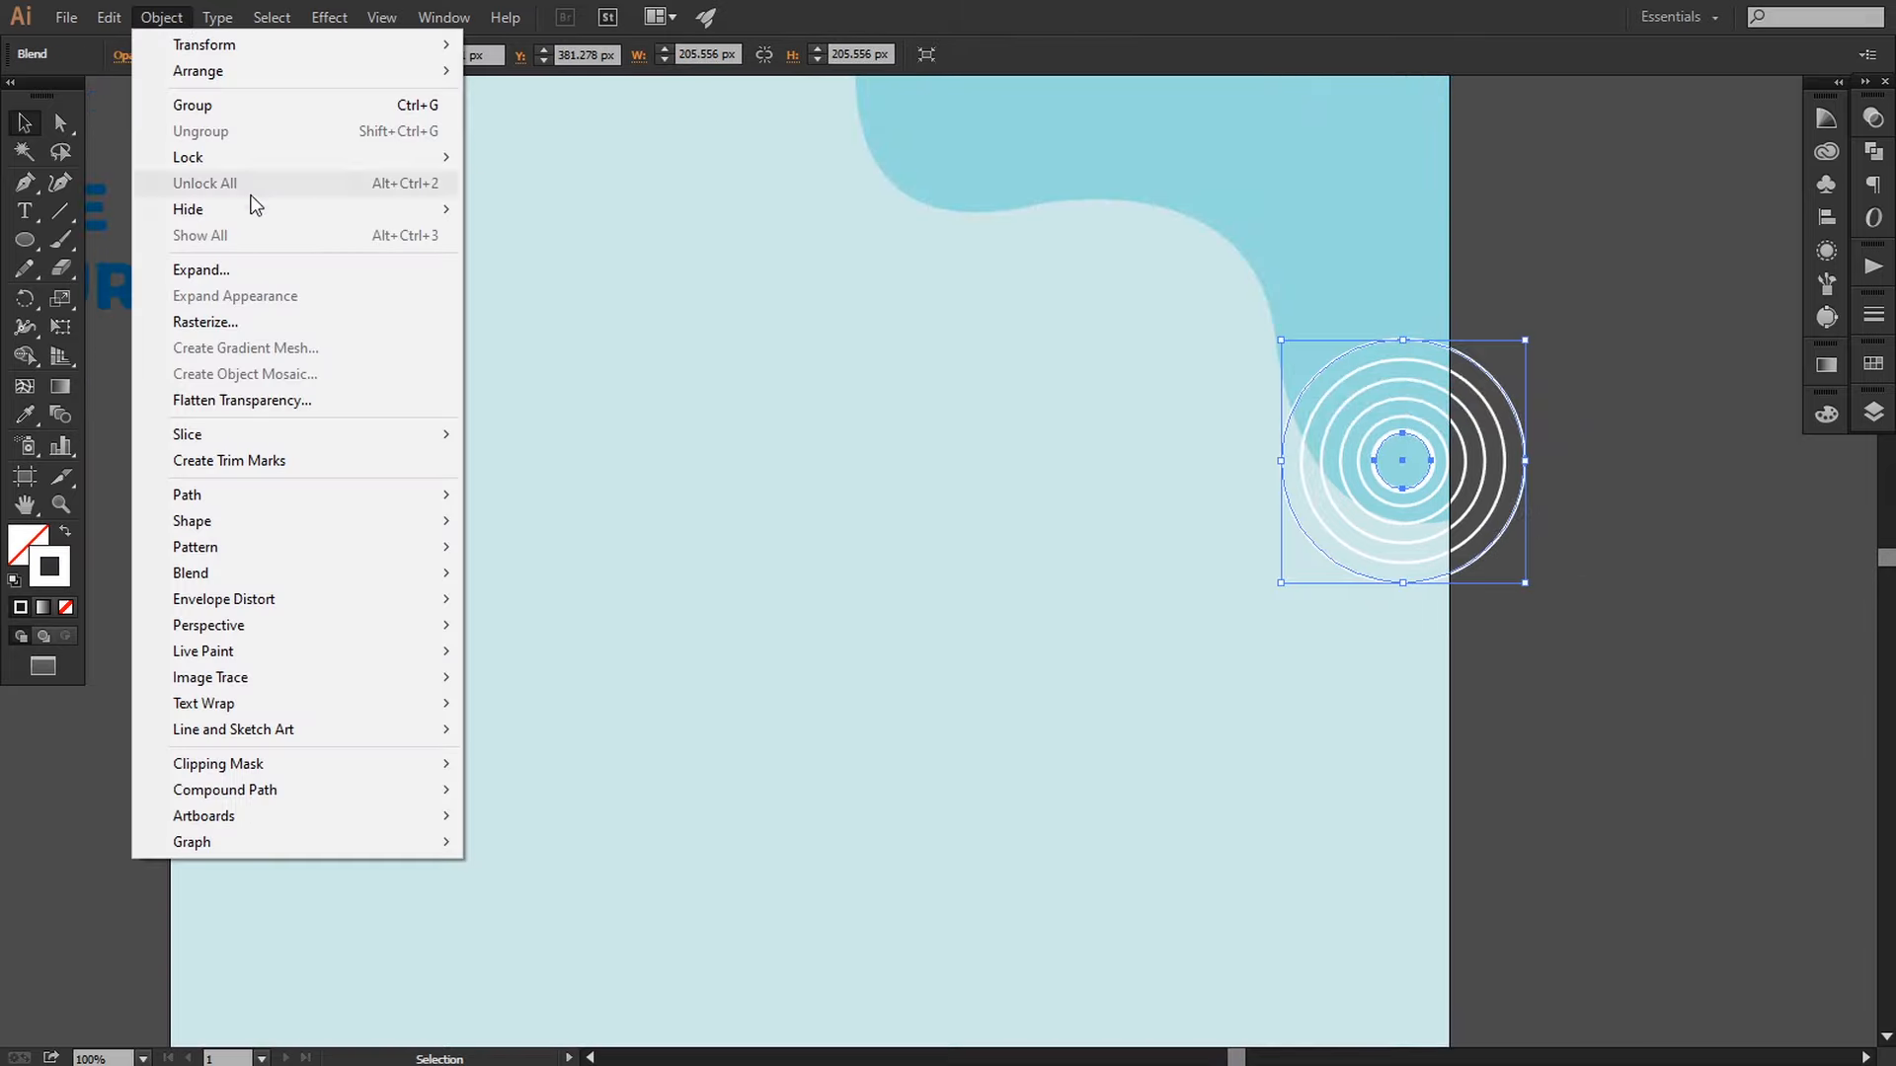
pyautogui.click(1609, 647)
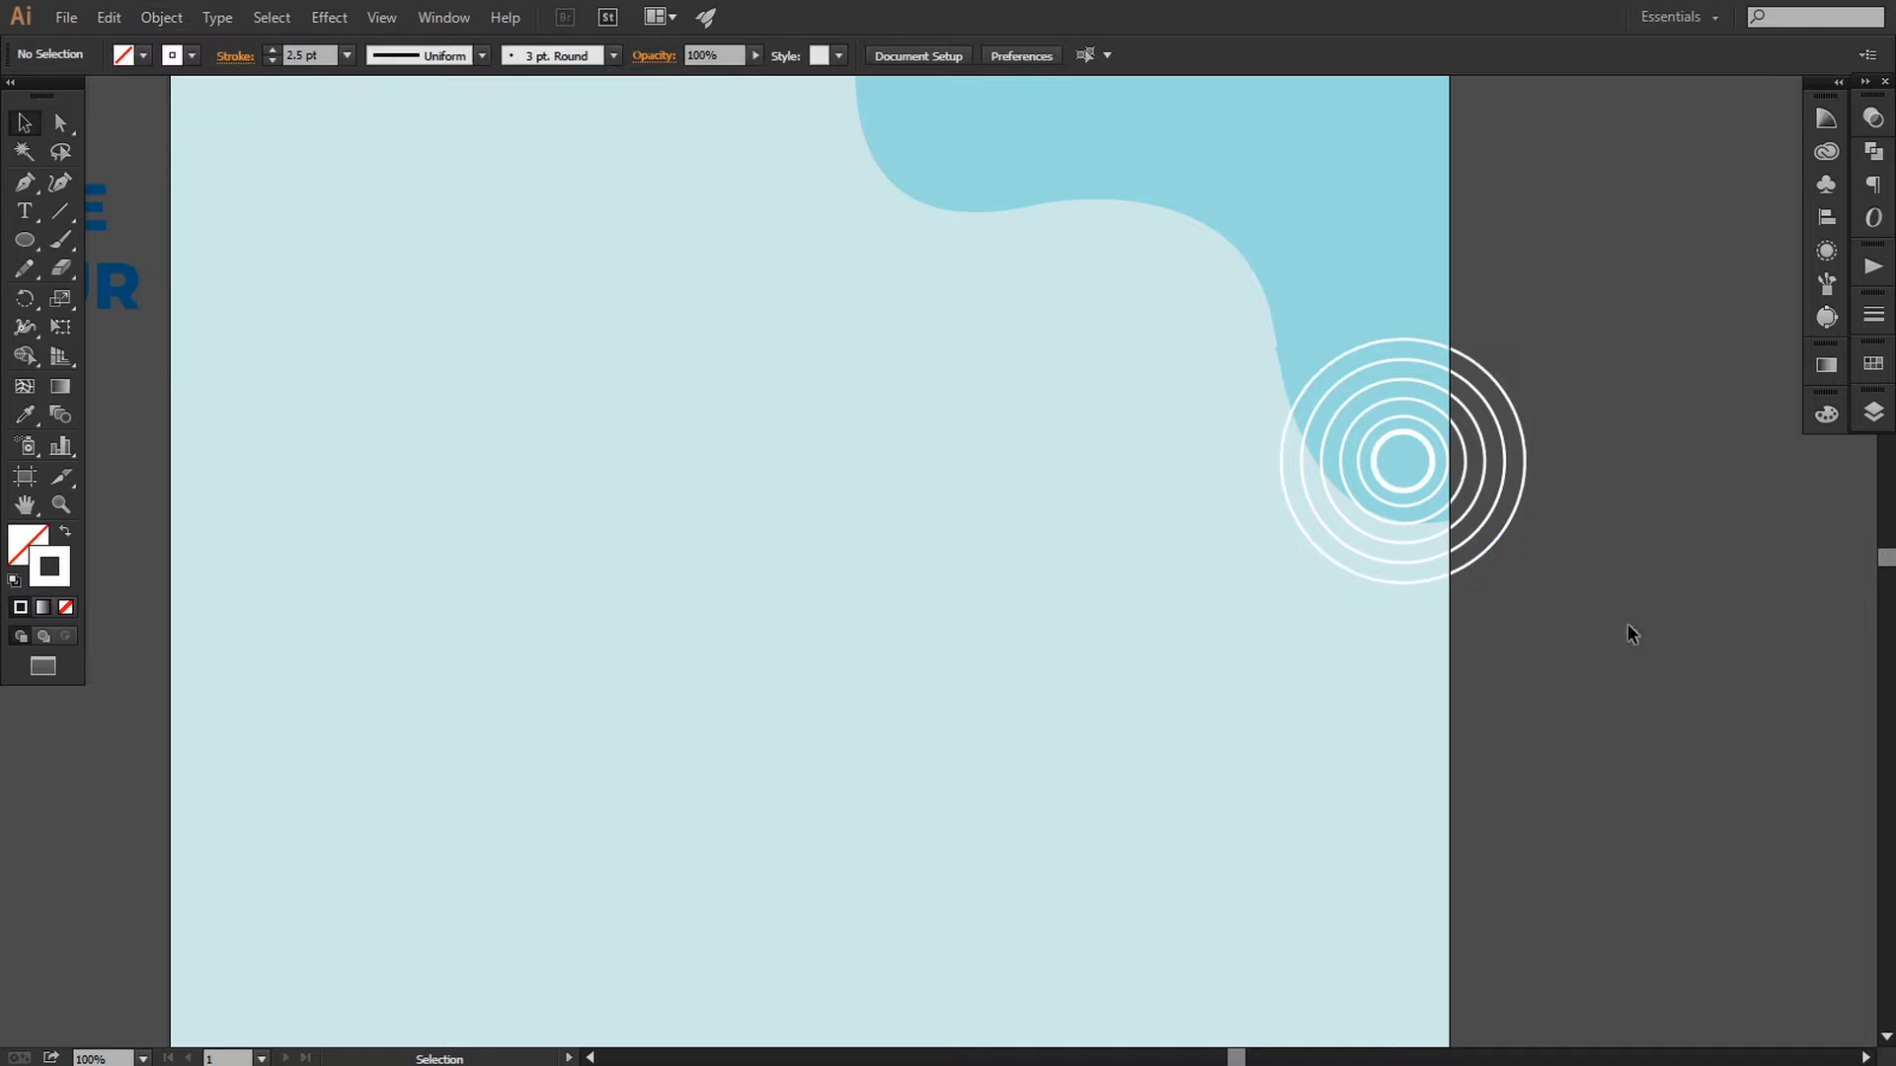
pyautogui.moveTo(1609, 647); pyautogui.dragTo(1181, 627)
pyautogui.hotkey('ctrl', '+')
pyautogui.hotkey('ctrl', '+')
pyautogui.hotkey('ctrl', '+')
pyautogui.hotkey('ctrl', '+')
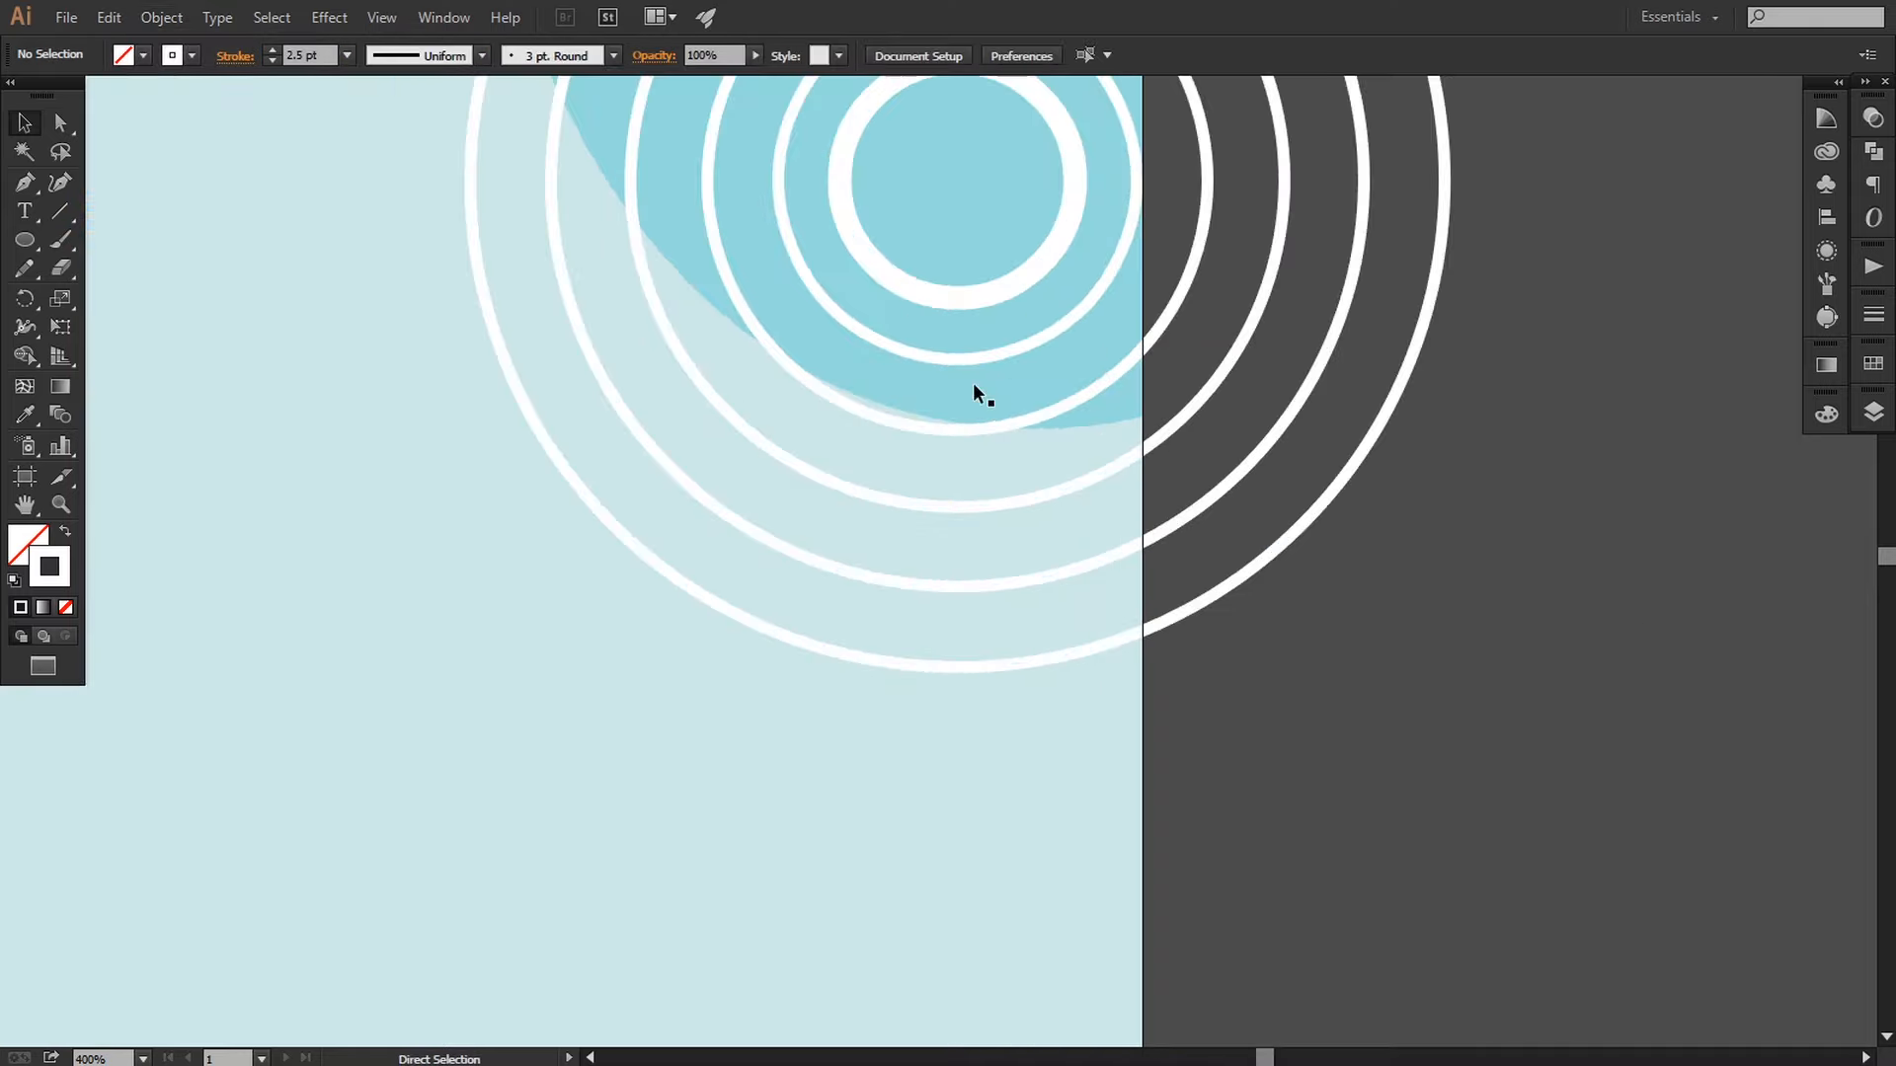
pyautogui.click(918, 292)
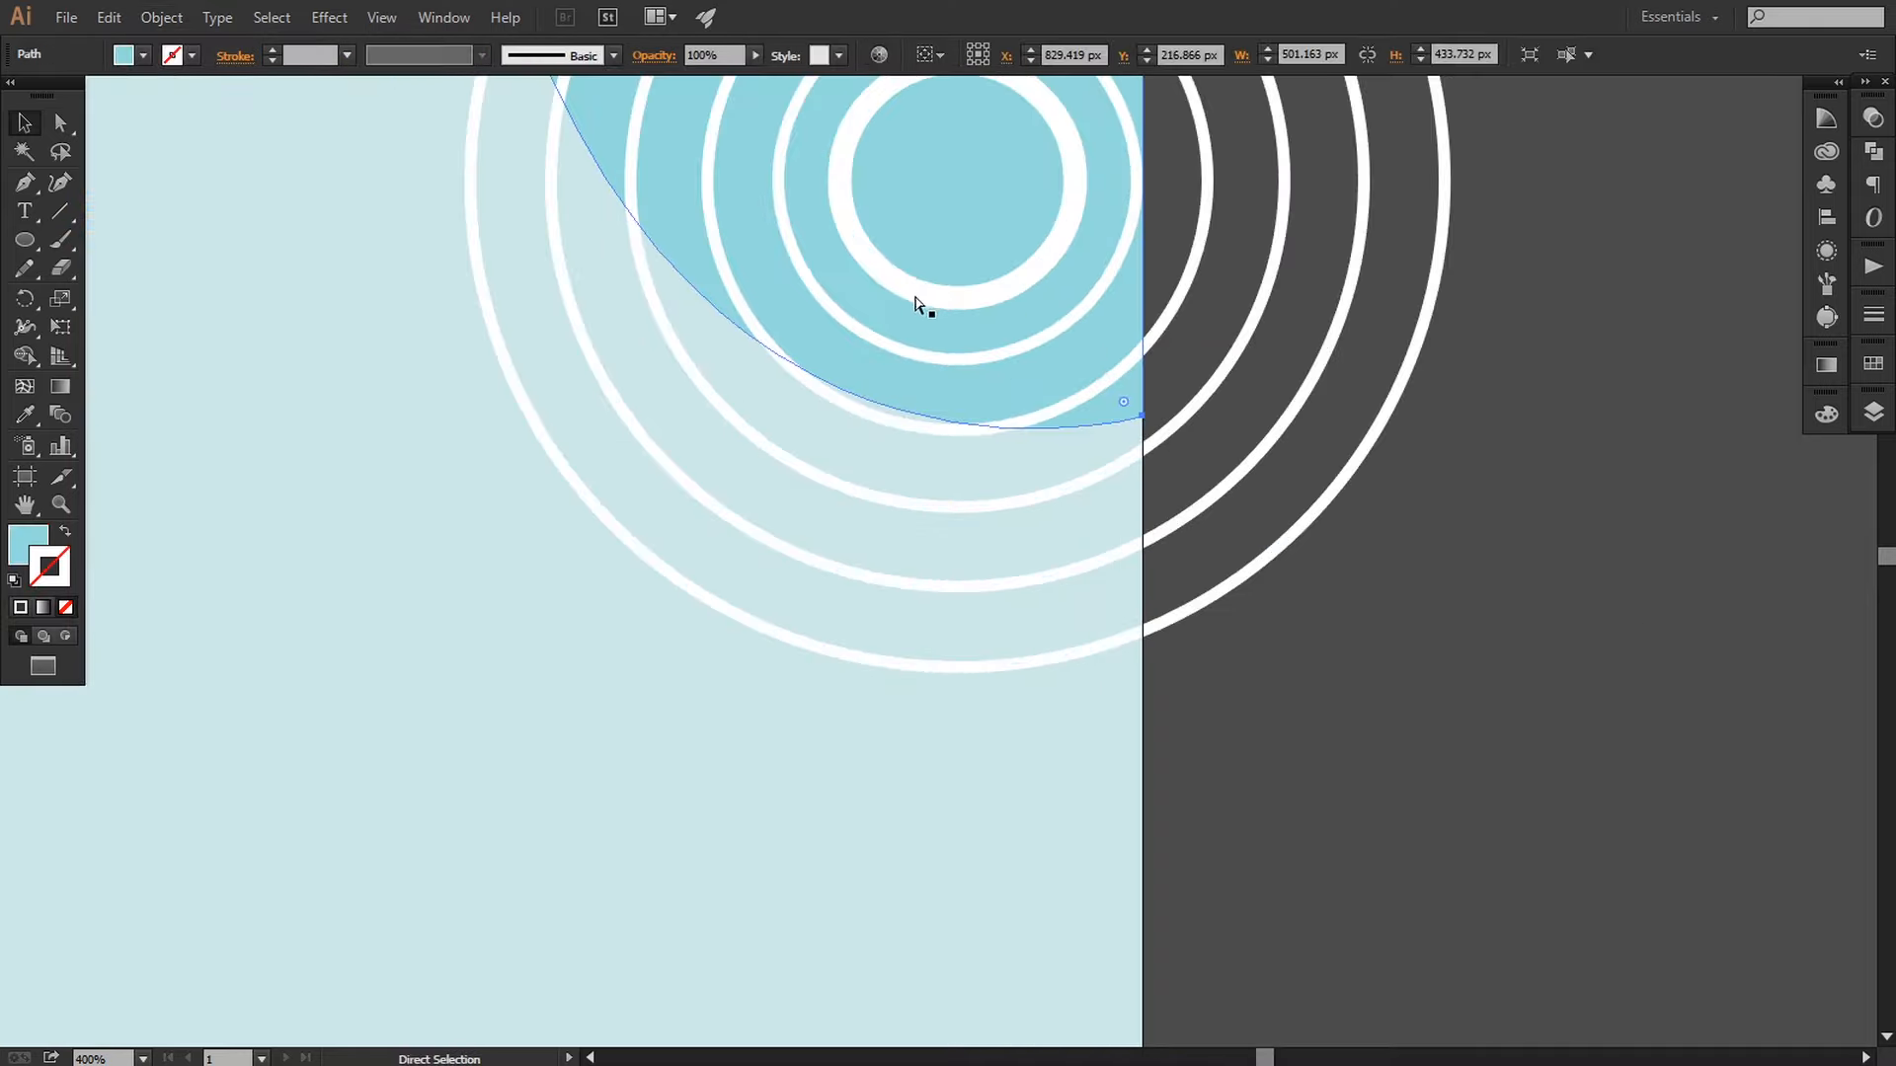
# Step: Expand the concentric circle blend with Object, Fill and Stroke enabled
pyautogui.click(972, 289)
pyautogui.hotkey('ctrl', '-')
pyautogui.hotkey('ctrl', '-')
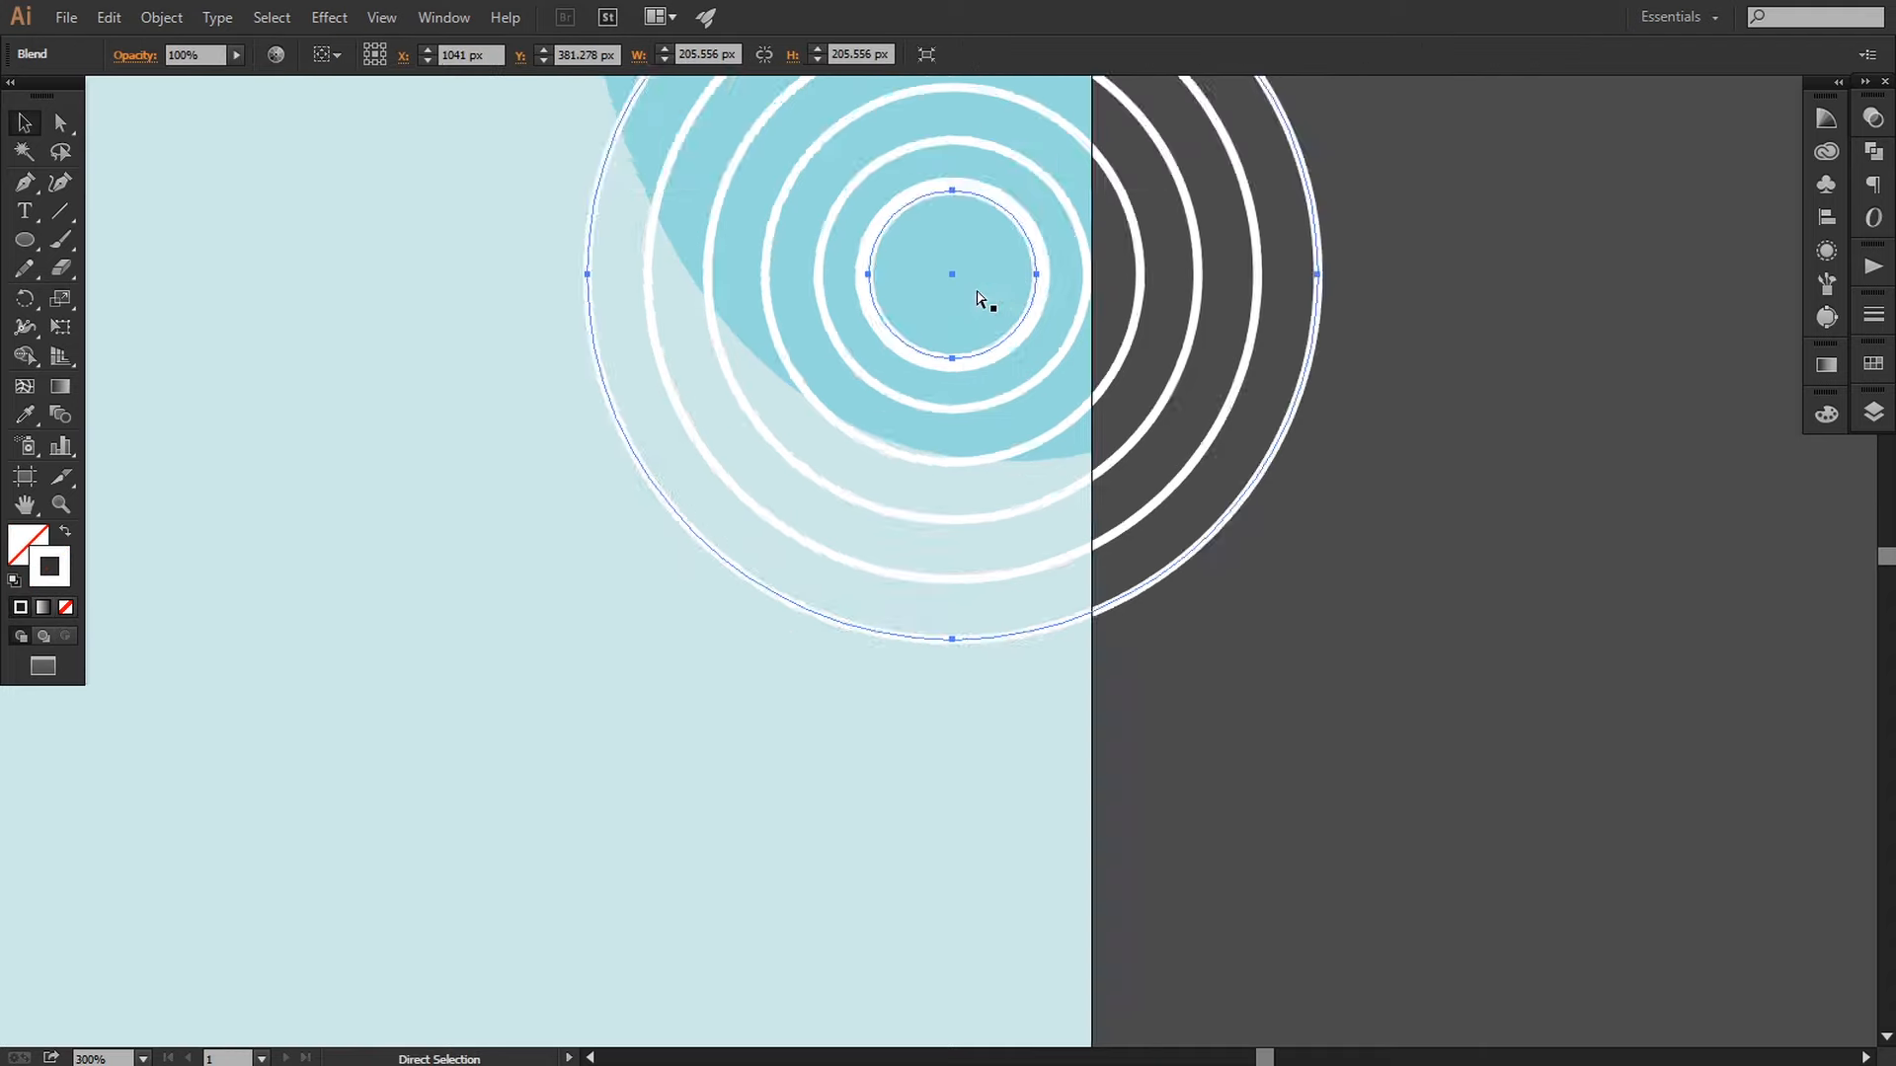
pyautogui.click(158, 15)
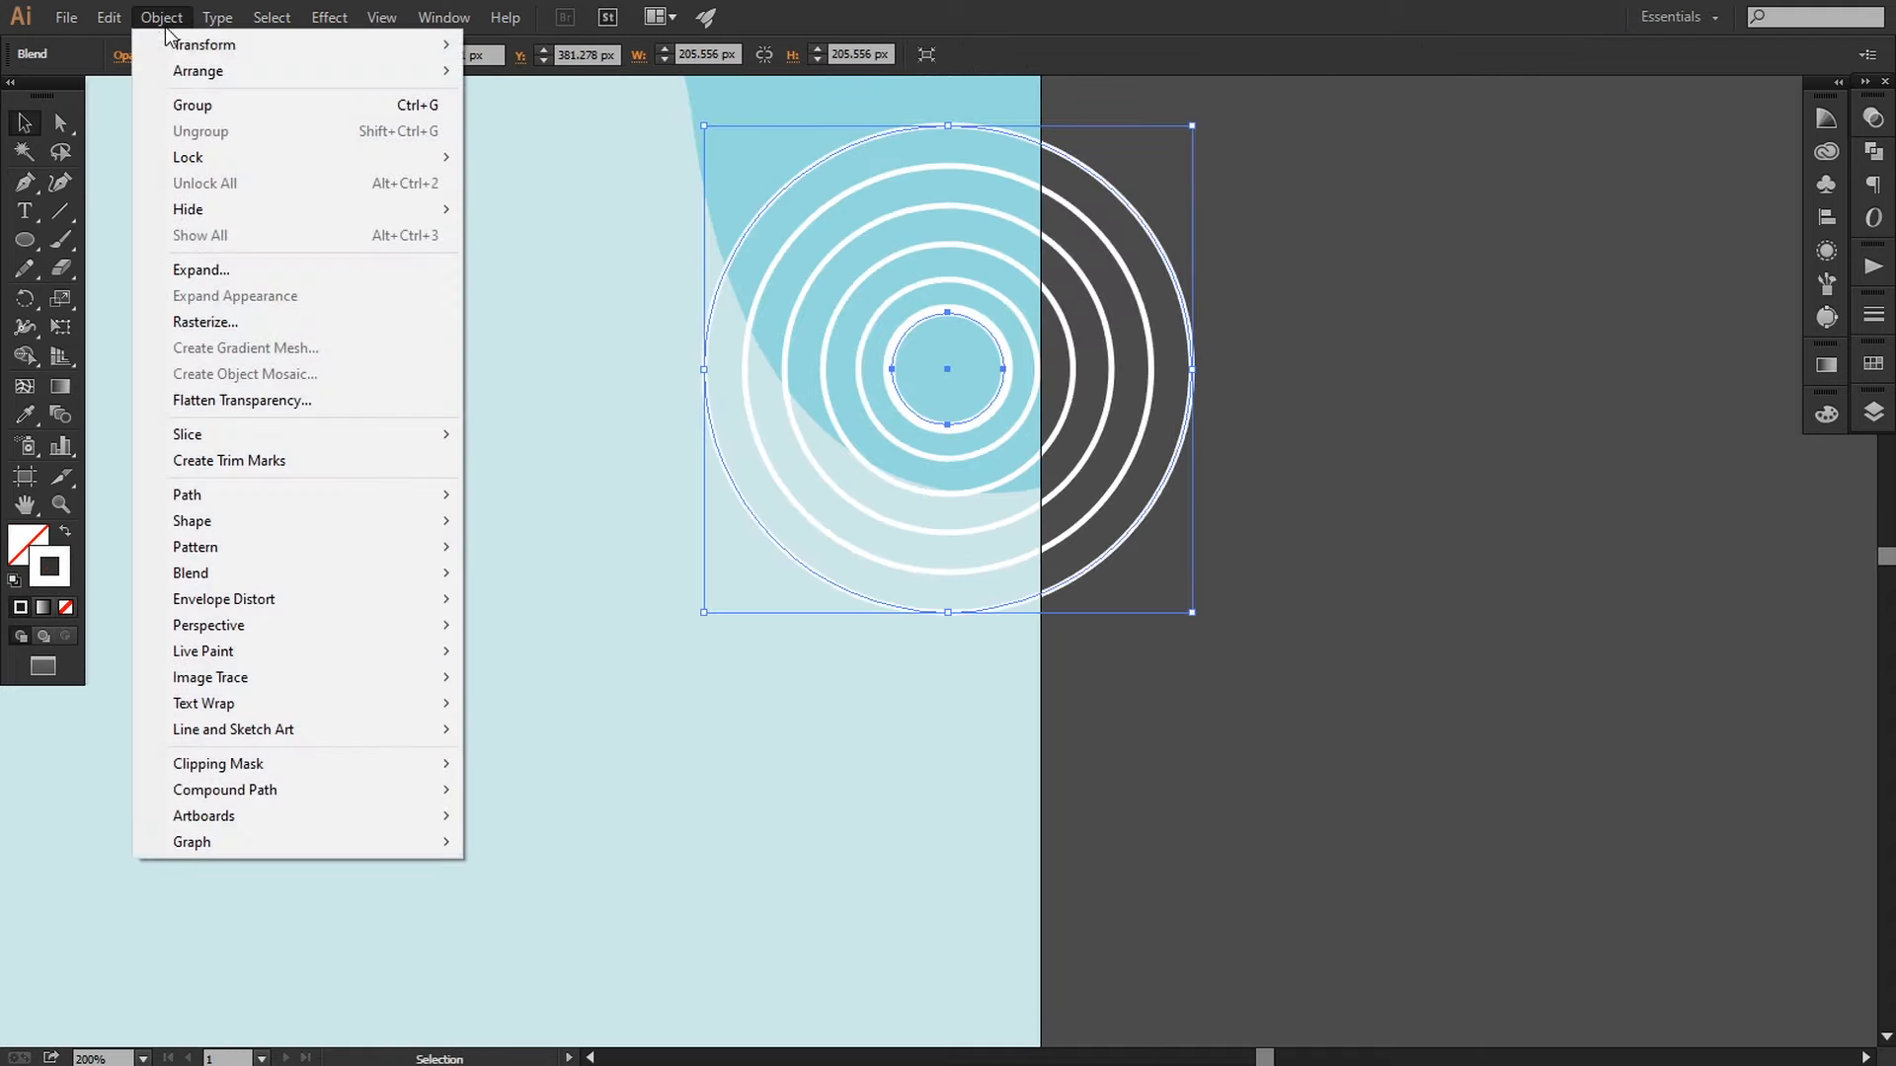
pyautogui.click(253, 264)
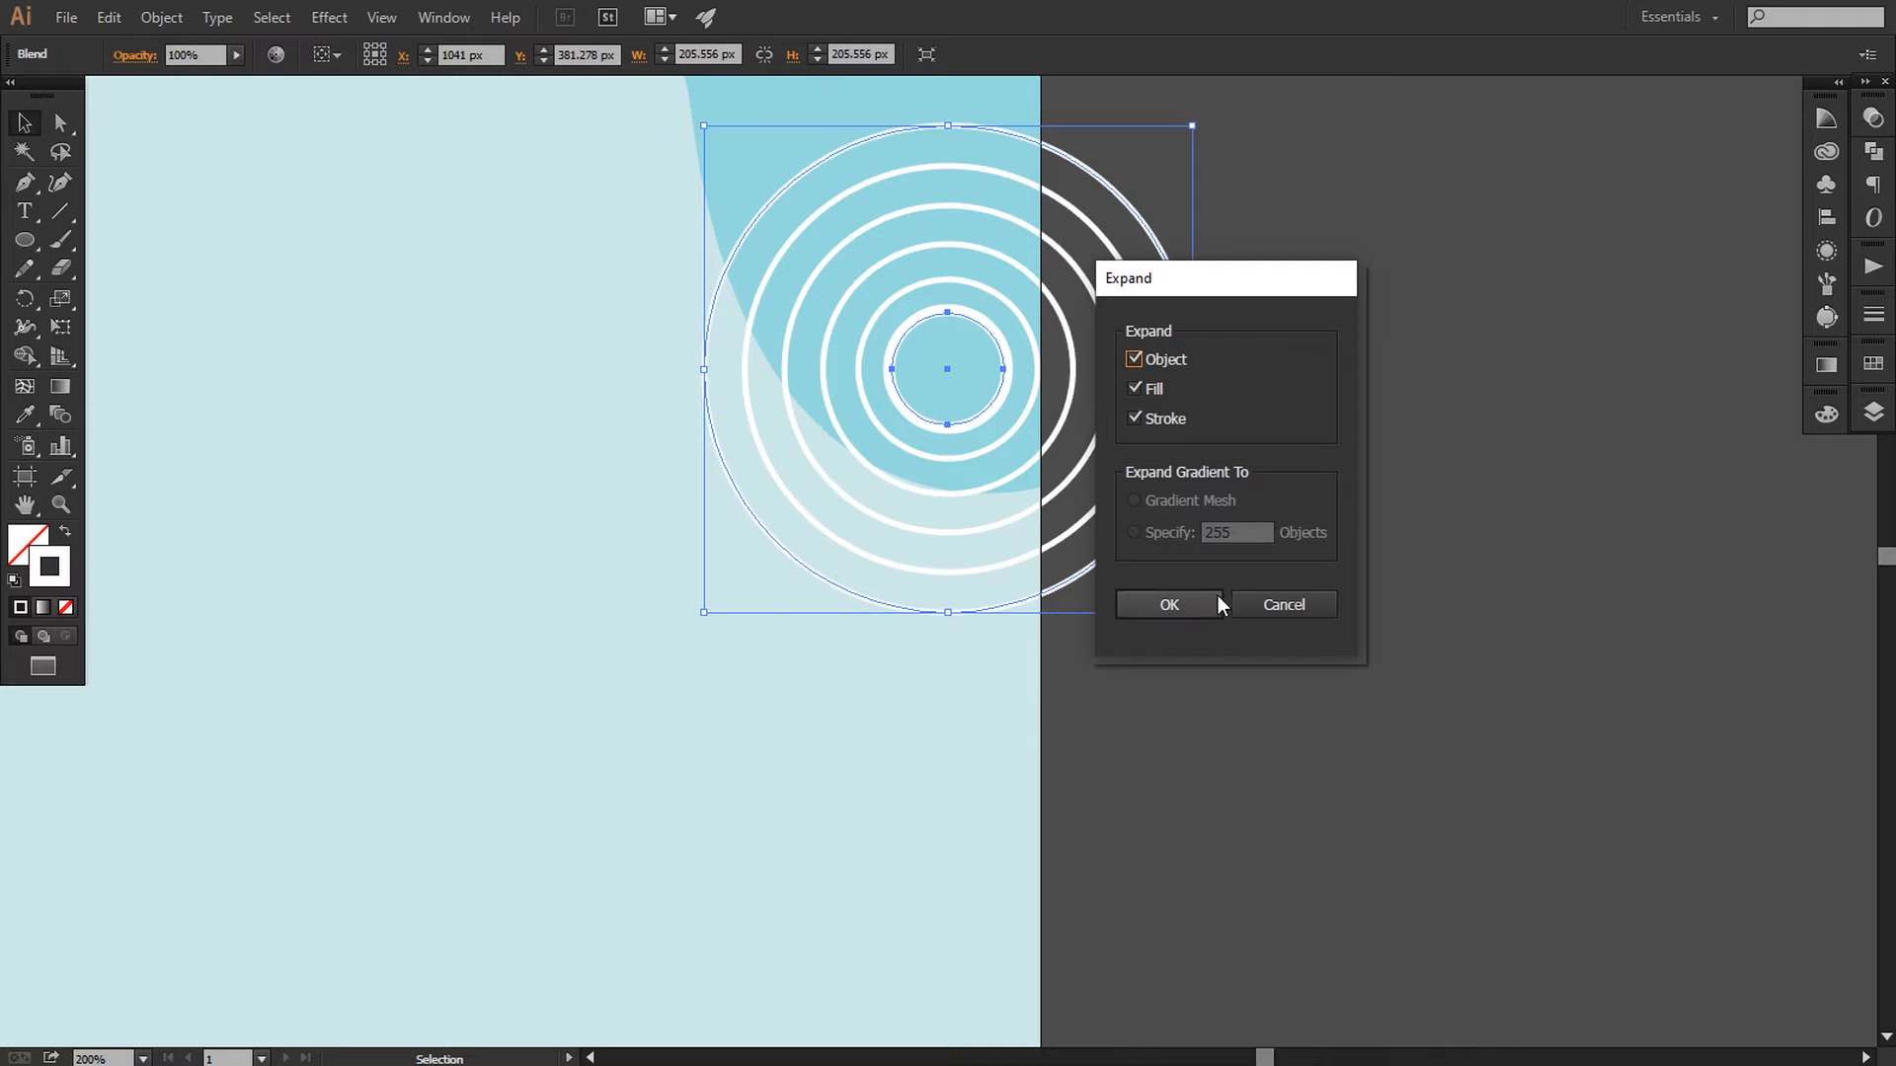
pyautogui.click(1217, 597)
pyautogui.click(1317, 604)
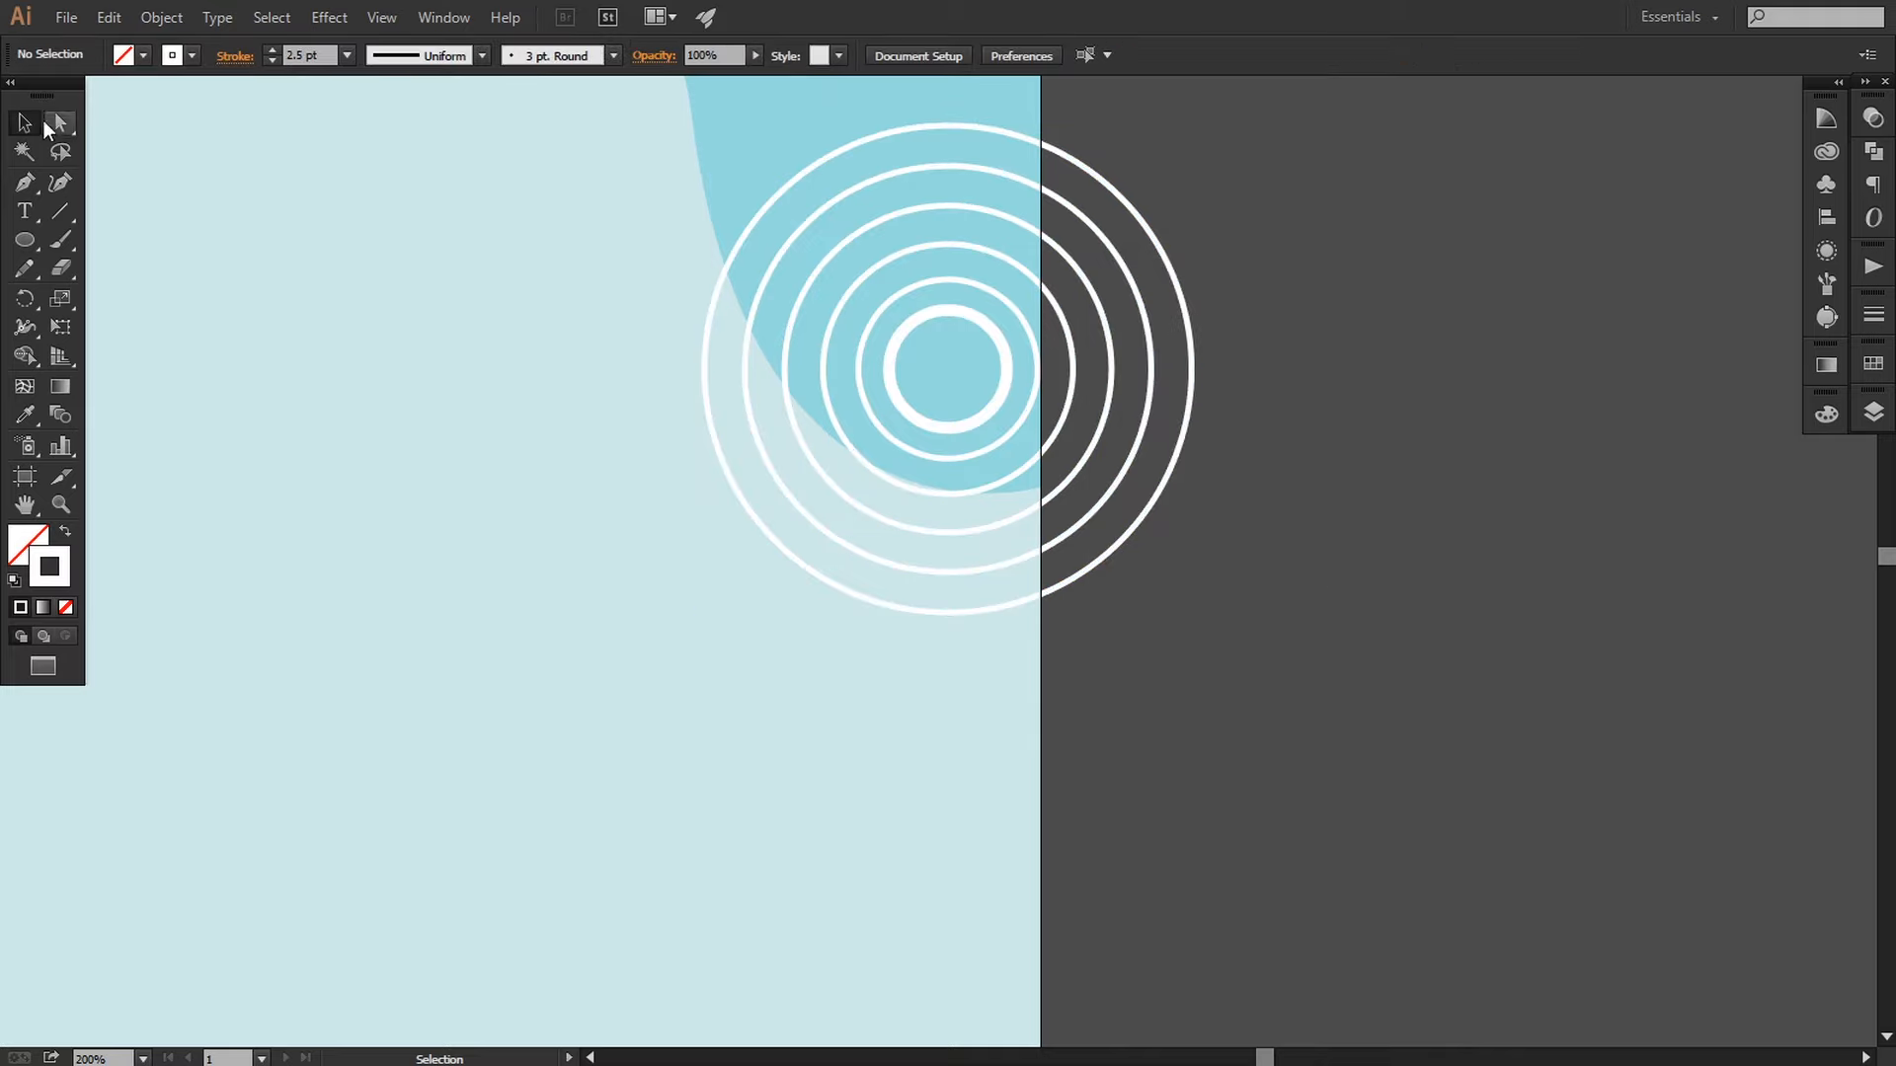
# Step: Remove the stroke from the slightly larger of the two nearly overlapping innermost circles
pyautogui.hotkey('ctrl', '+')
pyautogui.press('a')
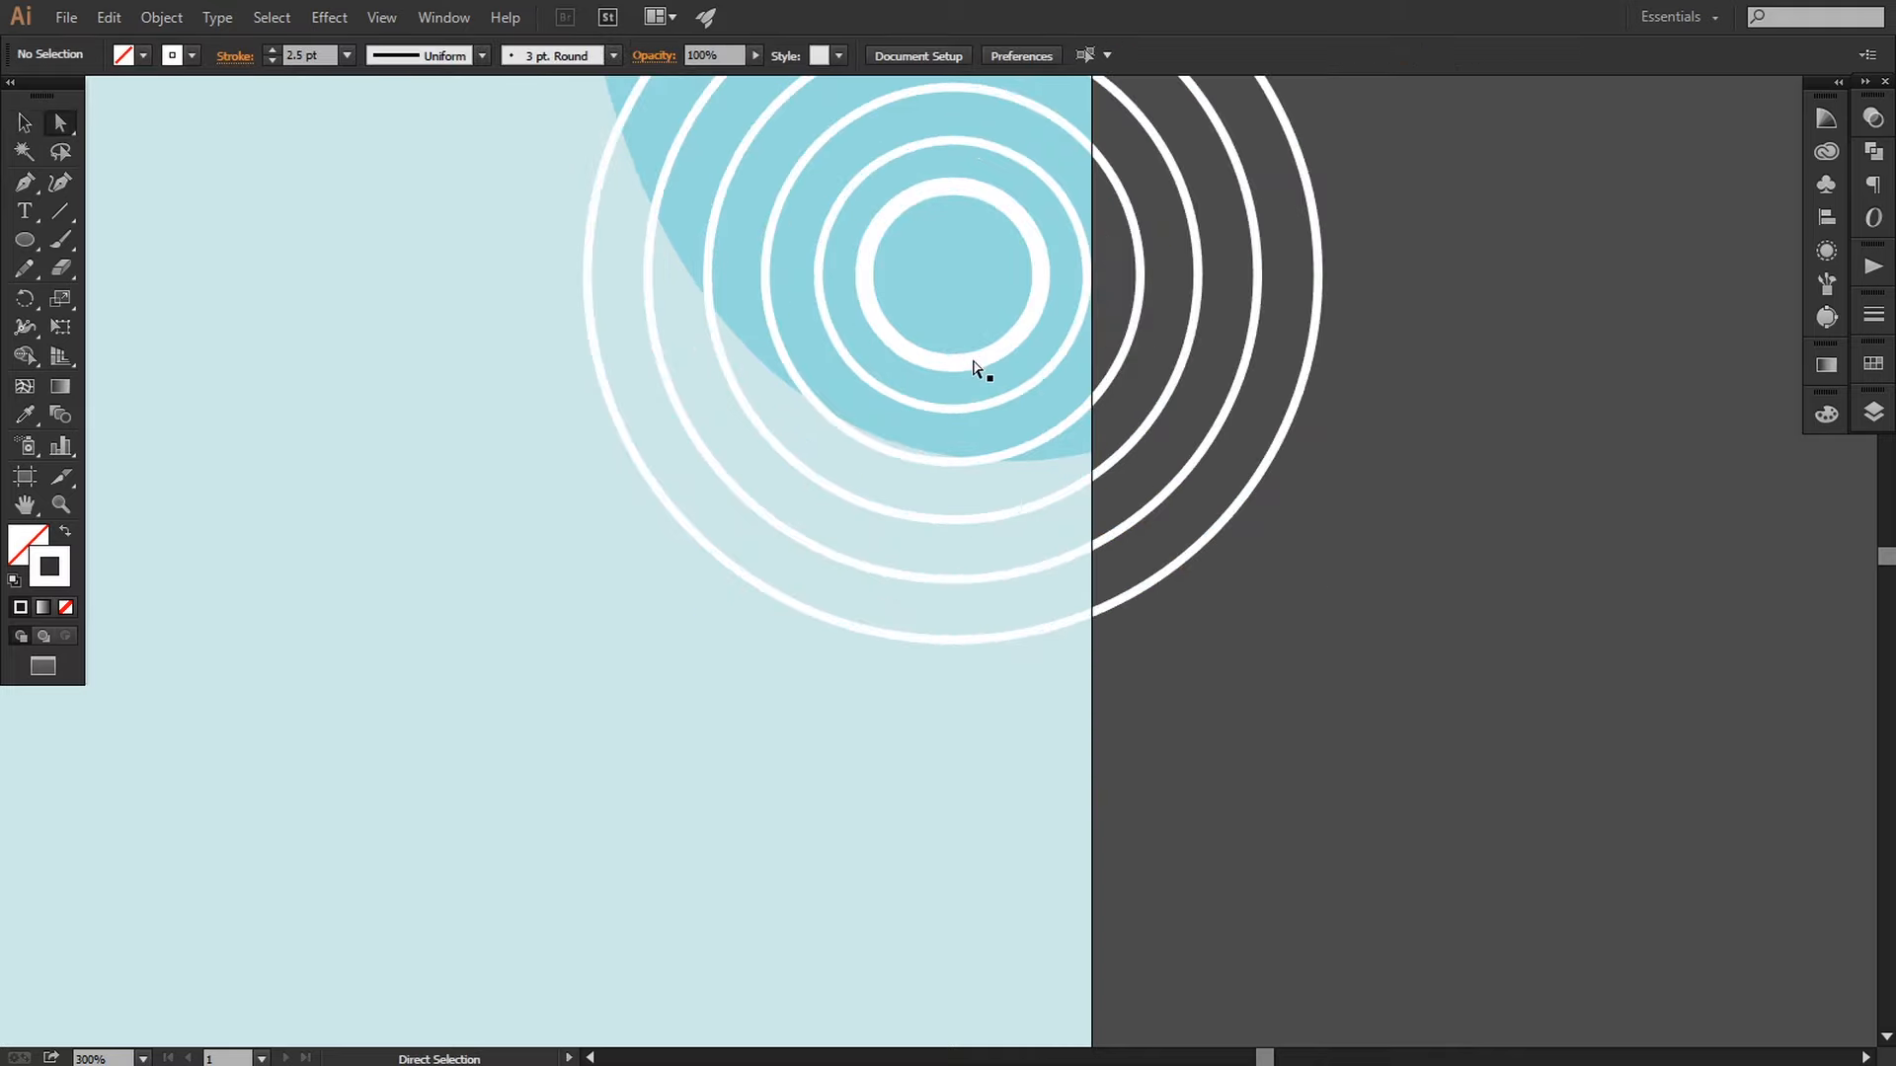
pyautogui.click(975, 368)
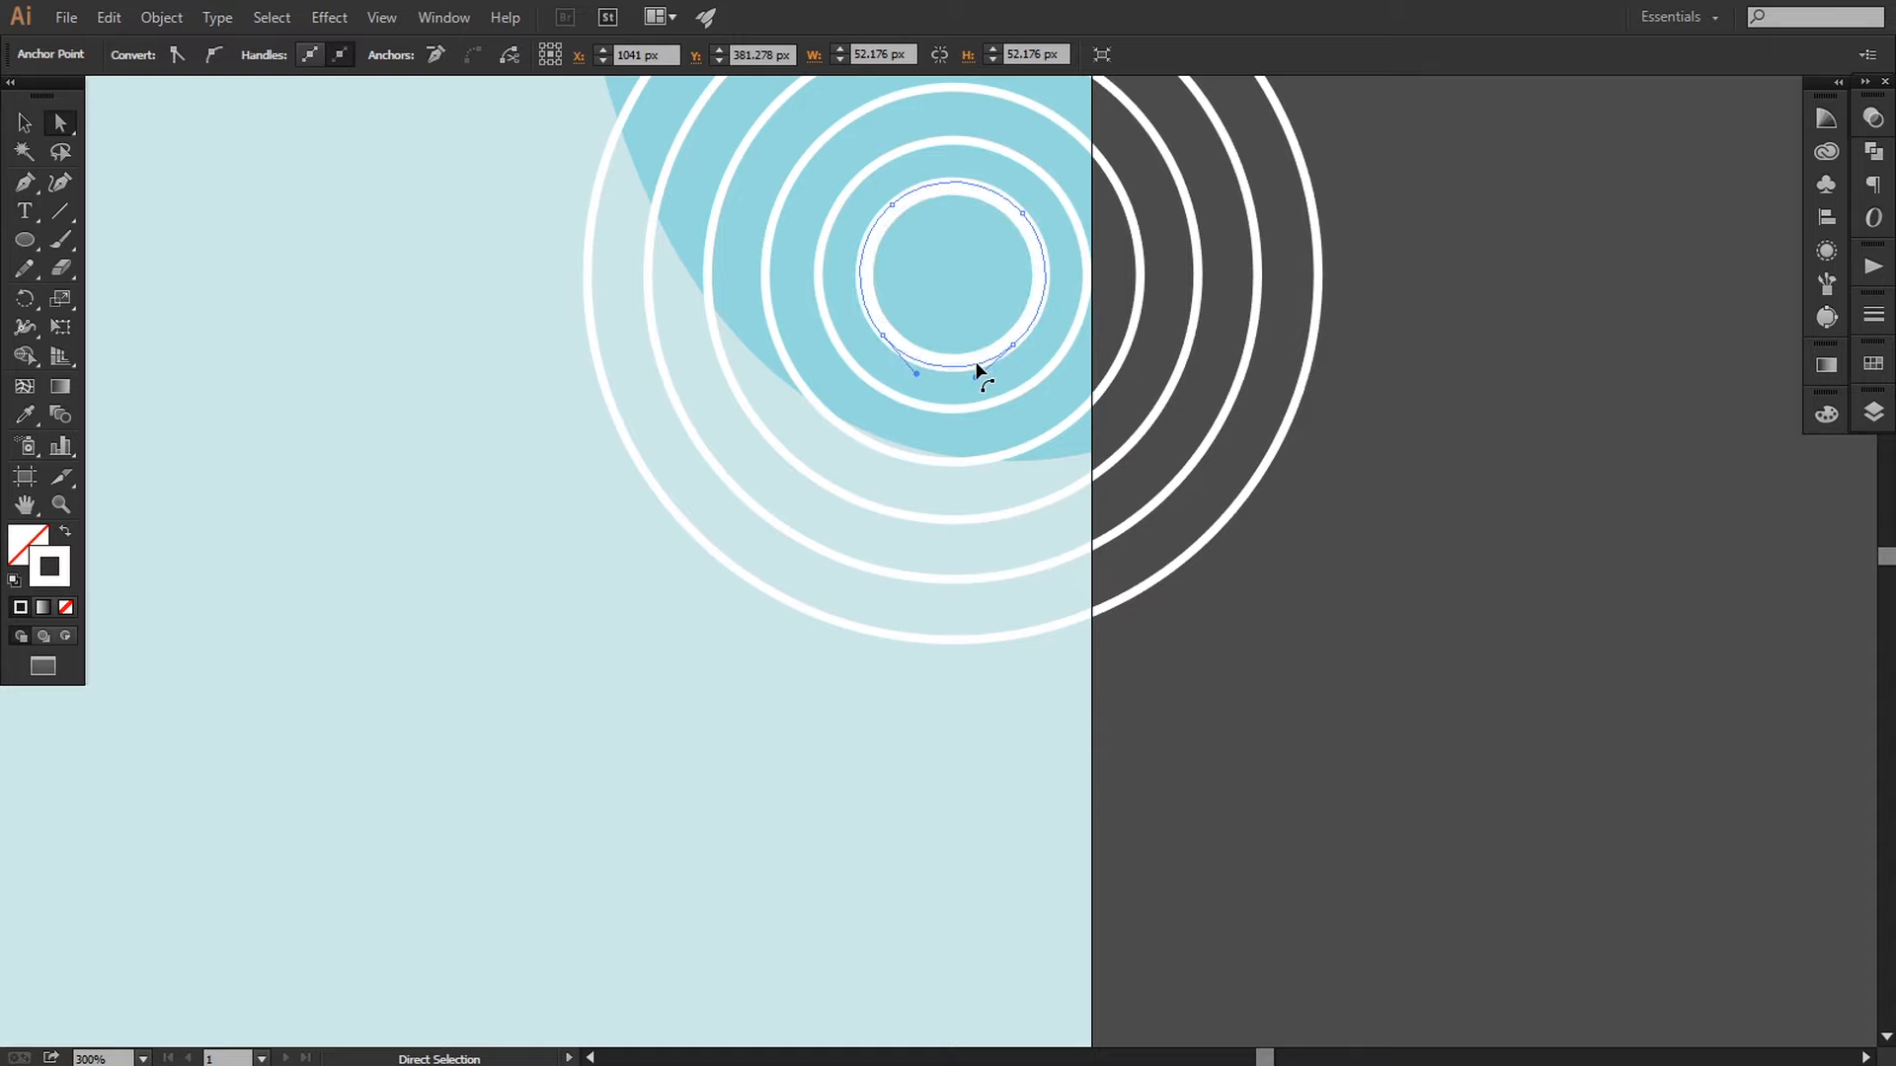
pyautogui.click(65, 608)
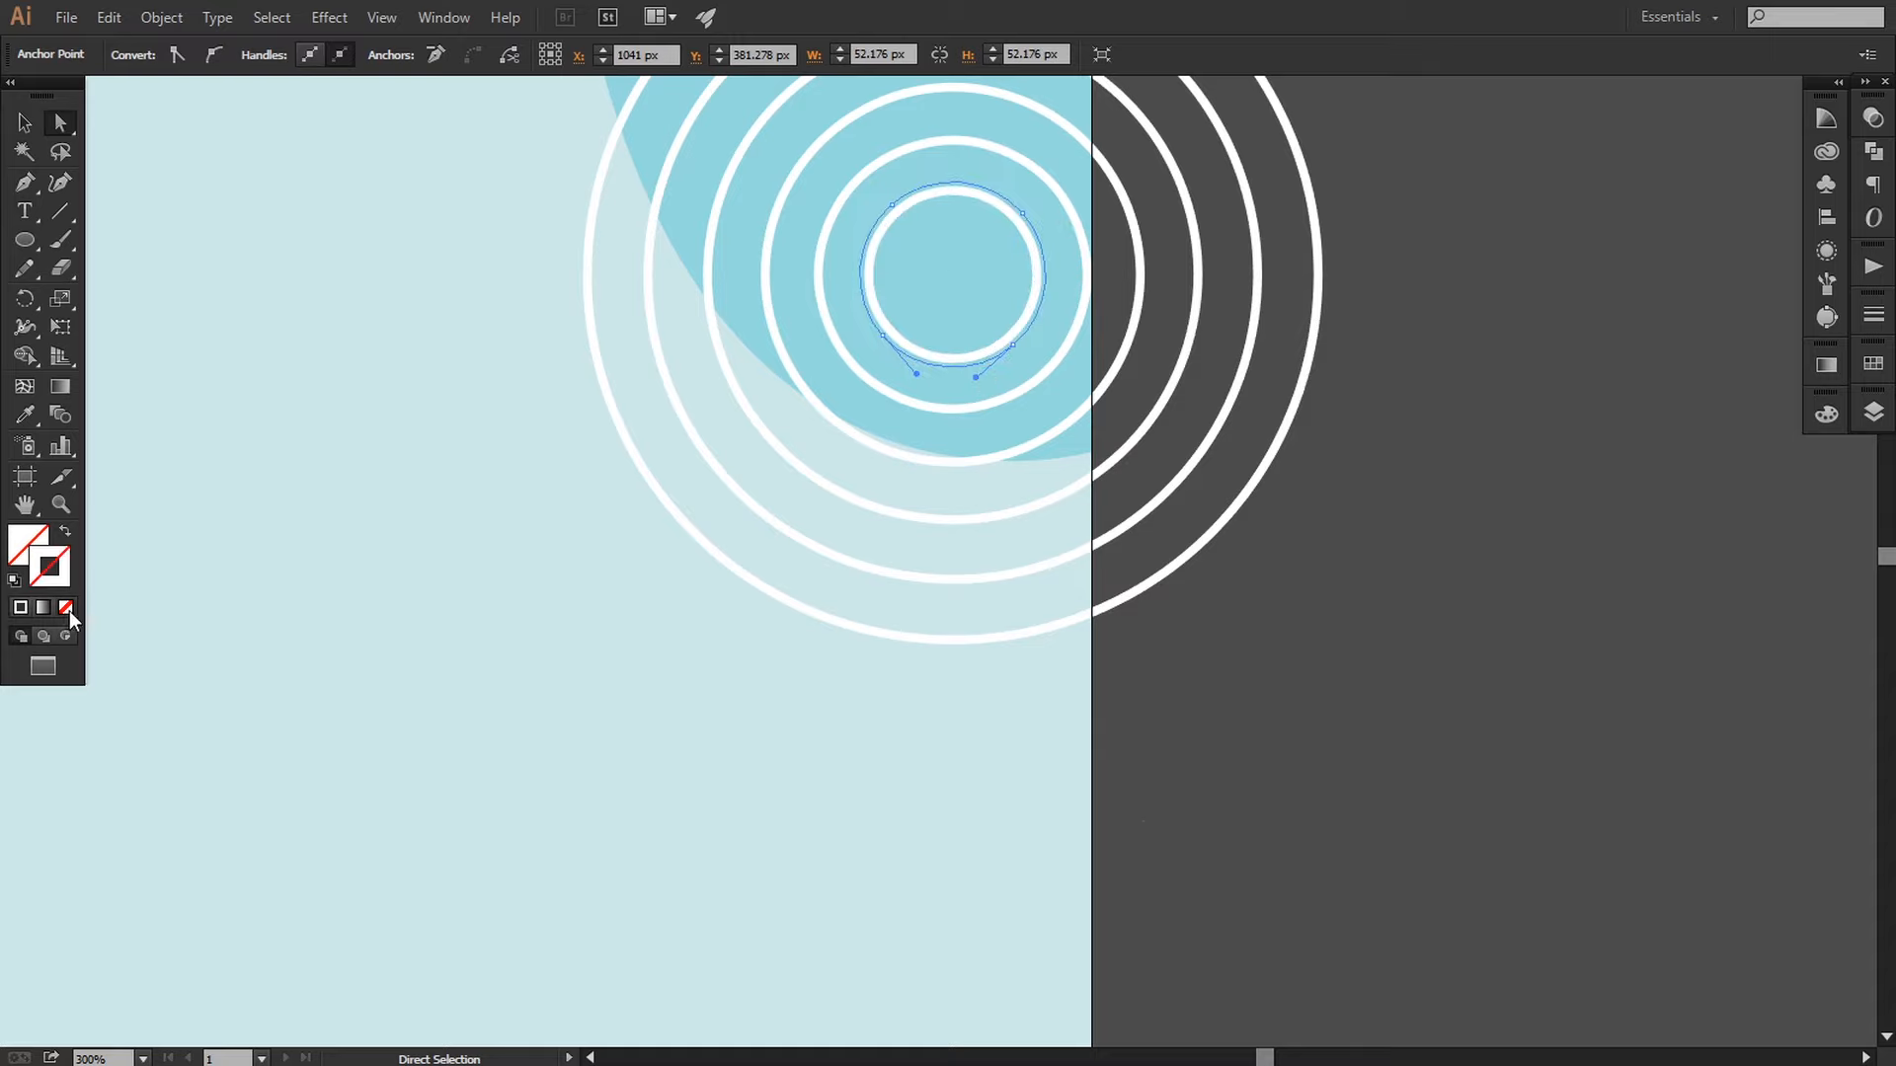
pyautogui.click(1330, 813)
# Step: Expand the fill and stroke of the concentric circle group
pyautogui.hotkey('ctrl', '-')
pyautogui.hotkey('ctrl', '-')
pyautogui.hotkey('ctrl', '-')
pyautogui.click(23, 124)
pyautogui.click(1011, 565)
pyautogui.click(161, 17)
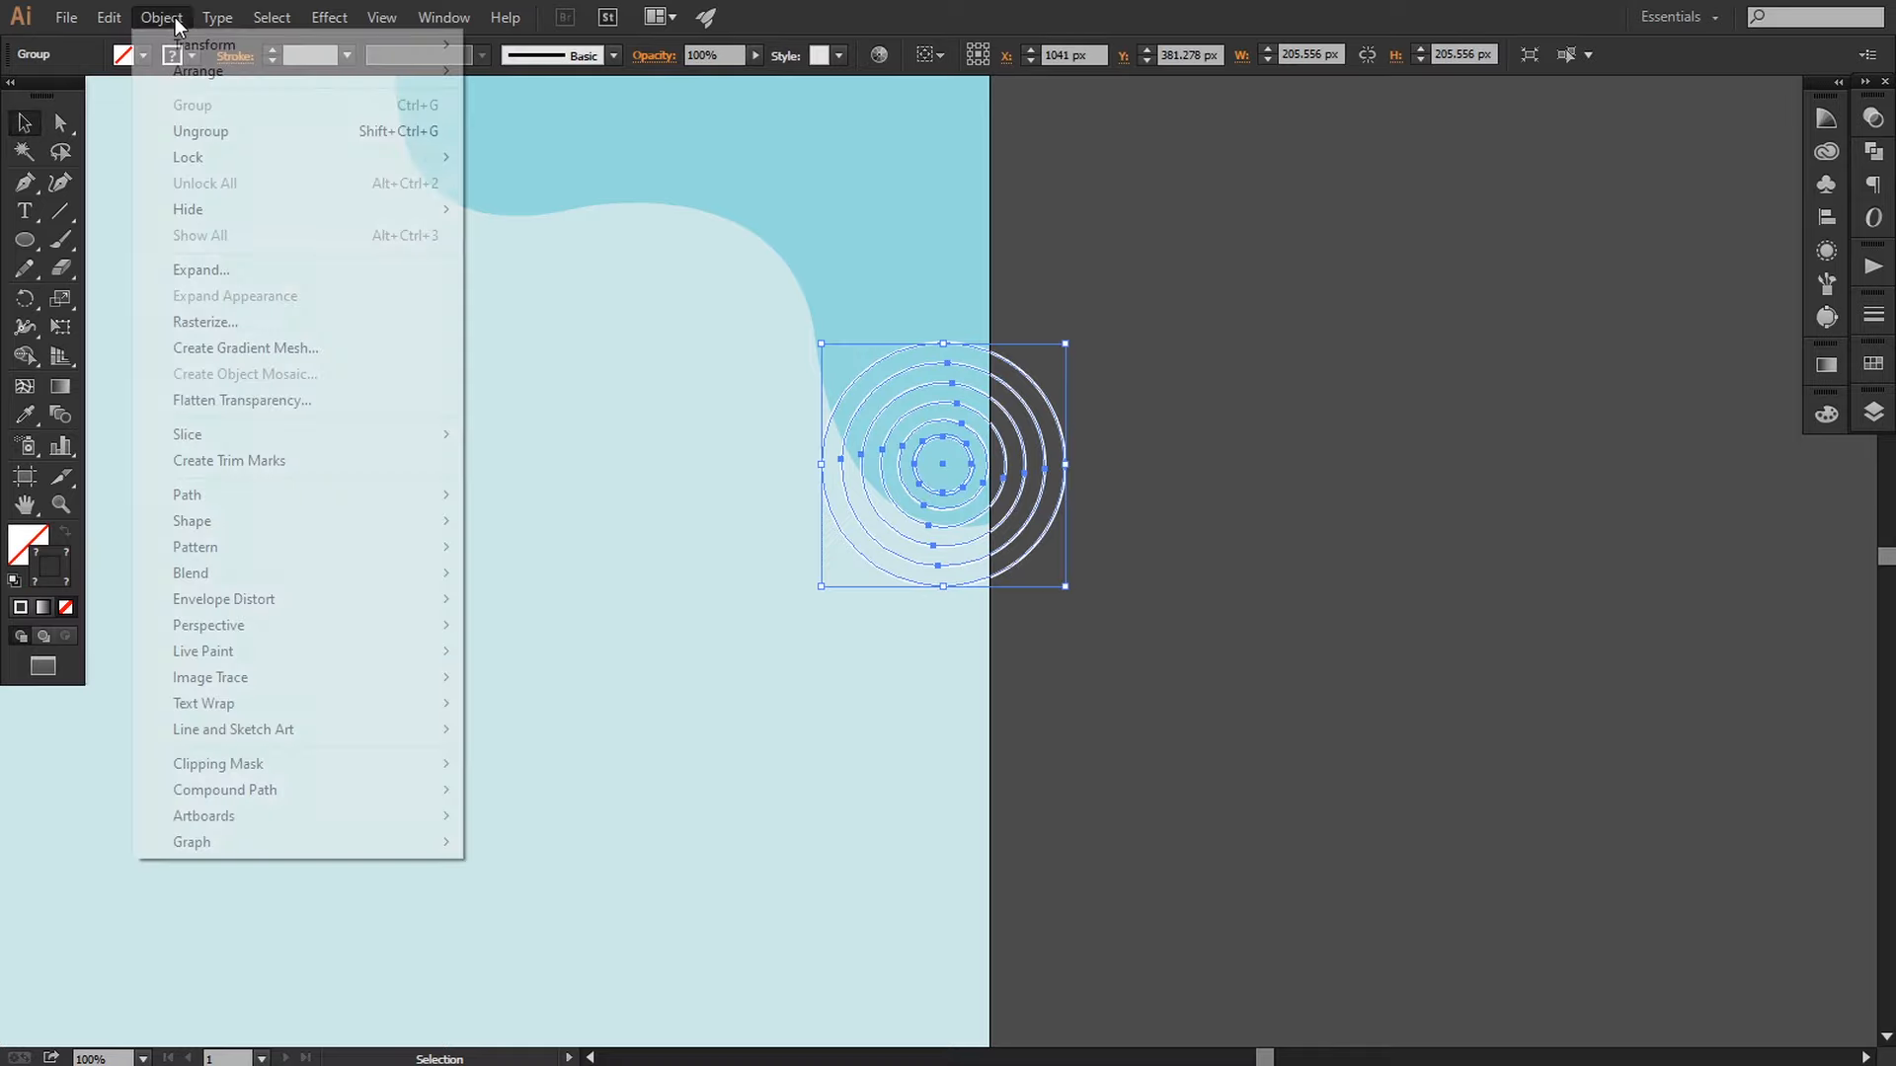
pyautogui.click(253, 269)
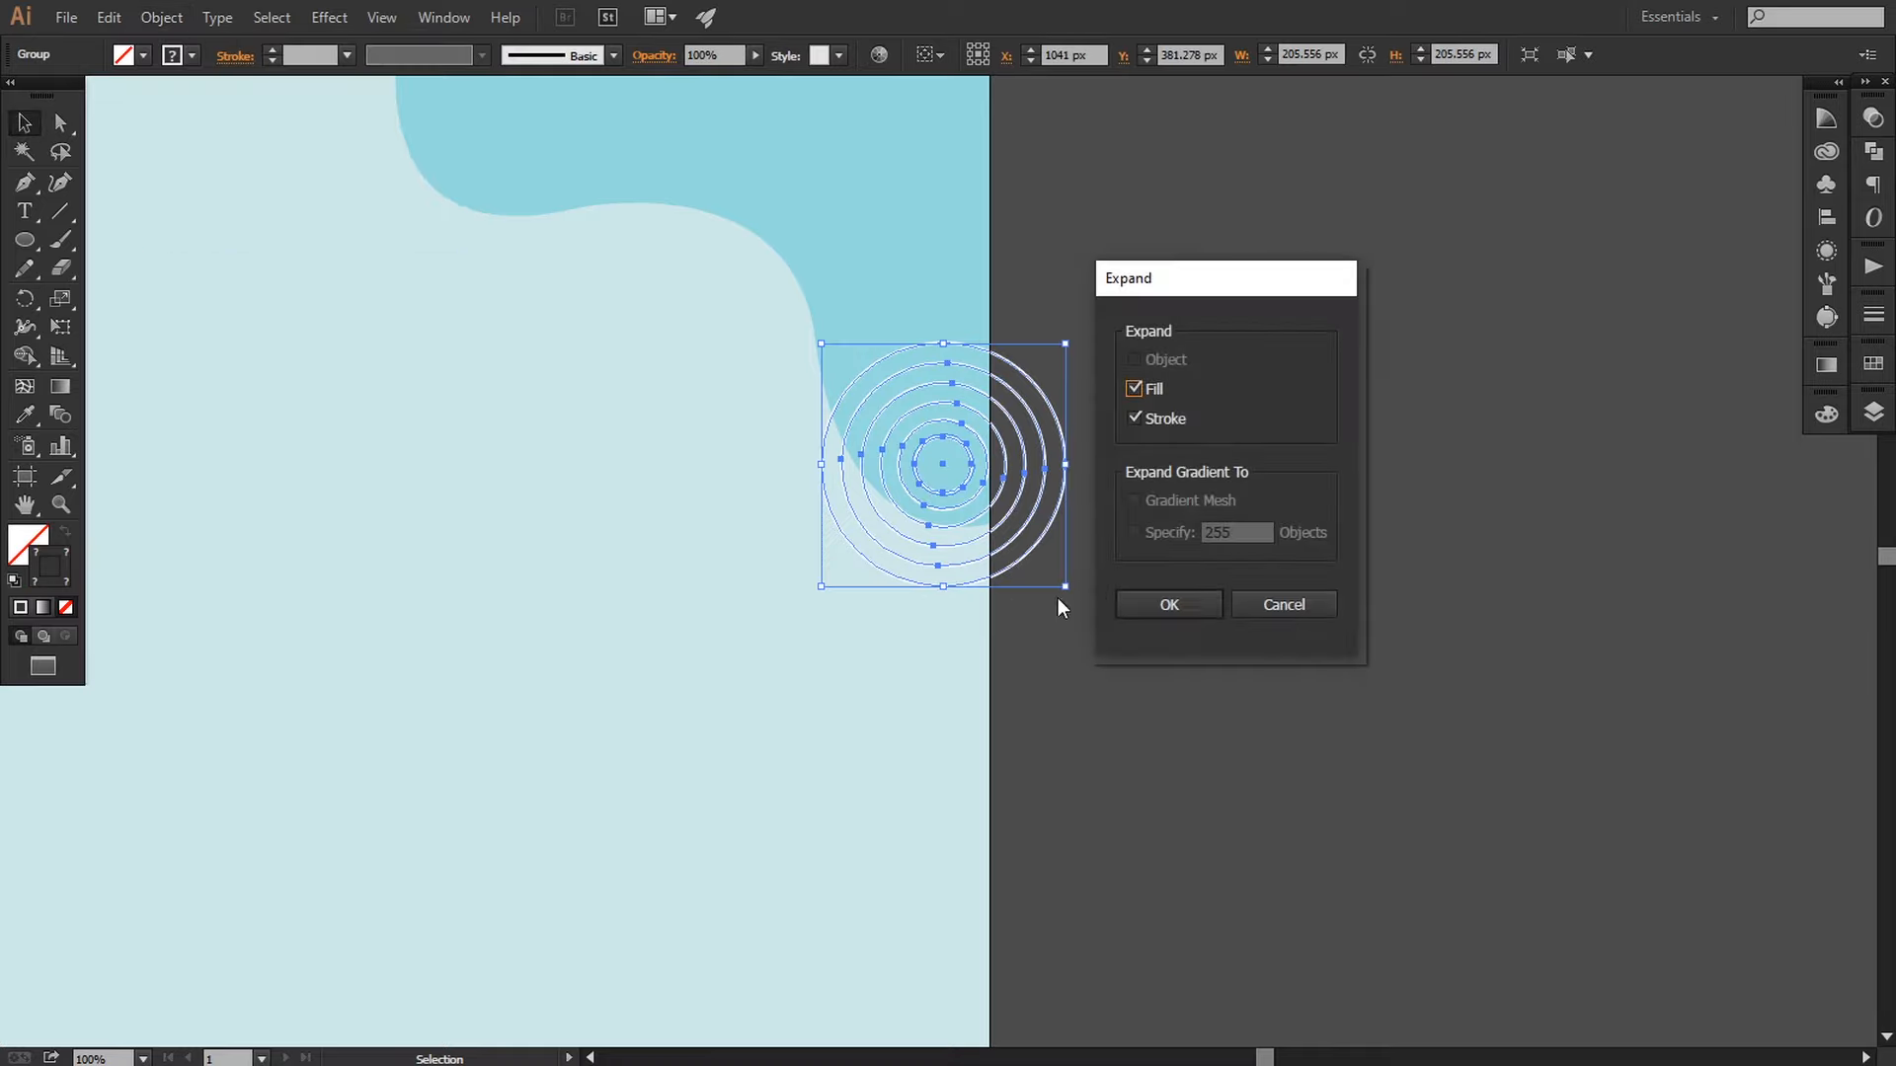
pyautogui.click(1168, 604)
pyautogui.click(1249, 640)
# Step: Nudge the concentric circle group slightly outward over the artboard's right edge
pyautogui.hotkey('ctrl', '-')
pyautogui.hotkey('ctrl', '-')
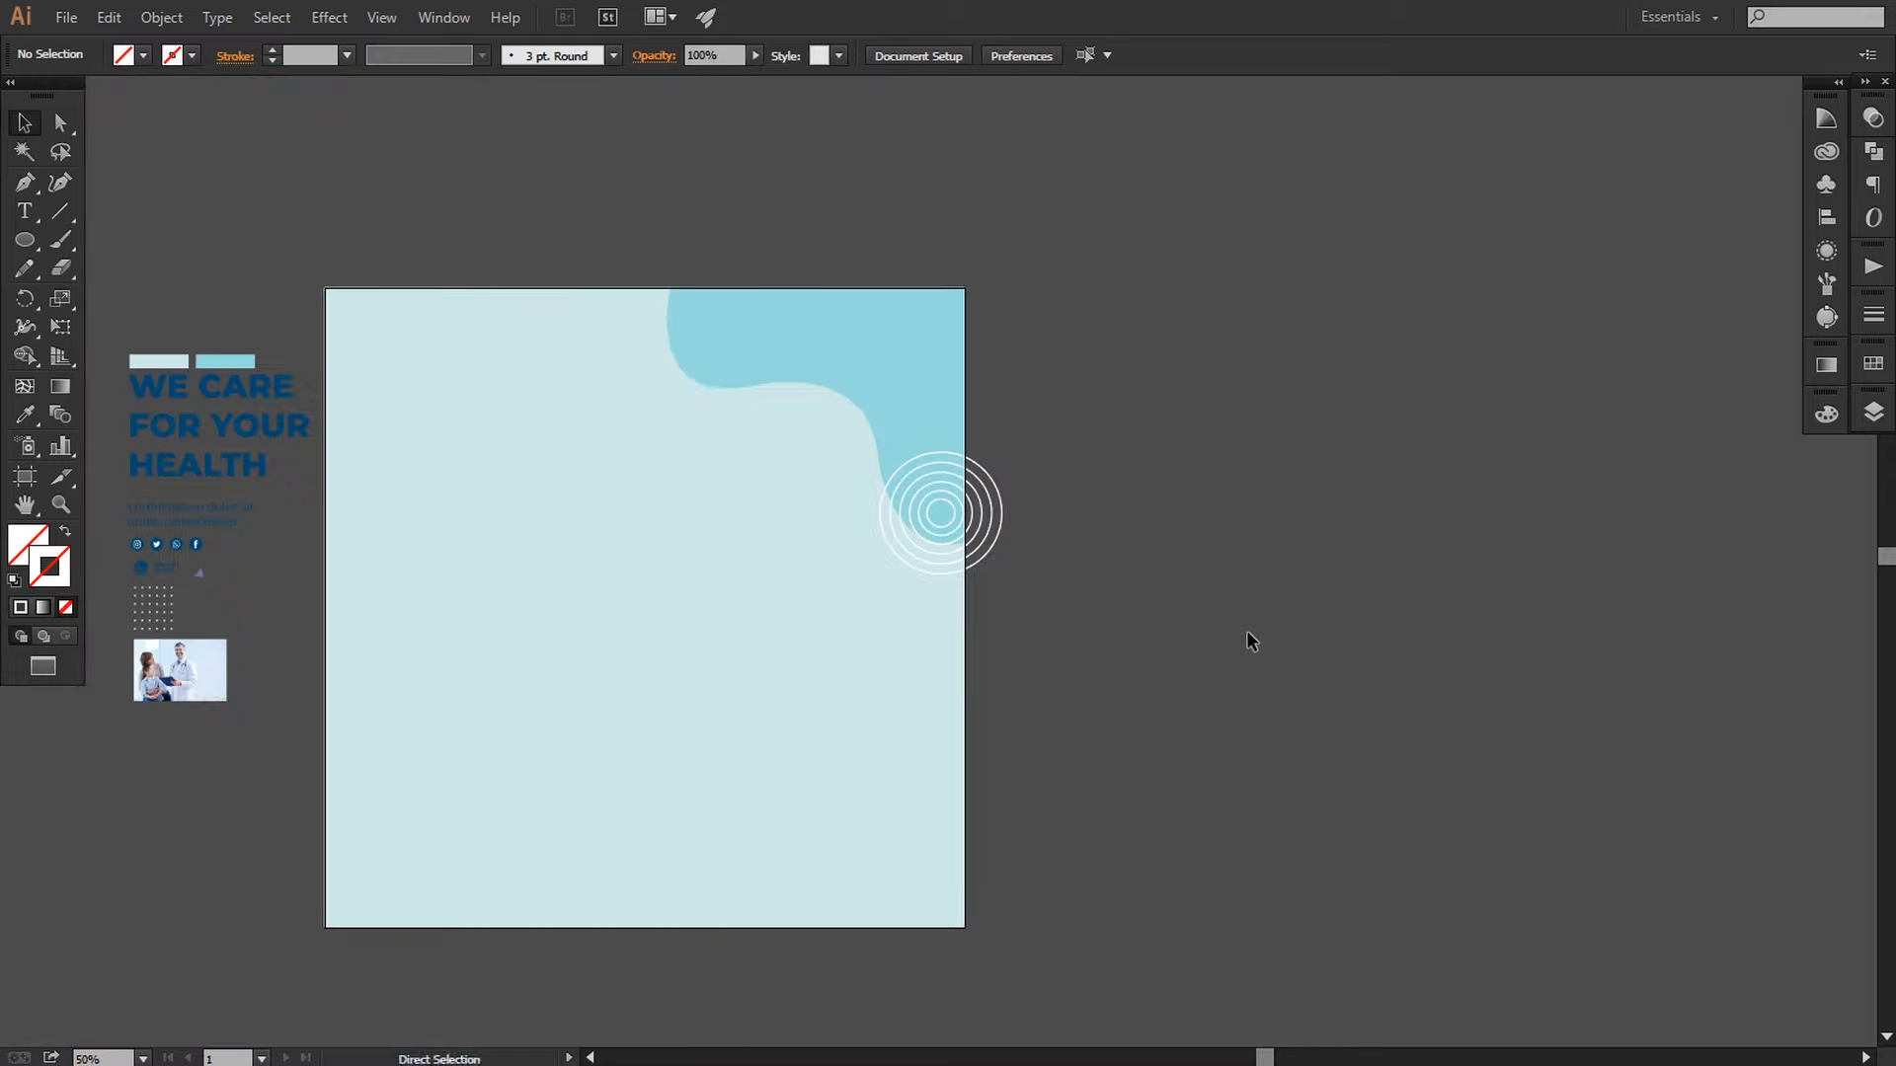
pyautogui.moveTo(1247, 630); pyautogui.dragTo(1383, 580)
pyautogui.hotkey('ctrl', '+')
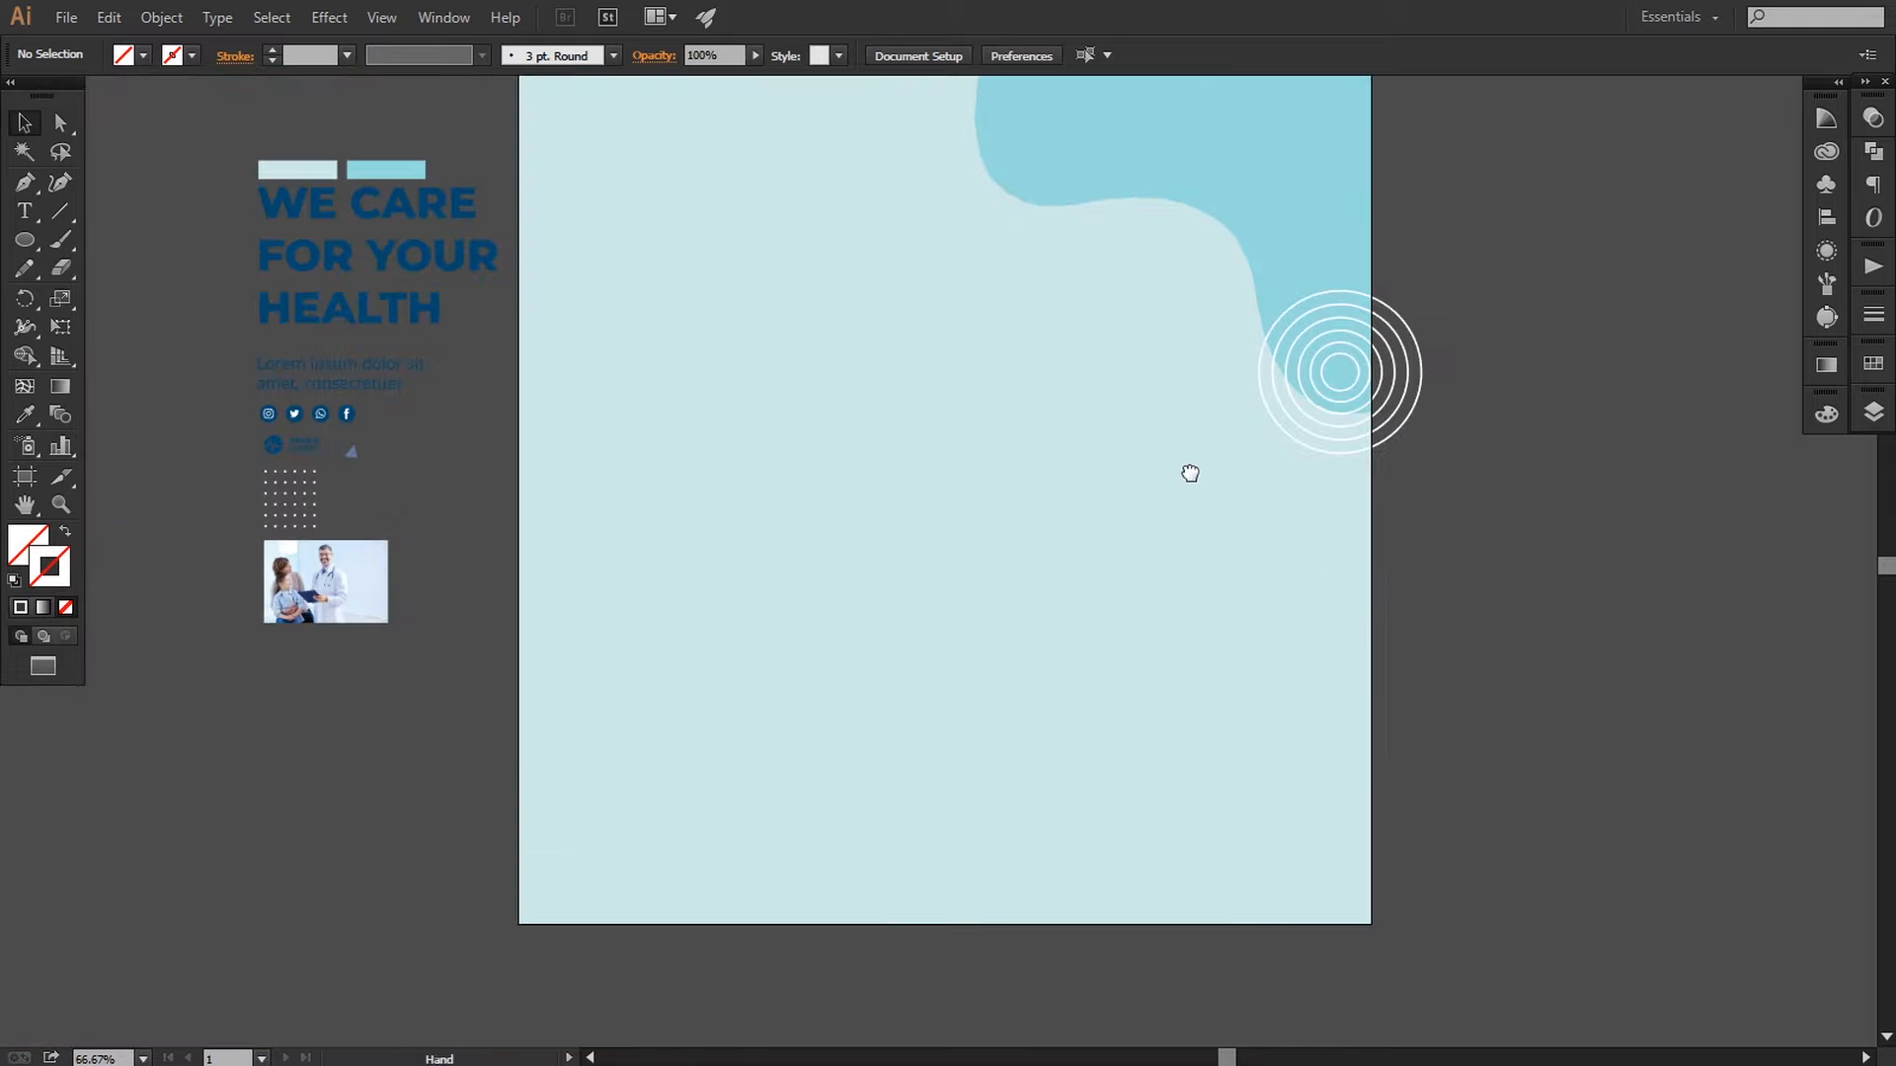
pyautogui.moveTo(1189, 474); pyautogui.dragTo(1186, 540)
pyautogui.moveTo(1410, 496); pyautogui.dragTo(1416, 494)
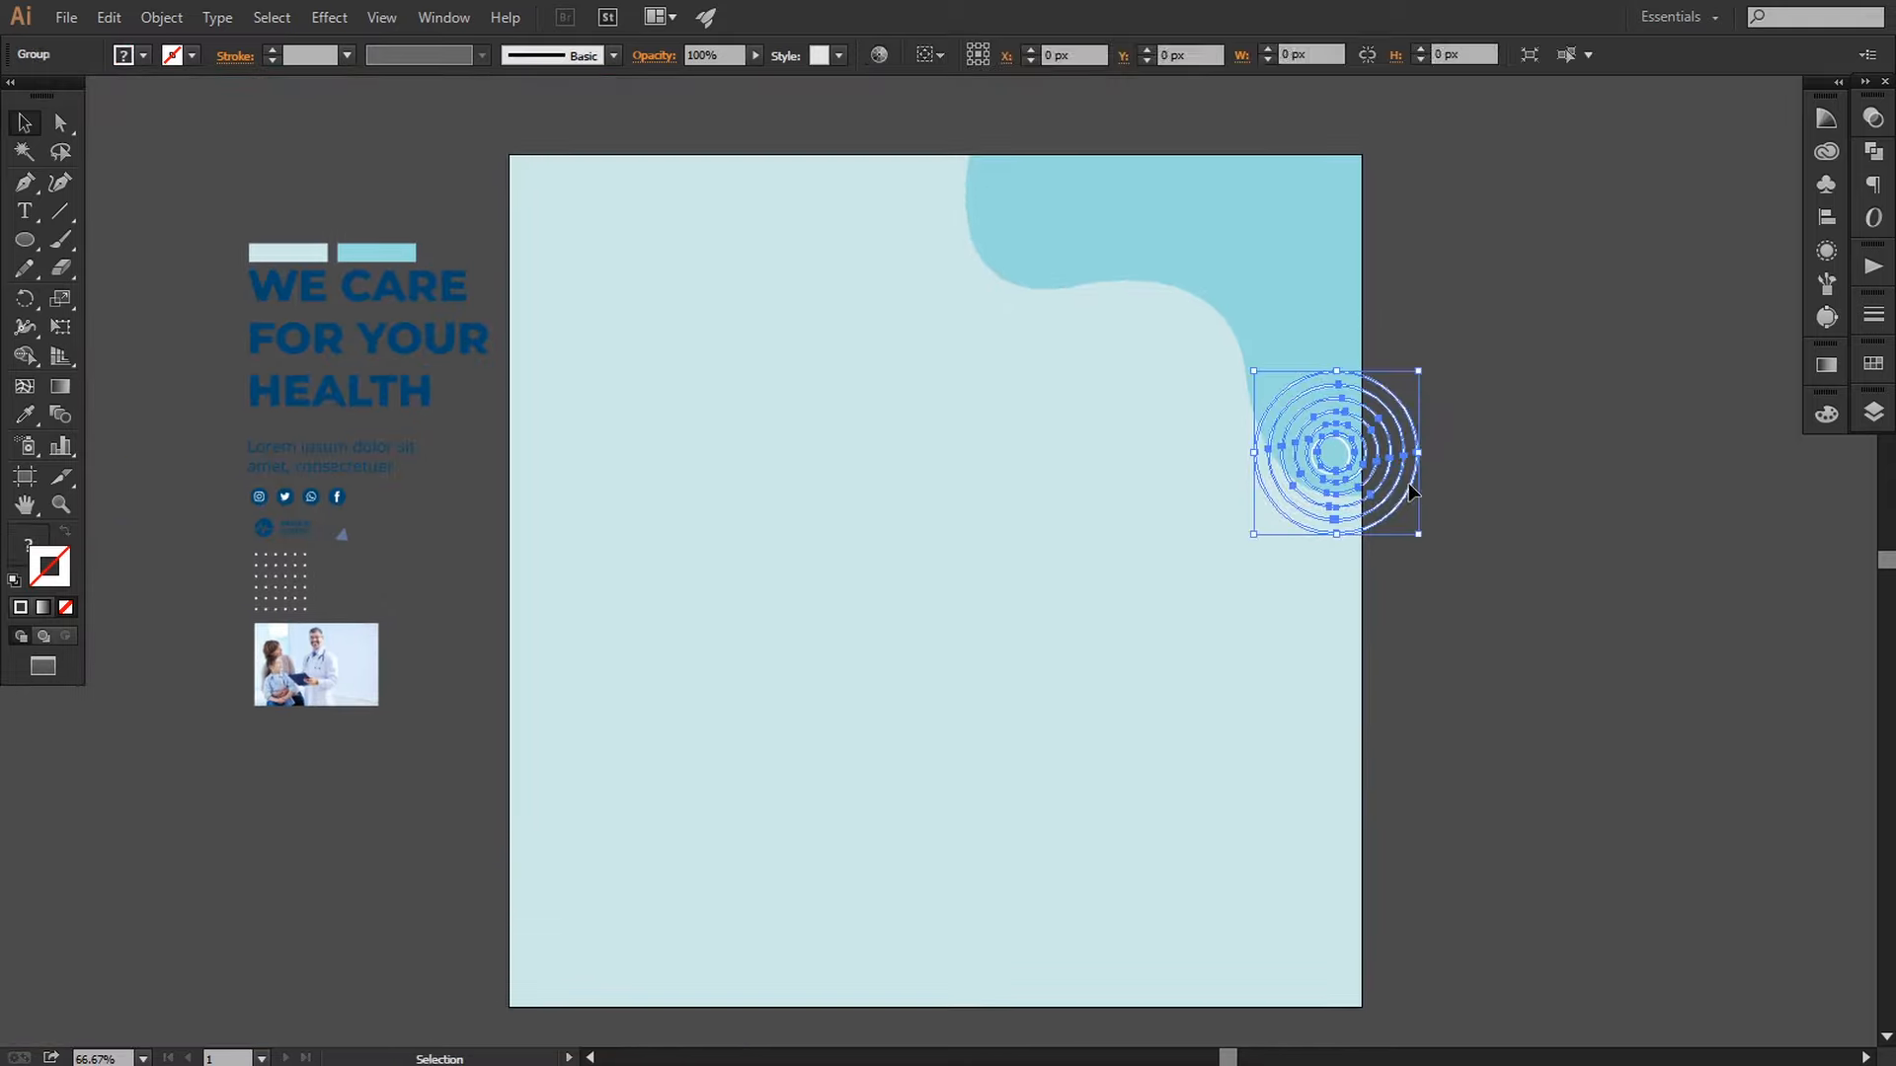
pyautogui.click(1481, 545)
# Step: Draw a closed wavy shape about 596 px wide and 468 px tall in the artboard's lower-left corner with the Pen tool
pyautogui.press('space')
pyautogui.moveTo(1178, 662); pyautogui.dragTo(1182, 641)
pyautogui.click(25, 181)
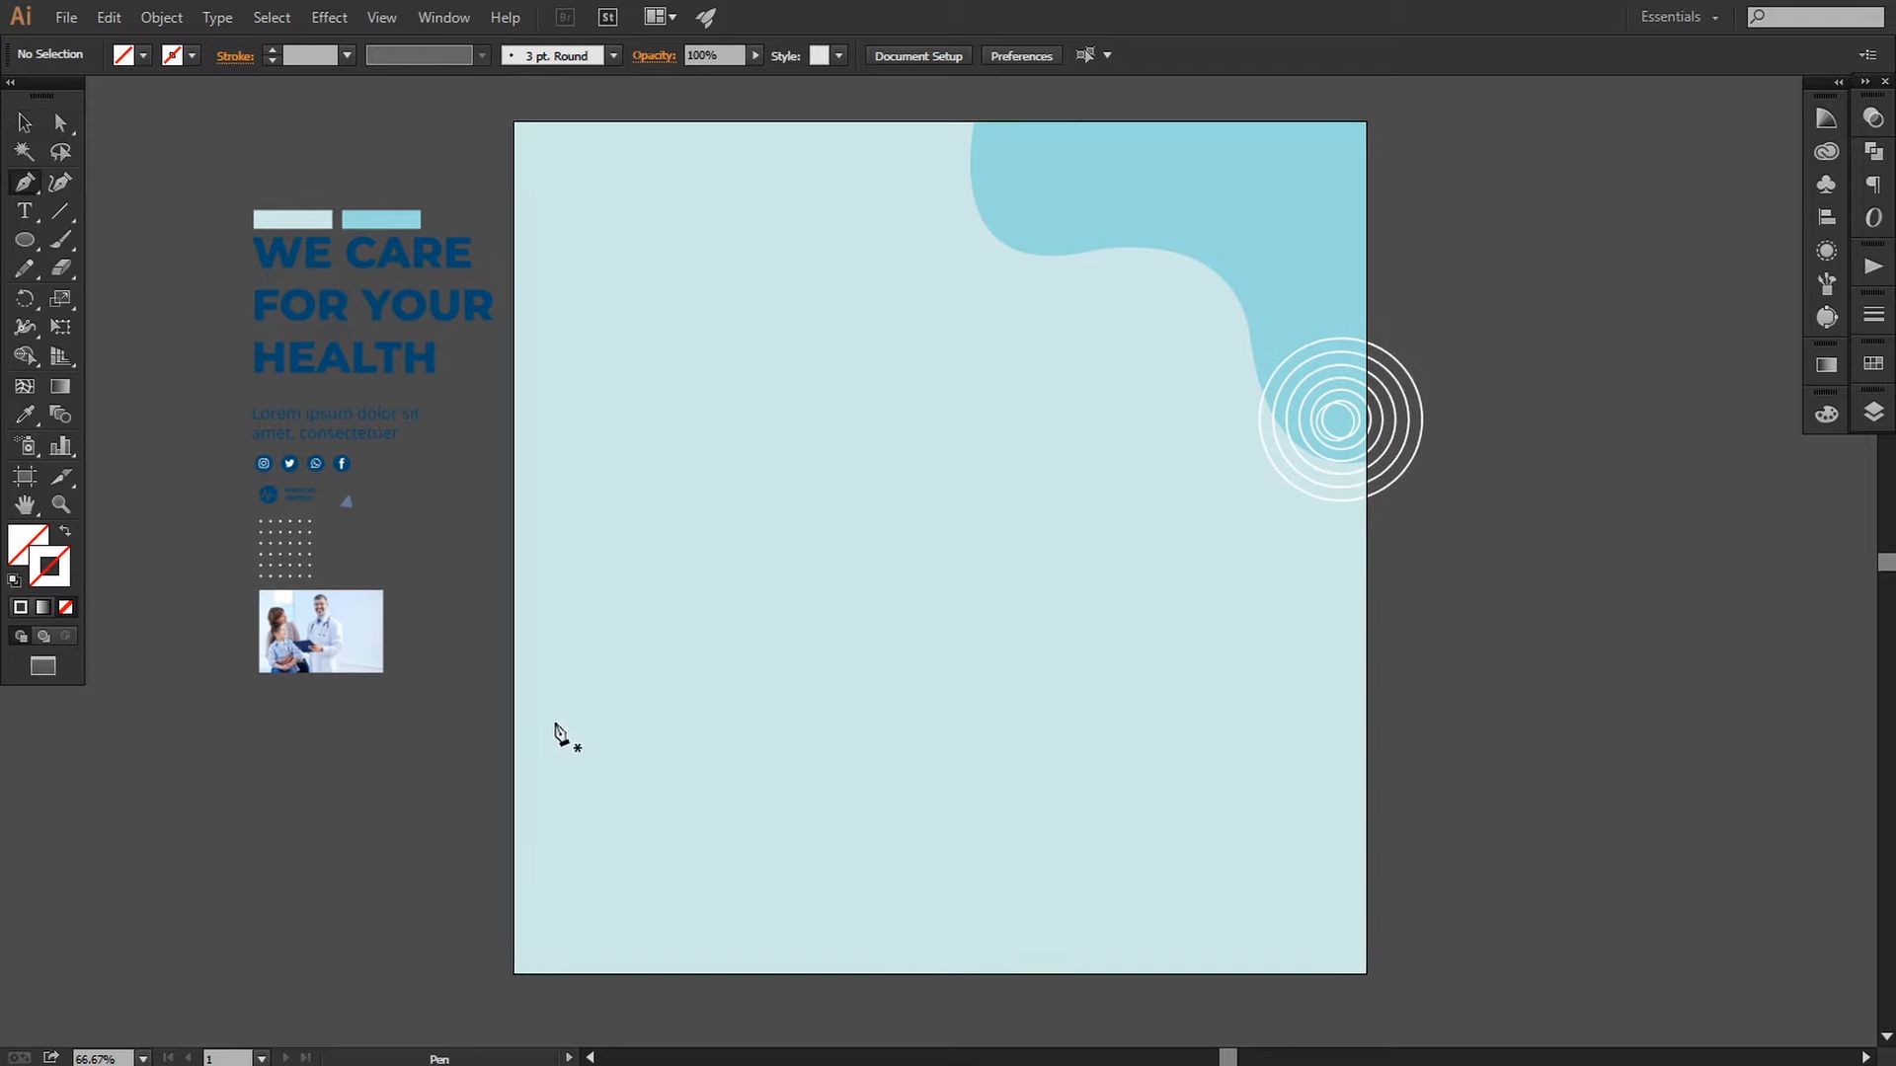
pyautogui.click(513, 603)
pyautogui.moveTo(676, 732); pyautogui.dragTo(697, 870)
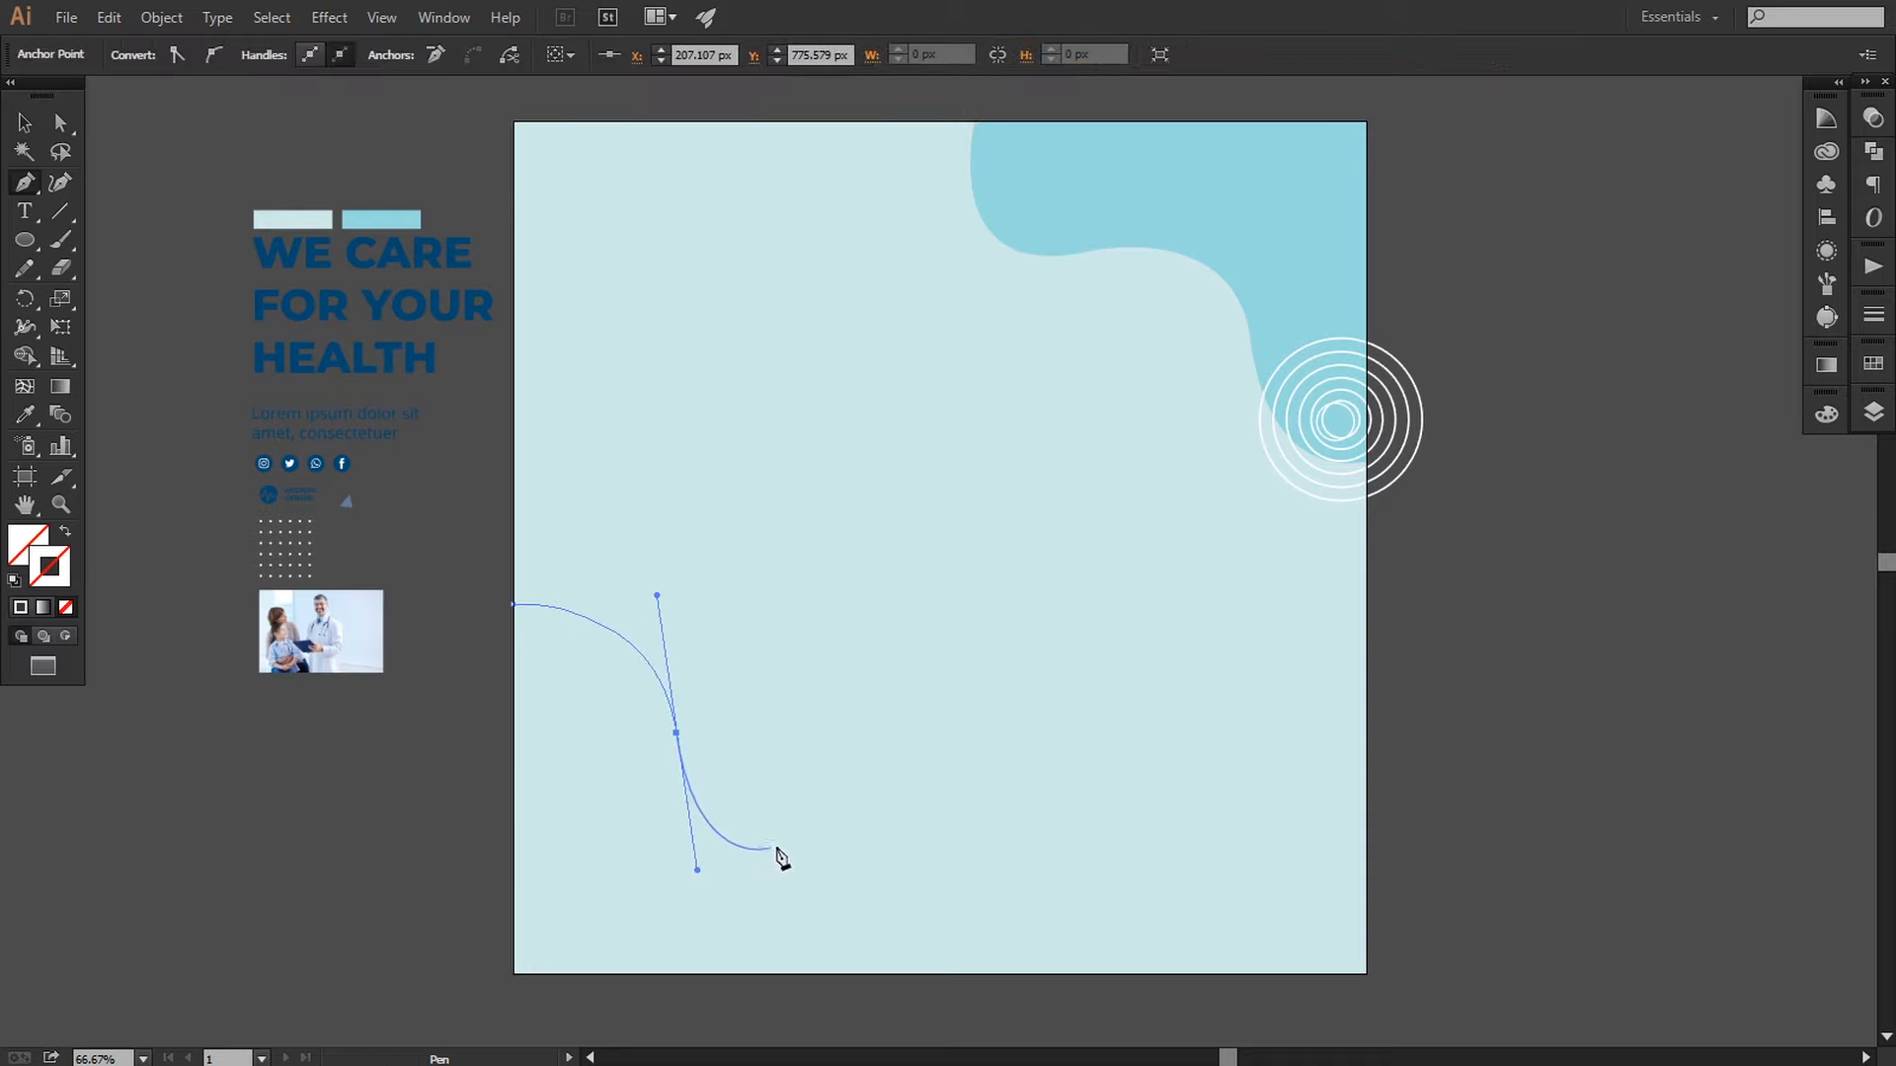
pyautogui.click(678, 736)
pyautogui.moveTo(795, 815); pyautogui.dragTo(925, 809)
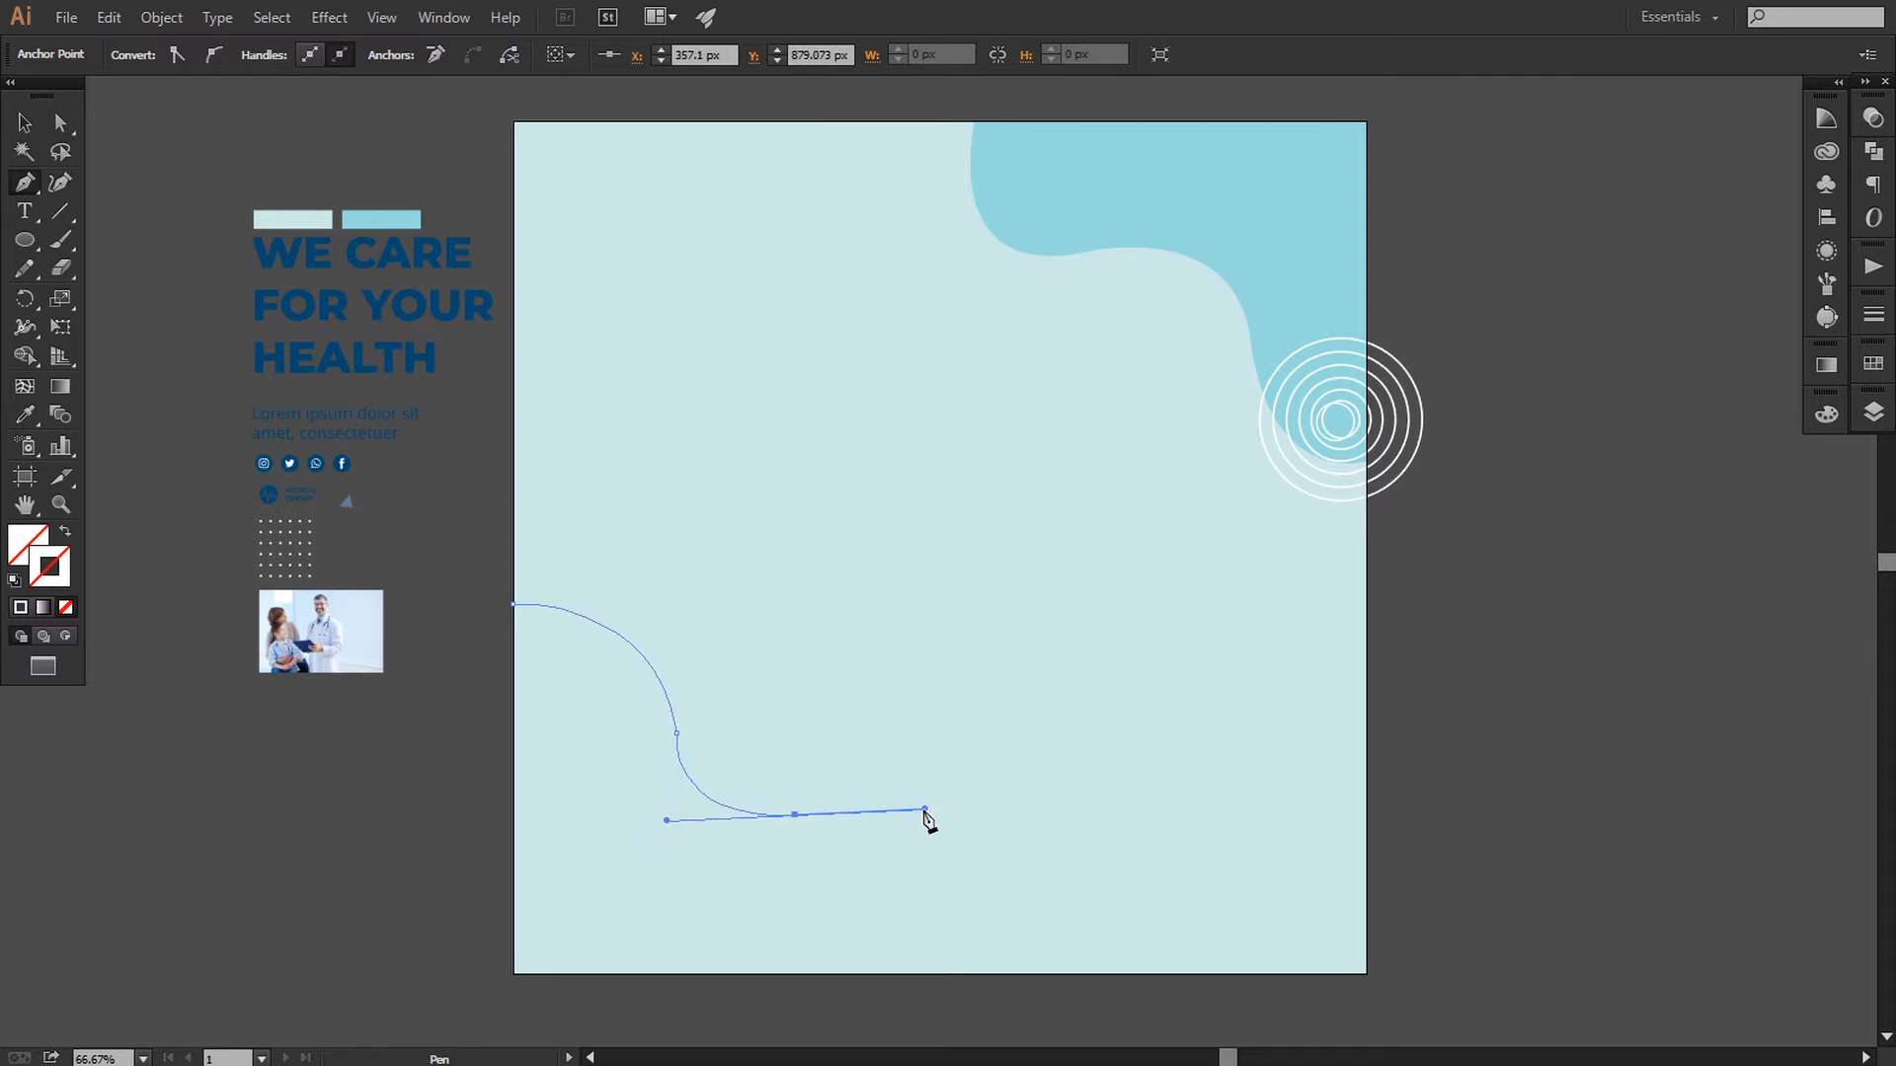
pyautogui.click(983, 973)
pyautogui.click(514, 974)
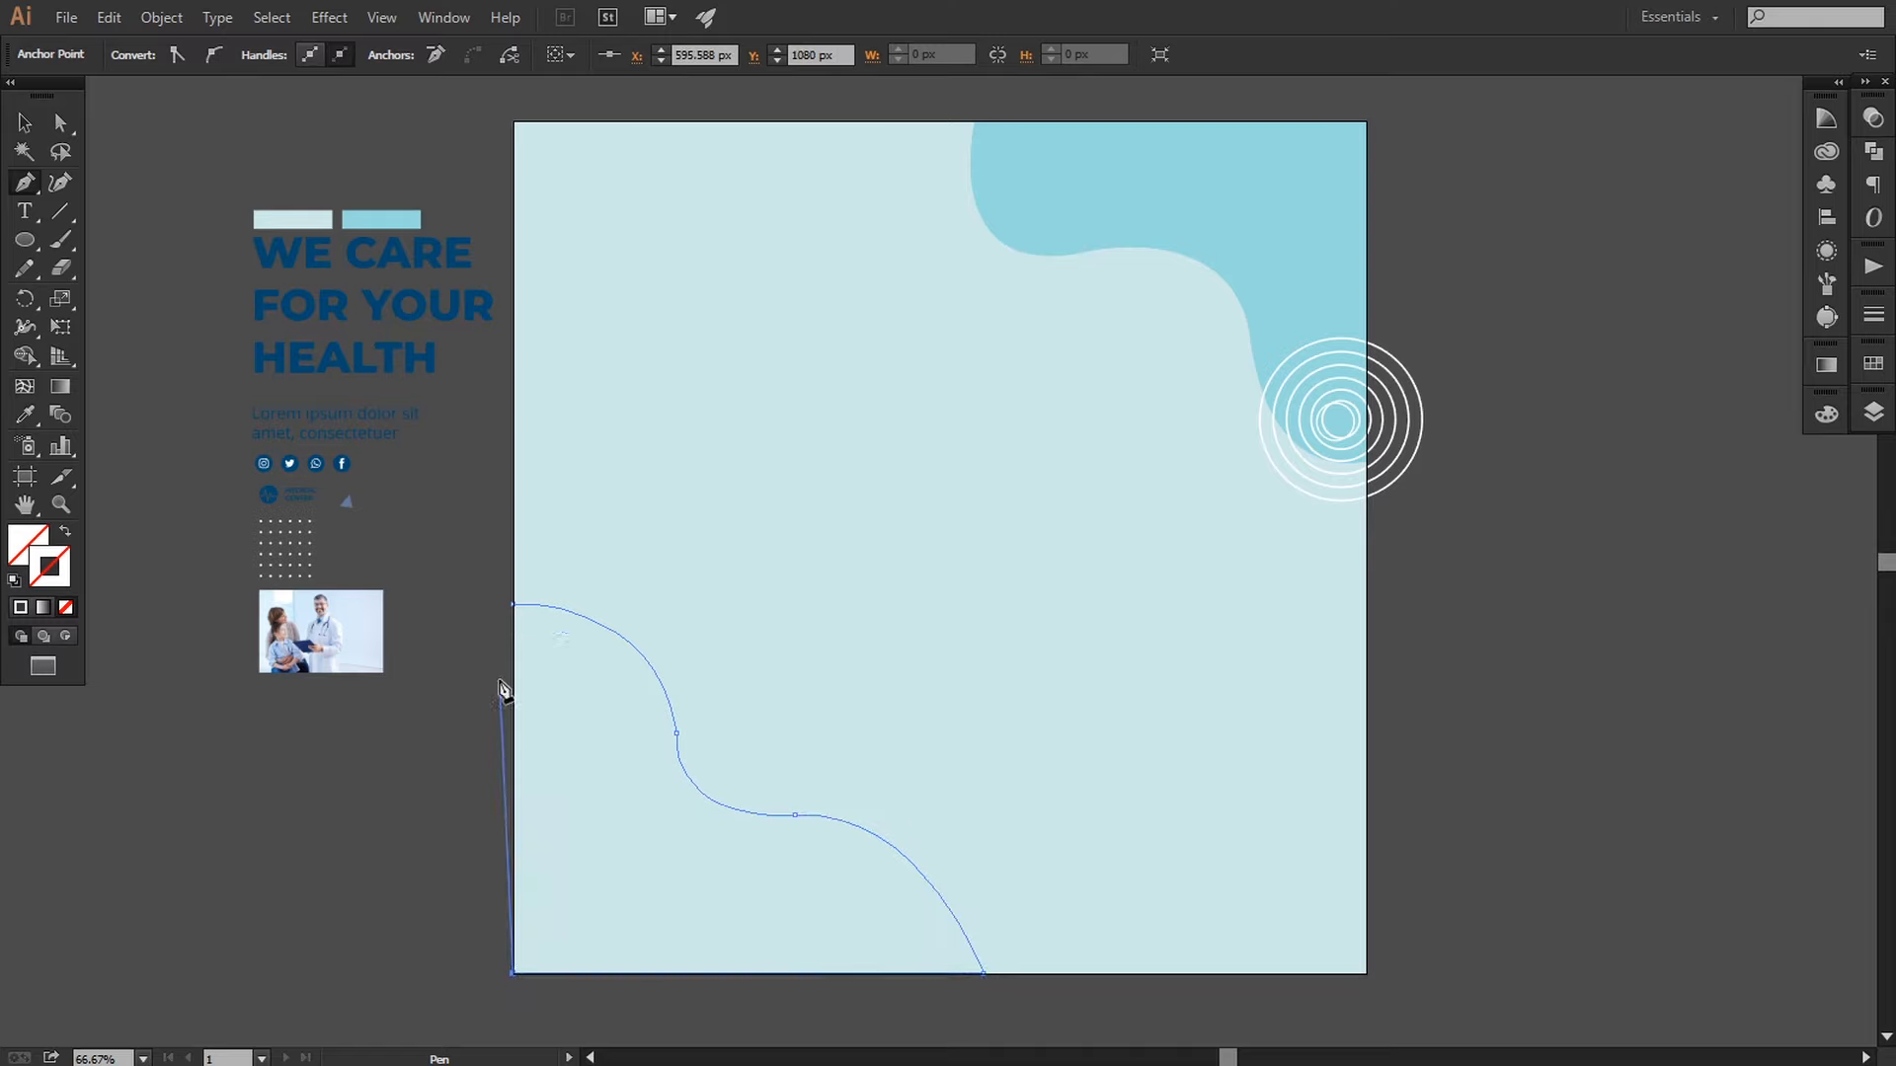
pyautogui.click(514, 605)
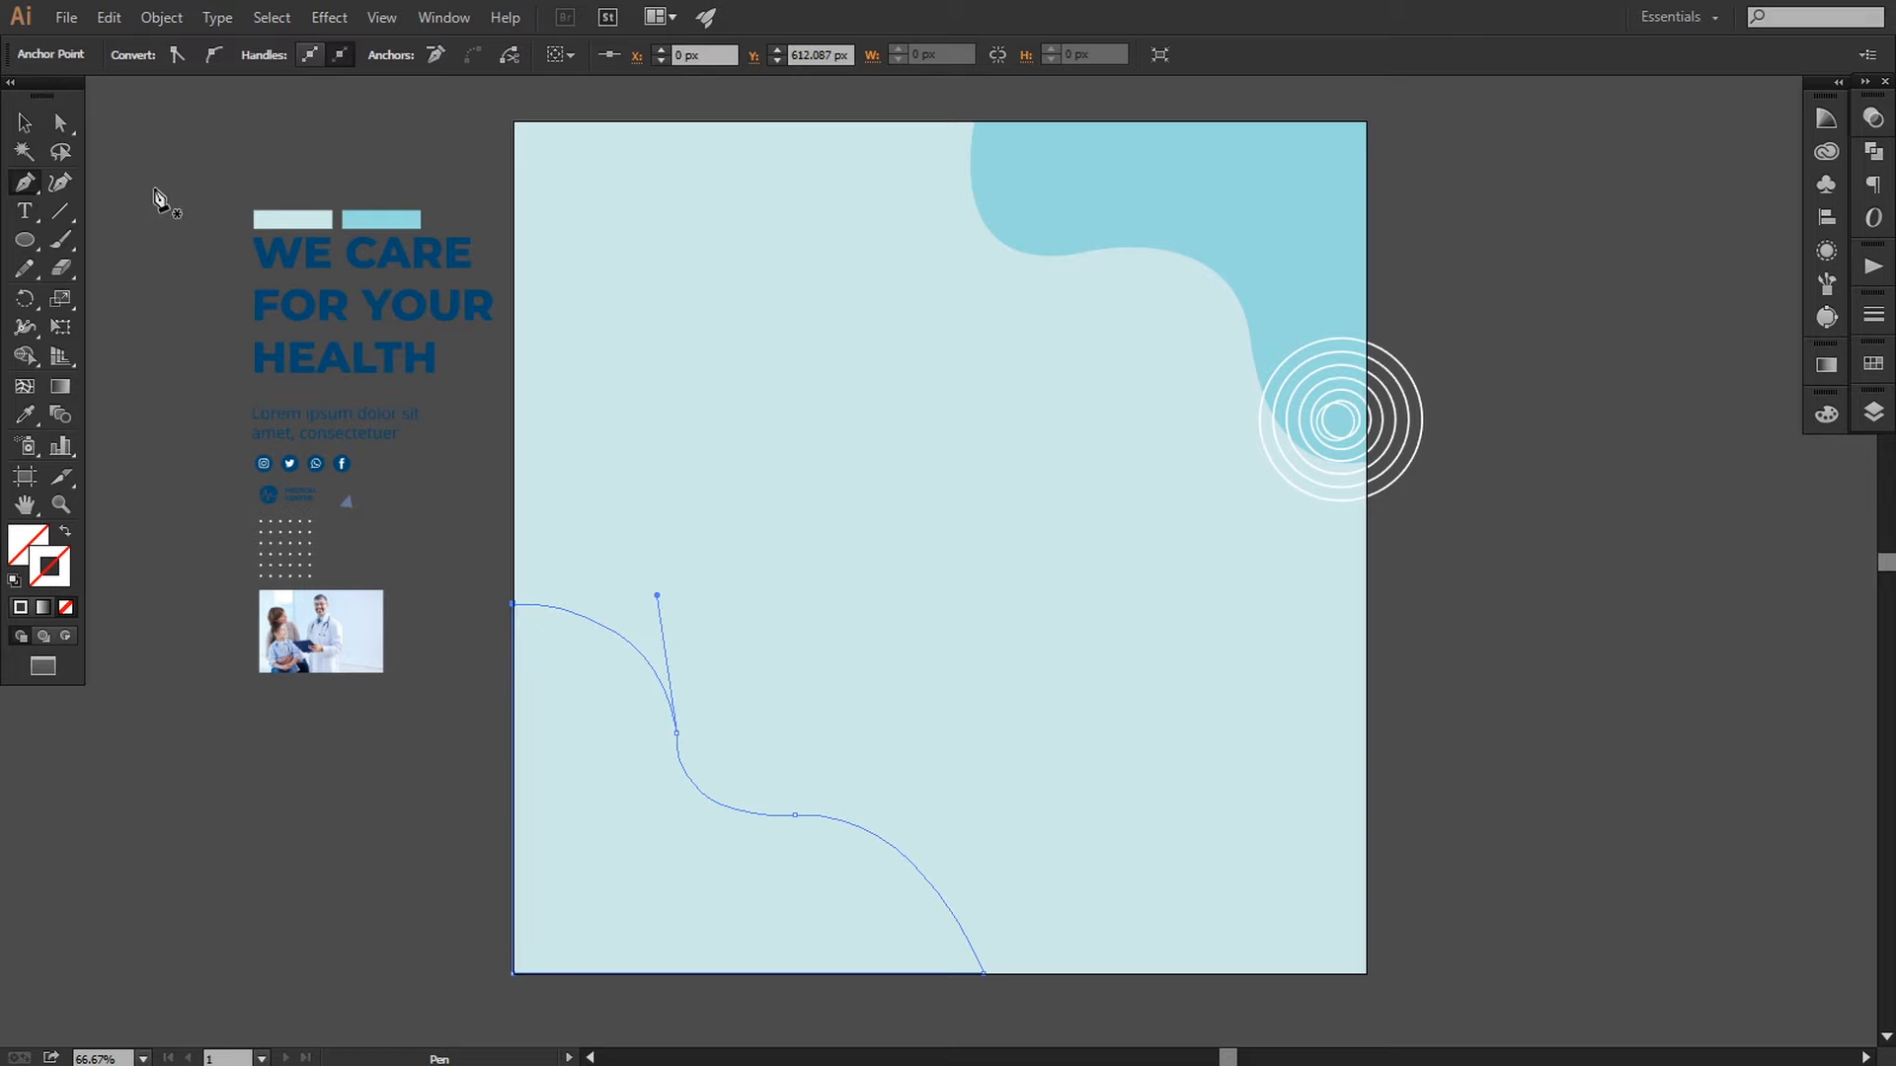
# Step: Reshape the lower-left shape's wavy edge by moving its lower anchor to about X 420, Y 882 px and adjusting the neighbouring curve handles
pyautogui.click(61, 122)
pyautogui.click(675, 736)
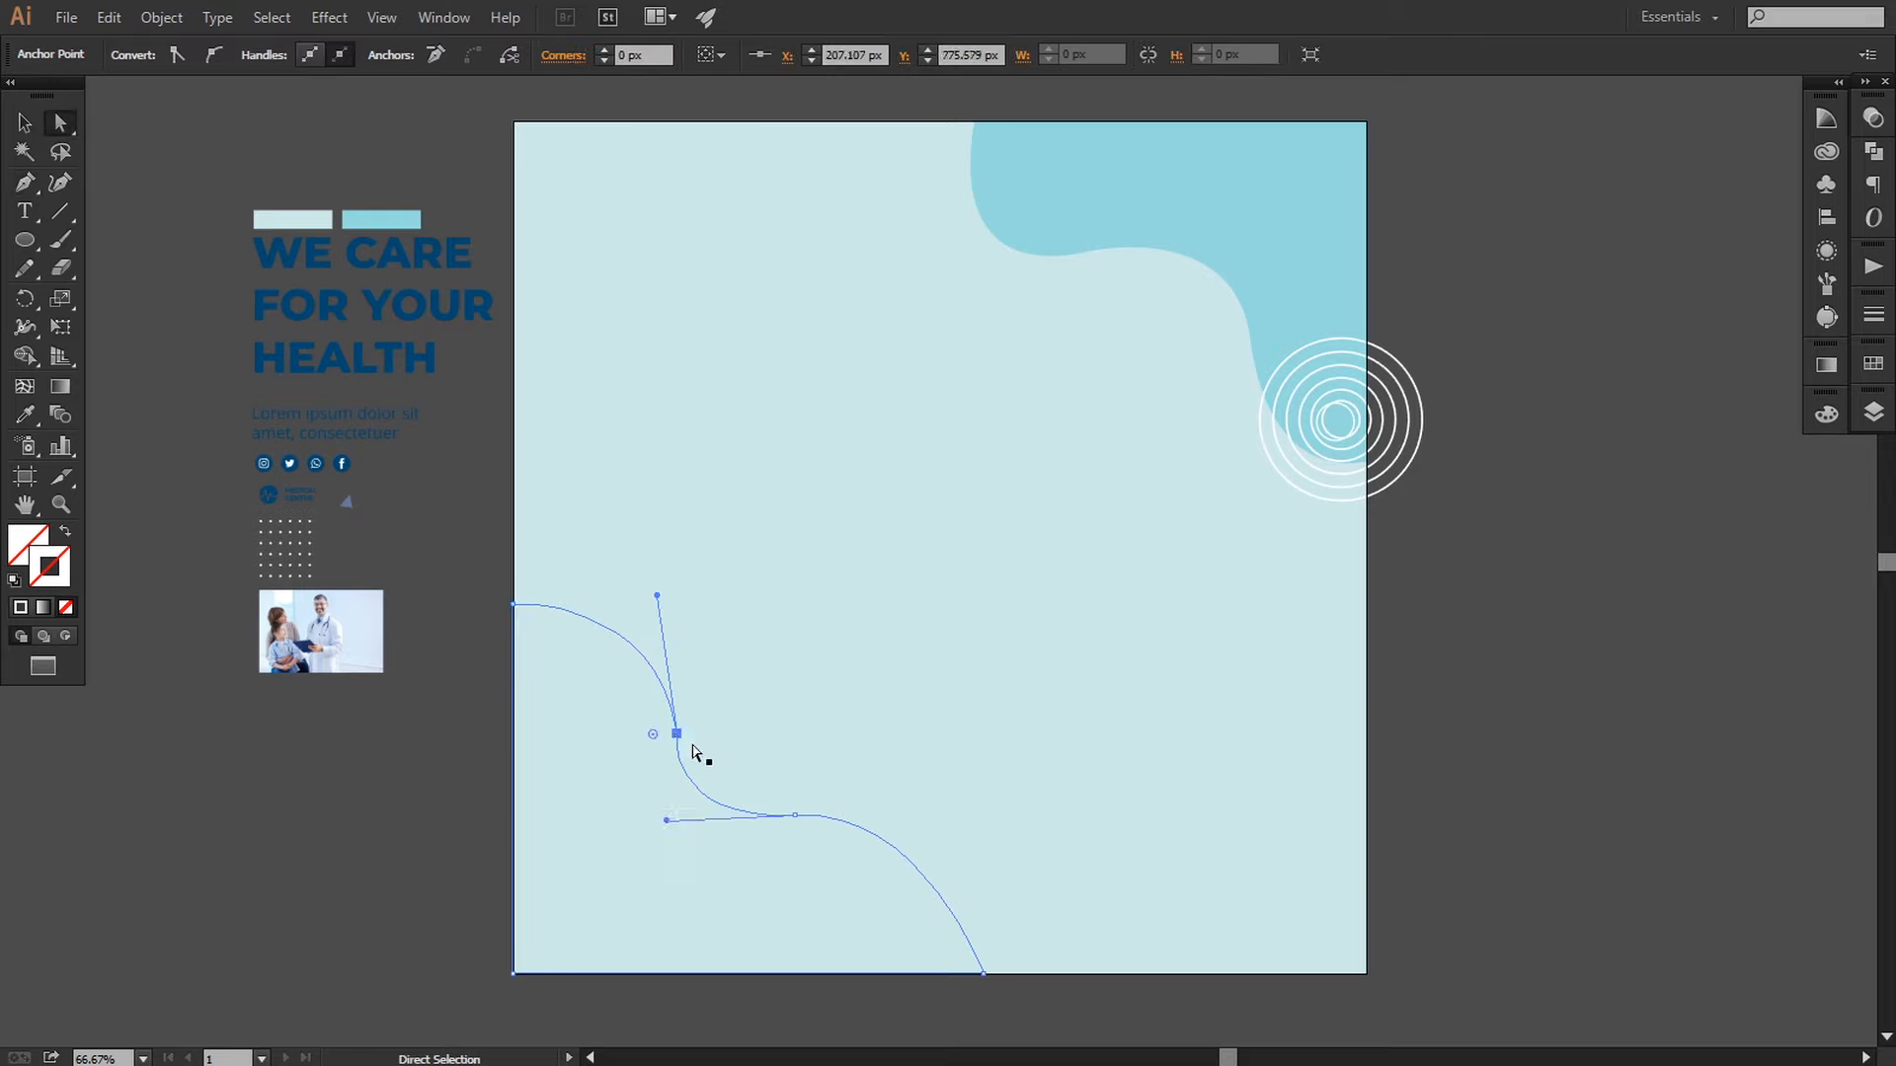
pyautogui.moveTo(796, 816); pyautogui.dragTo(845, 818)
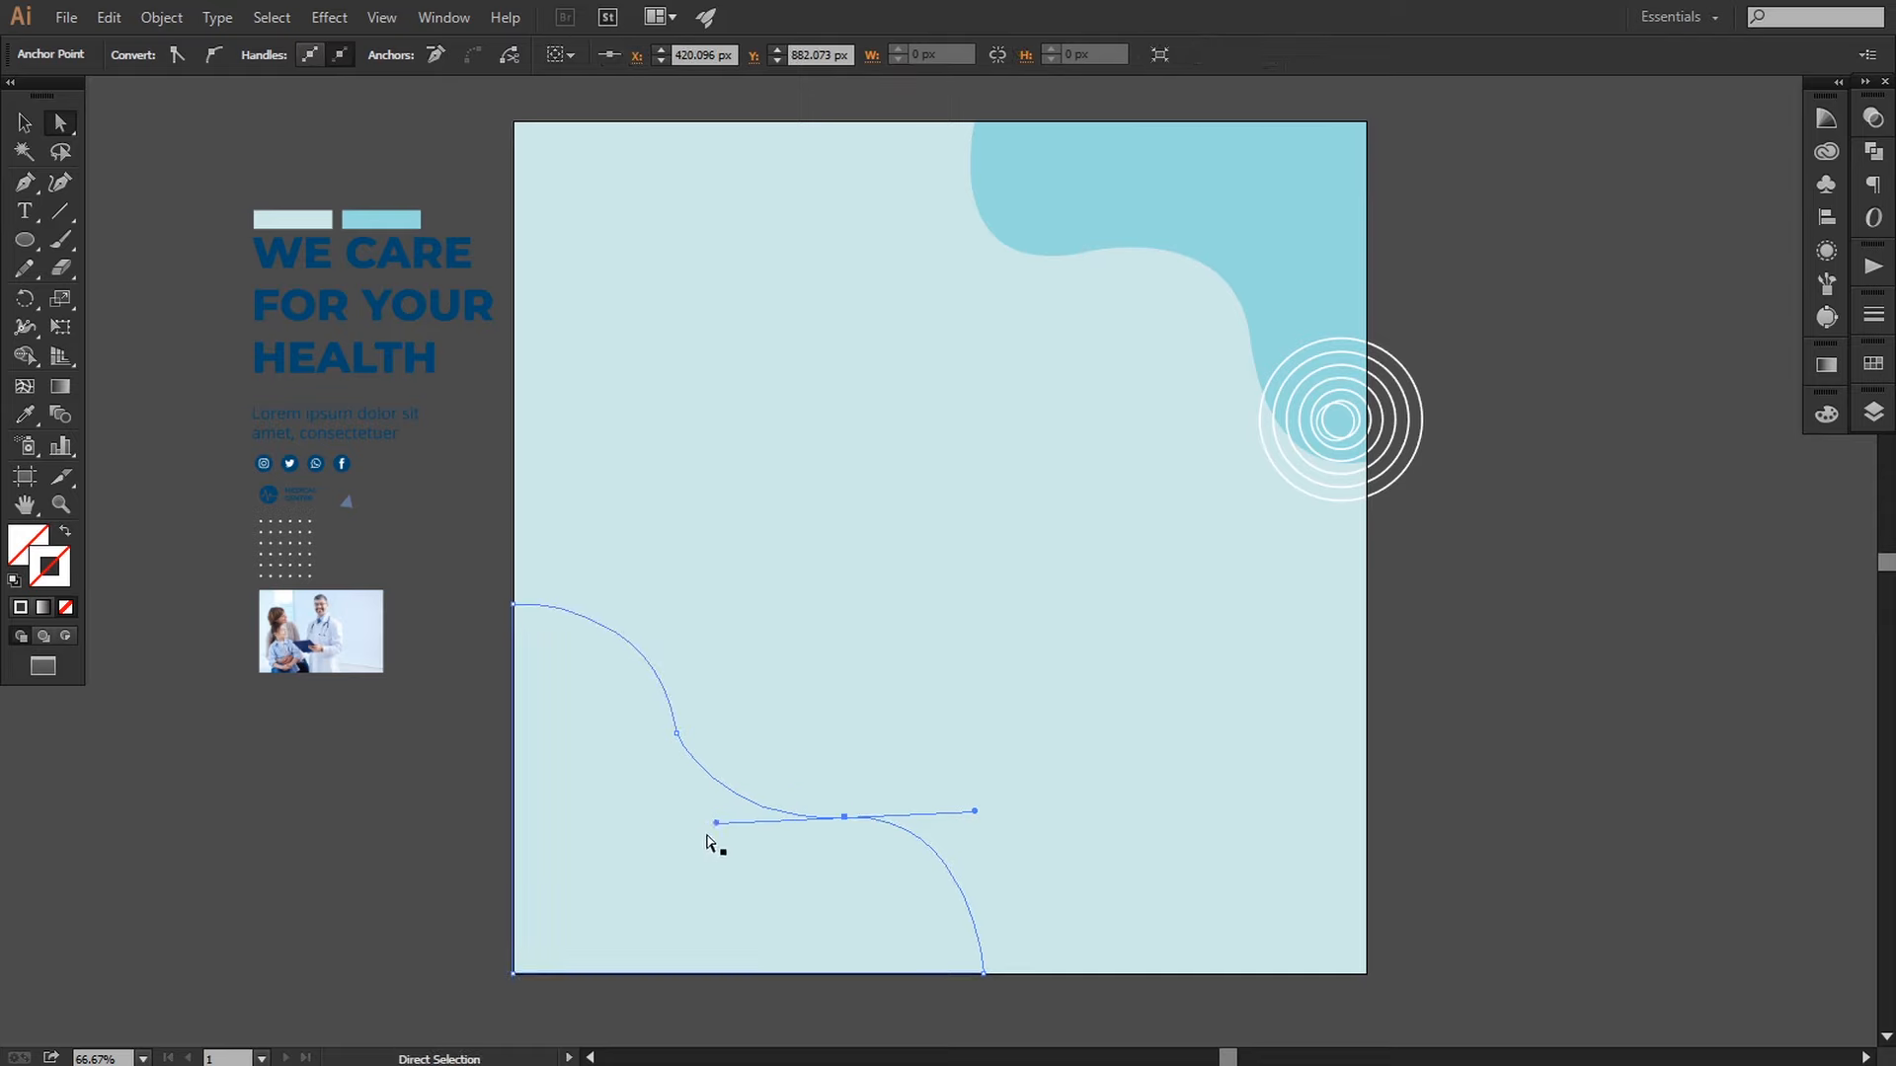
pyautogui.click(675, 736)
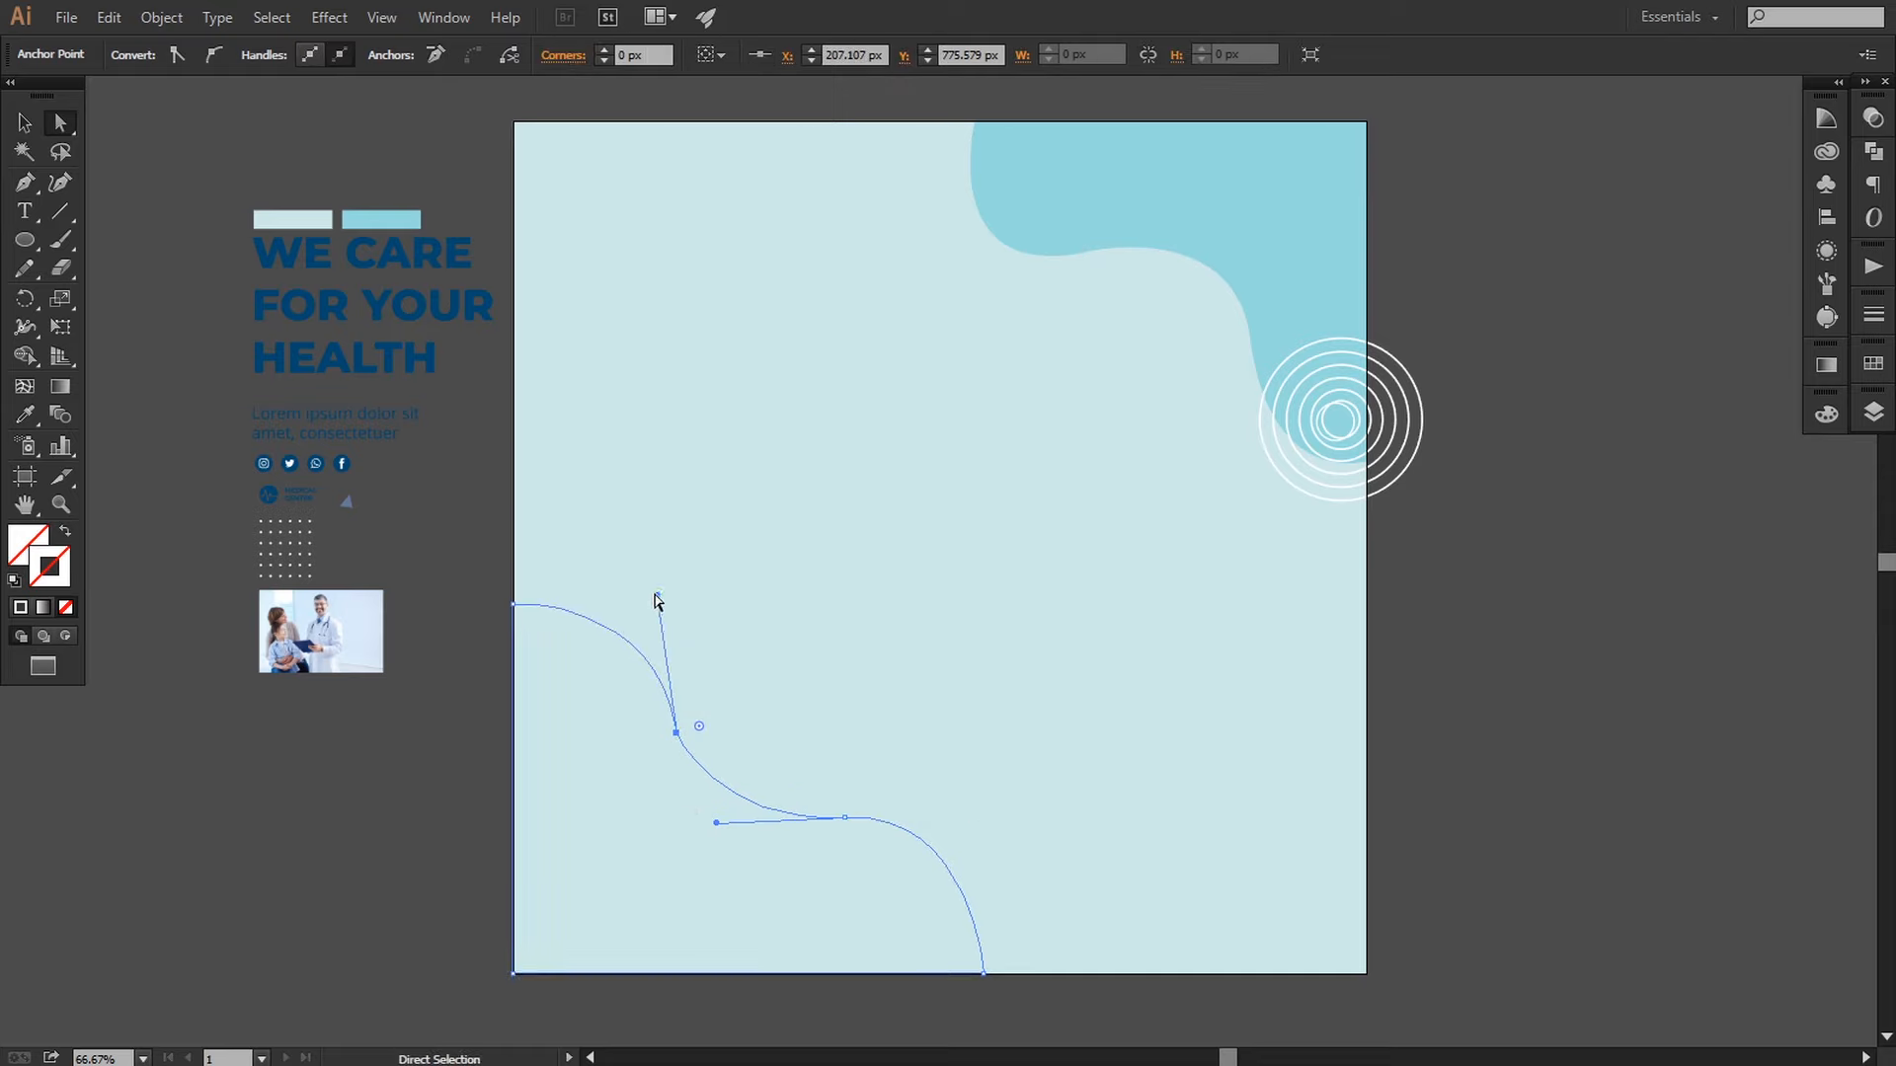
pyautogui.moveTo(658, 598); pyautogui.dragTo(626, 544)
pyautogui.moveTo(716, 822); pyautogui.dragTo(695, 836)
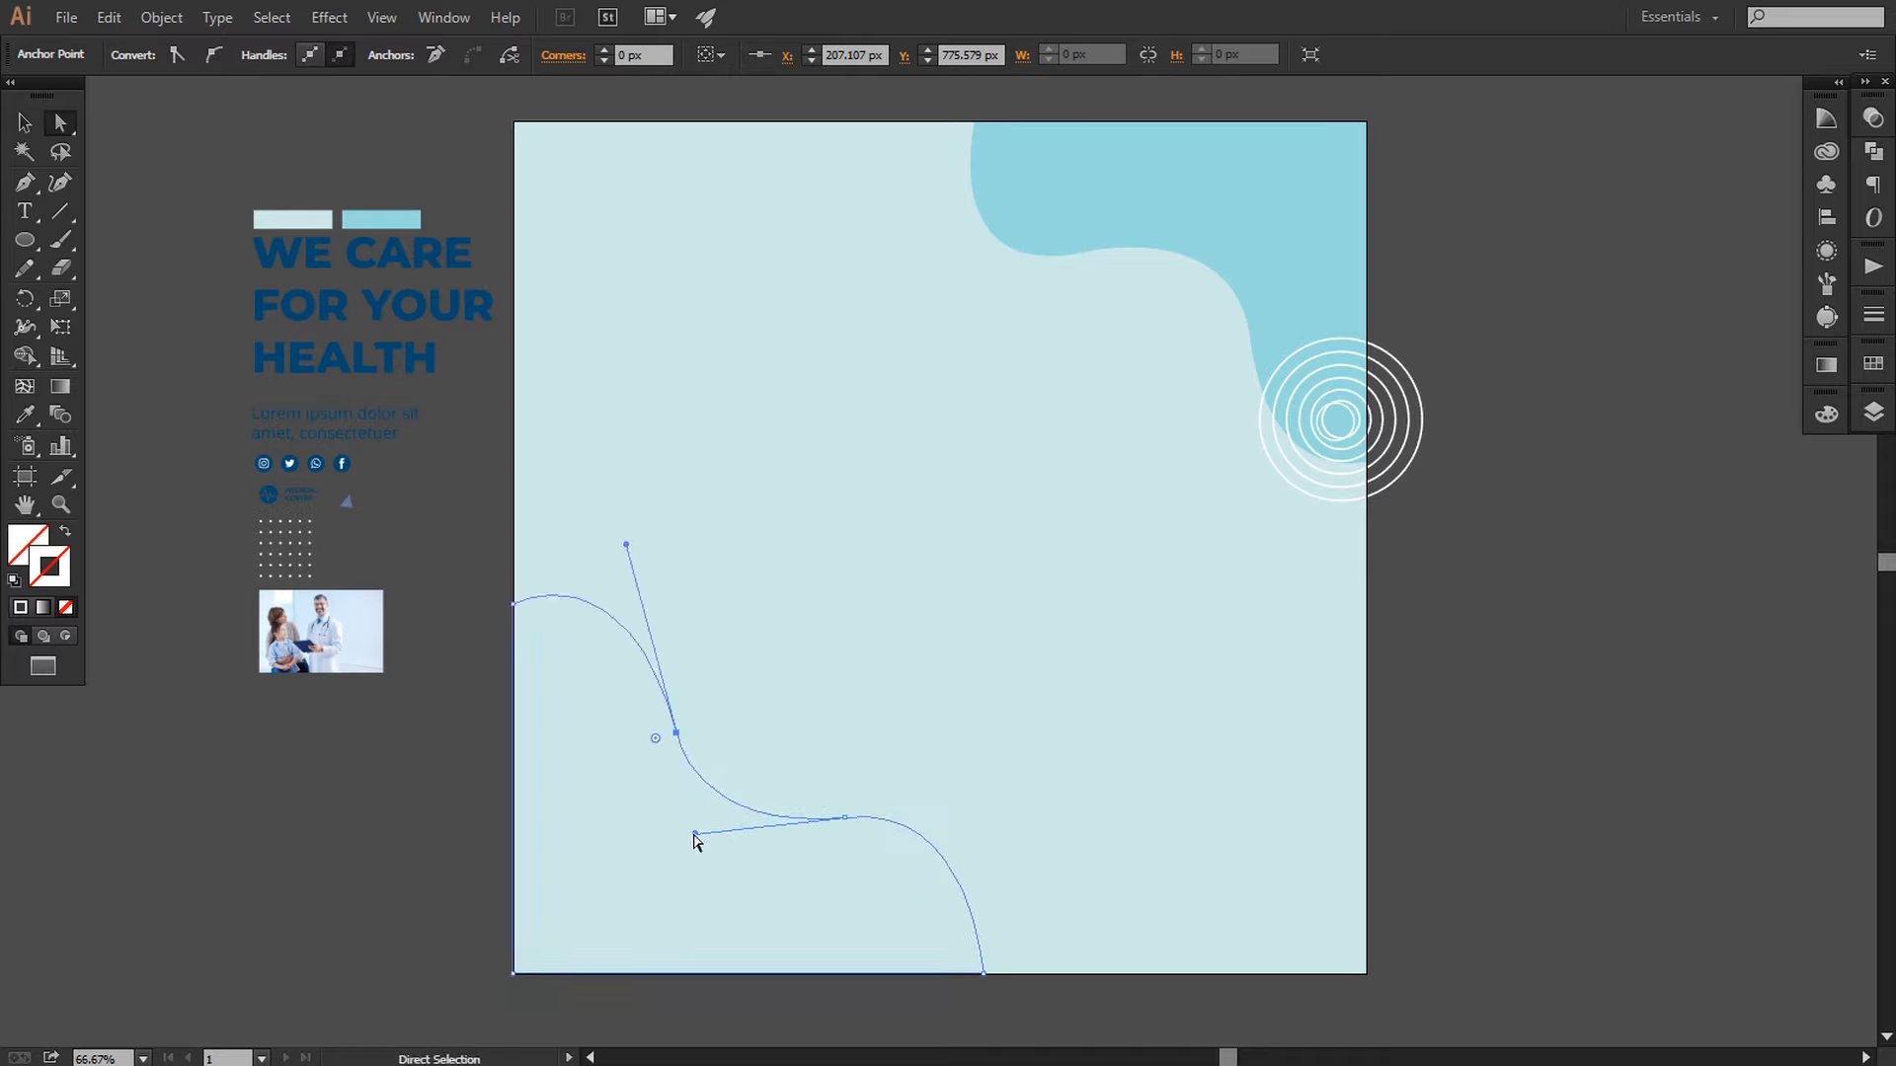
# Step: Fill the lower-left wavy shape with the light blue 94dade, sampled from the darker colour swatch beside the artboard, and deselect it
pyautogui.press('i')
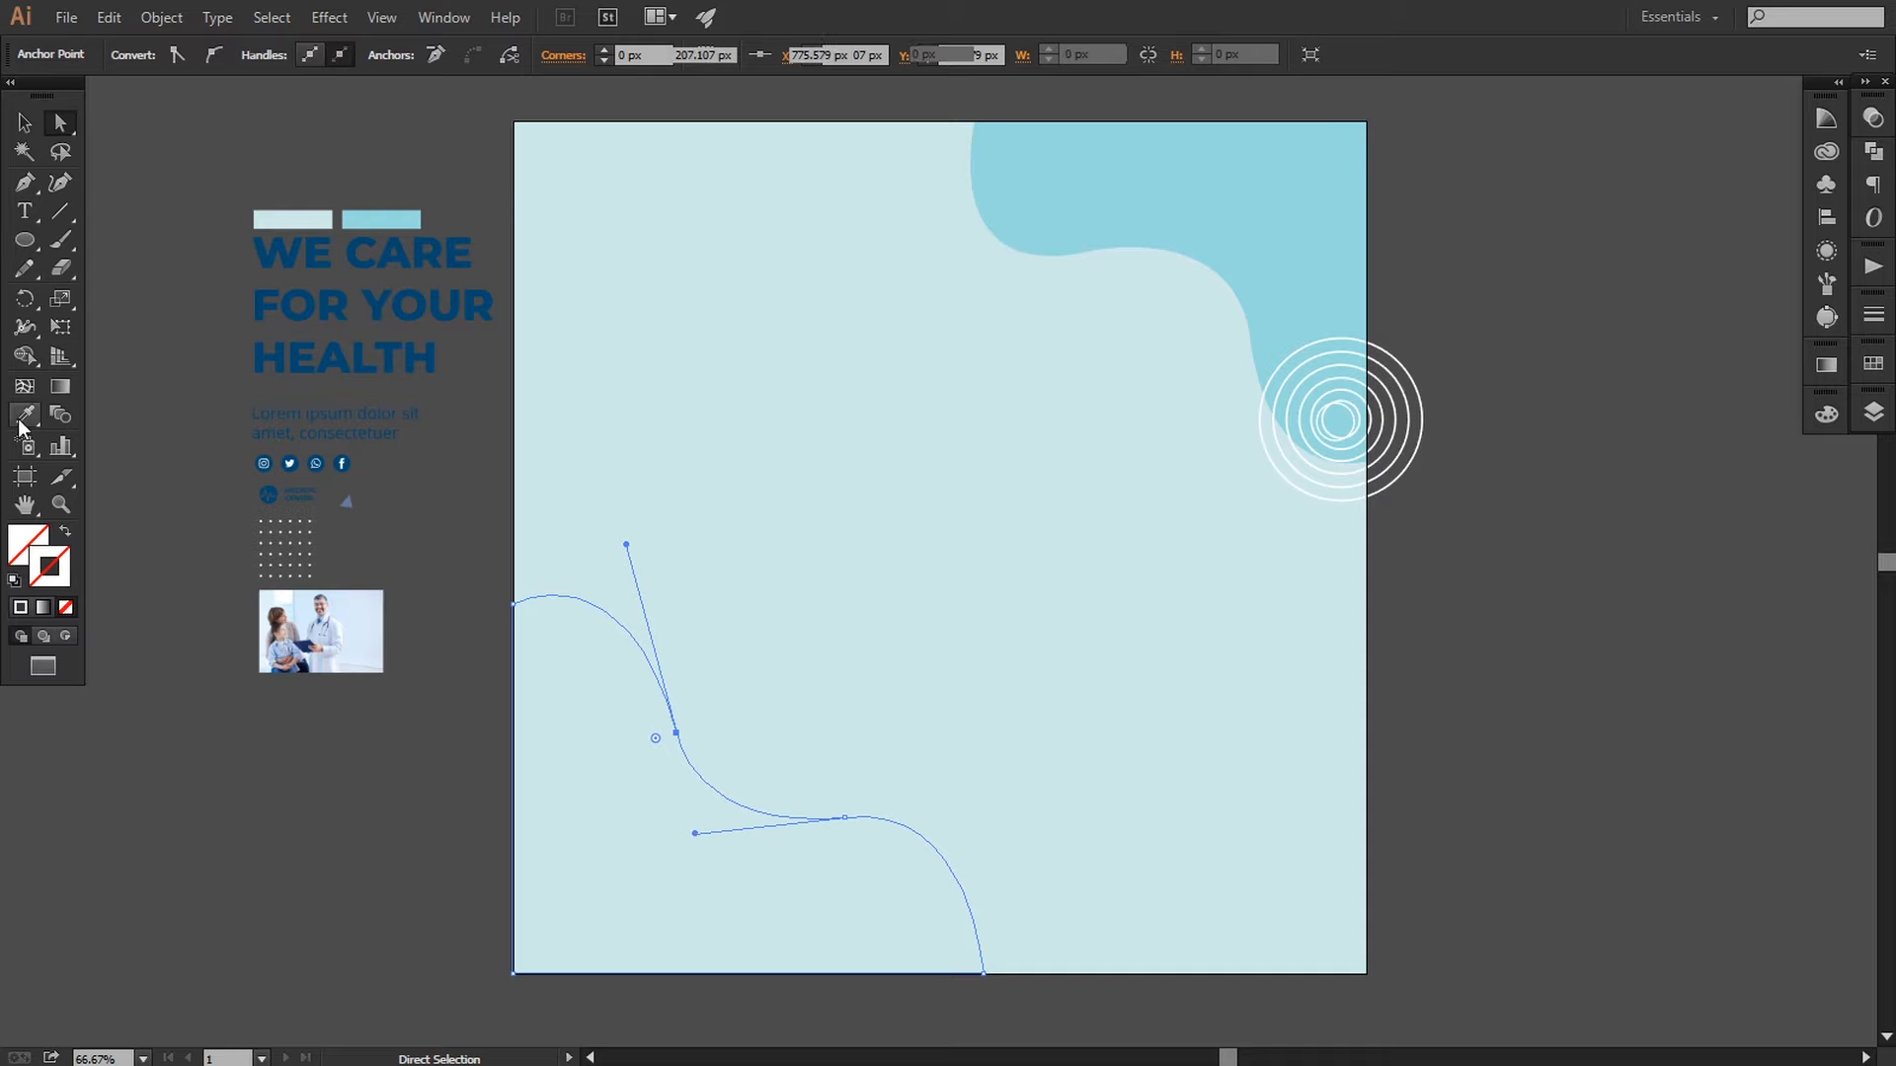
pyautogui.click(33, 551)
pyautogui.click(368, 213)
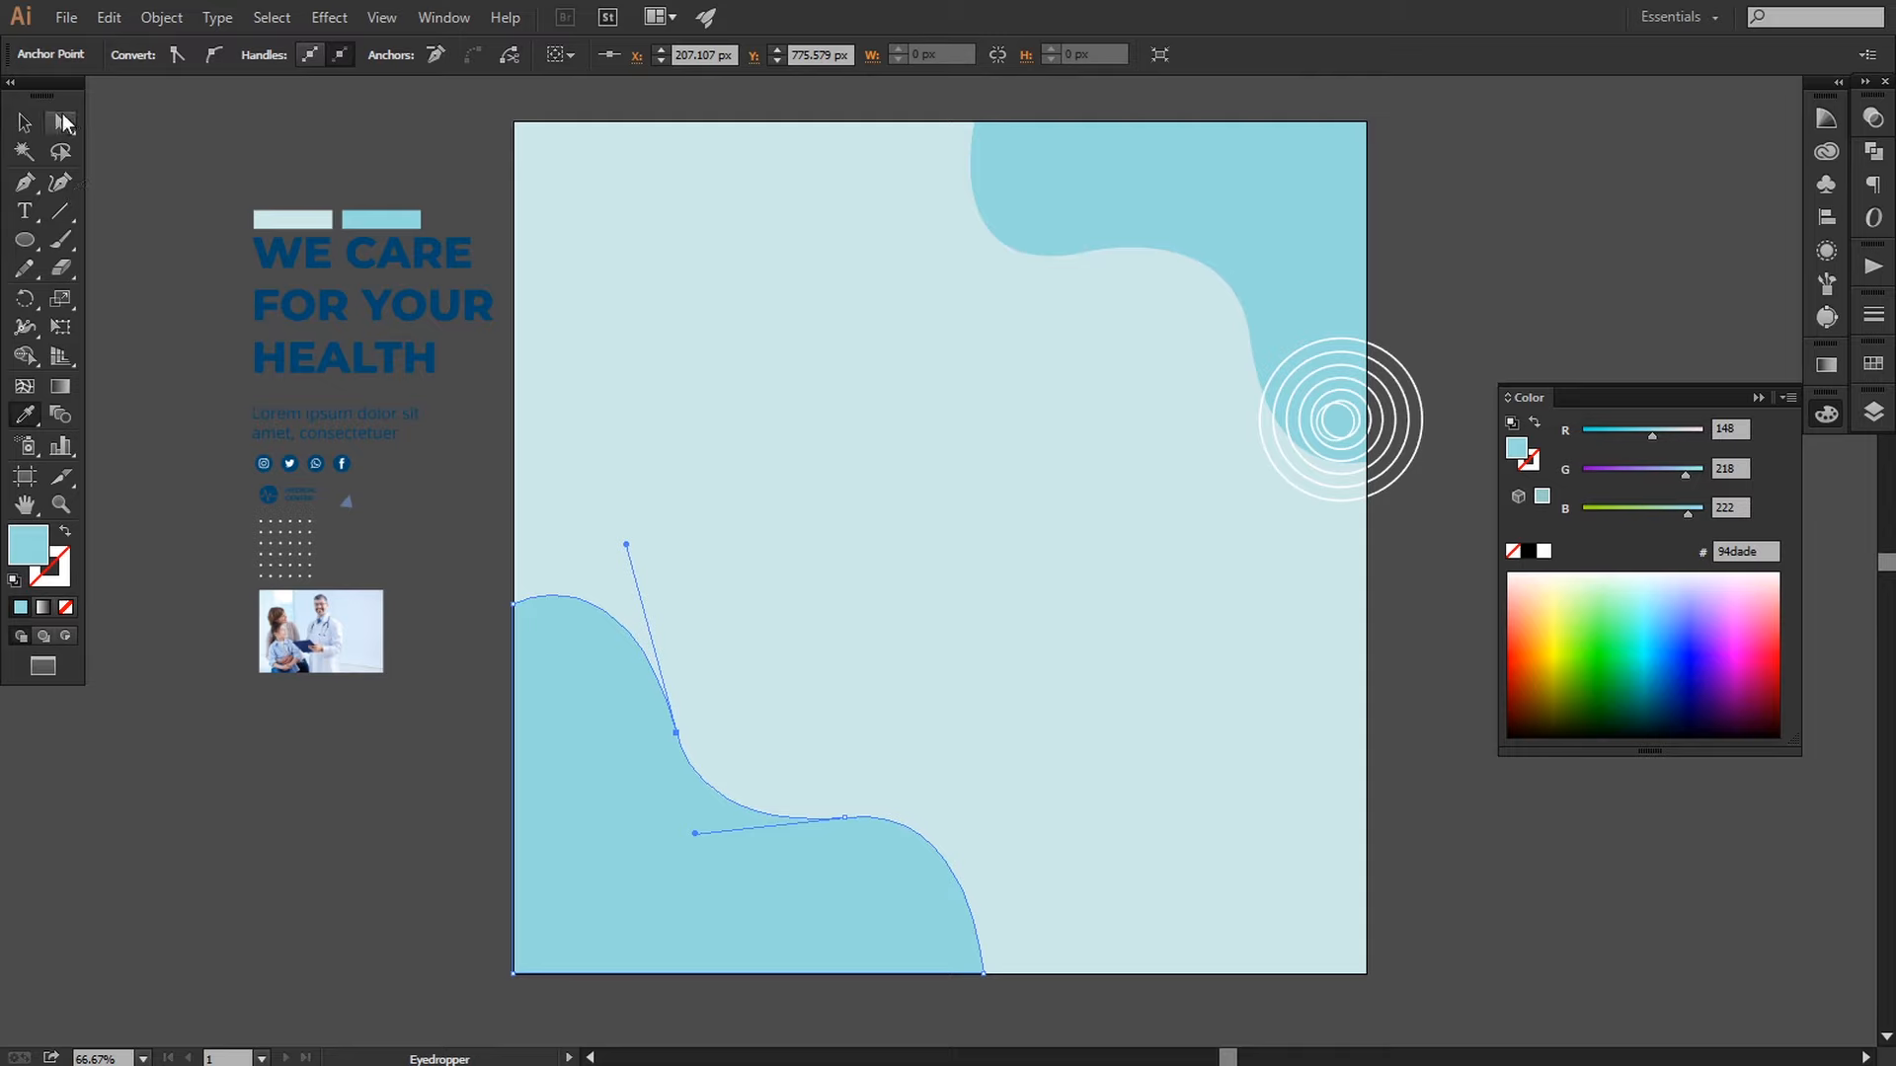
pyautogui.click(61, 122)
pyautogui.click(219, 261)
pyautogui.scroll(-1, 629, 773)
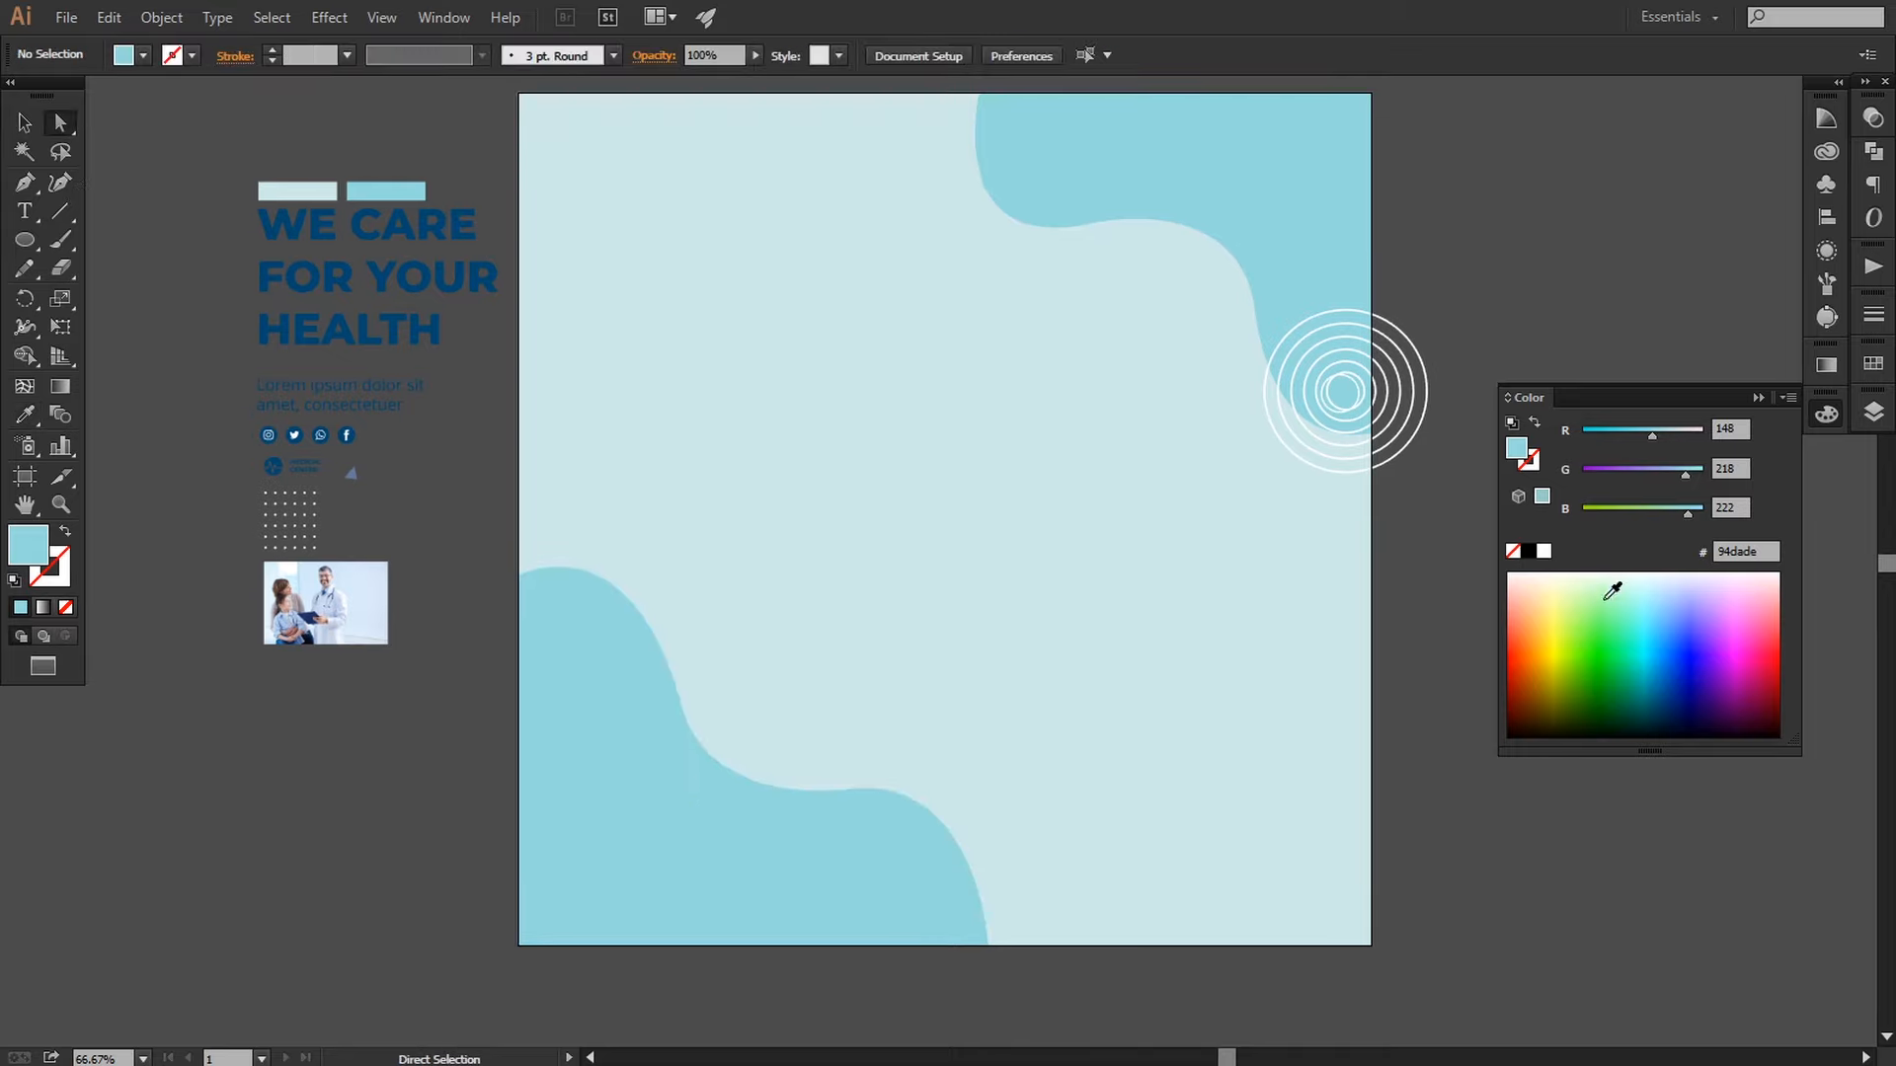
pyautogui.click(1759, 398)
pyautogui.moveTo(911, 533); pyautogui.dragTo(905, 572)
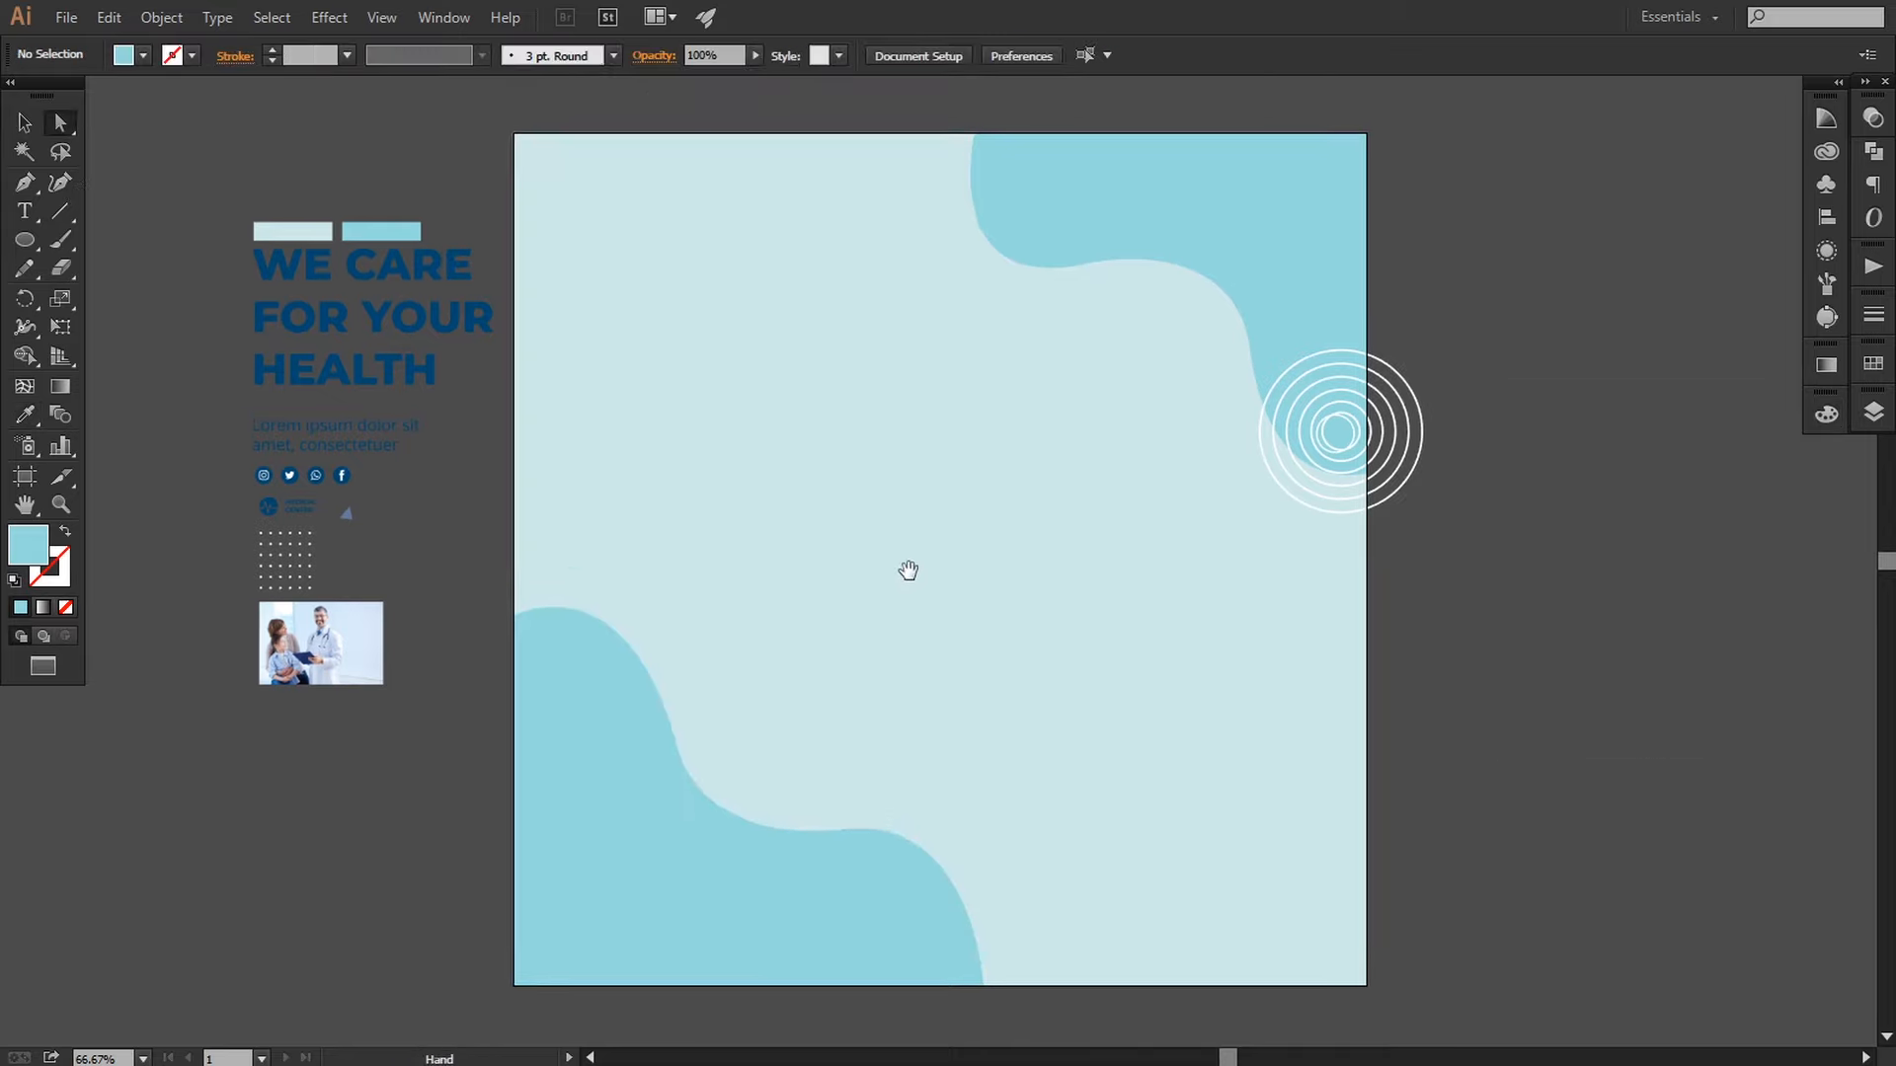
pyautogui.click(24, 122)
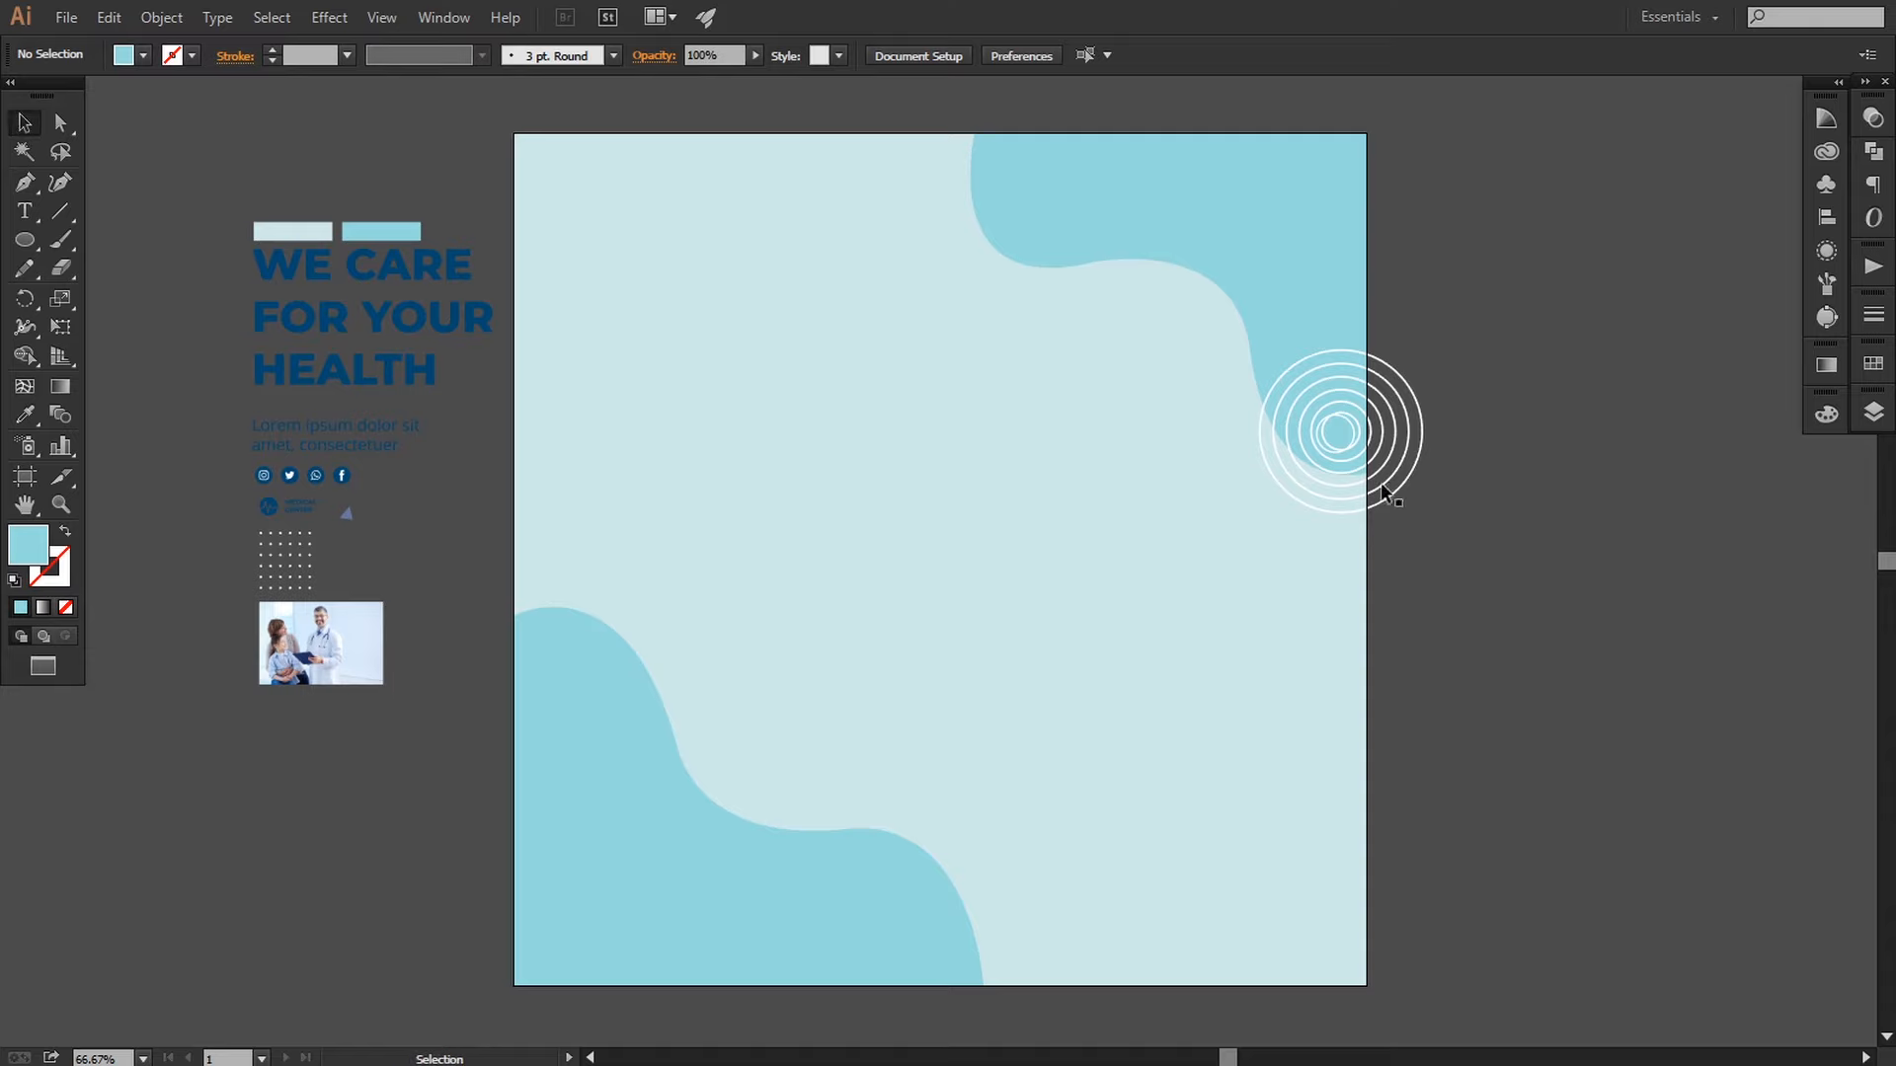
pyautogui.moveTo(1400, 494); pyautogui.dragTo(1389, 632)
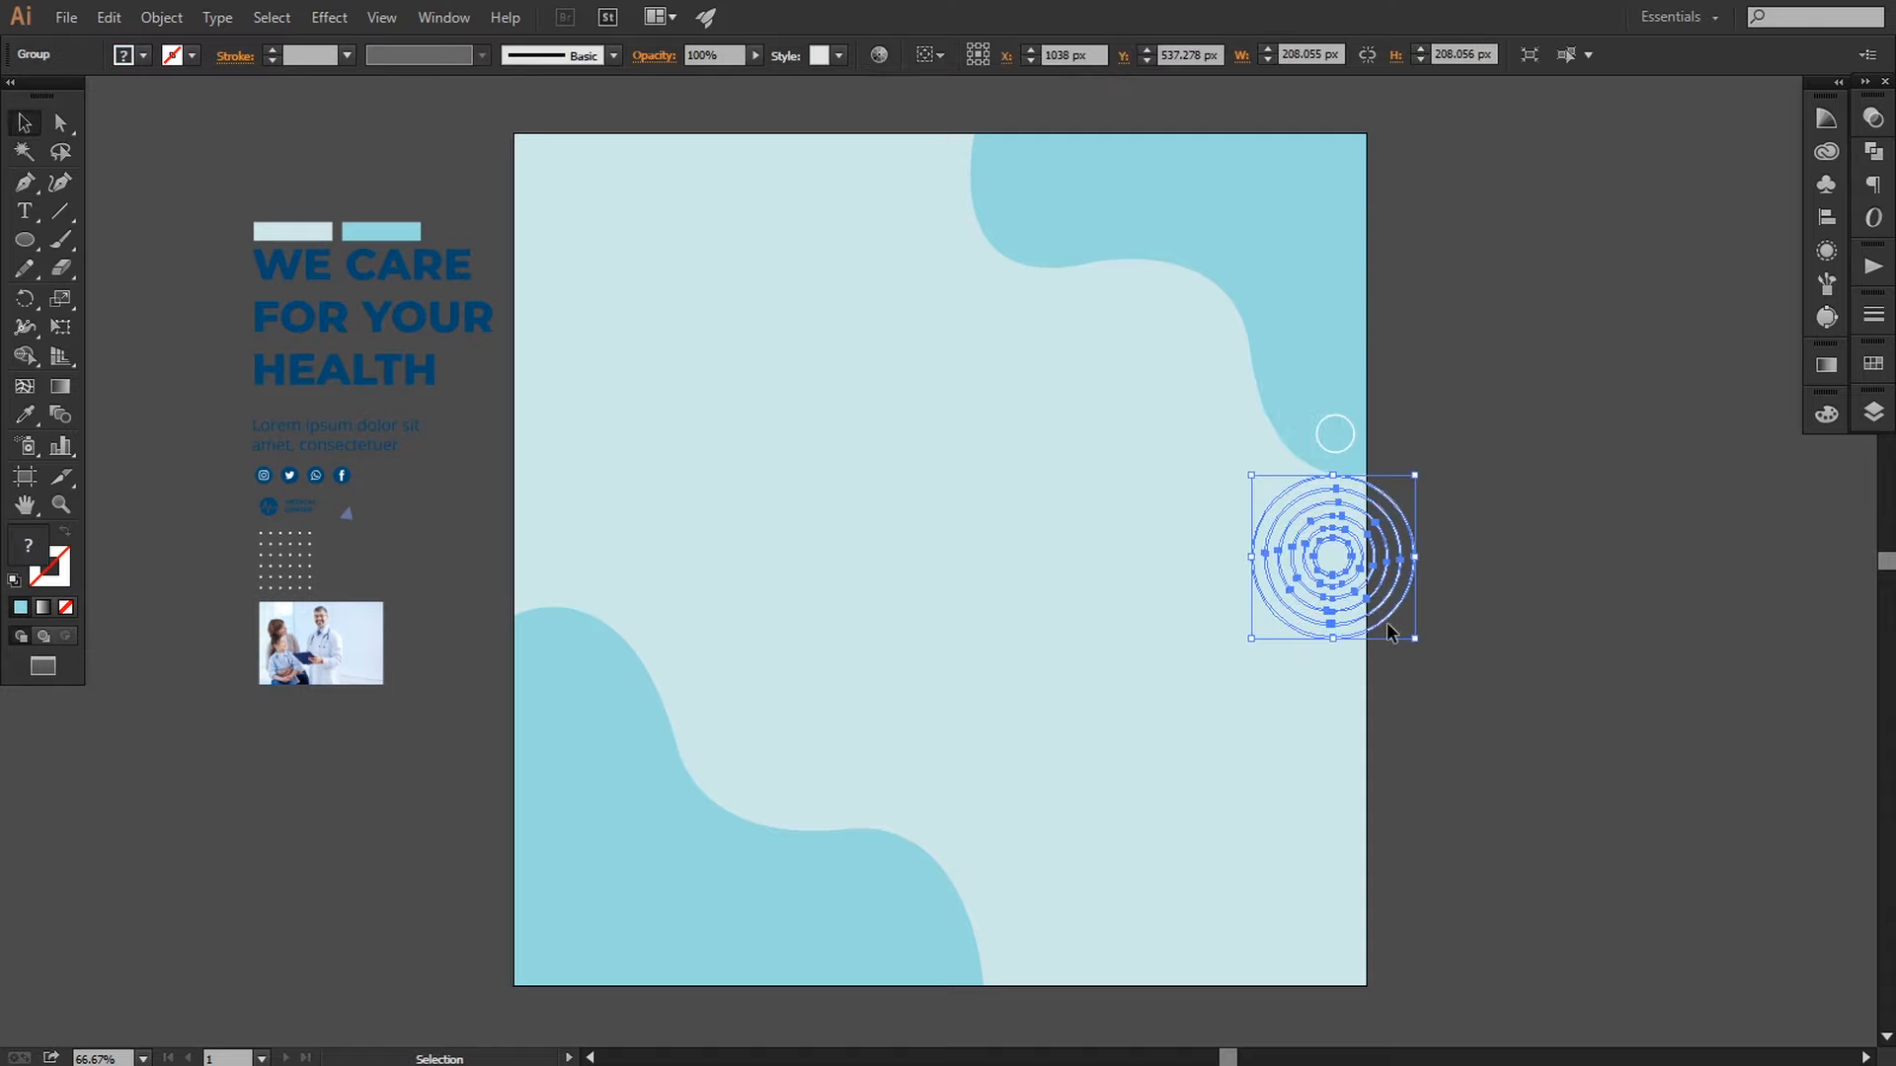
pyautogui.hotkey('ctrl', 'z')
pyautogui.click(1428, 613)
# Step: Delete the stray off-centre circle at the middle of the concentric circle group
pyautogui.hotkey('ctrl', '+')
pyautogui.hotkey('ctrl', '+')
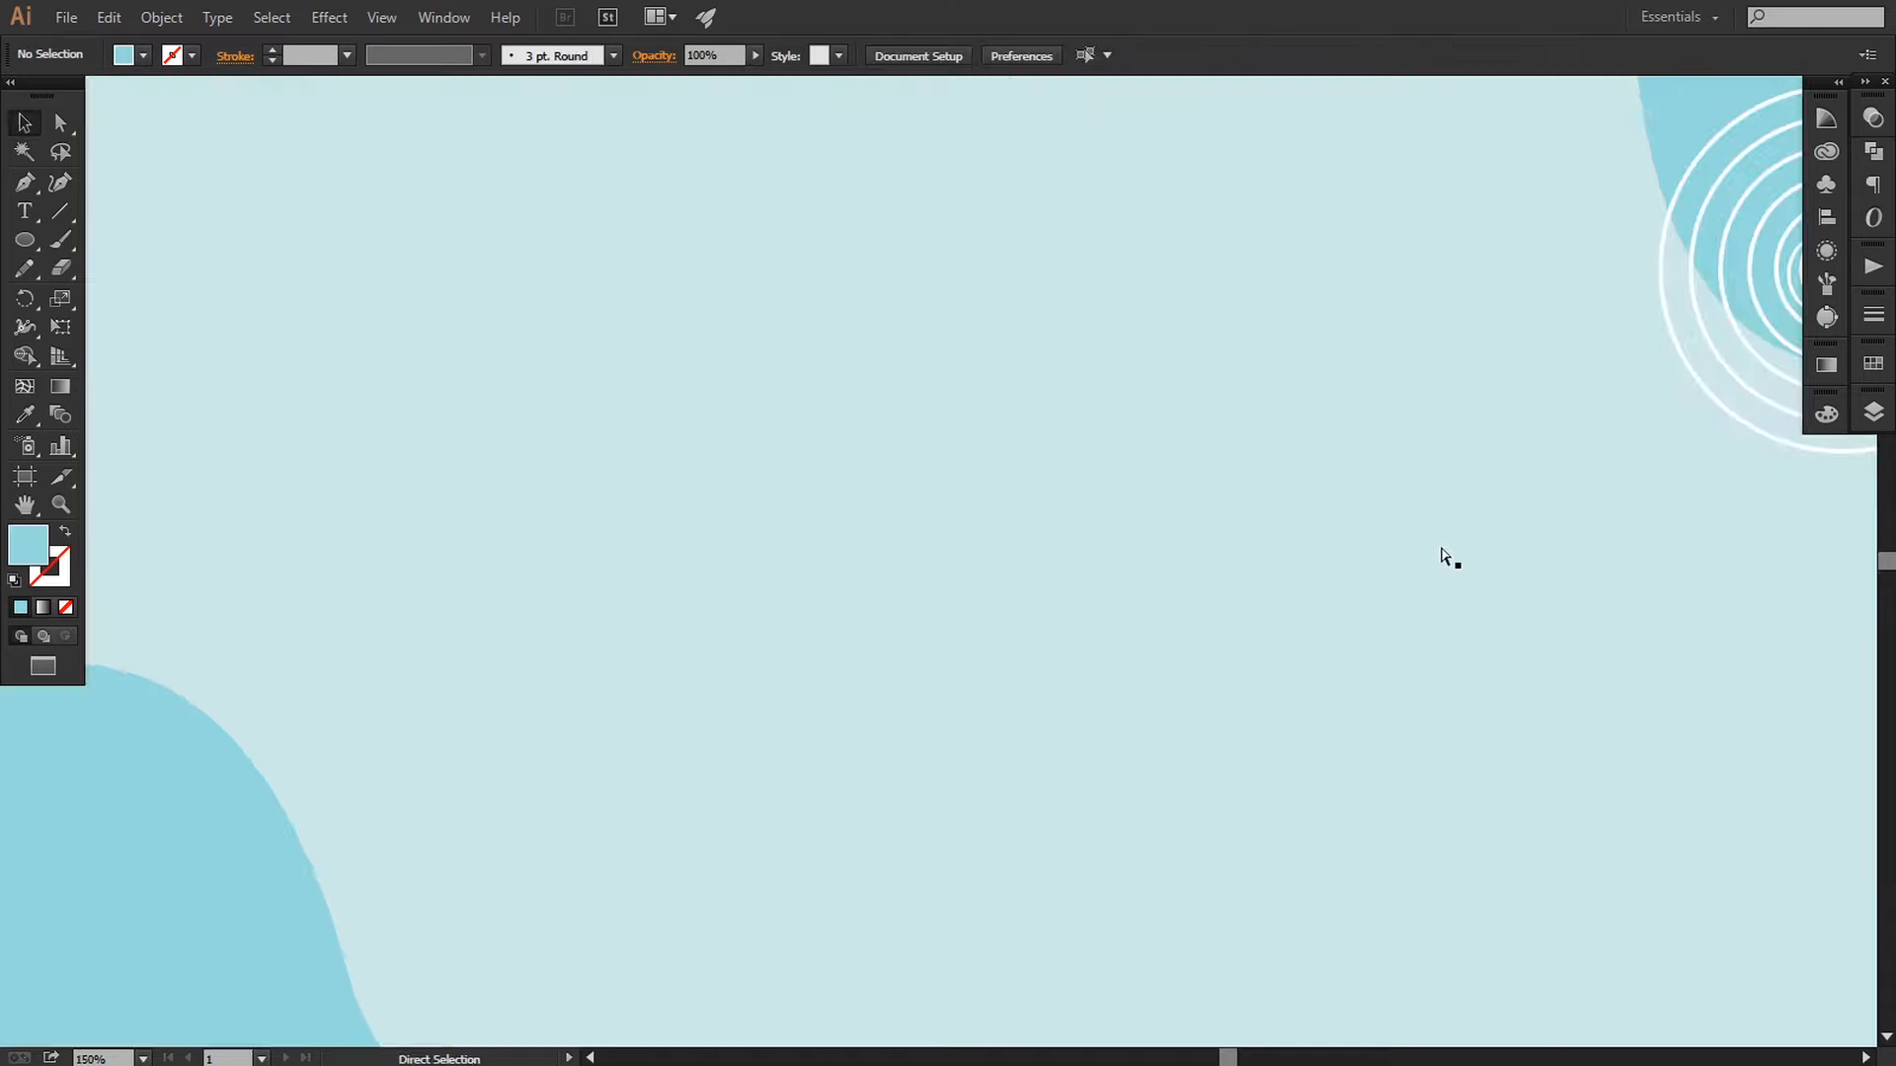
pyautogui.moveTo(1531, 466); pyautogui.dragTo(634, 797)
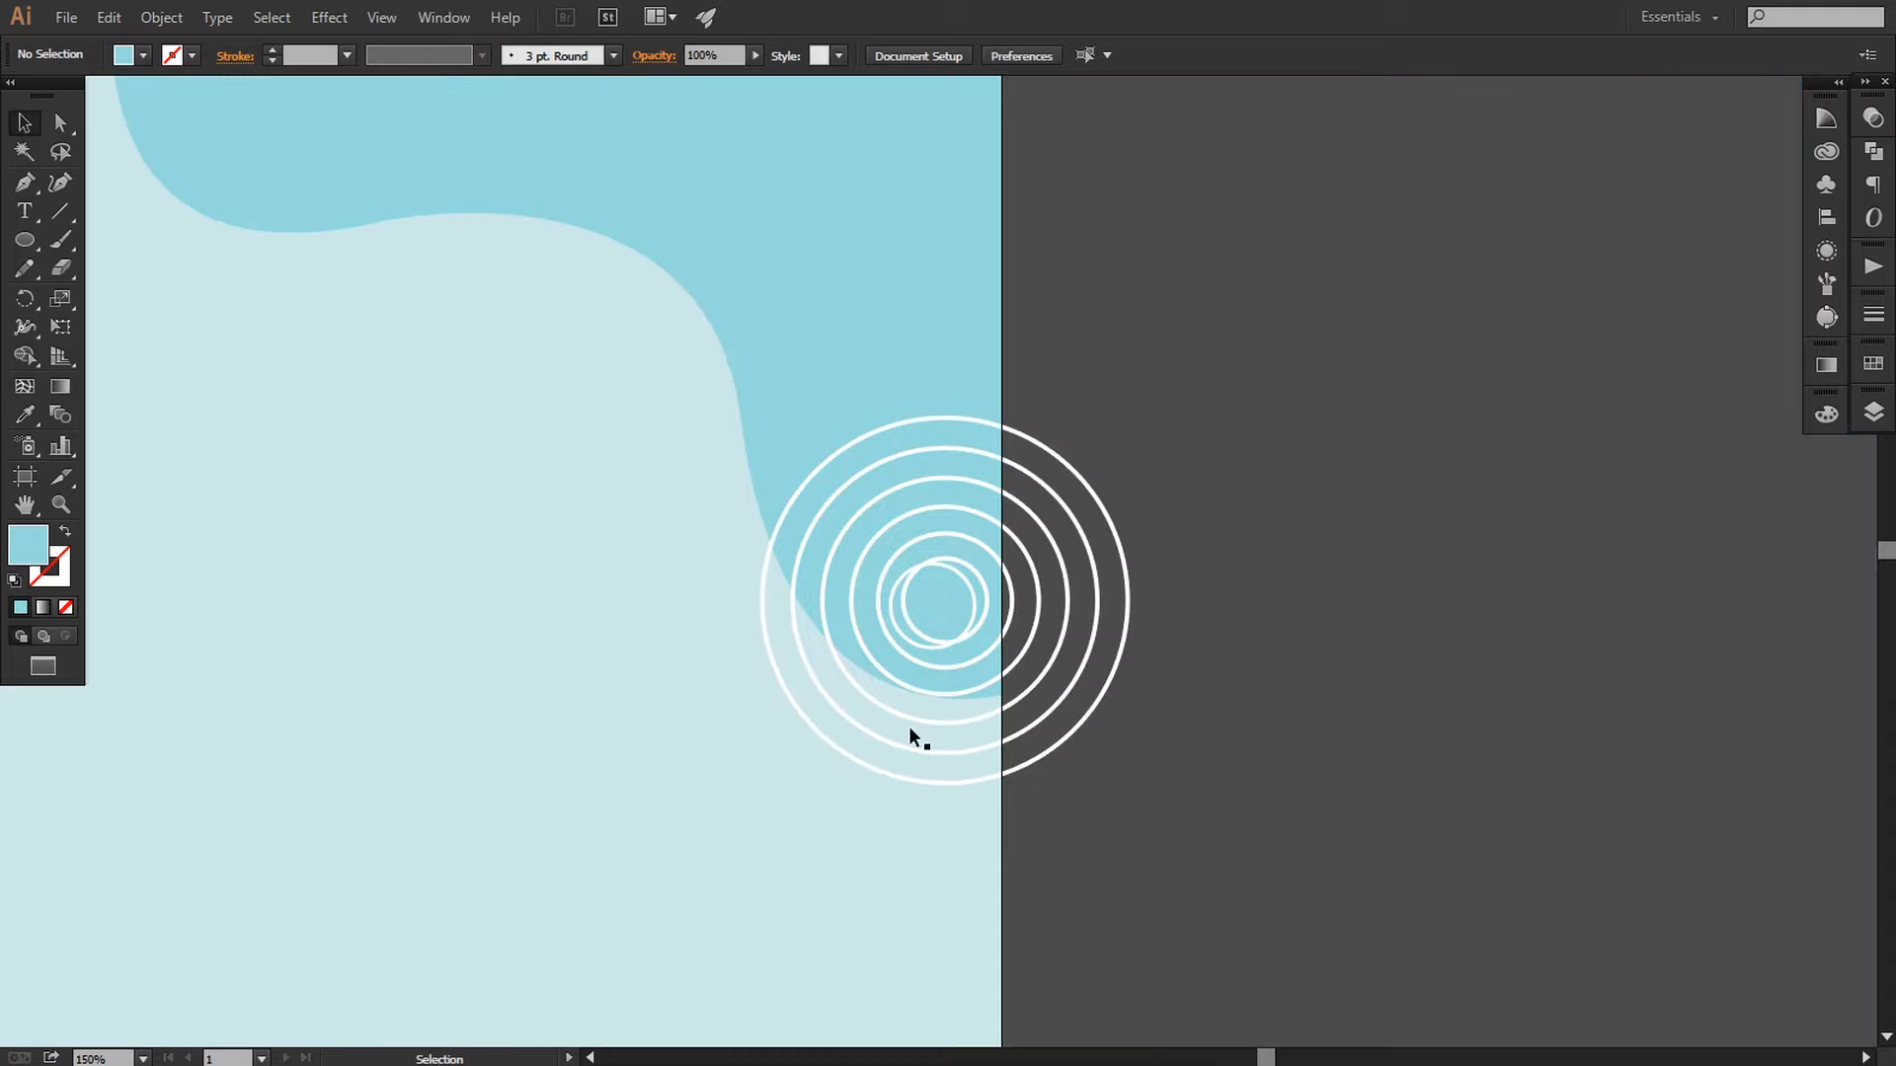
pyautogui.click(985, 601)
pyautogui.click(898, 631)
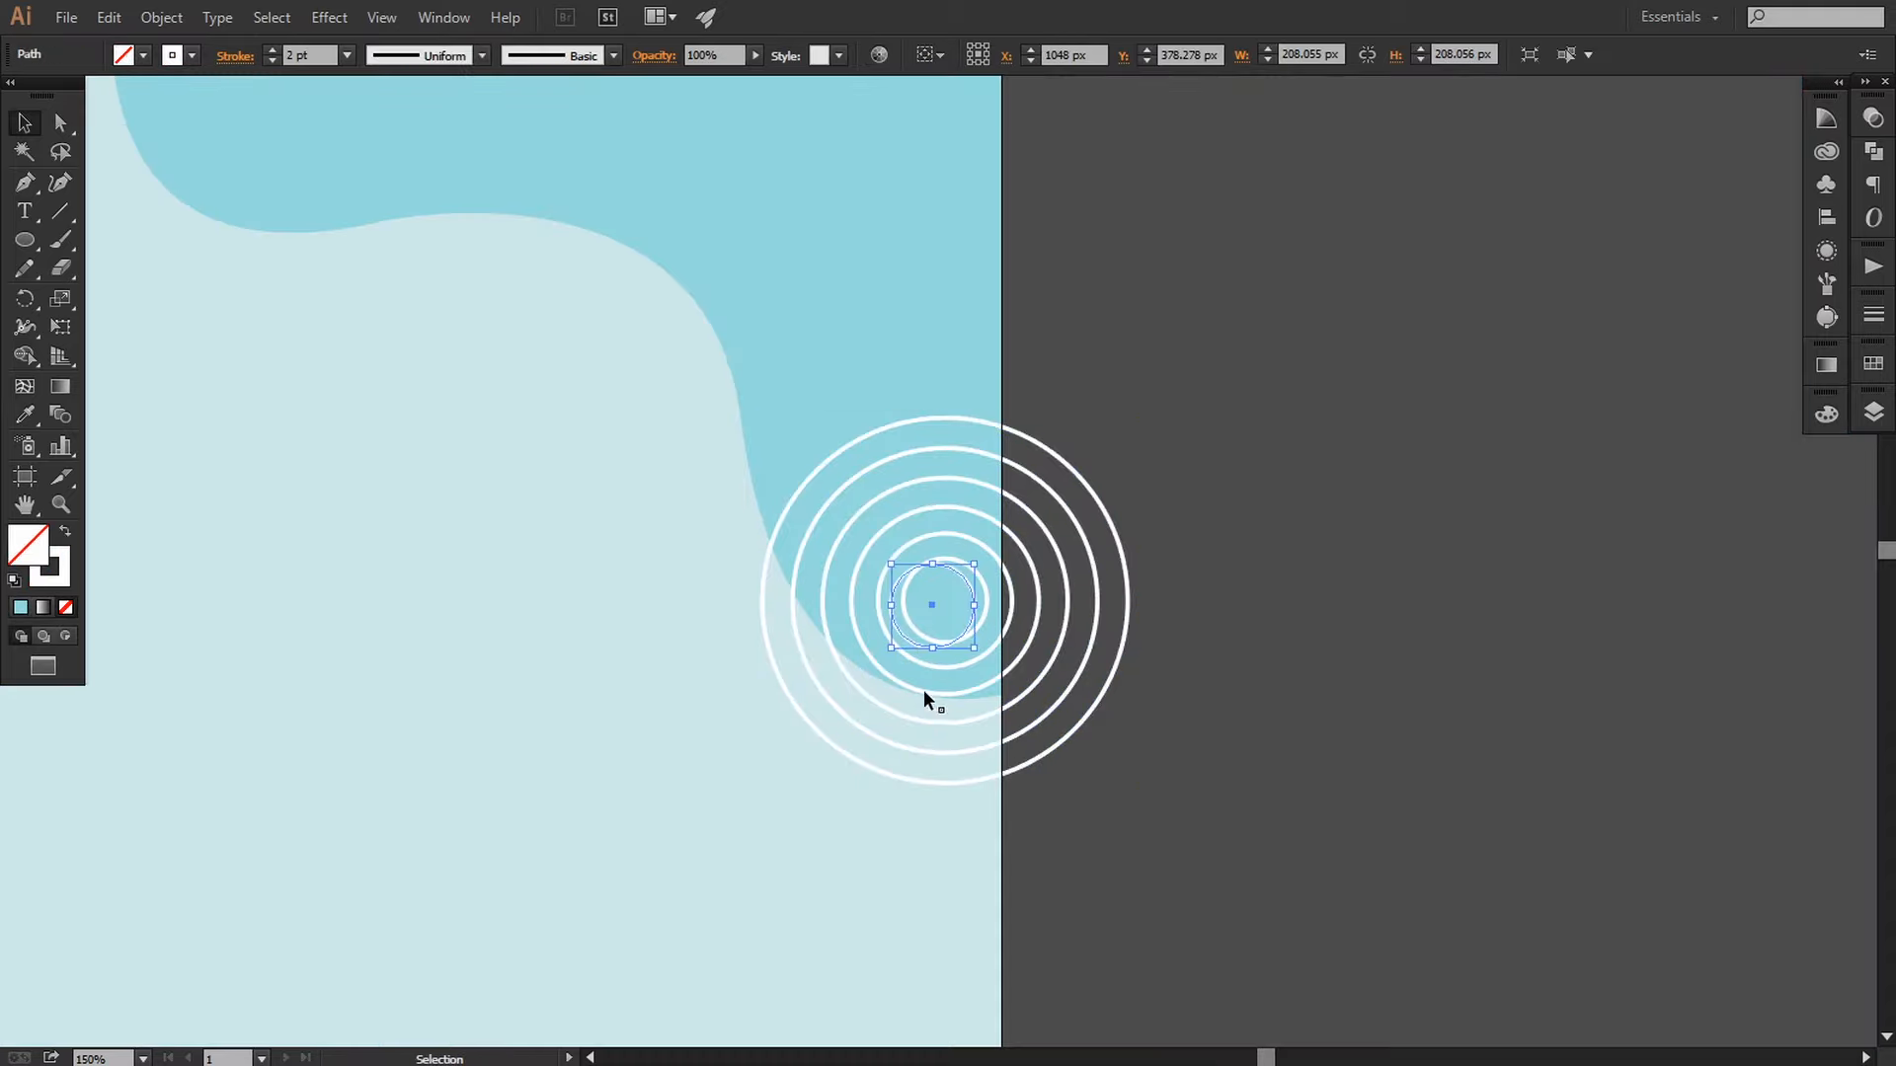
pyautogui.press('Delete')
# Step: Duplicate the concentric circle group onto the artboard's lower left edge and enlarge the copy to about 247 px wide
pyautogui.hotkey('ctrl', '-')
pyautogui.hotkey('ctrl', '-')
pyautogui.moveTo(1077, 709); pyautogui.dragTo(1396, 510)
pyautogui.moveTo(1318, 437); pyautogui.dragTo(546, 843)
pyautogui.click(1349, 802)
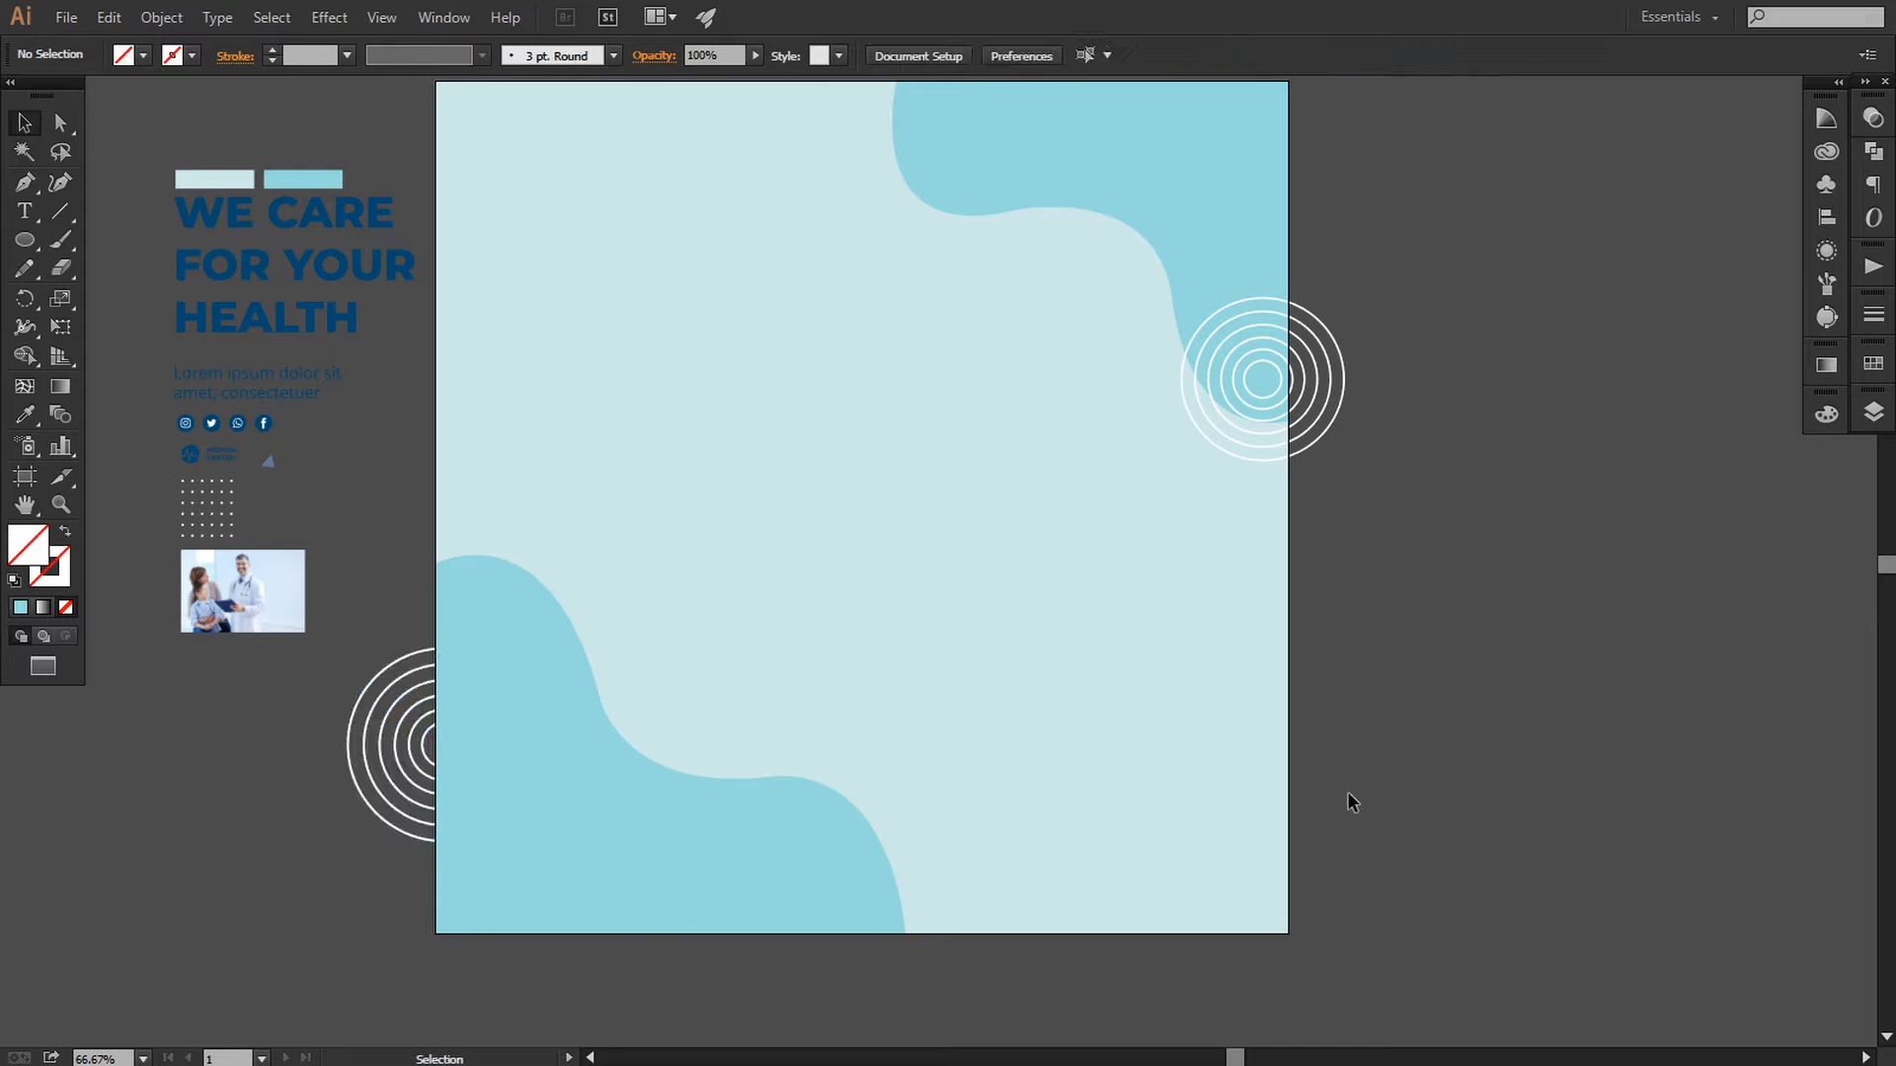
# Step: Bring the lower-left concentric circle group to the front, above the background and wavy shape
pyautogui.click(401, 786)
pyautogui.rightClick(397, 781)
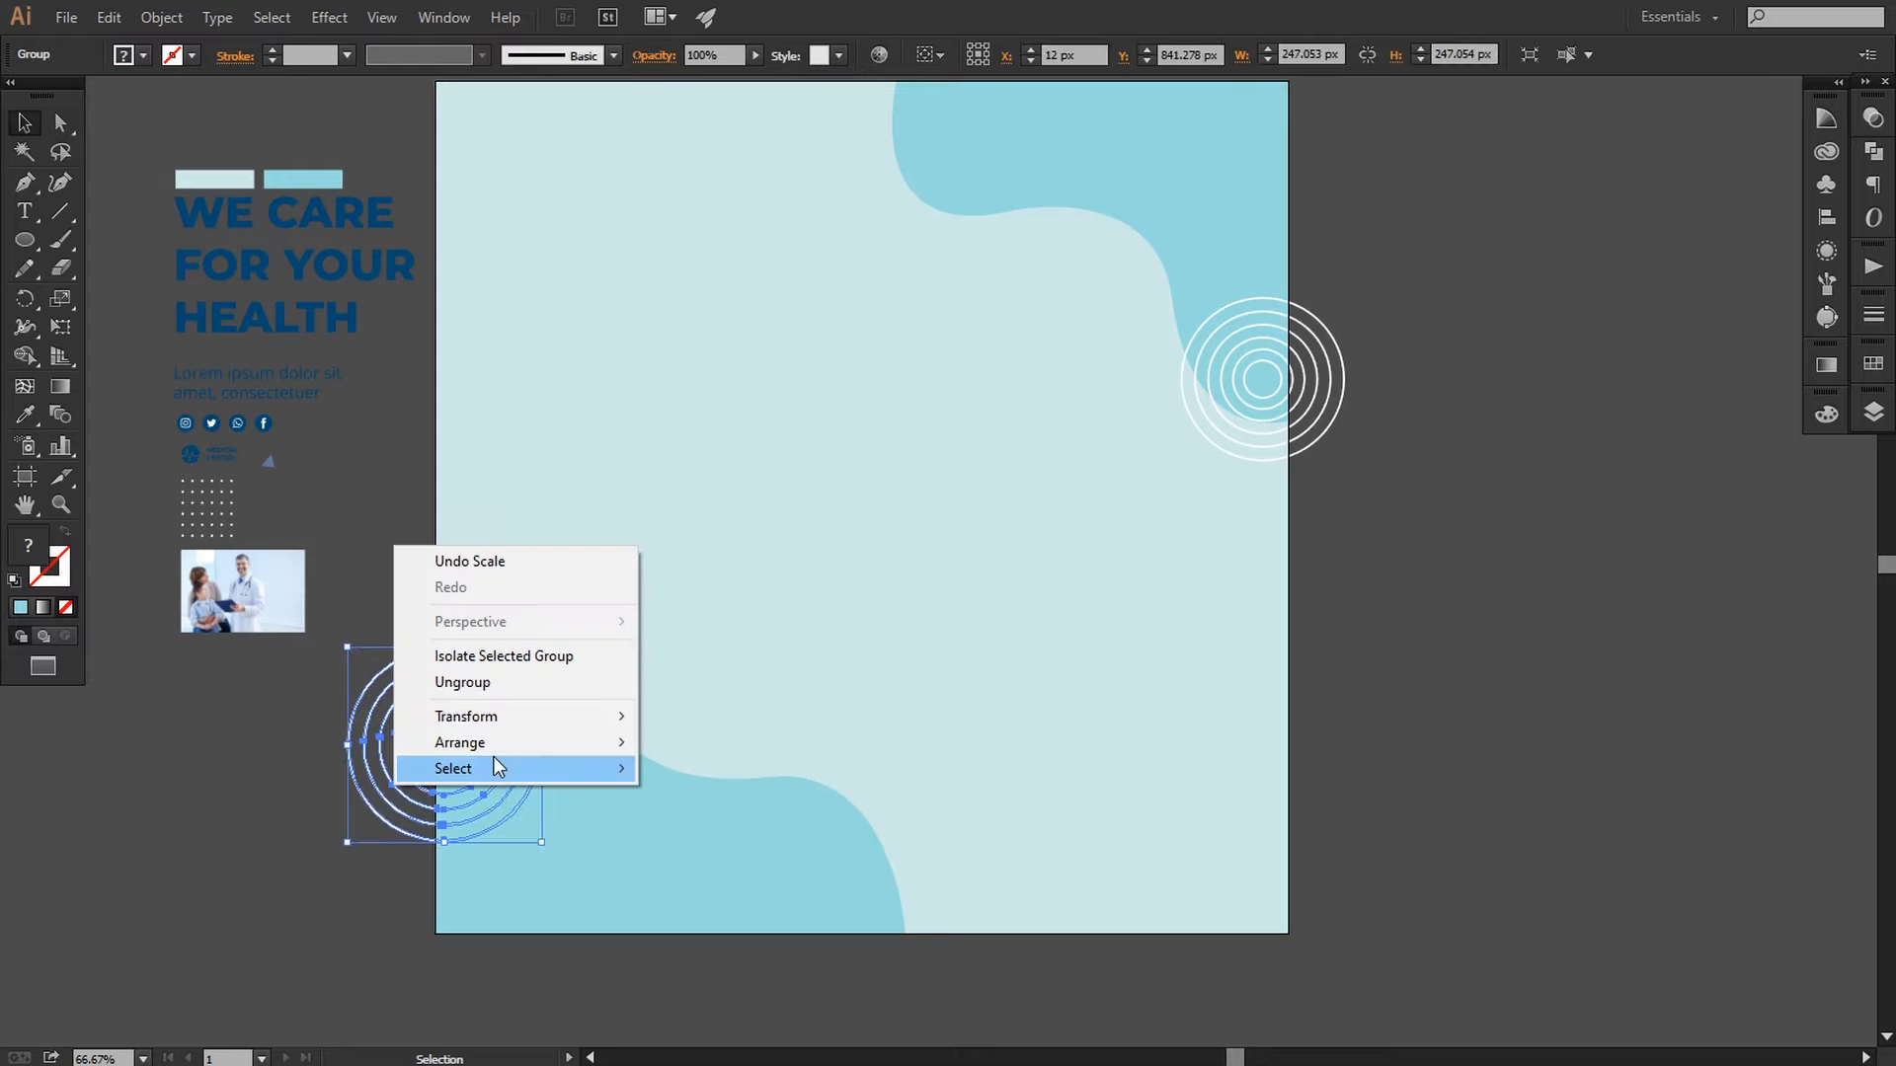
pyautogui.moveTo(474, 745)
pyautogui.click(721, 743)
pyautogui.click(1372, 720)
# Step: Draw the left side of a wavy blob outline mid-artboard with the Pen tool, from about X 620, Y 372 px to X 483, Y 722 px
pyautogui.press('space')
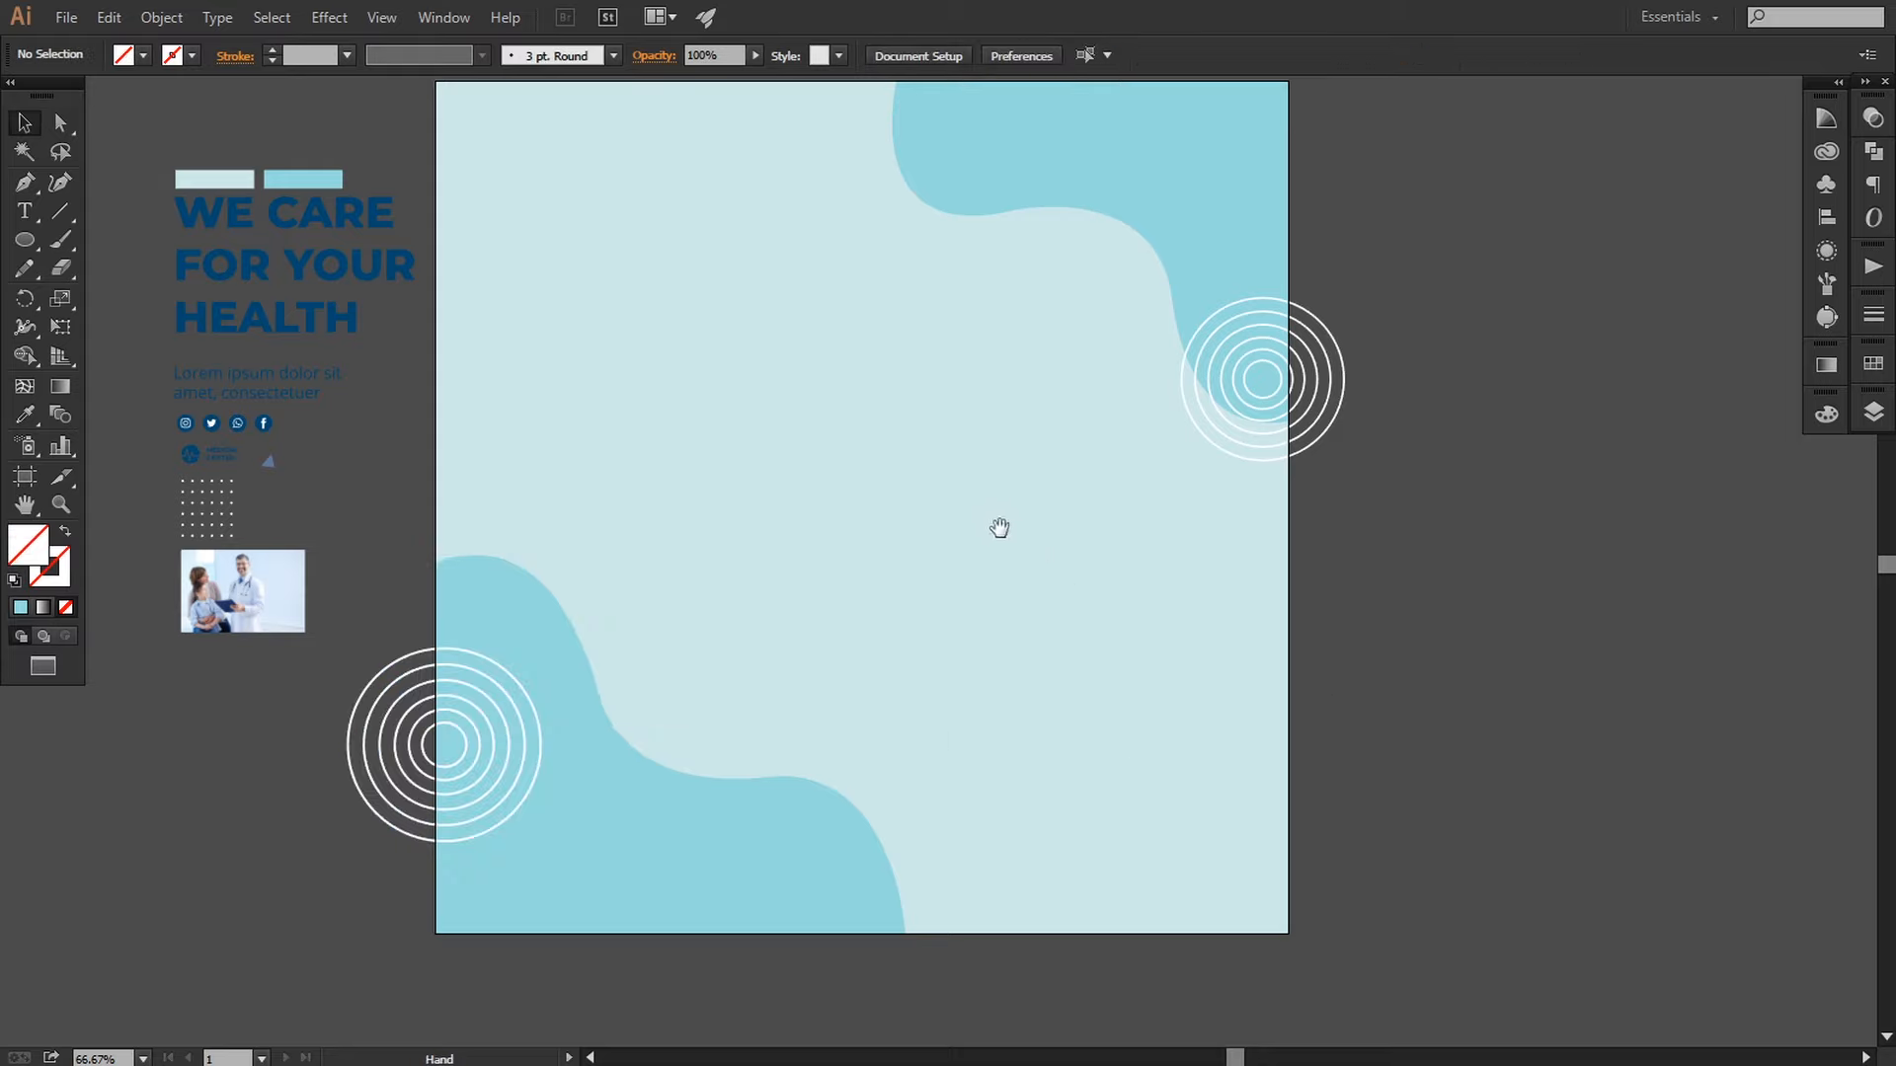
pyautogui.moveTo(999, 529); pyautogui.dragTo(890, 560)
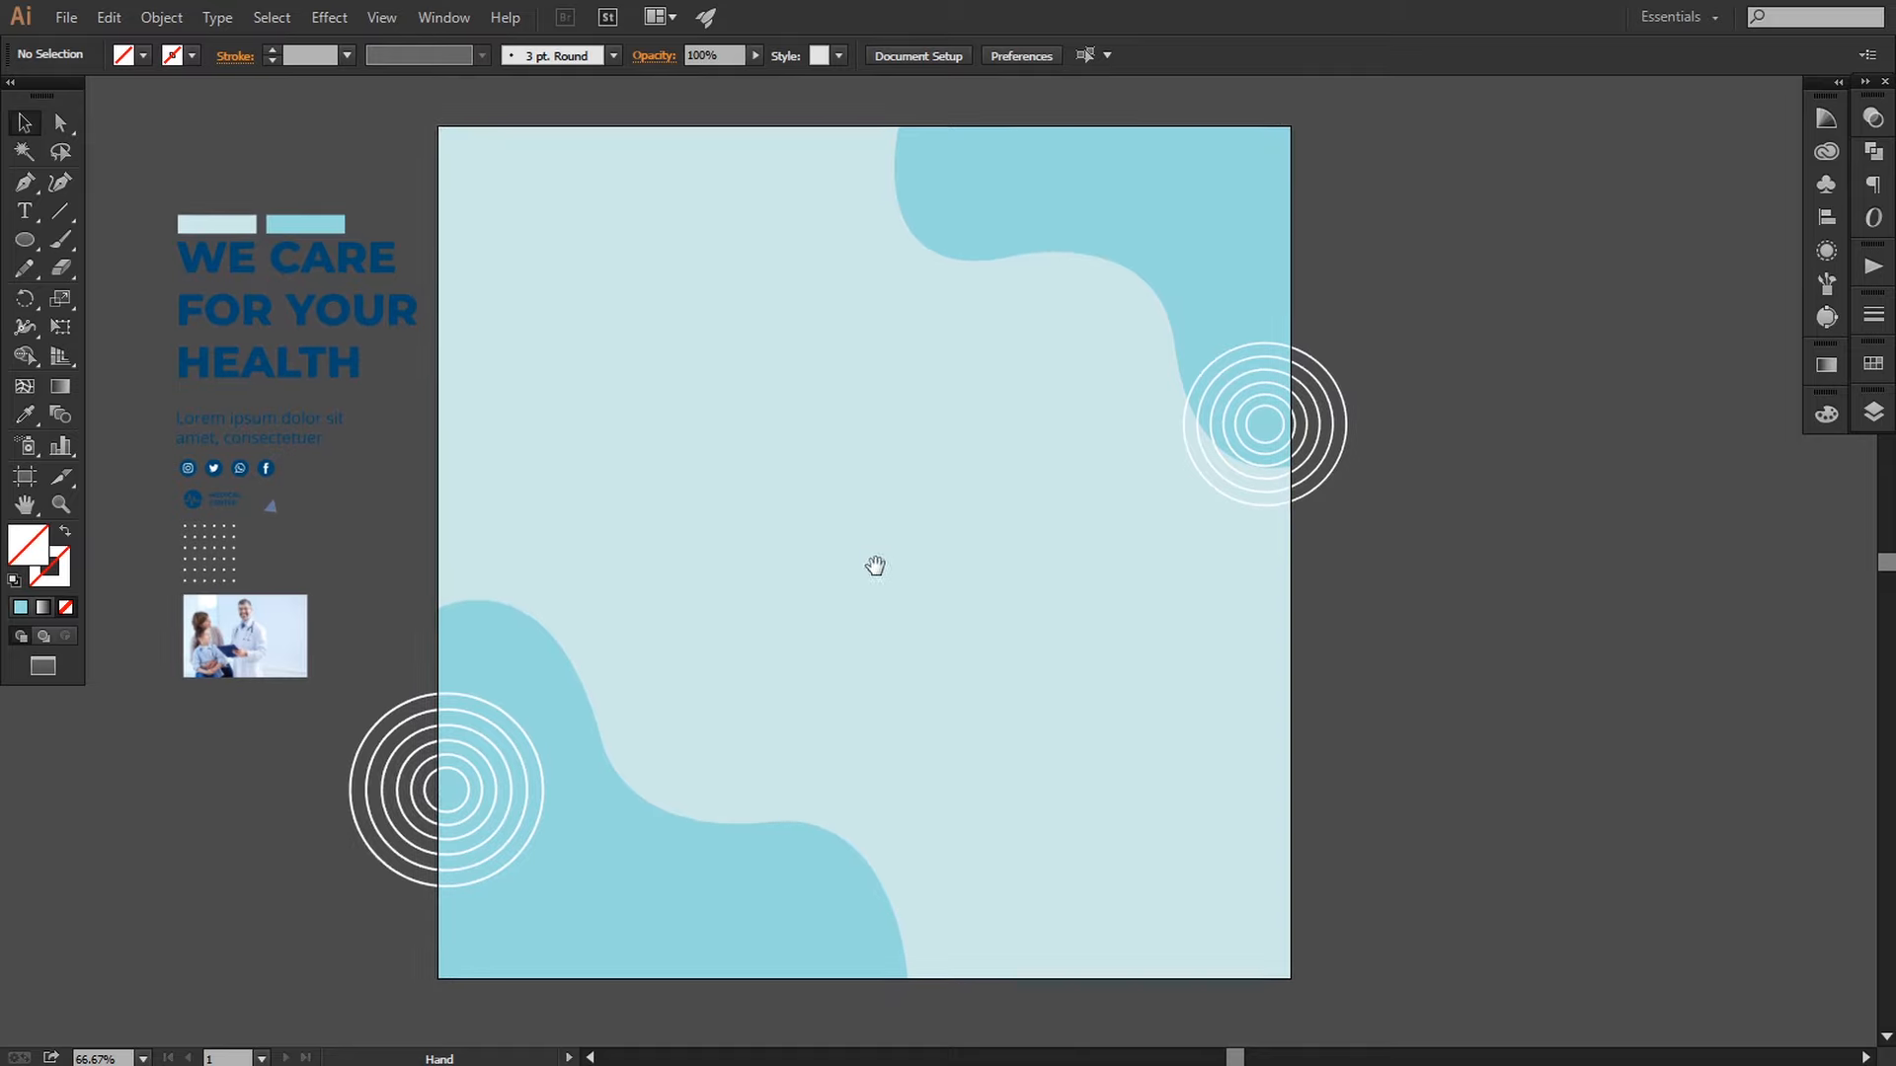
pyautogui.click(24, 182)
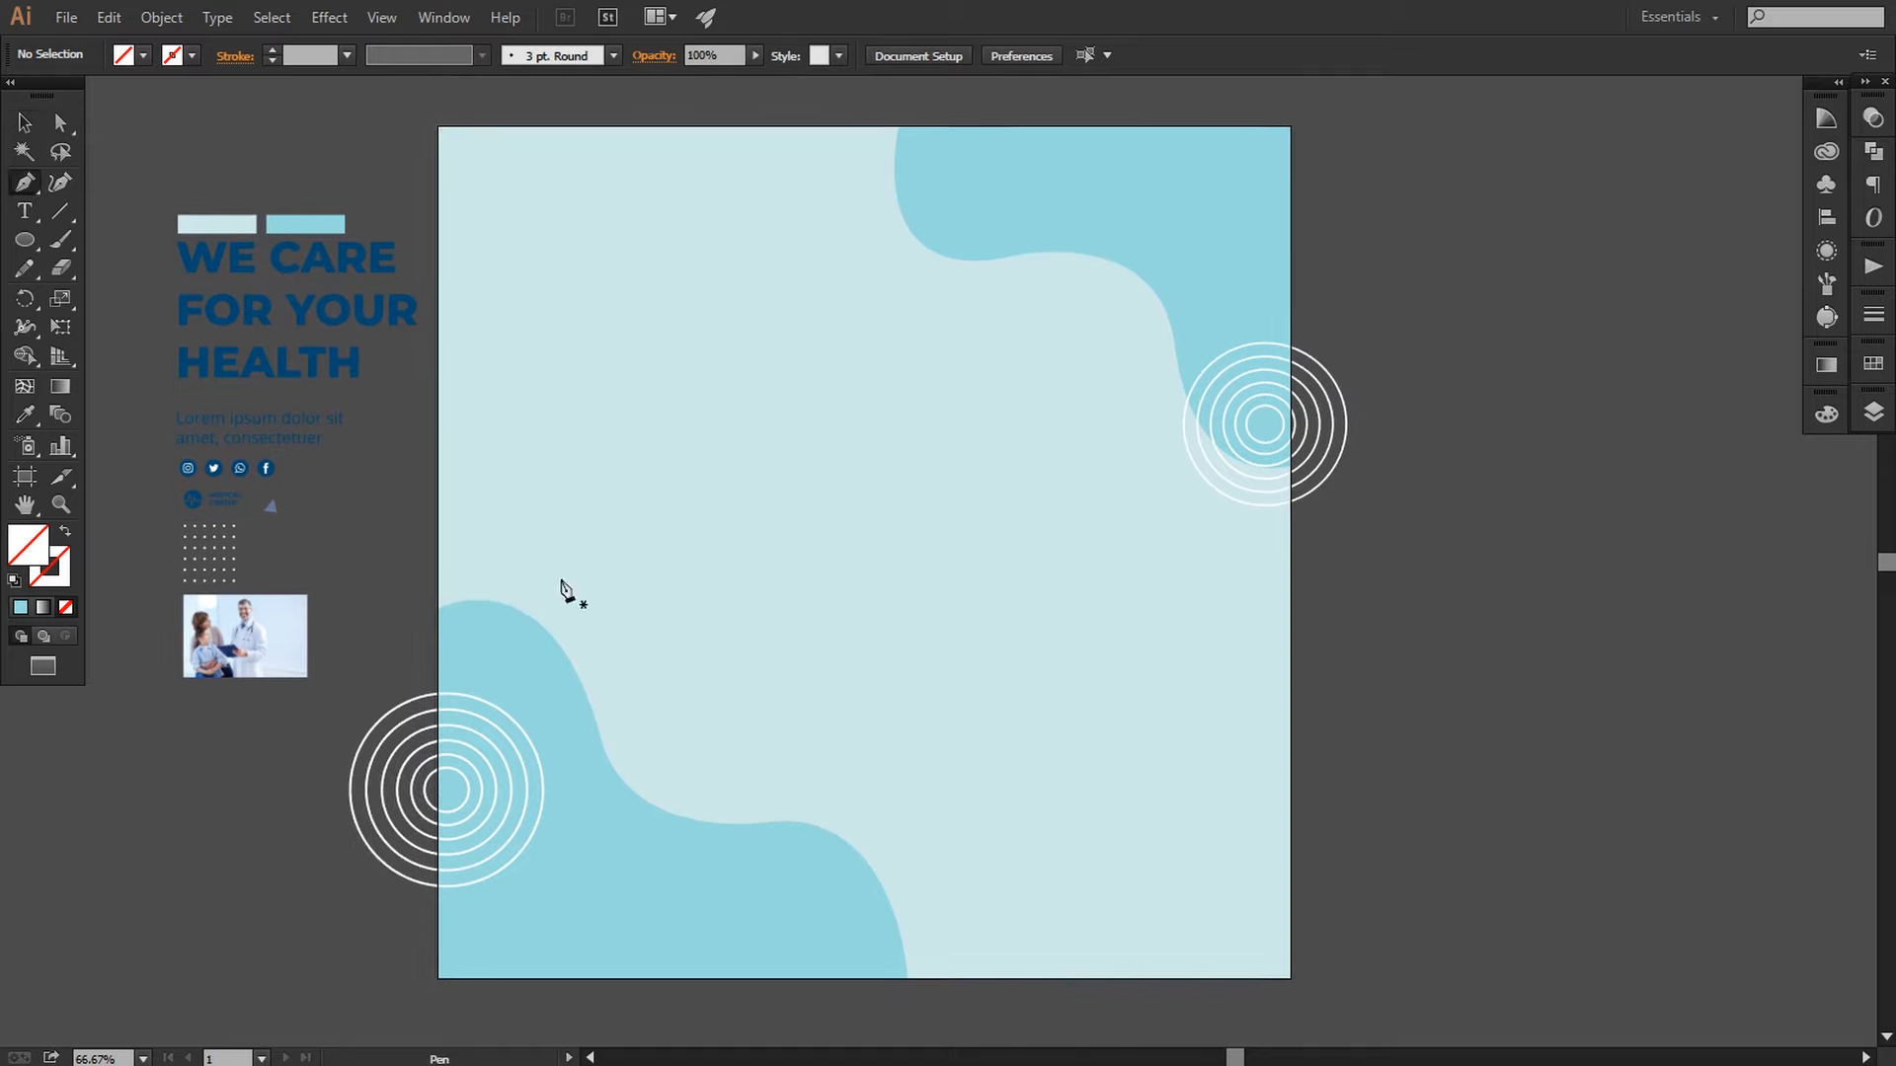
pyautogui.click(927, 418)
pyautogui.moveTo(845, 464); pyautogui.dragTo(867, 581)
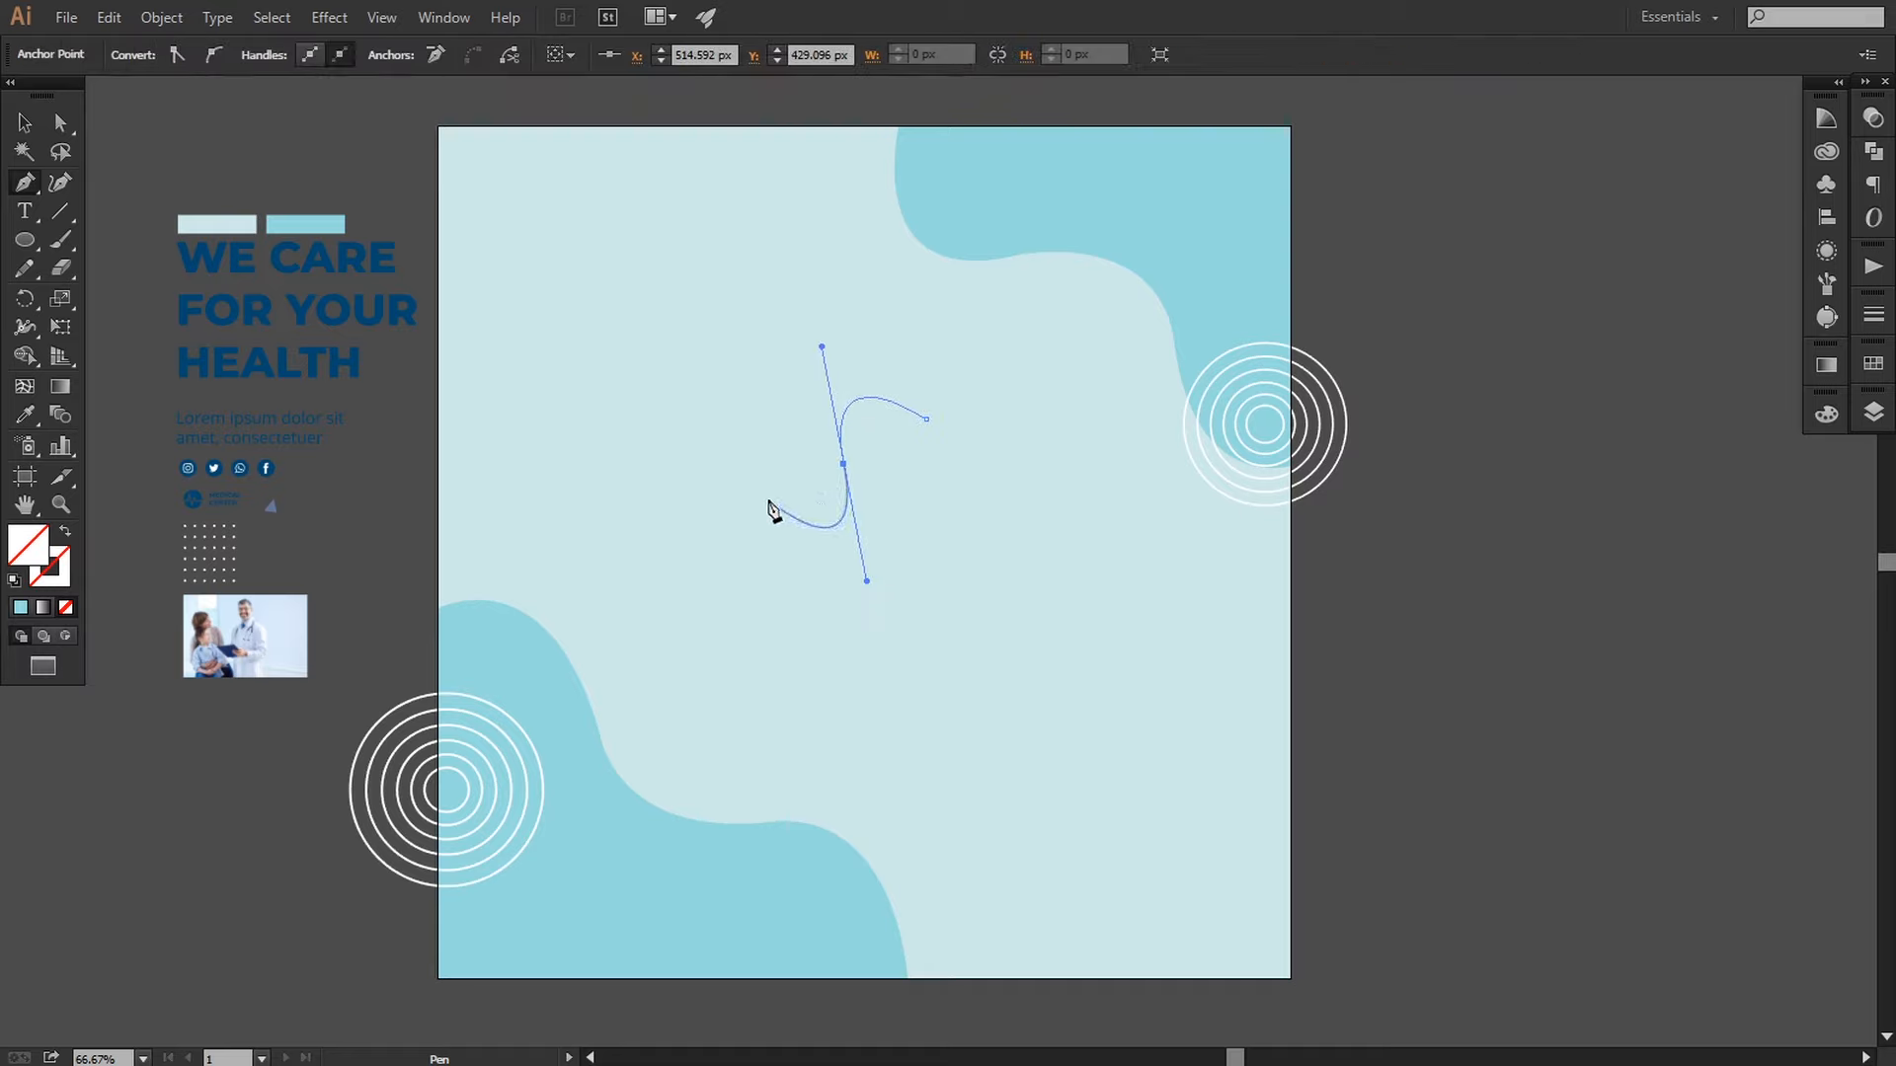
pyautogui.click(843, 465)
pyautogui.moveTo(780, 498); pyautogui.dragTo(705, 485)
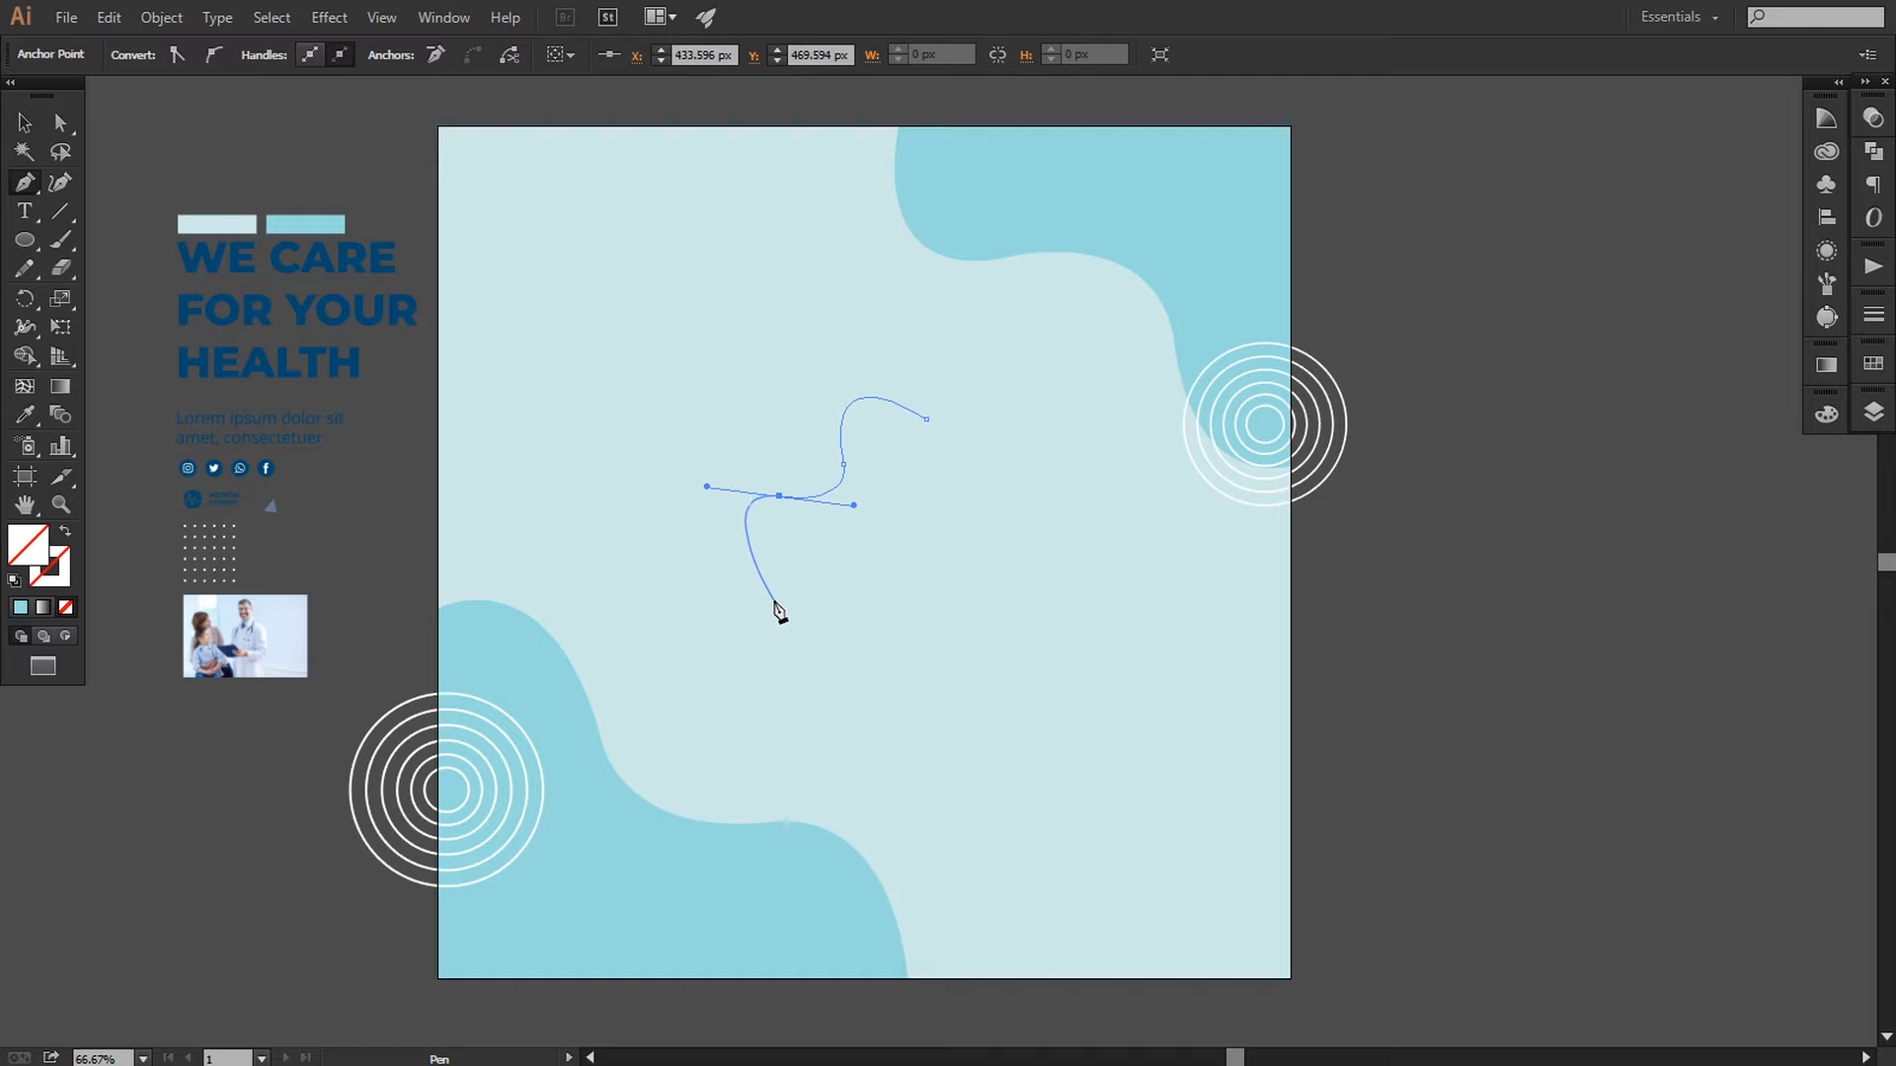
pyautogui.moveTo(755, 611); pyautogui.dragTo(855, 644)
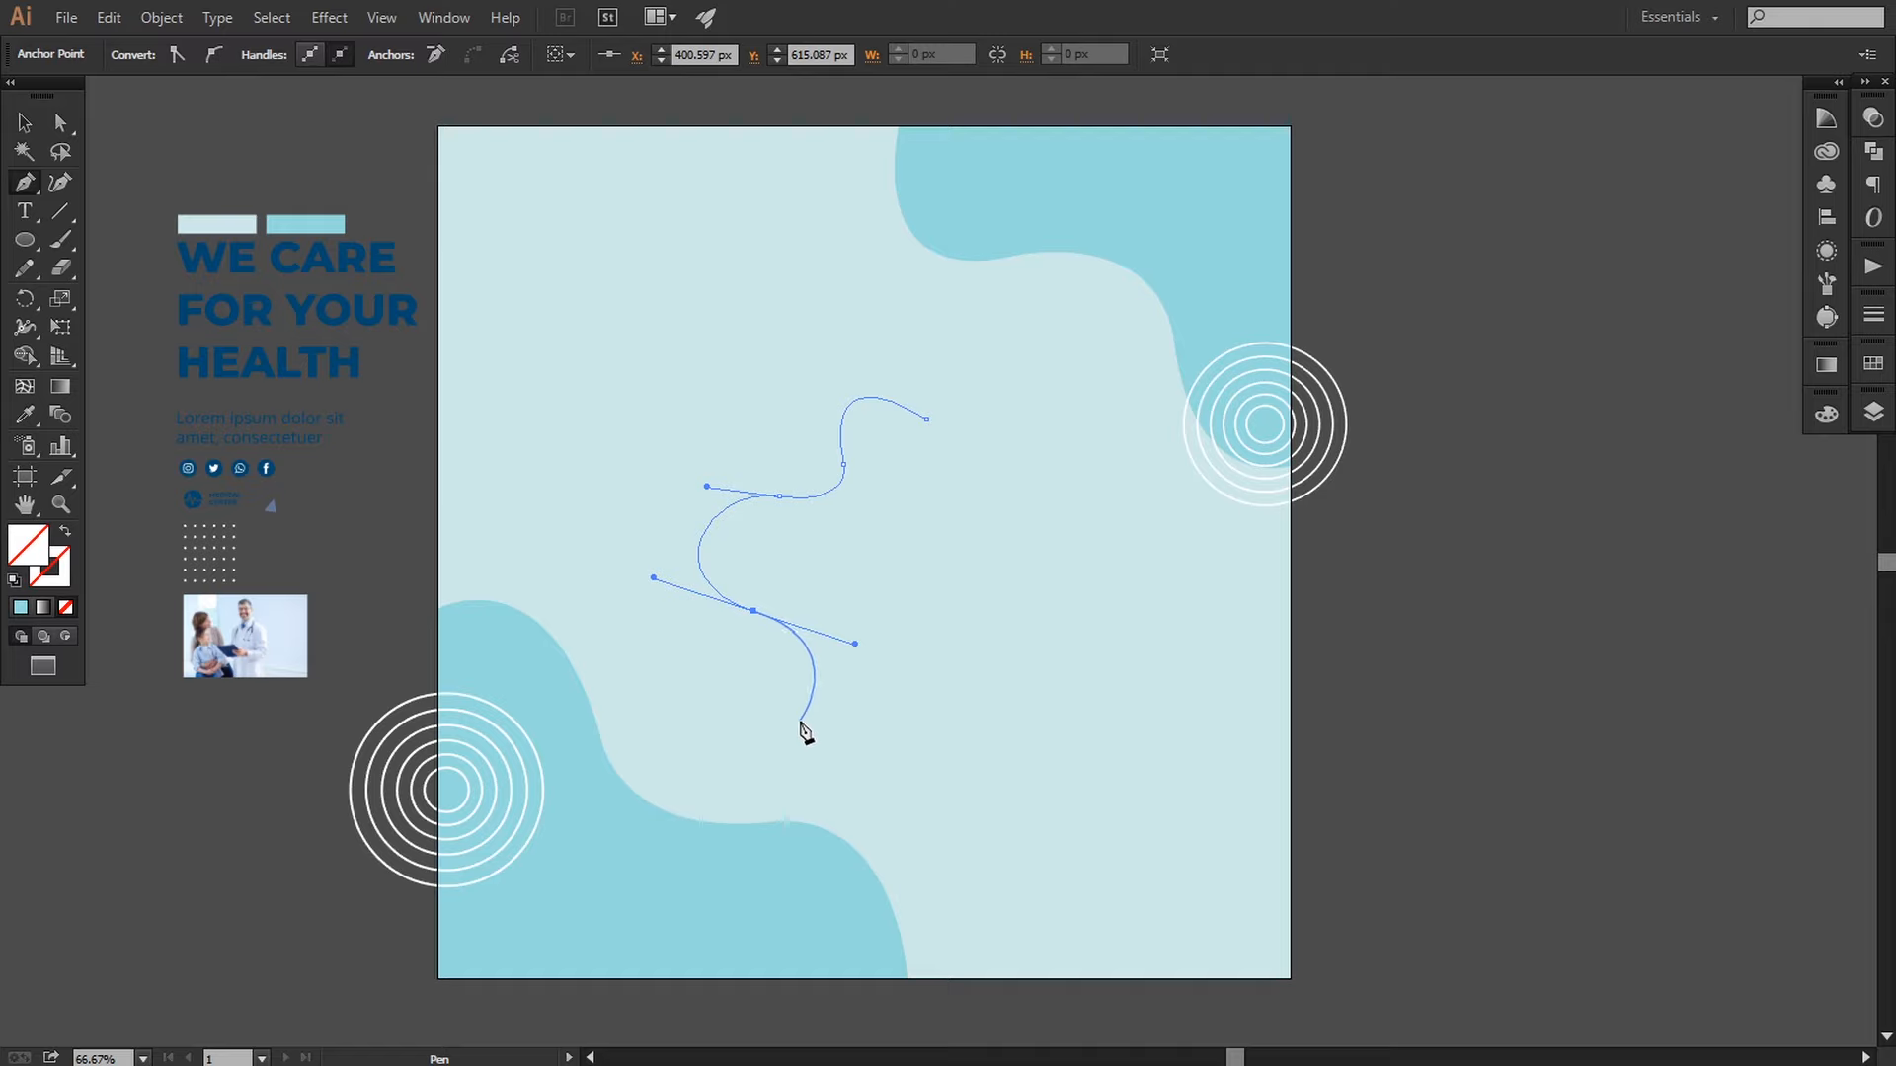
pyautogui.moveTo(817, 695); pyautogui.dragTo(787, 768)
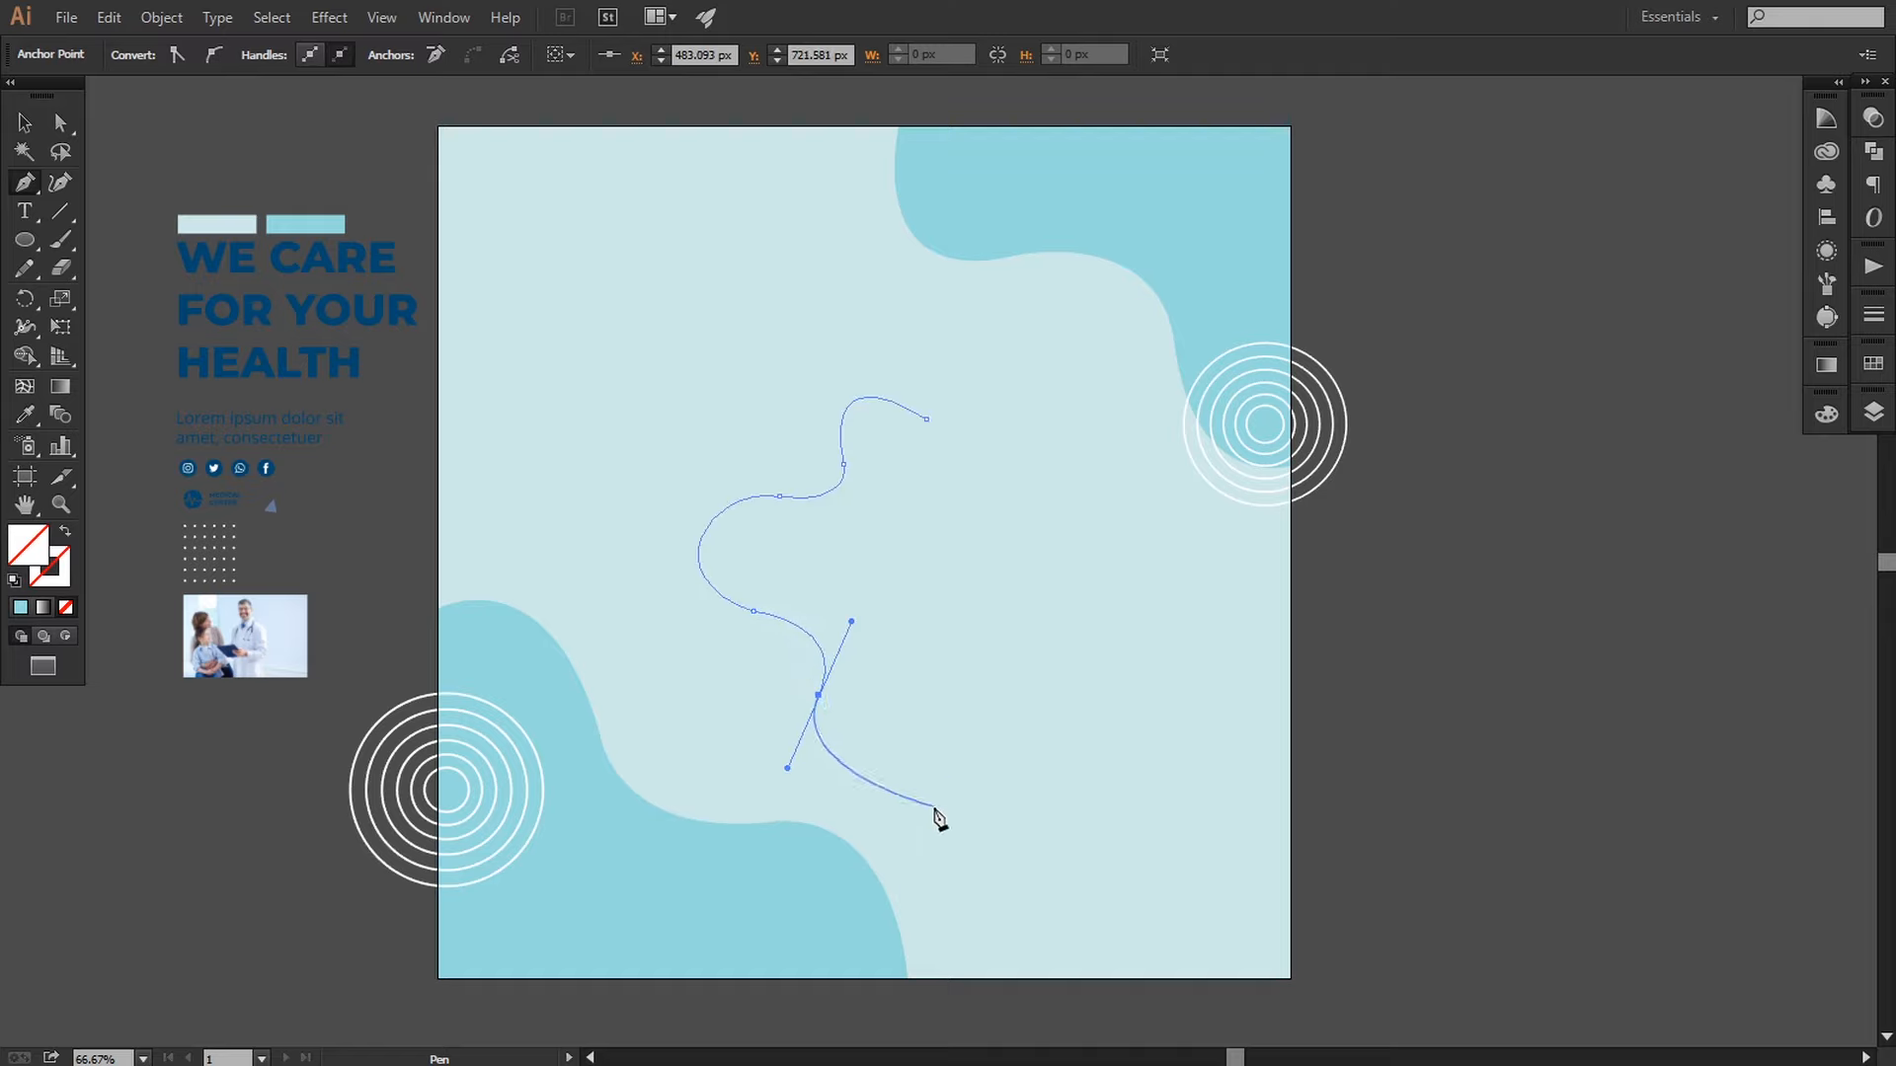
pyautogui.moveTo(941, 827); pyautogui.dragTo(1043, 768)
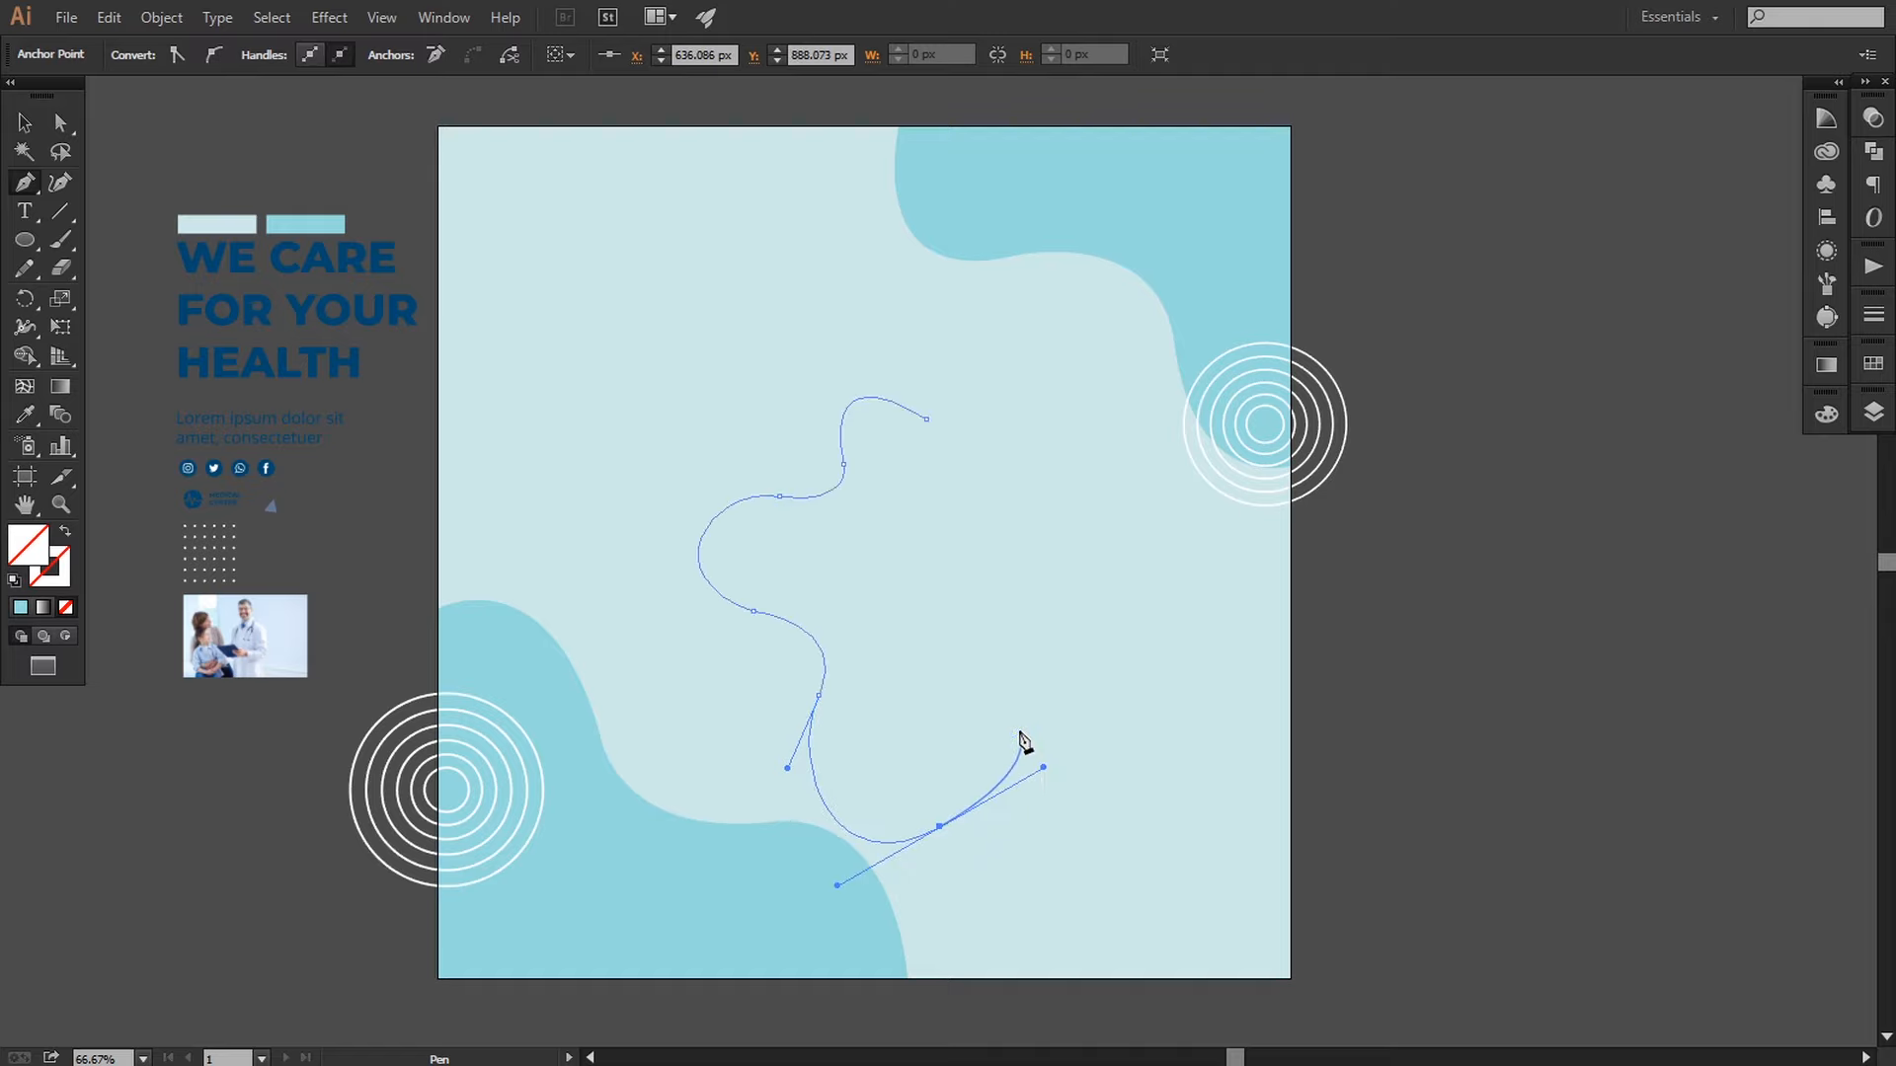
pyautogui.press('alt')
pyautogui.click(938, 827)
pyautogui.hotkey('ctrl', 'z')
pyautogui.hotkey('ctrl', 'z')
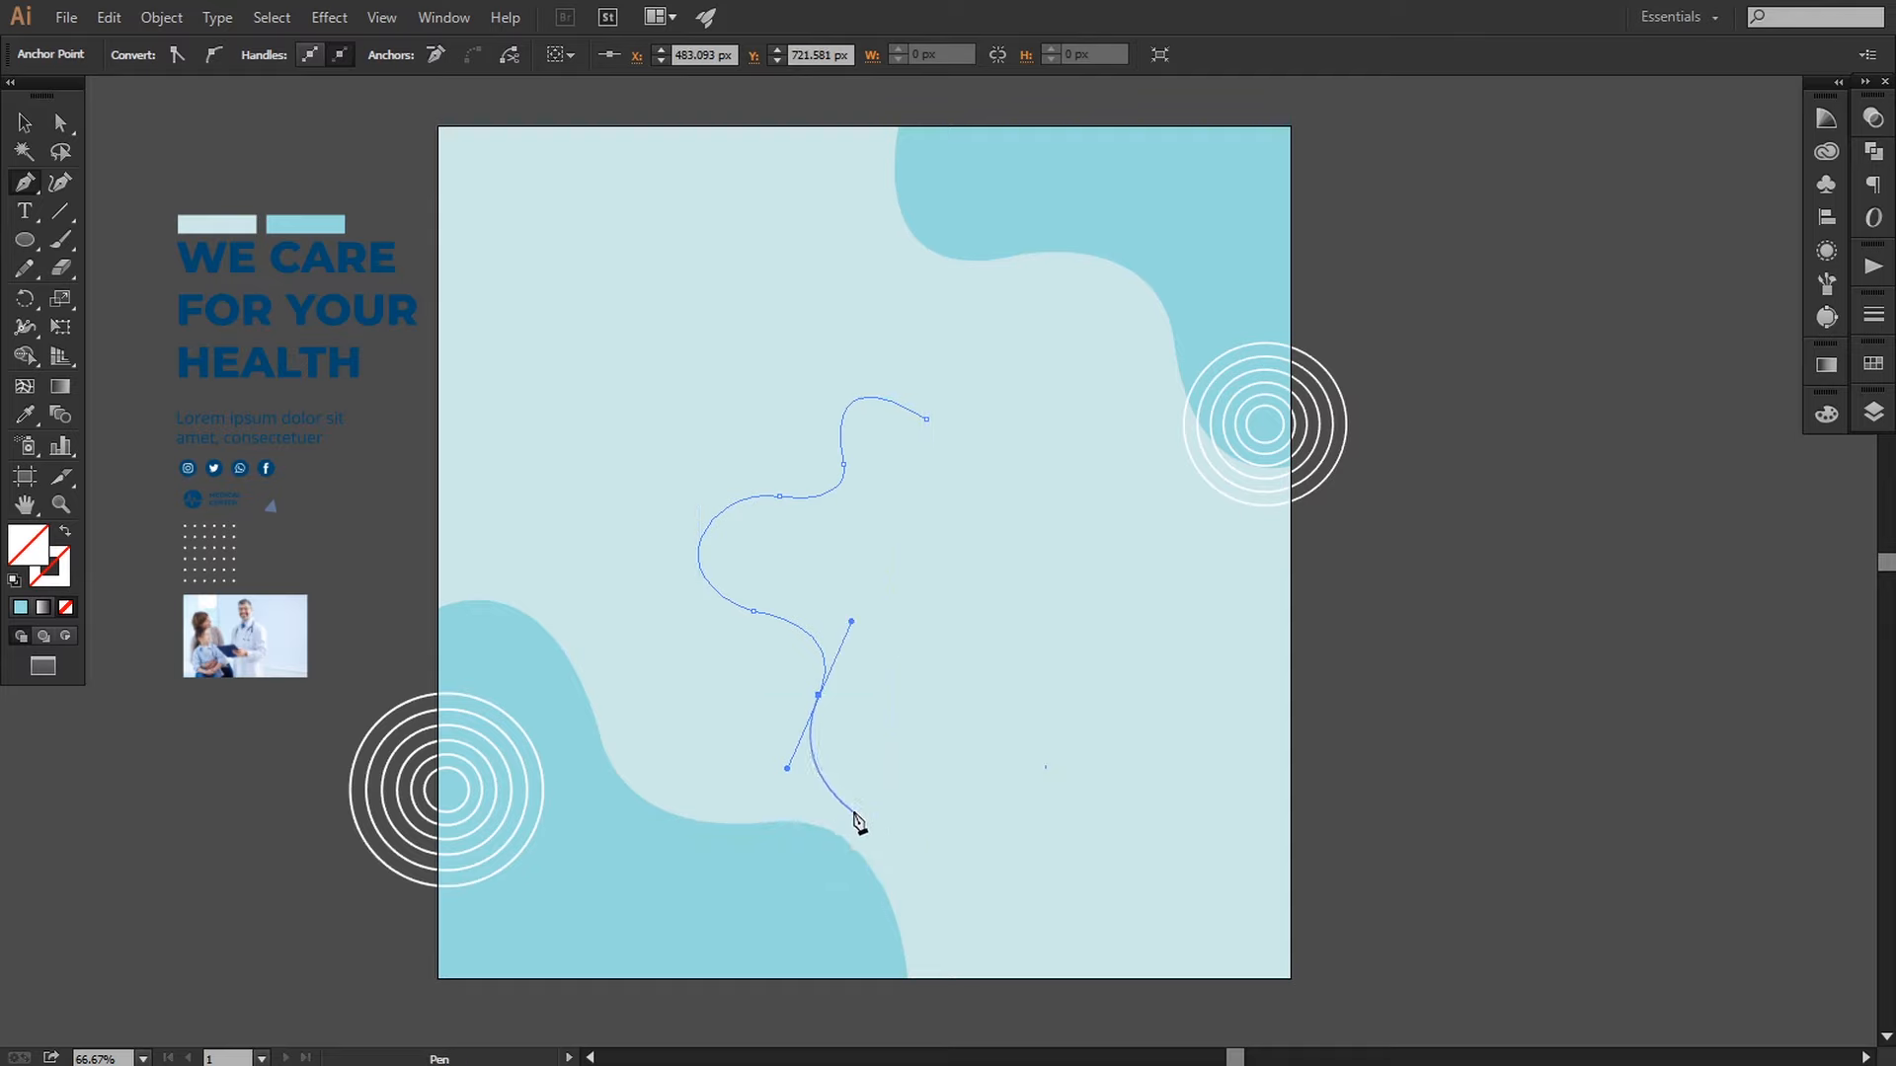
# Step: Continue the blob outline through about X 527, Y 869 px and X 897, Y 468 px, and close it at its starting point
pyautogui.moveTo(852, 811); pyautogui.dragTo(908, 818)
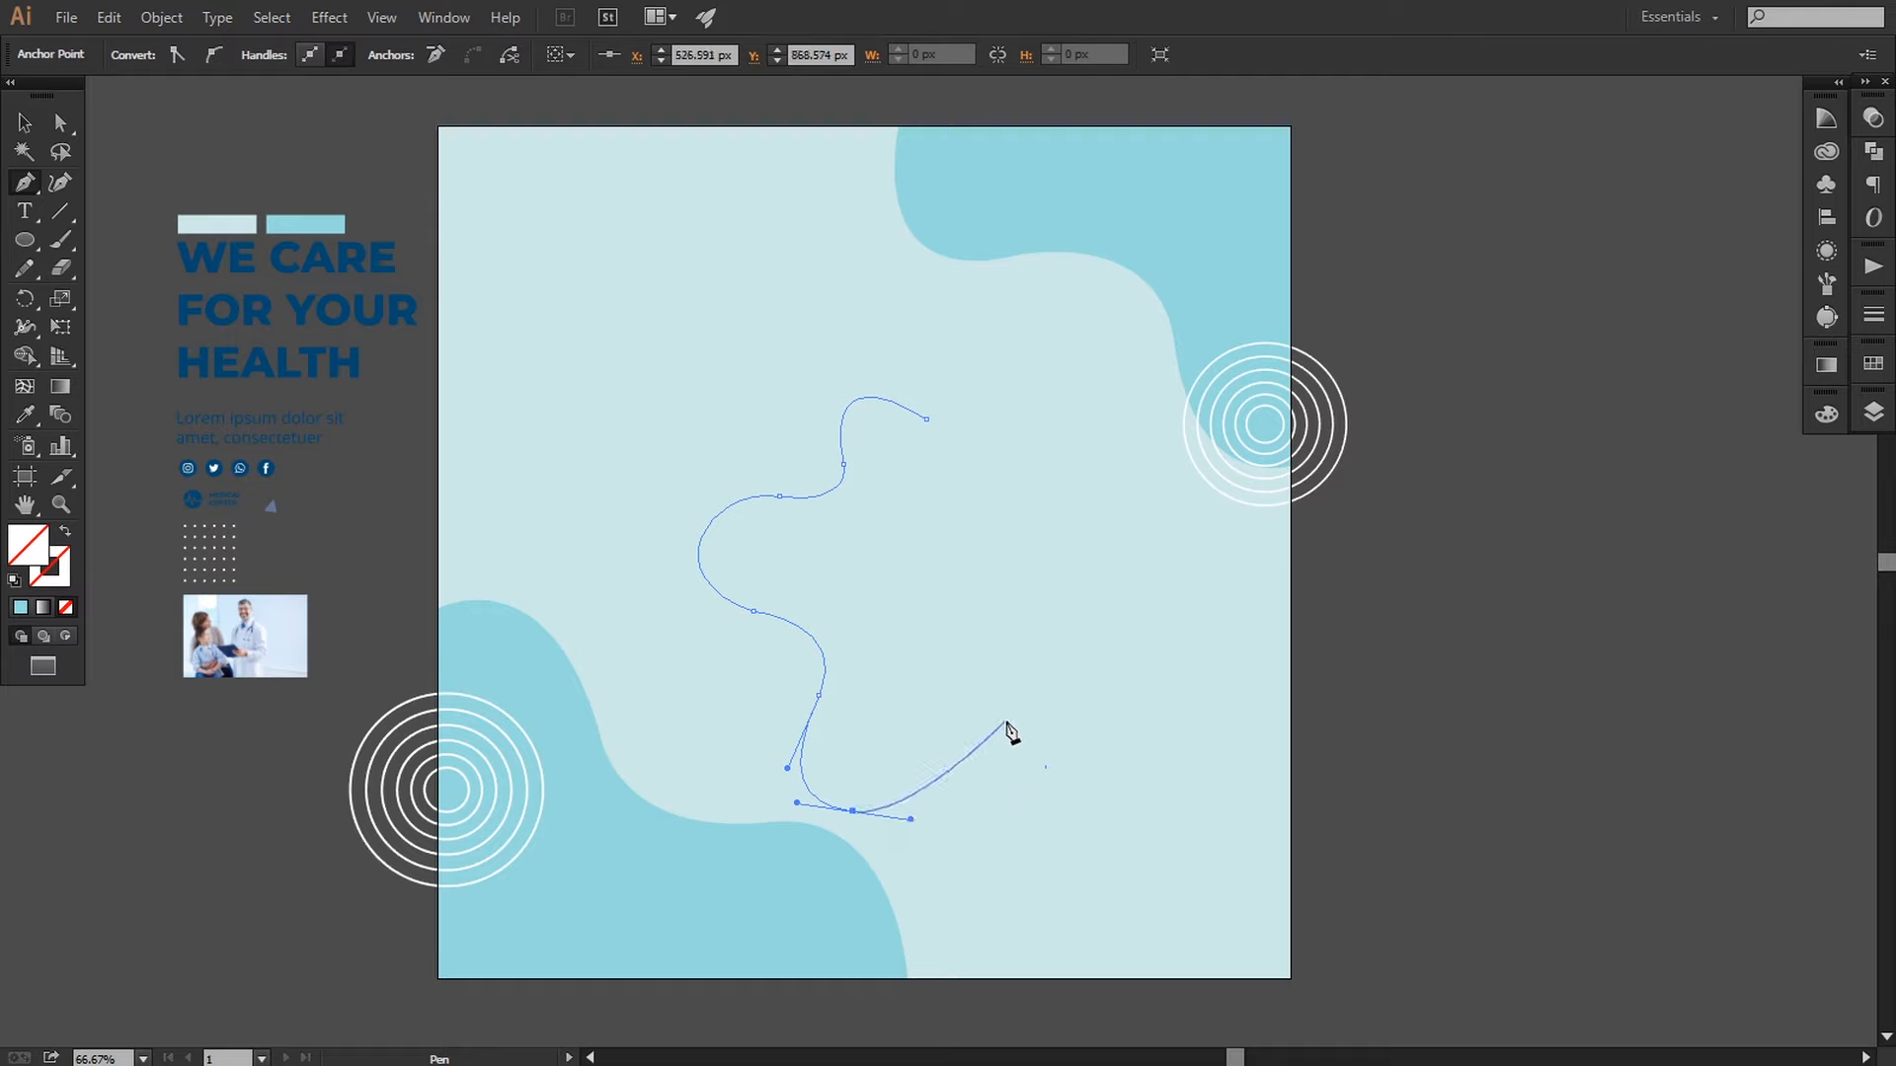
pyautogui.moveTo(1017, 728); pyautogui.dragTo(1144, 656)
pyautogui.moveTo(1145, 494); pyautogui.dragTo(1045, 449)
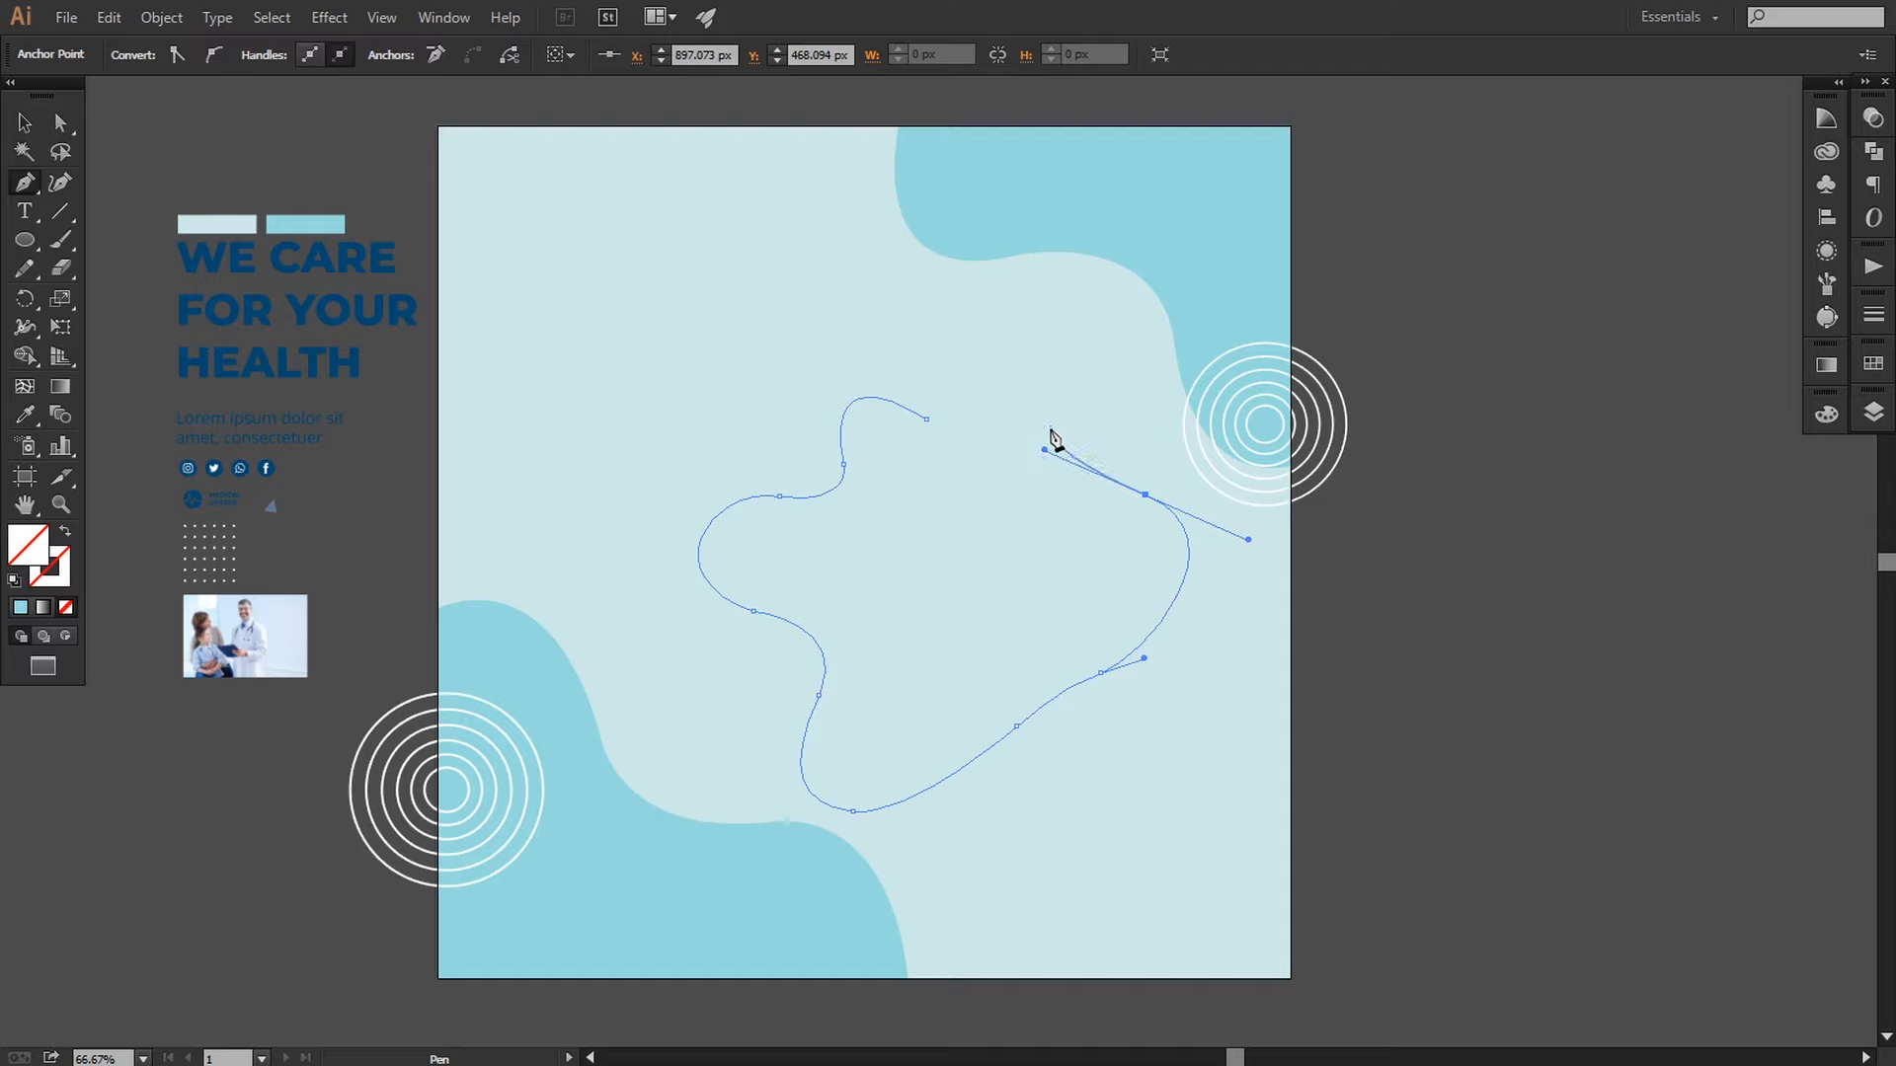
pyautogui.moveTo(926, 419); pyautogui.dragTo(861, 503)
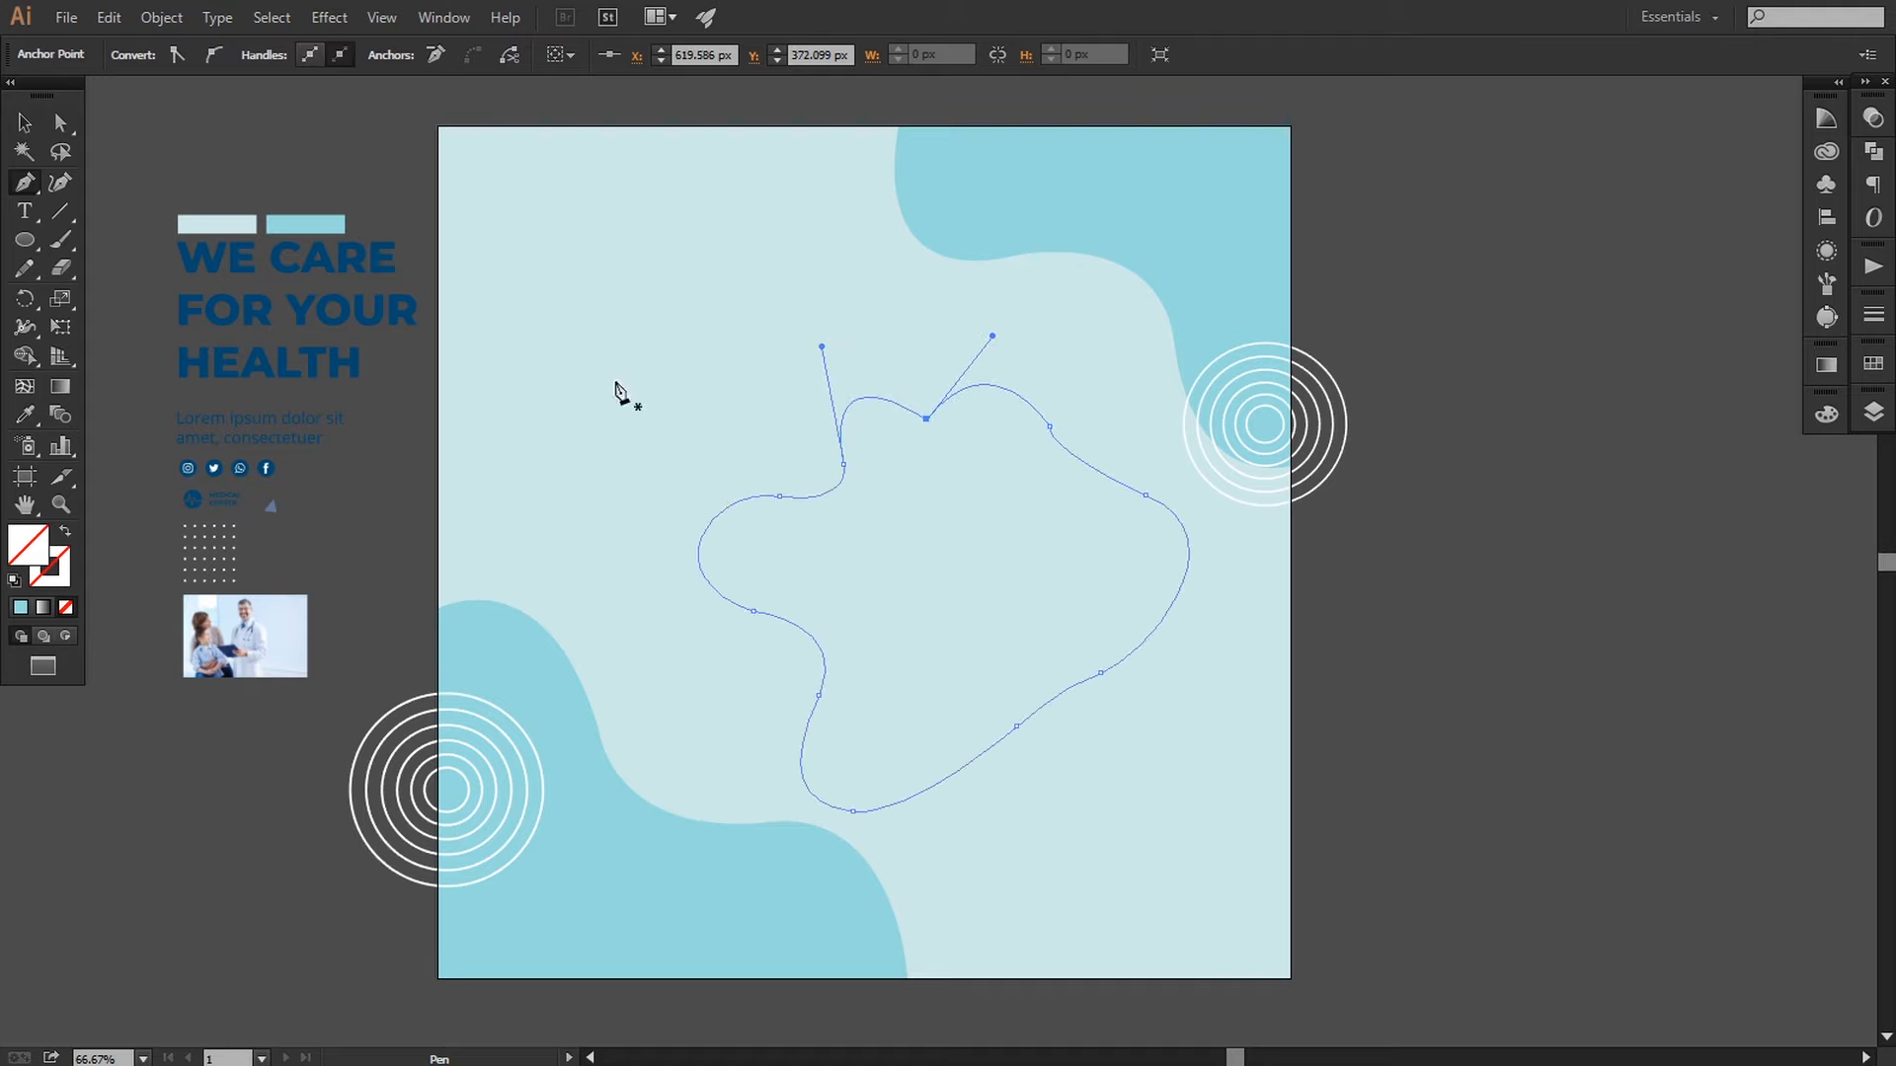
# Step: Adjust the curve handles beside the blob's top notch and round the notch corner with a radius of about 40.7 px
pyautogui.click(60, 123)
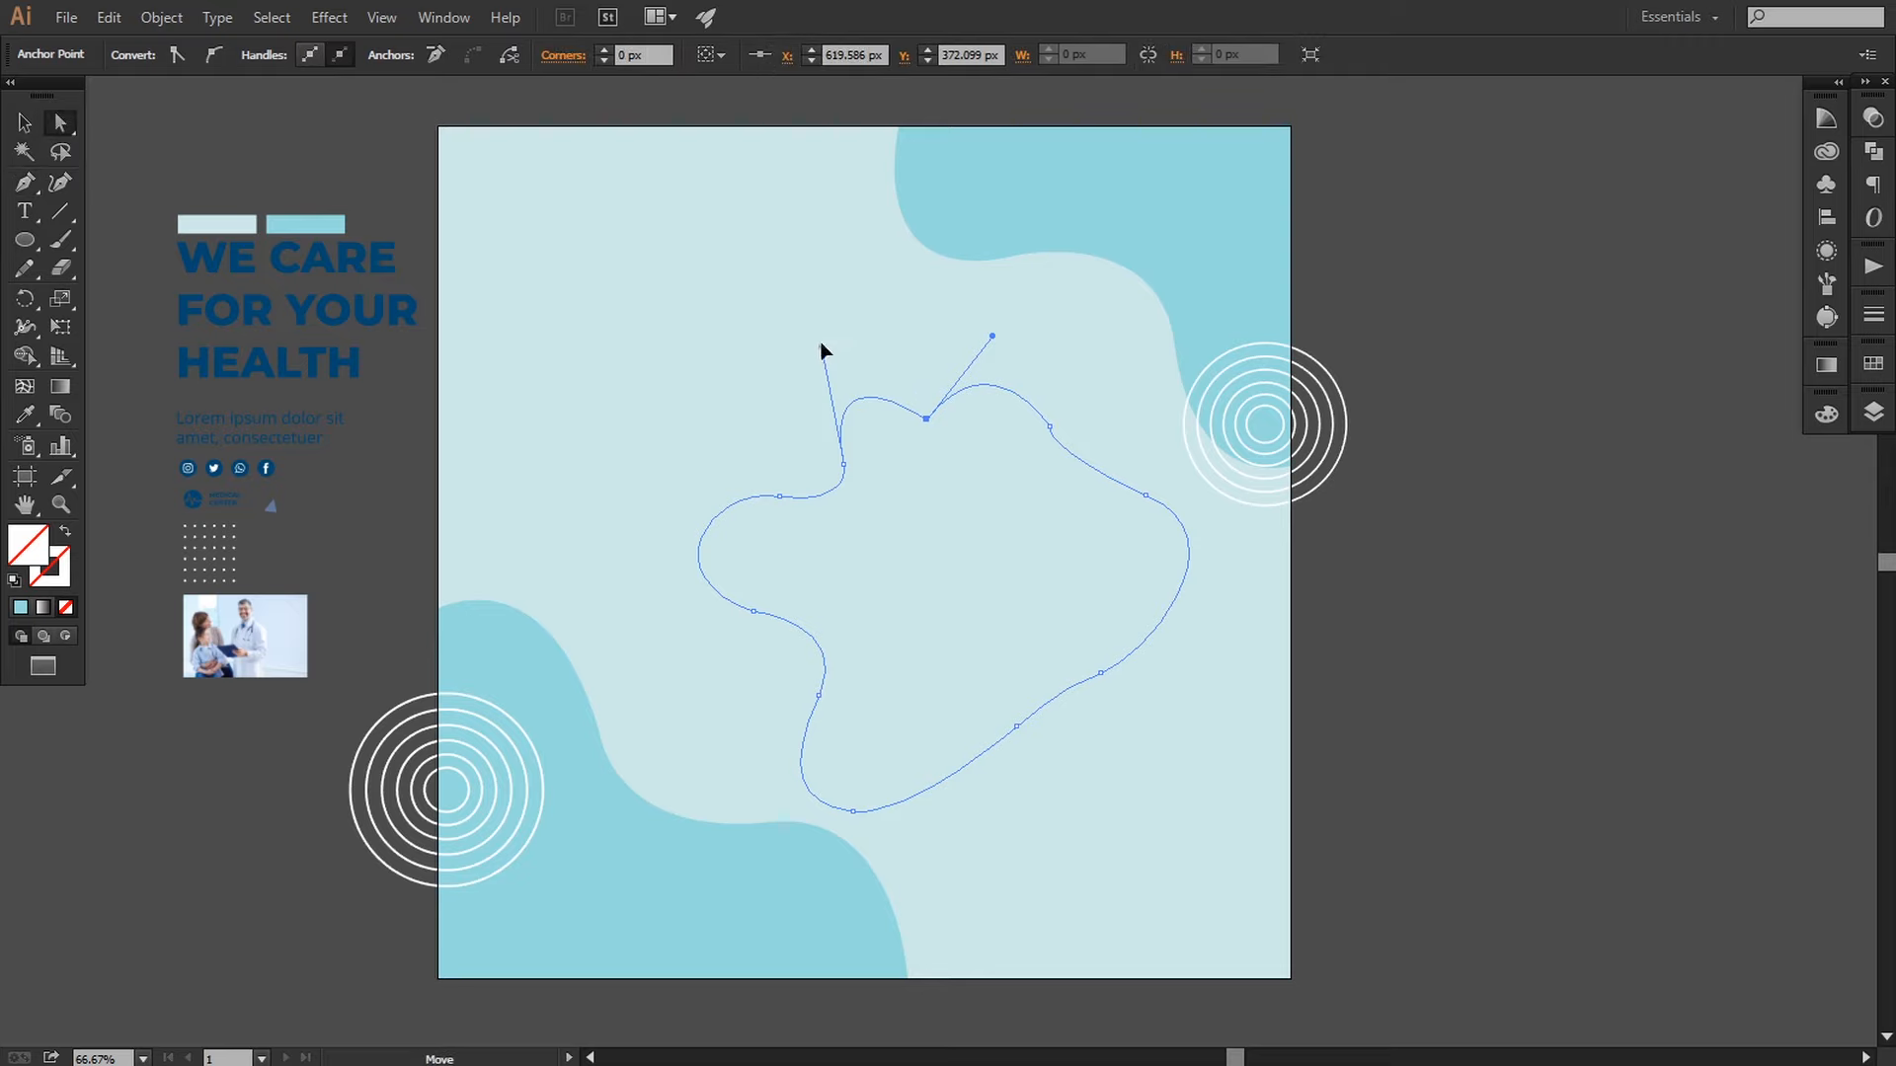
pyautogui.moveTo(821, 345); pyautogui.dragTo(811, 336)
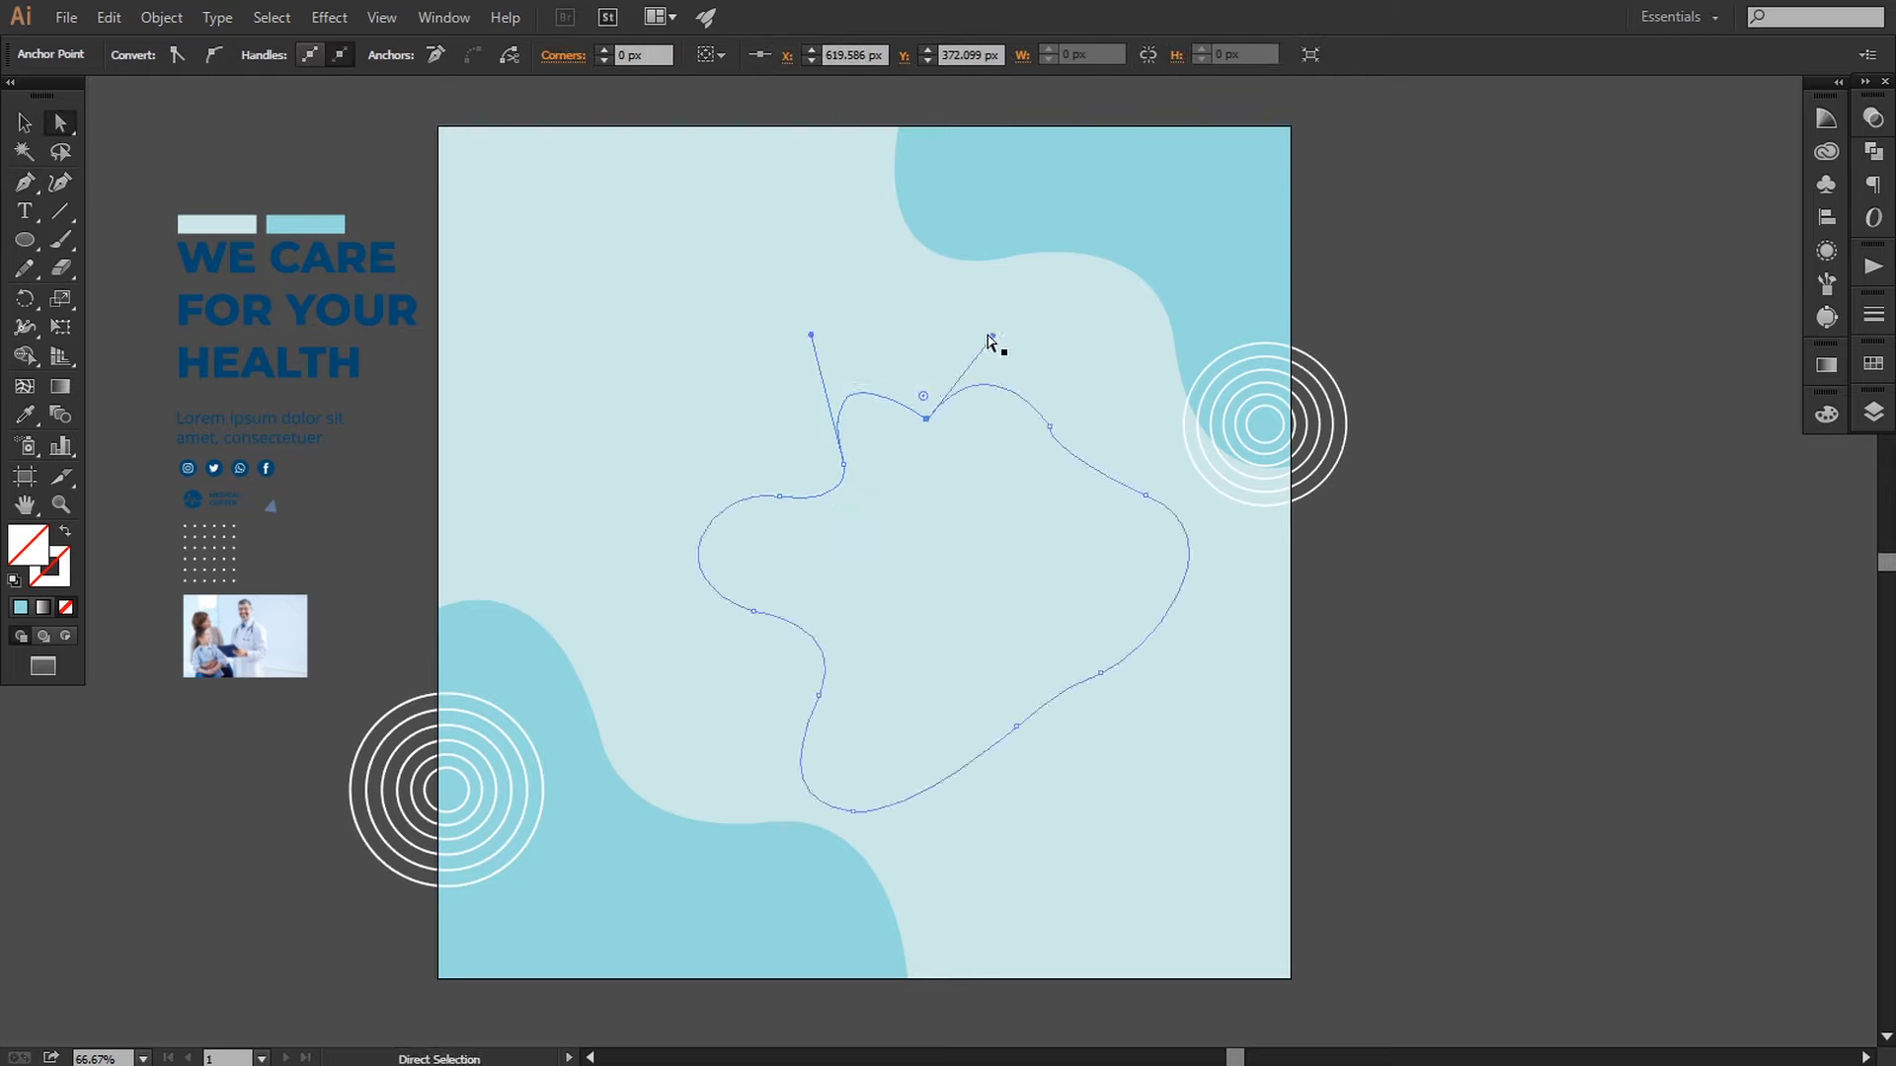
pyautogui.moveTo(991, 335); pyautogui.dragTo(975, 327)
pyautogui.moveTo(916, 396)
pyautogui.mouseDown()
pyautogui.moveTo(897, 309)
pyautogui.moveTo(918, 385)
pyautogui.mouseUp()
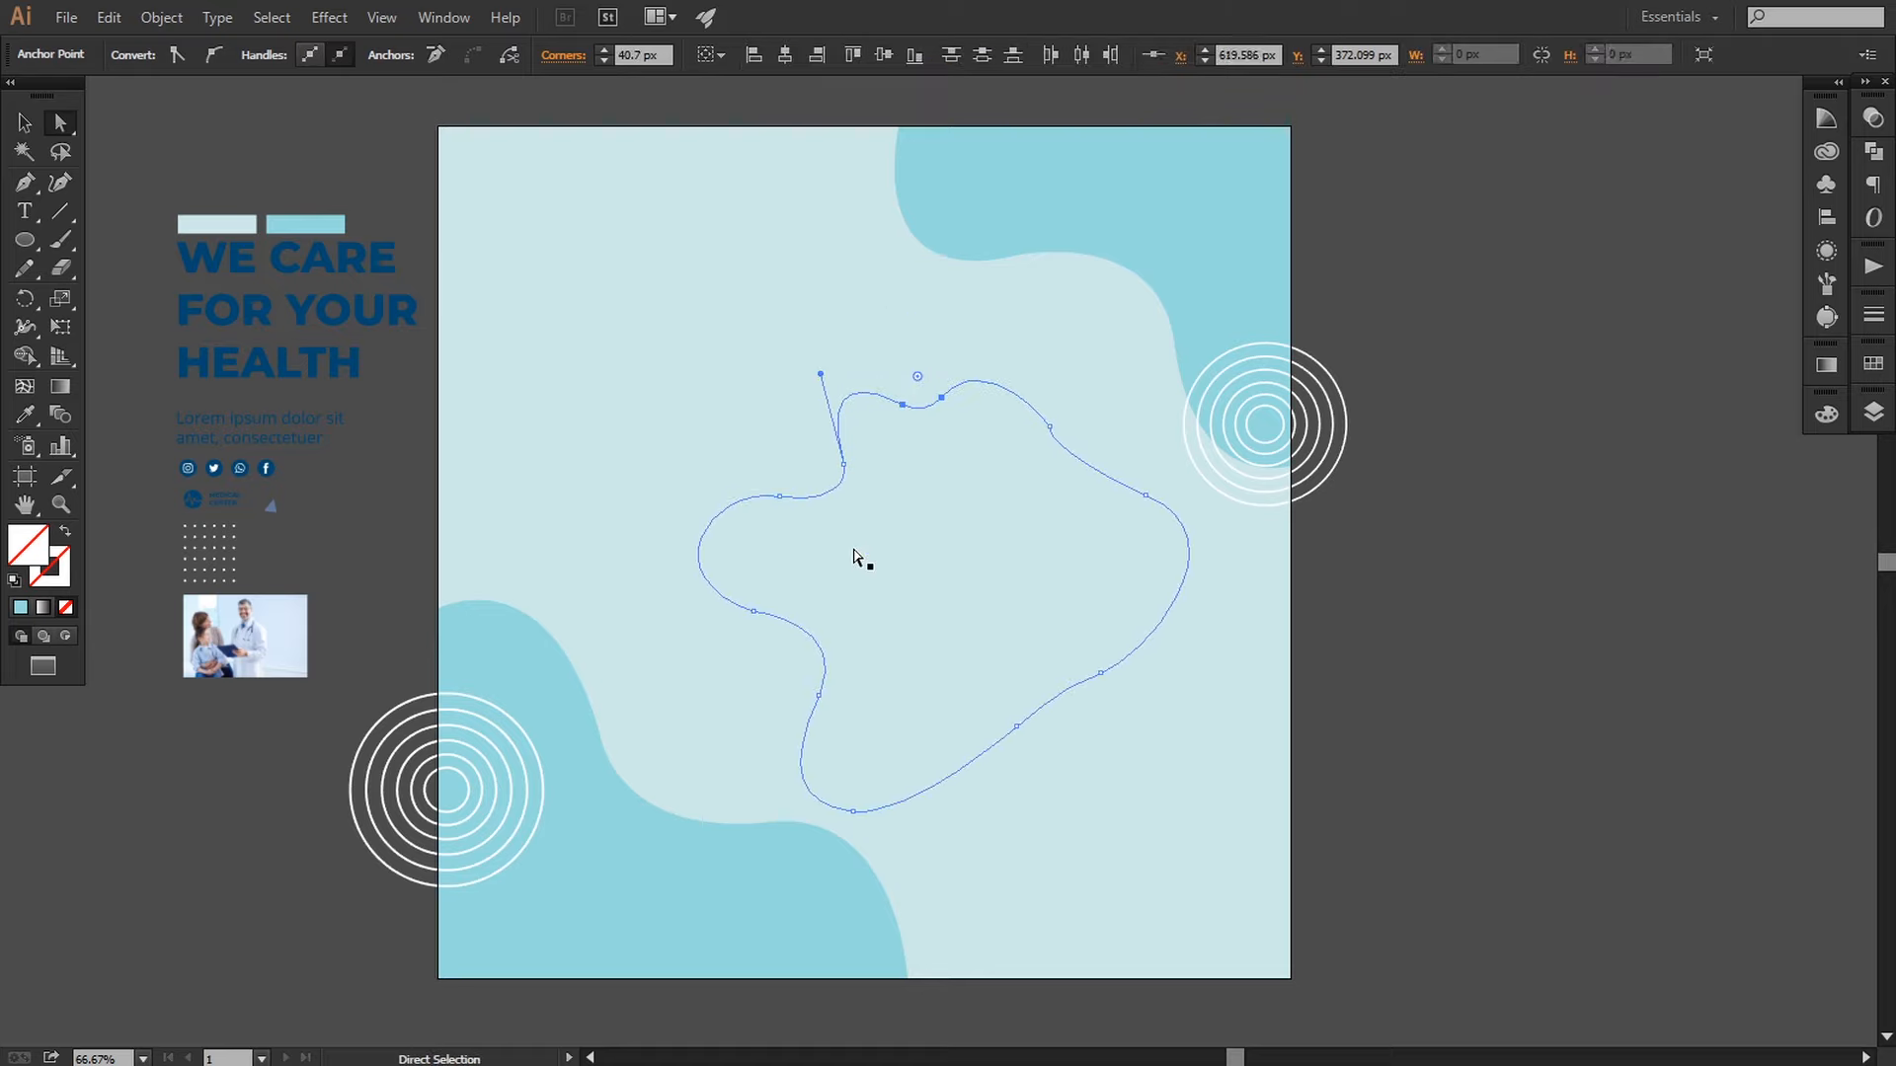
# Step: Extend the curve handle of the blob's upper-left anchor and round its lower-right anchor with a corner radius of about 362.67 px
pyautogui.click(779, 496)
pyautogui.moveTo(855, 511); pyautogui.dragTo(872, 517)
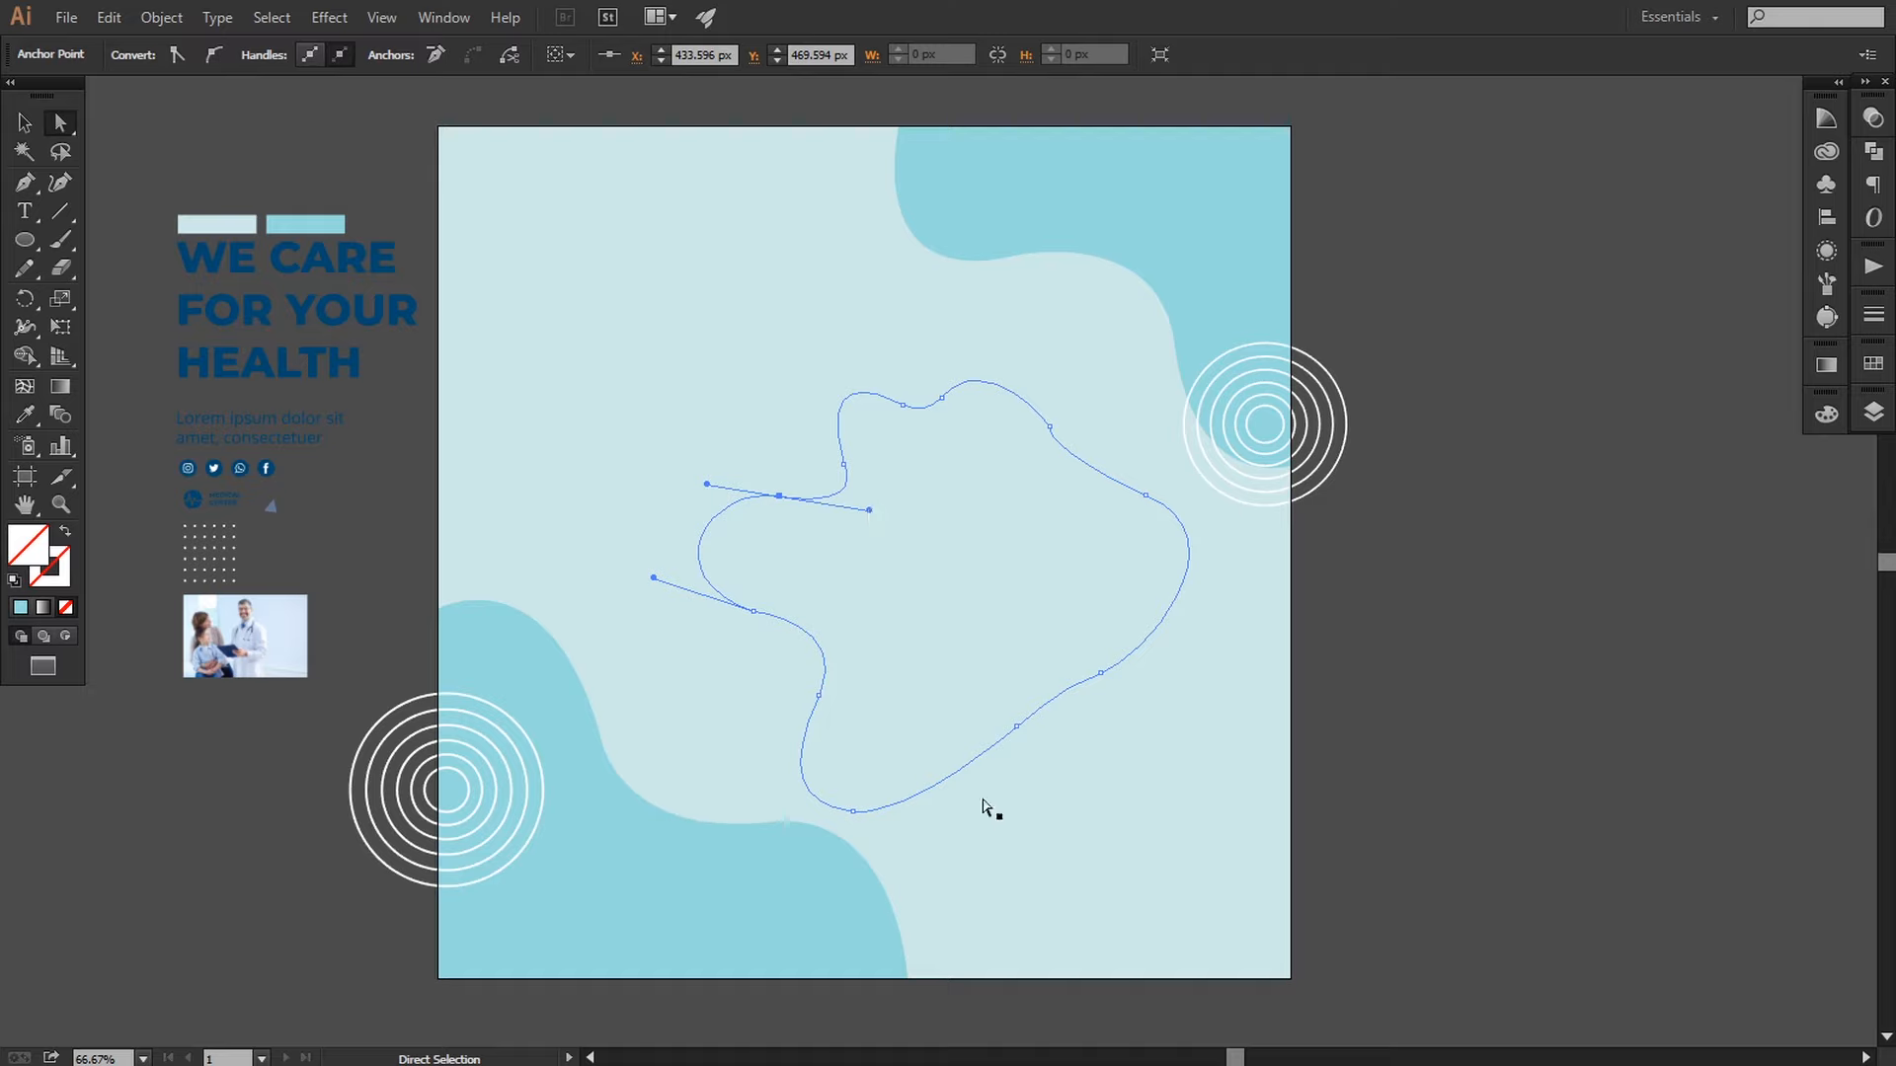
pyautogui.click(1017, 727)
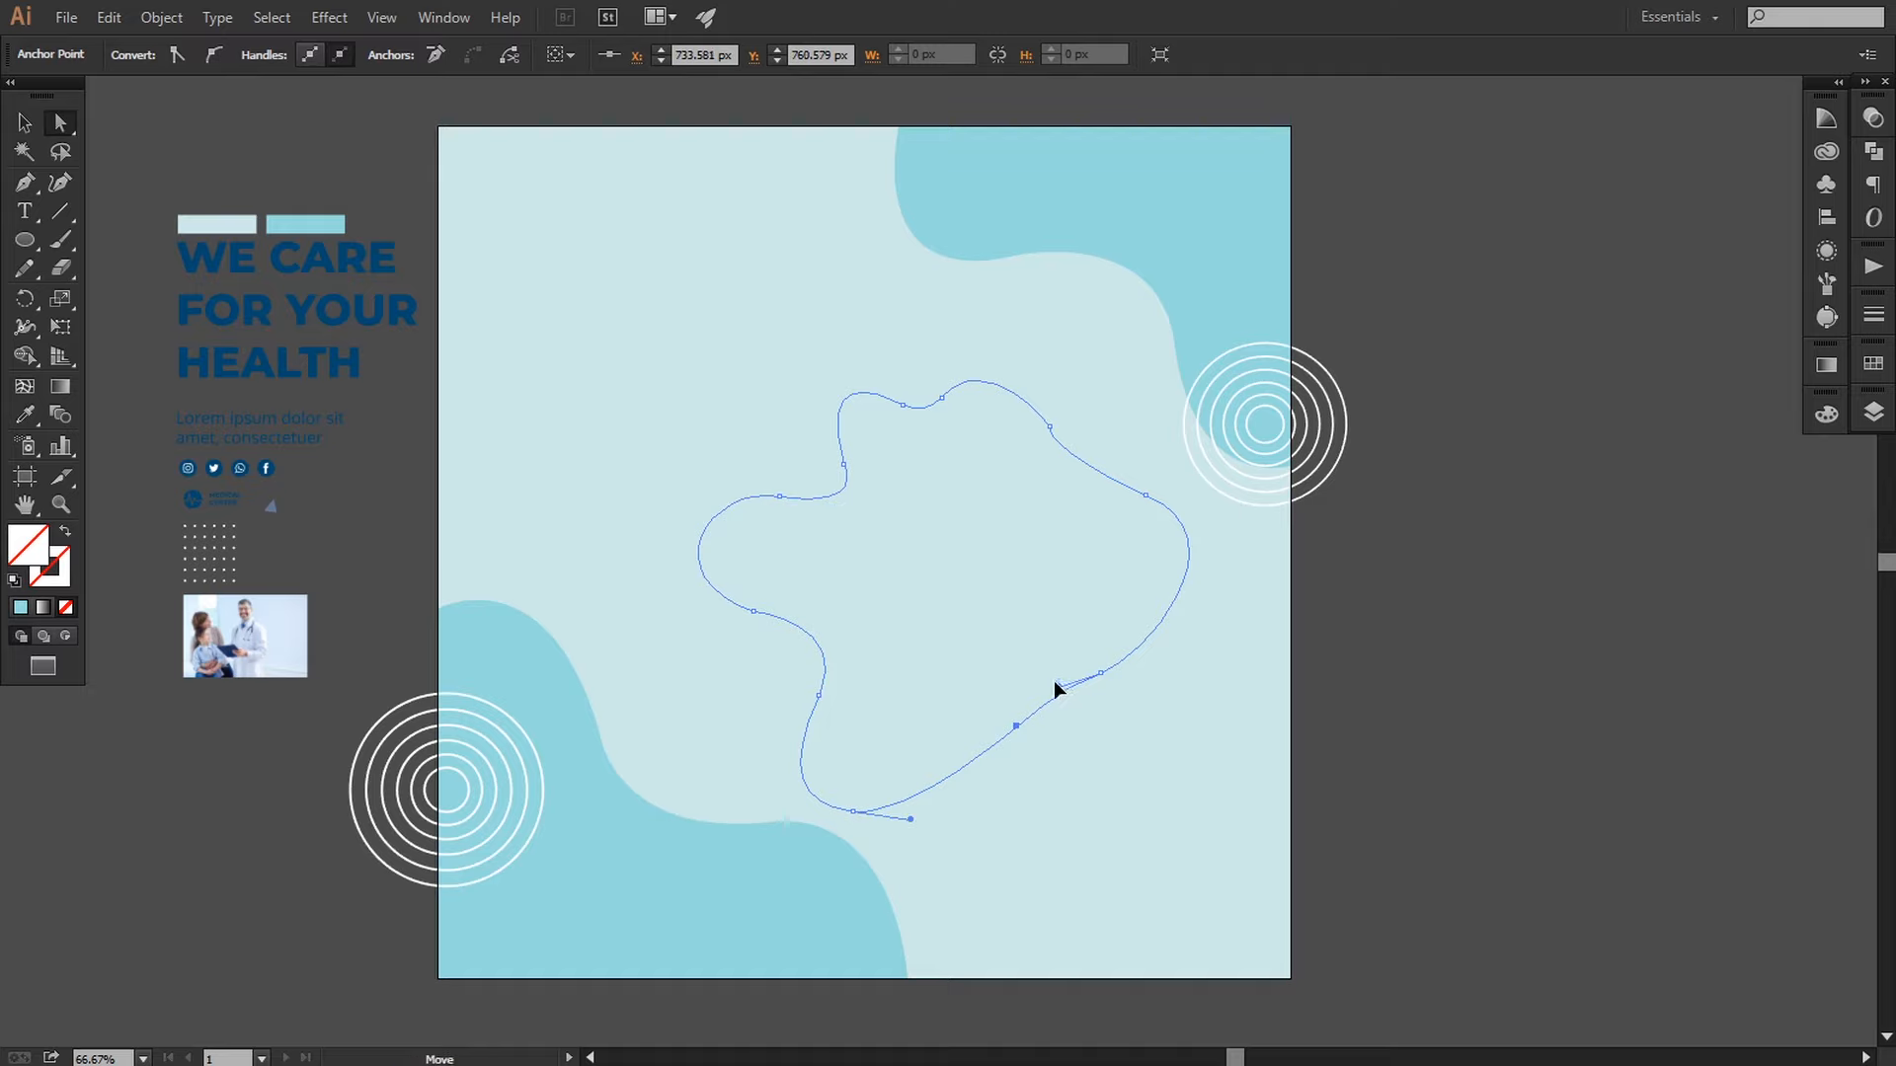
pyautogui.moveTo(1059, 686); pyautogui.dragTo(834, 436)
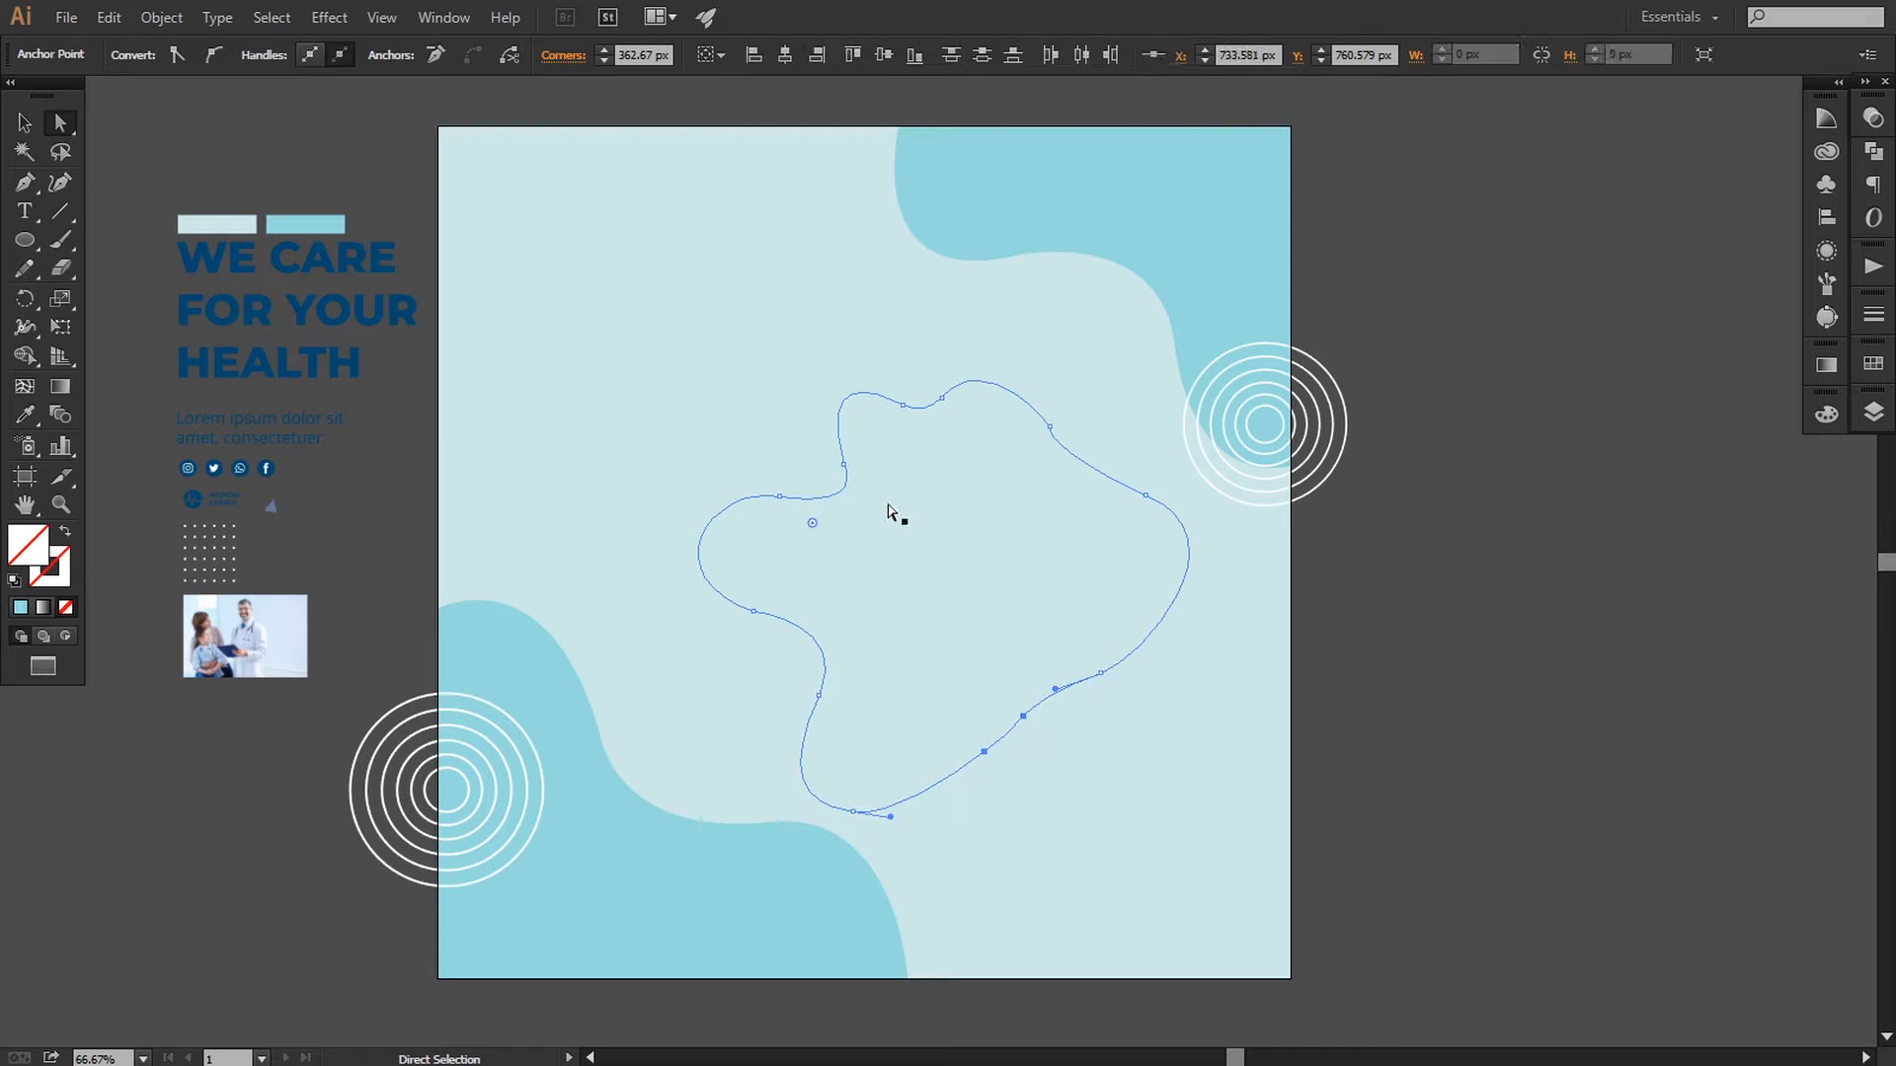
pyautogui.click(1348, 766)
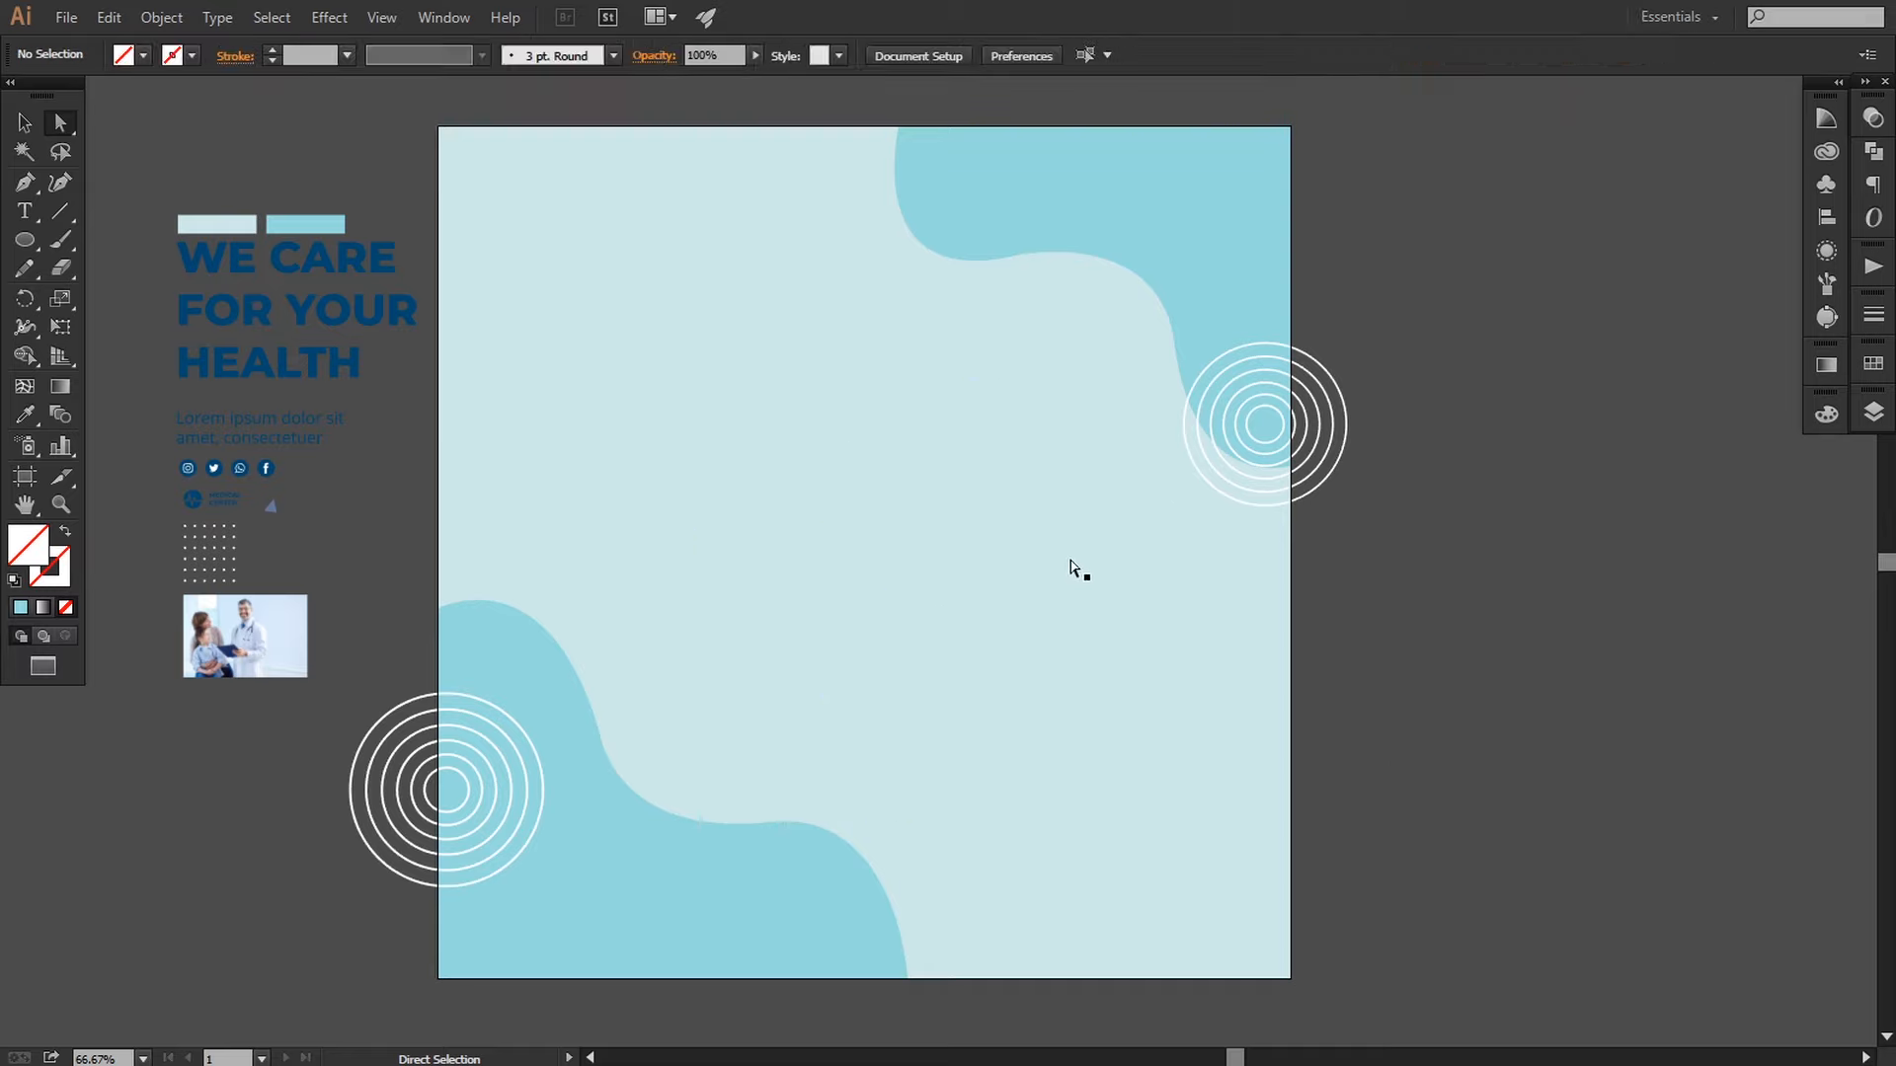
pyautogui.press('v')
pyautogui.moveTo(1511, 387); pyautogui.dragTo(839, 923)
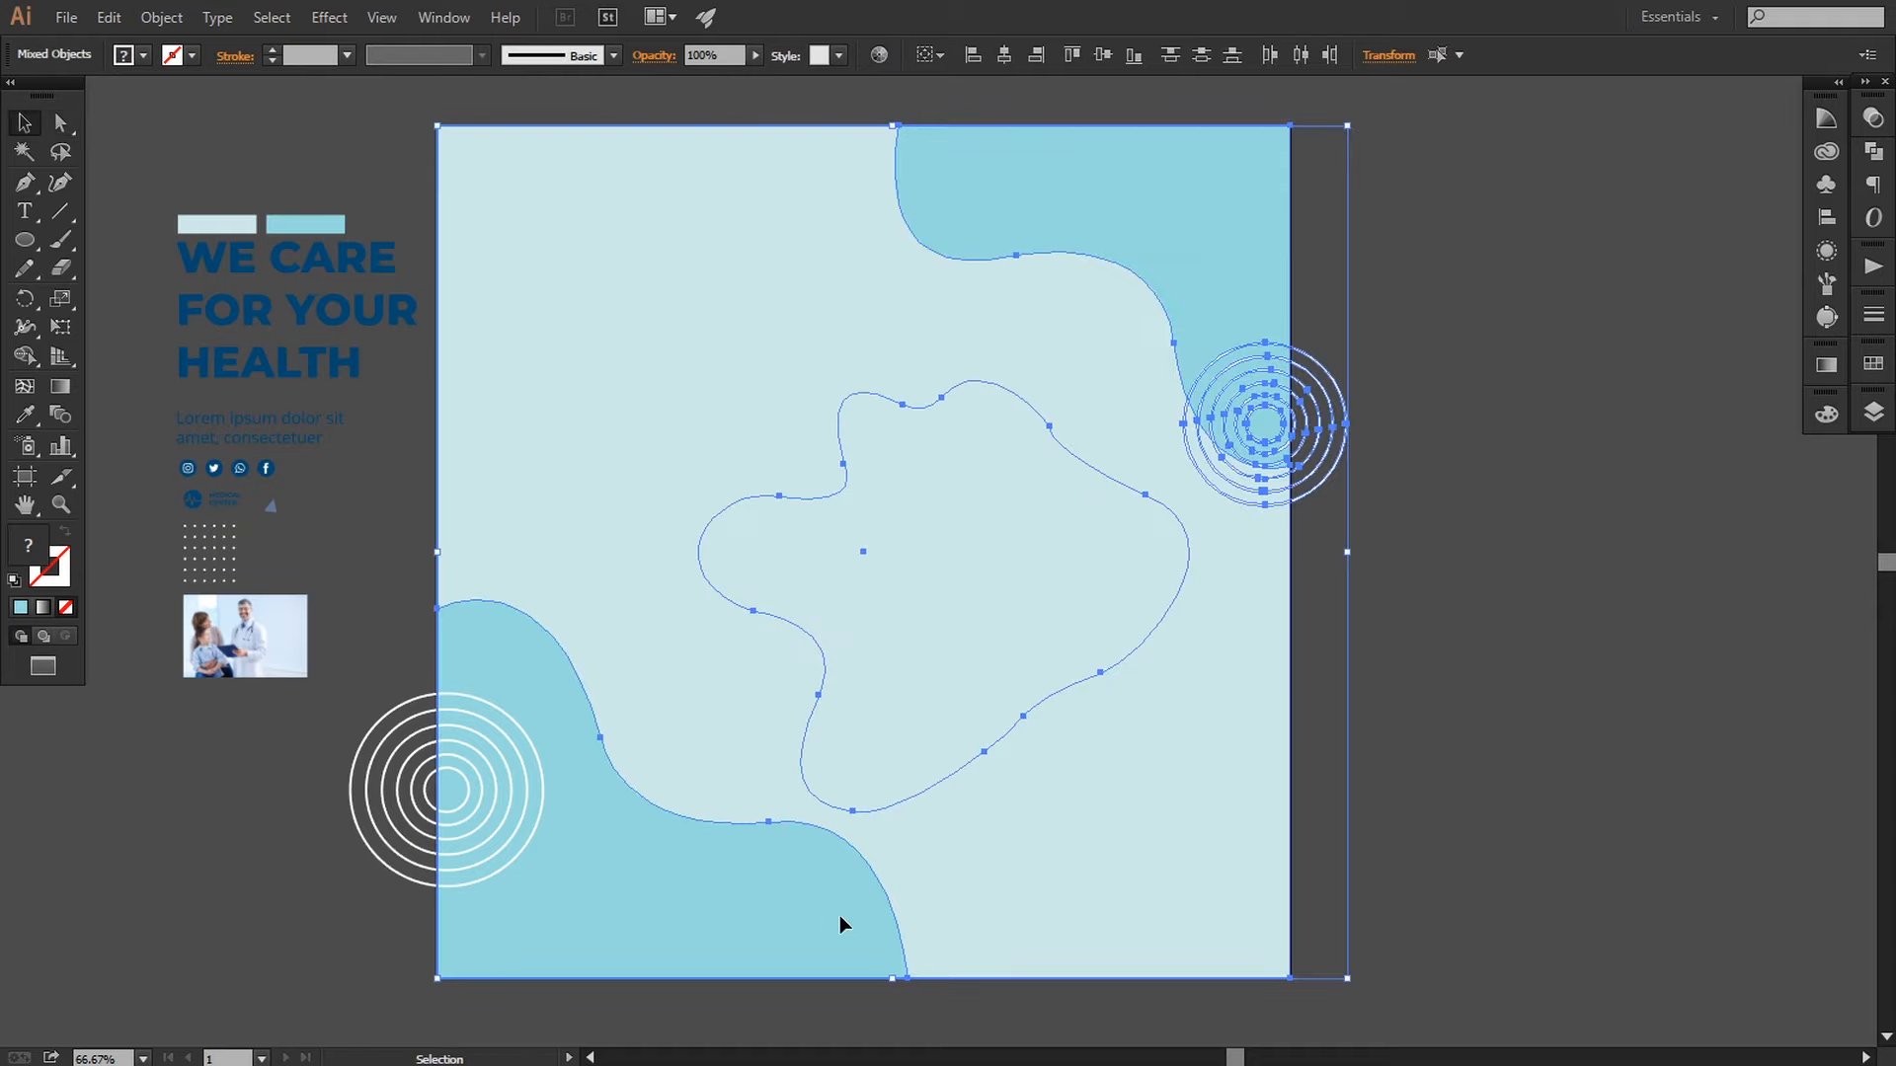
pyautogui.keyDown('shift'); pyautogui.click(1179, 597); pyautogui.keyUp('shift')
pyautogui.click(1323, 625)
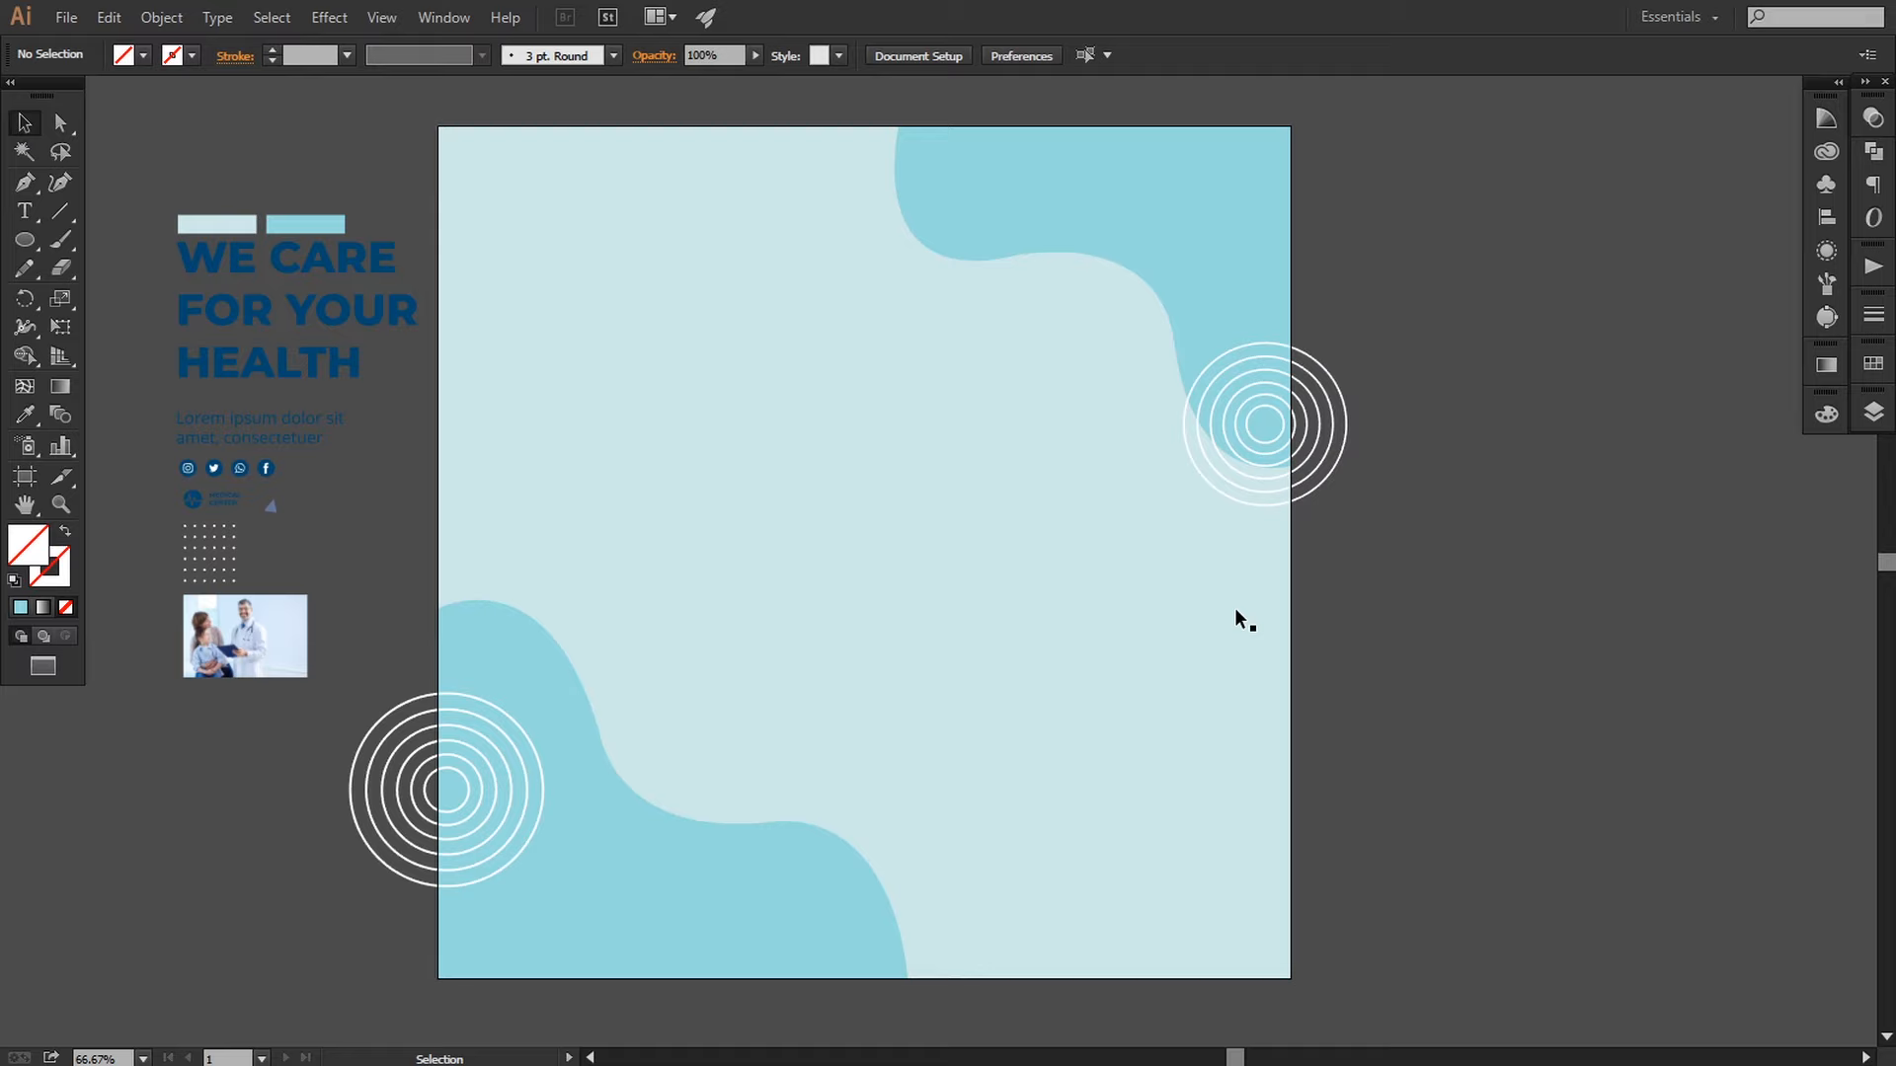
pyautogui.click(1169, 606)
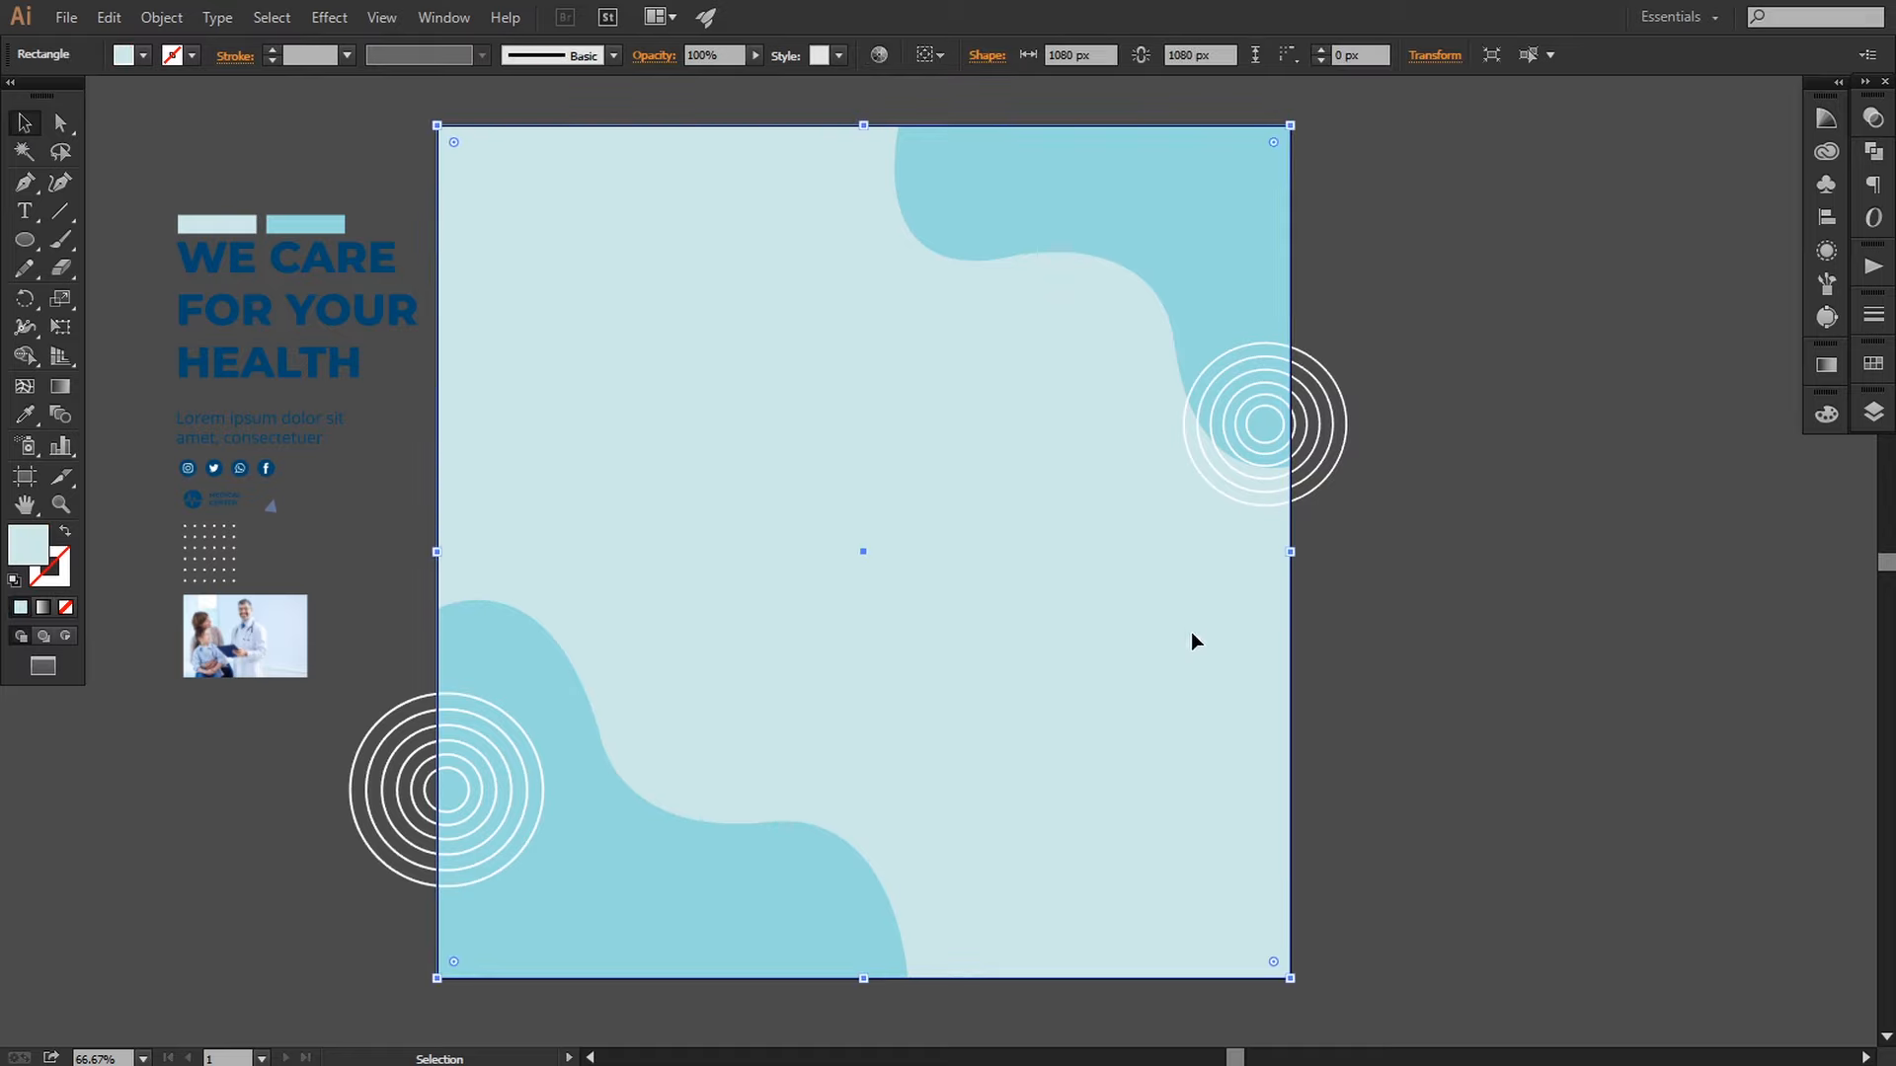
# Step: Select the unfilled blob path in Layer 1, fill it with light grey and move it to about X 602, Y 560 px
pyautogui.click(1874, 415)
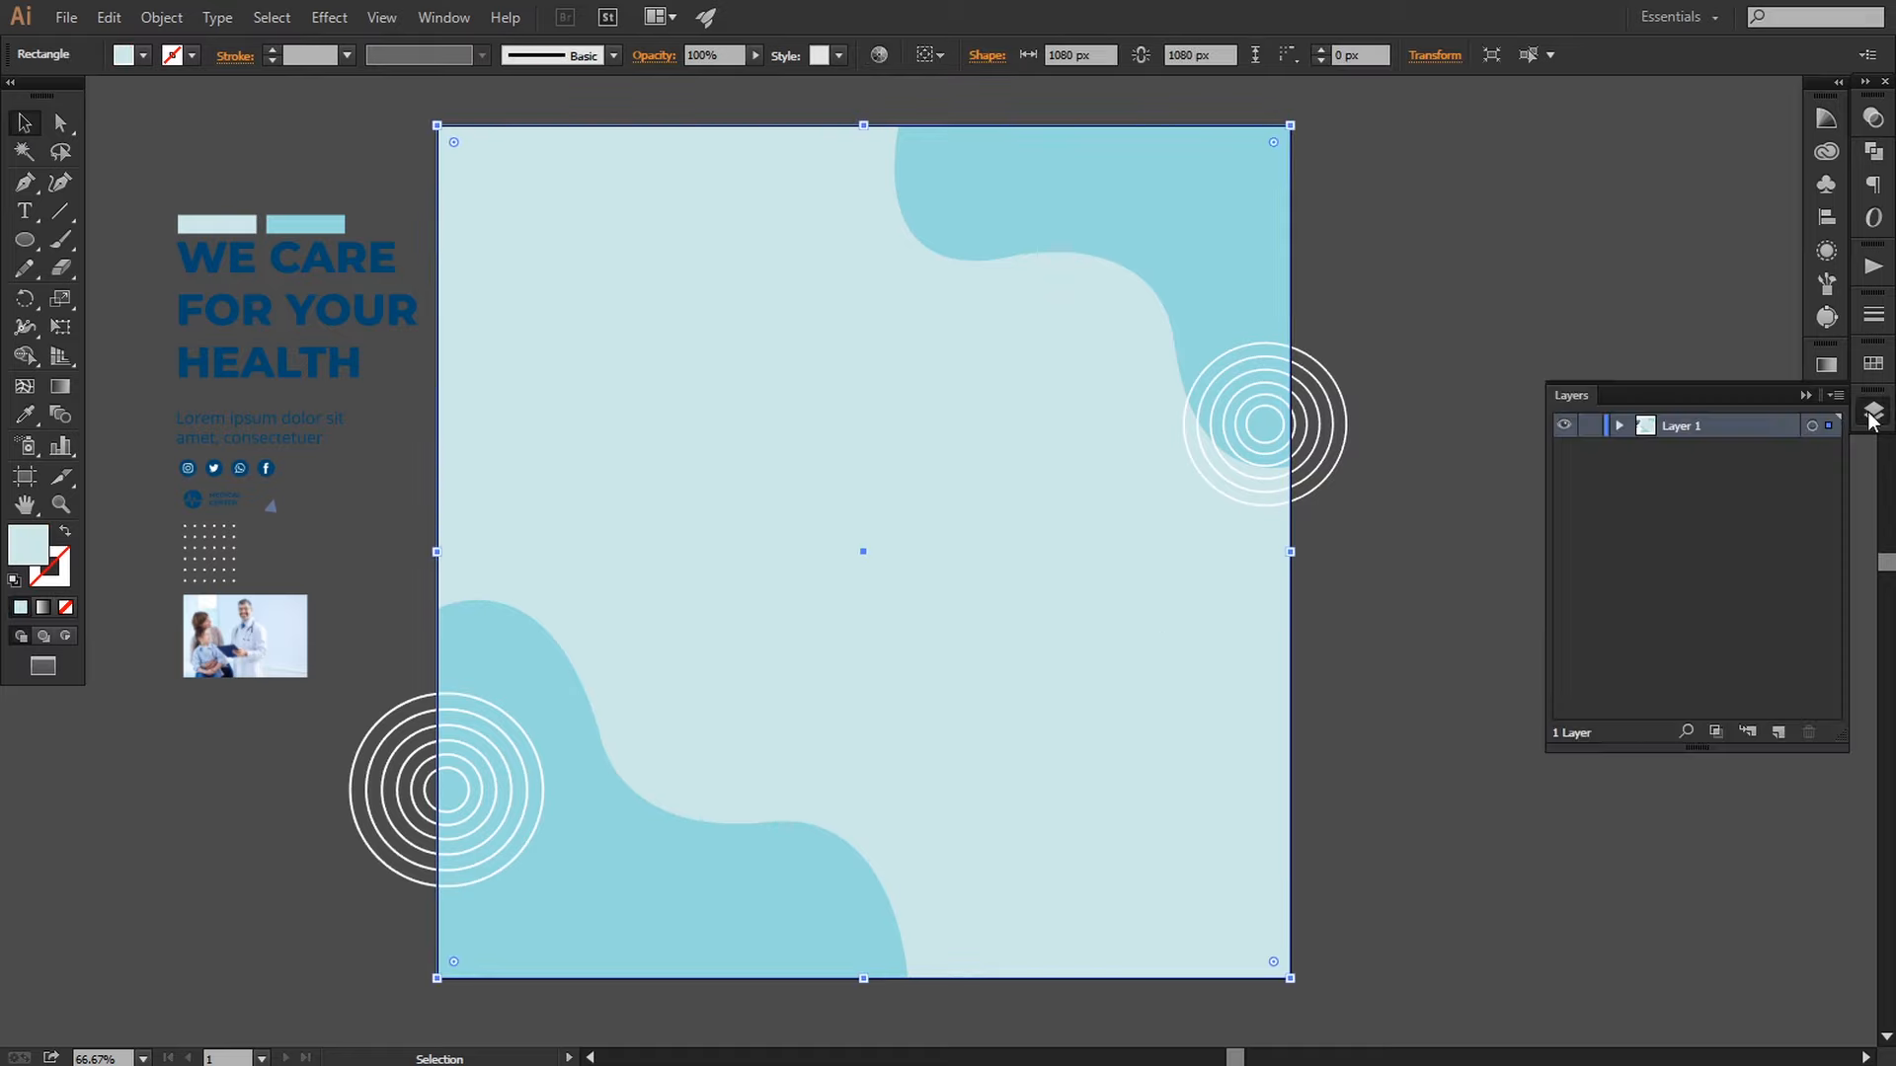
pyautogui.click(1618, 425)
pyautogui.click(1798, 453)
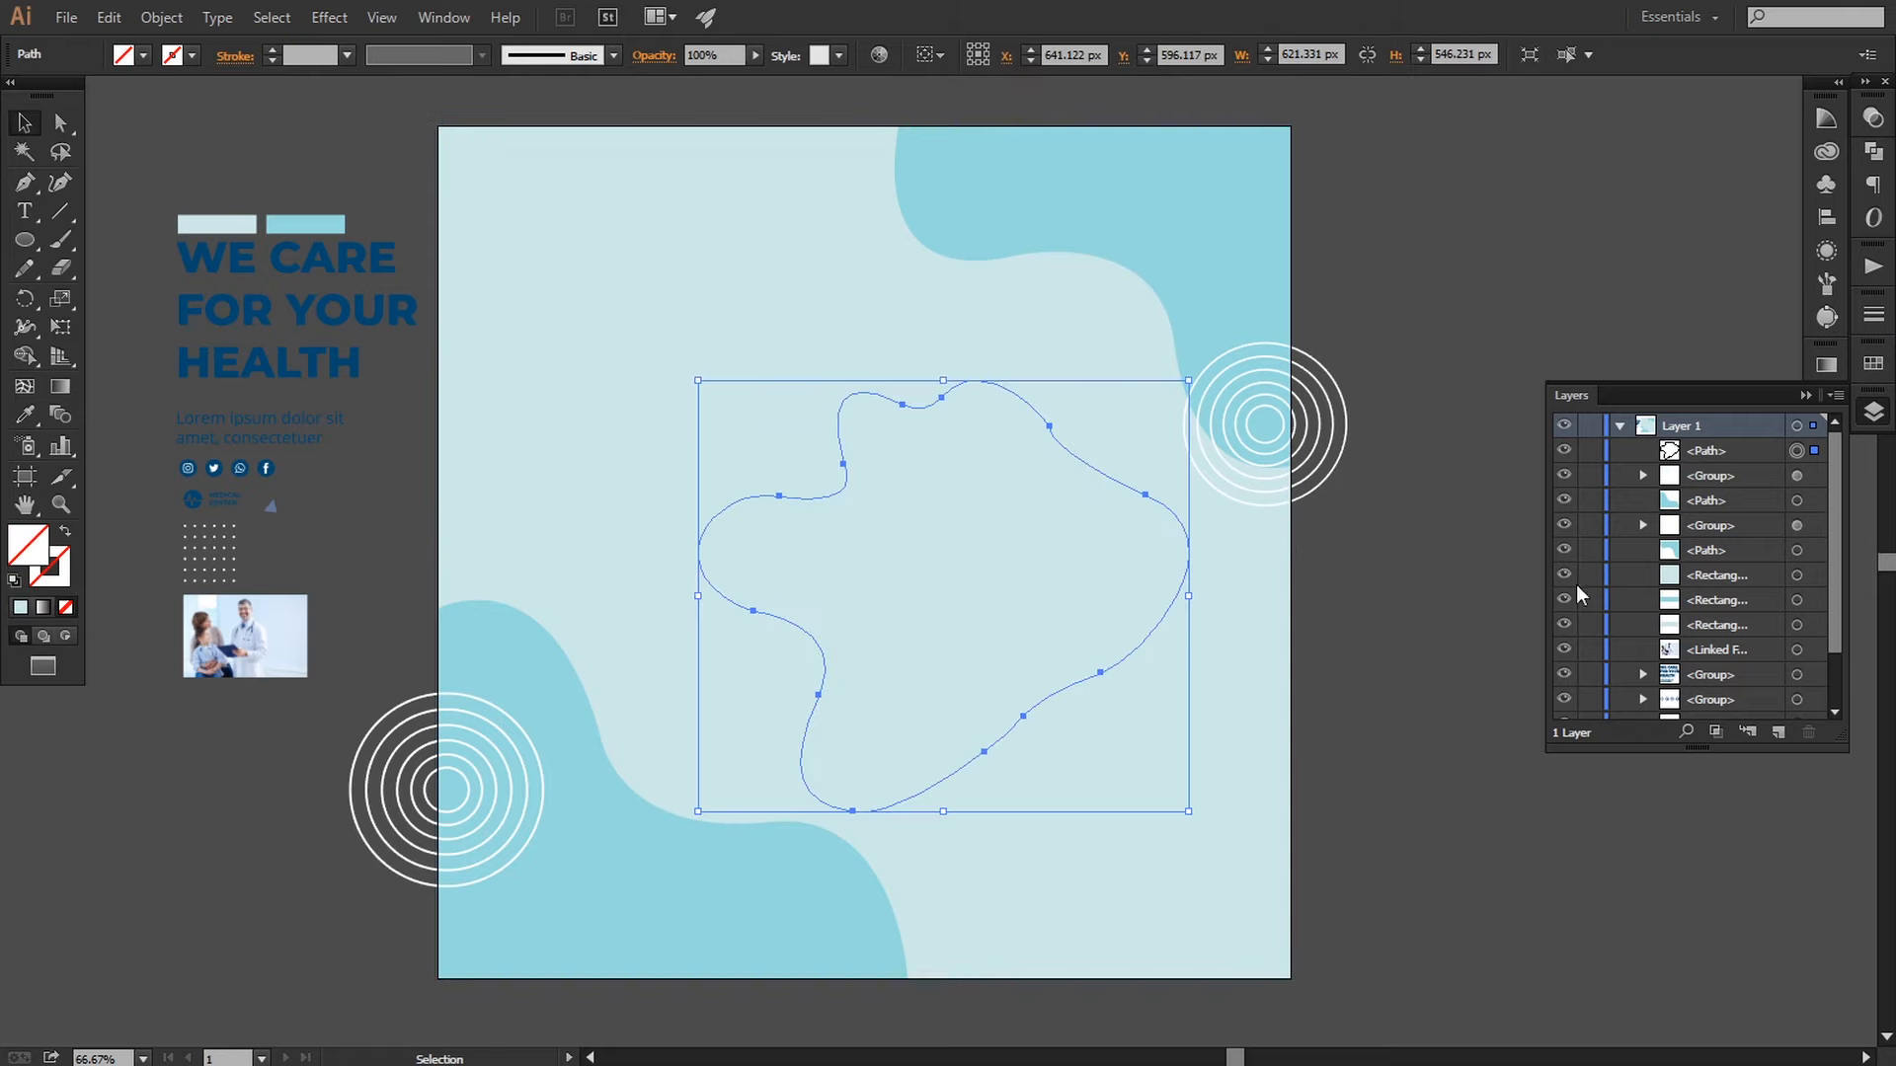
pyautogui.doubleClick(30, 543)
pyautogui.moveTo(1363, 669); pyautogui.dragTo(1362, 639)
pyautogui.click(1151, 812)
pyautogui.moveTo(1152, 811); pyautogui.dragTo(1106, 864)
pyautogui.click(1528, 593)
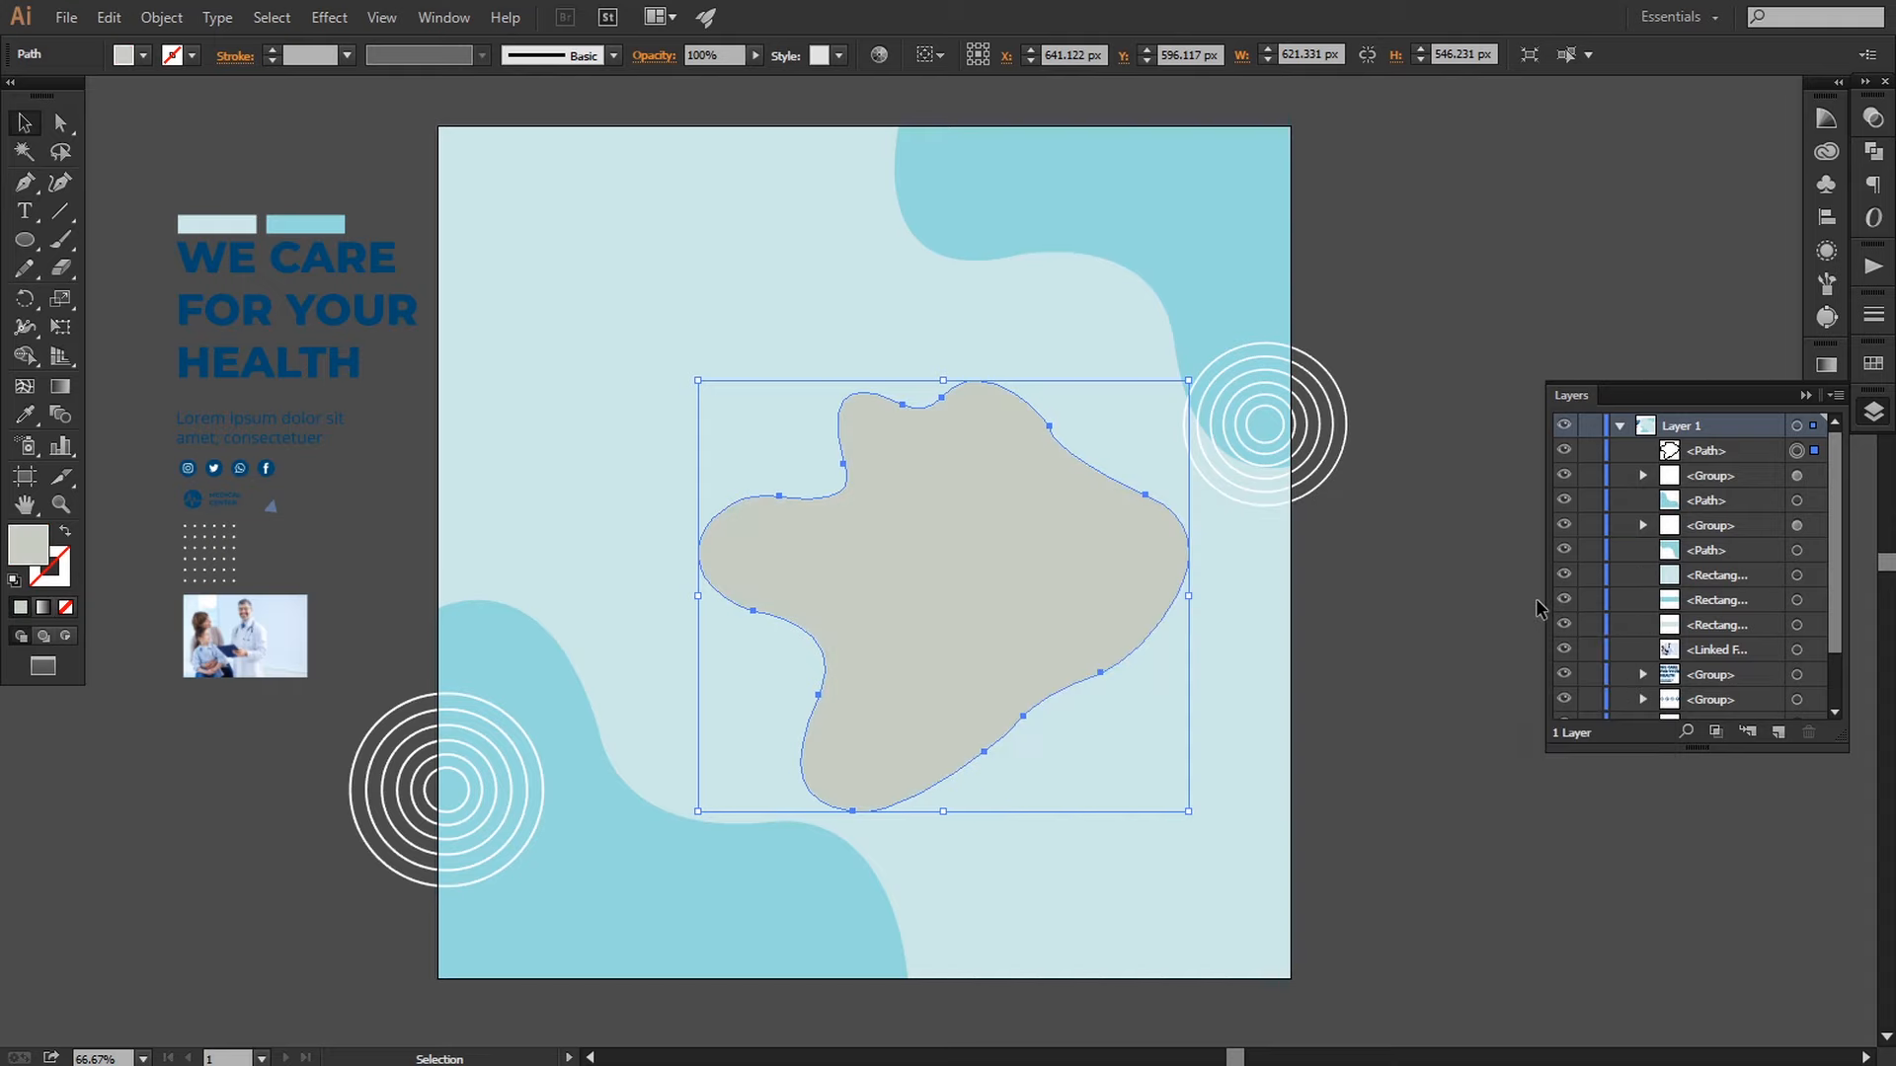
pyautogui.click(1414, 660)
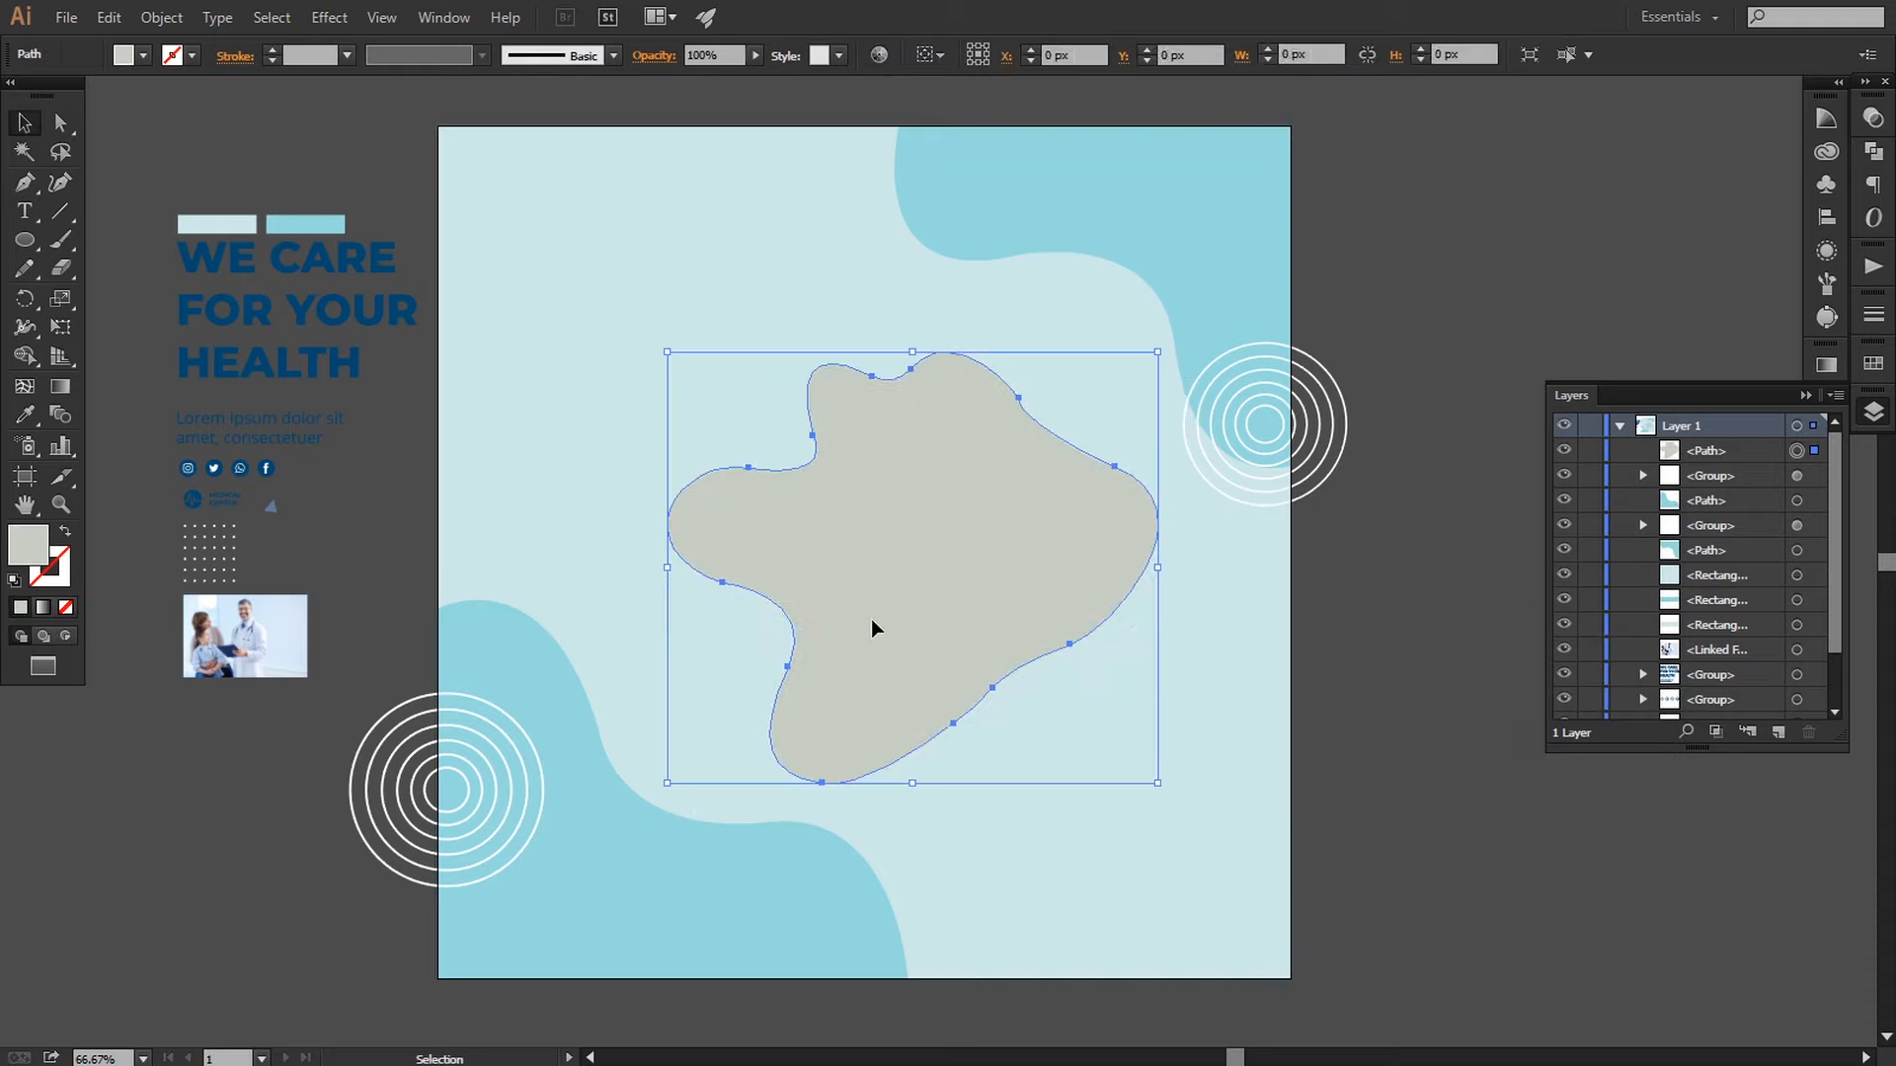
# Step: Reshape the blob's upper-right edge with its curve handle and move the right-hand anchor to about X 894, Y 471 px
pyautogui.press('a')
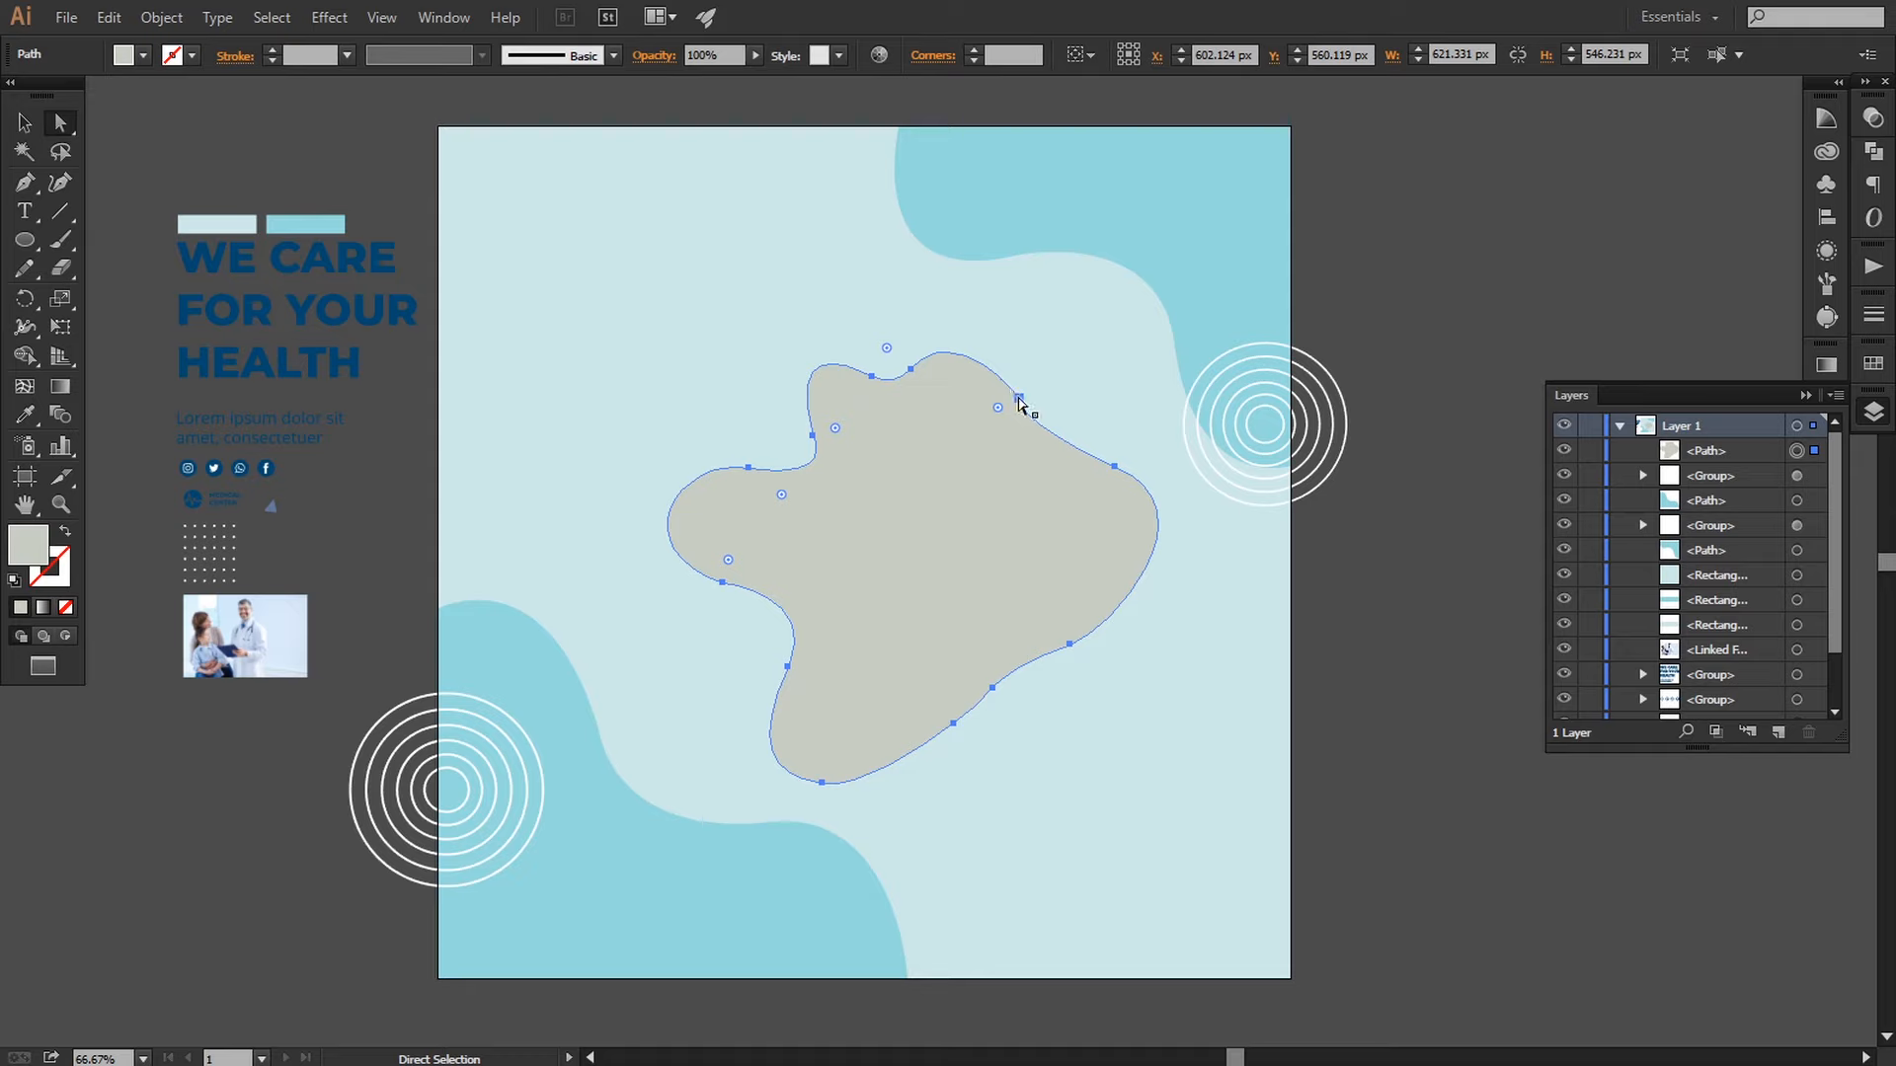
pyautogui.moveTo(1020, 401); pyautogui.dragTo(1096, 386)
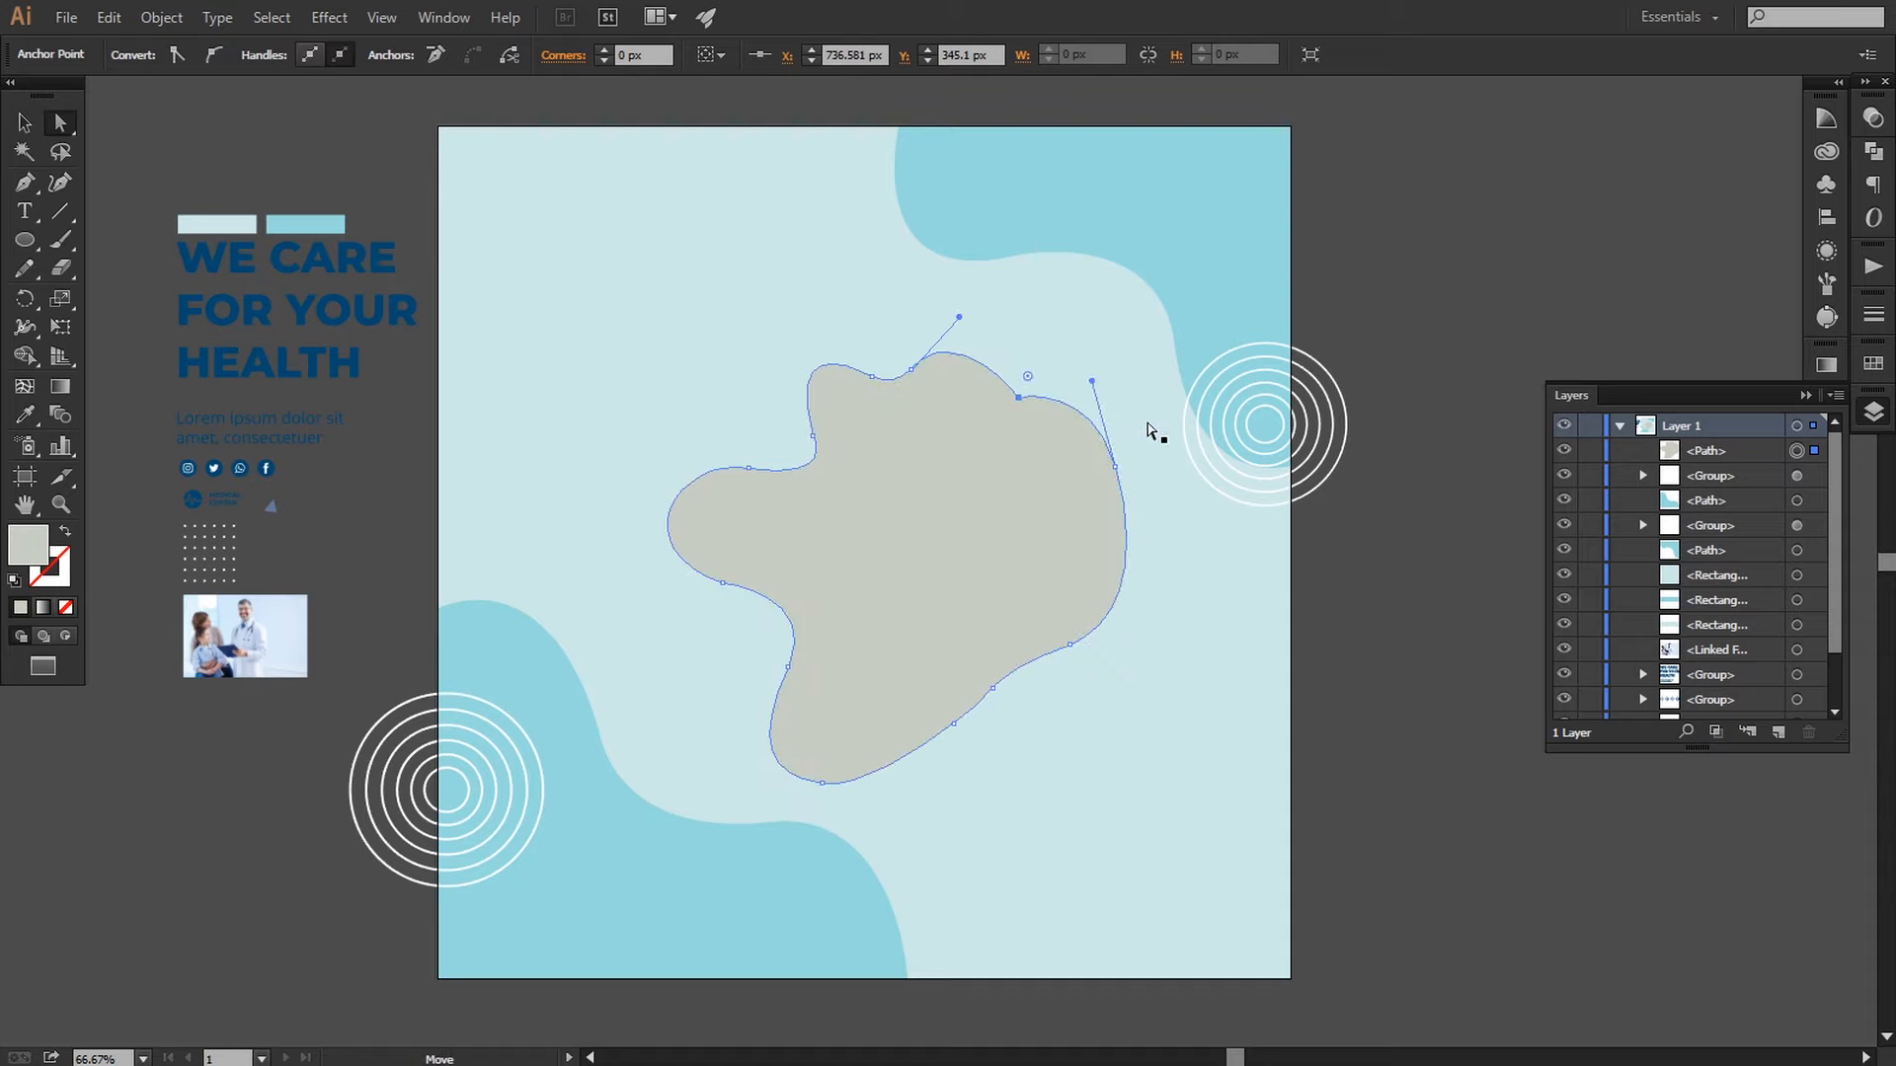
pyautogui.moveTo(1117, 466); pyautogui.dragTo(1143, 500)
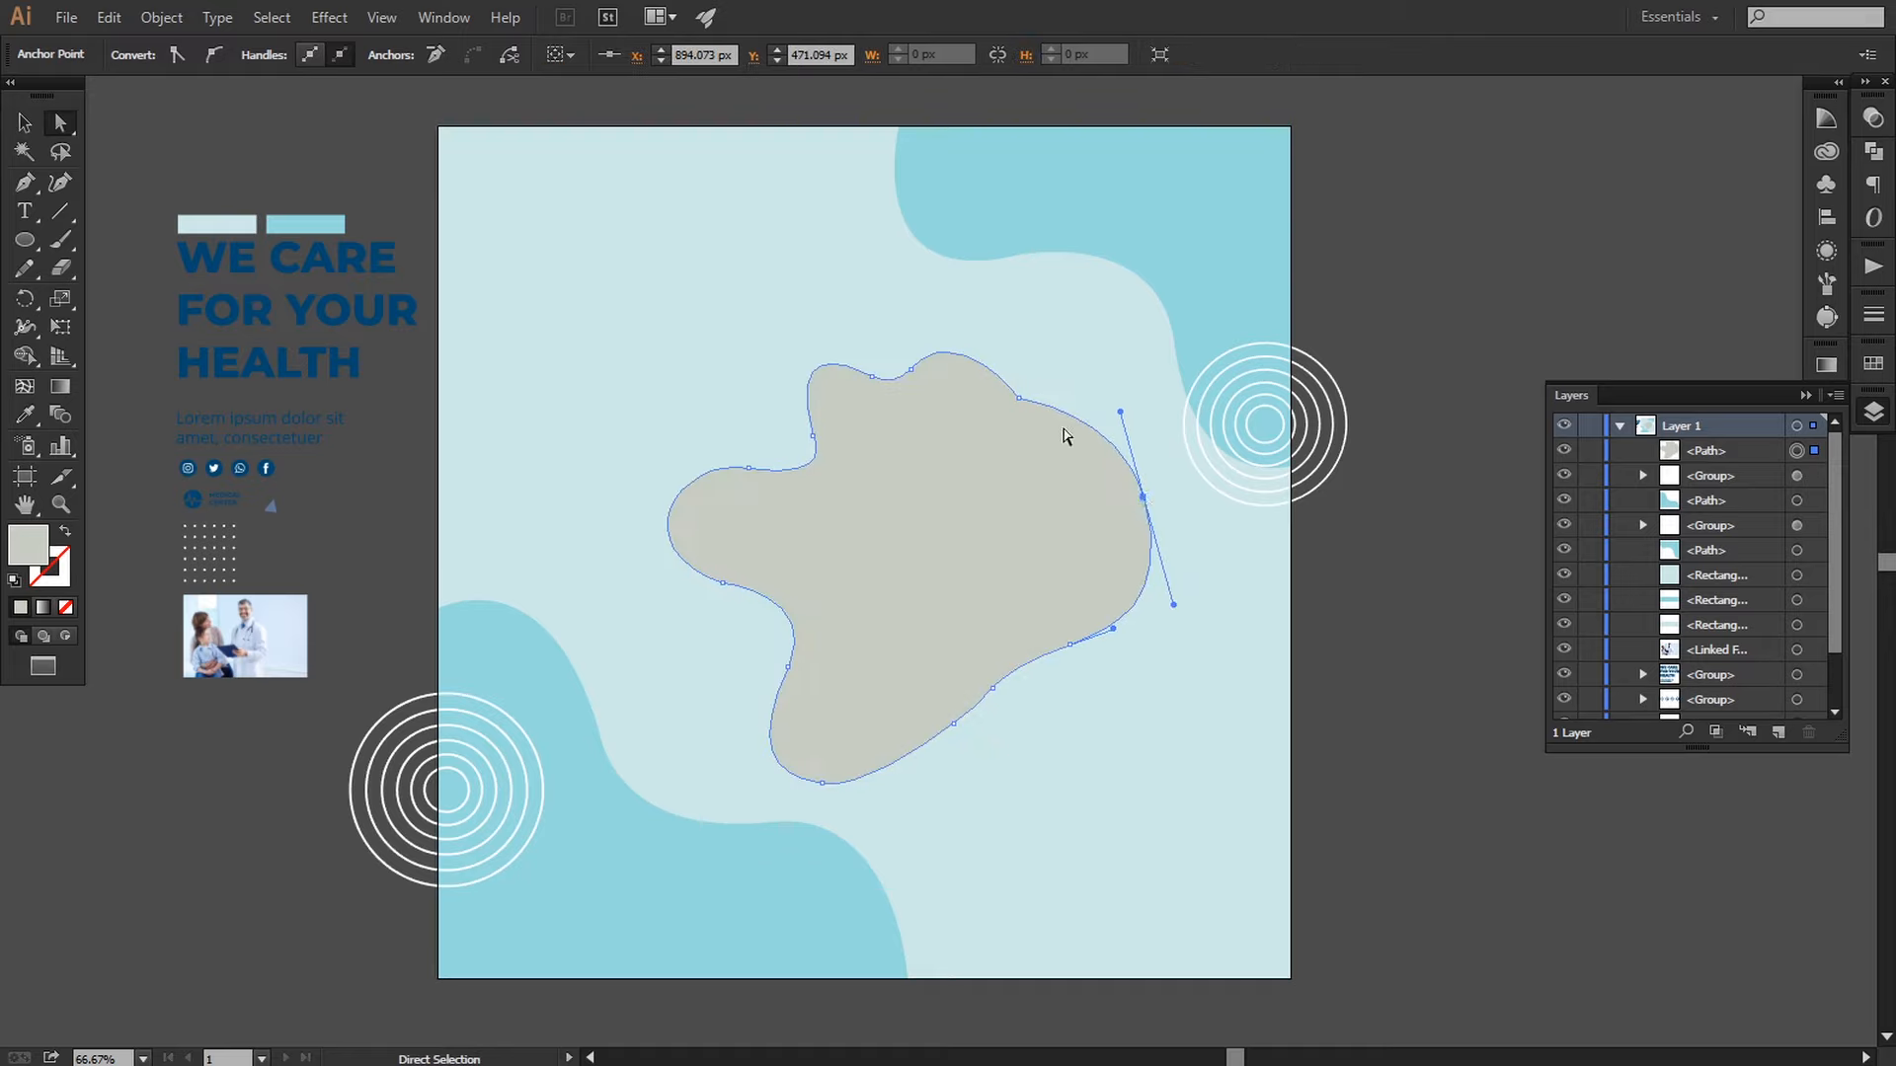
pyautogui.click(1343, 637)
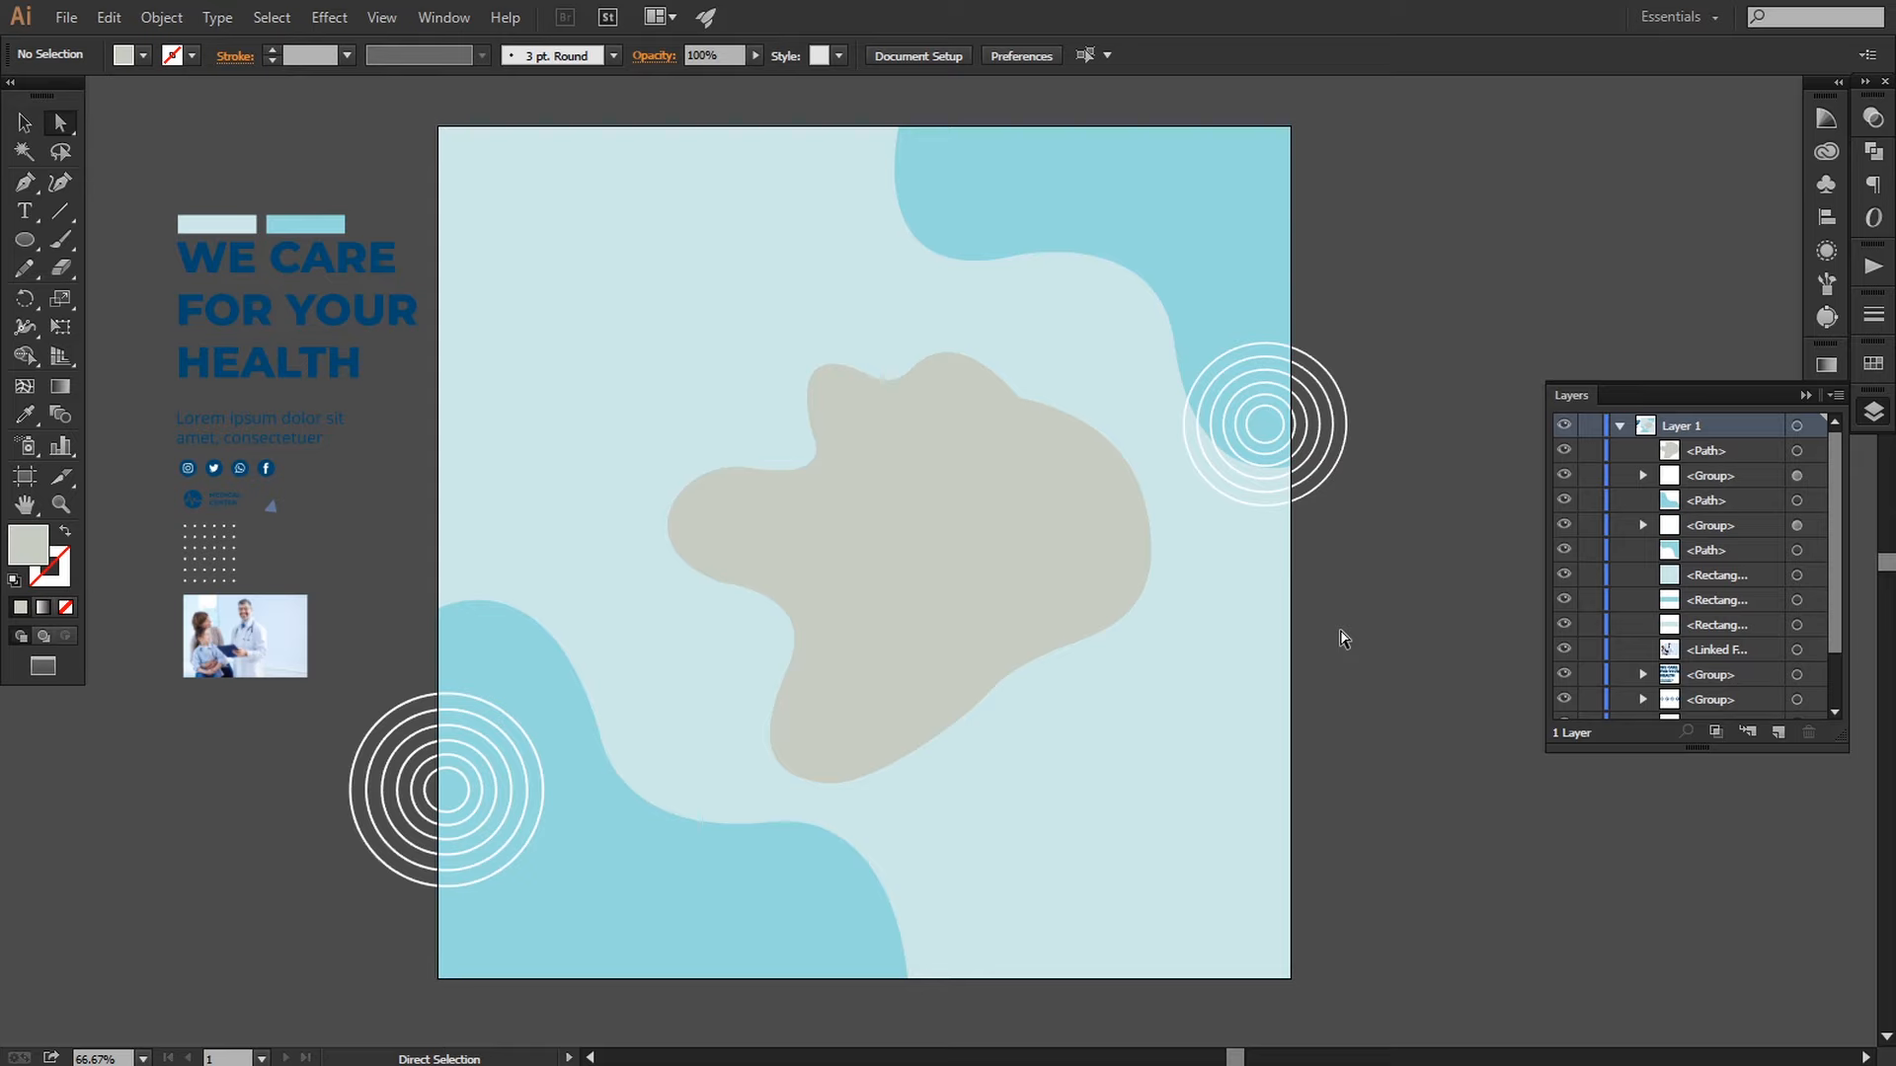
# Step: Move the blob's upper-right notch anchor to about X 743, Y 354 px and extend the curve handles on both sides of it
pyautogui.click(1057, 440)
pyautogui.click(1020, 399)
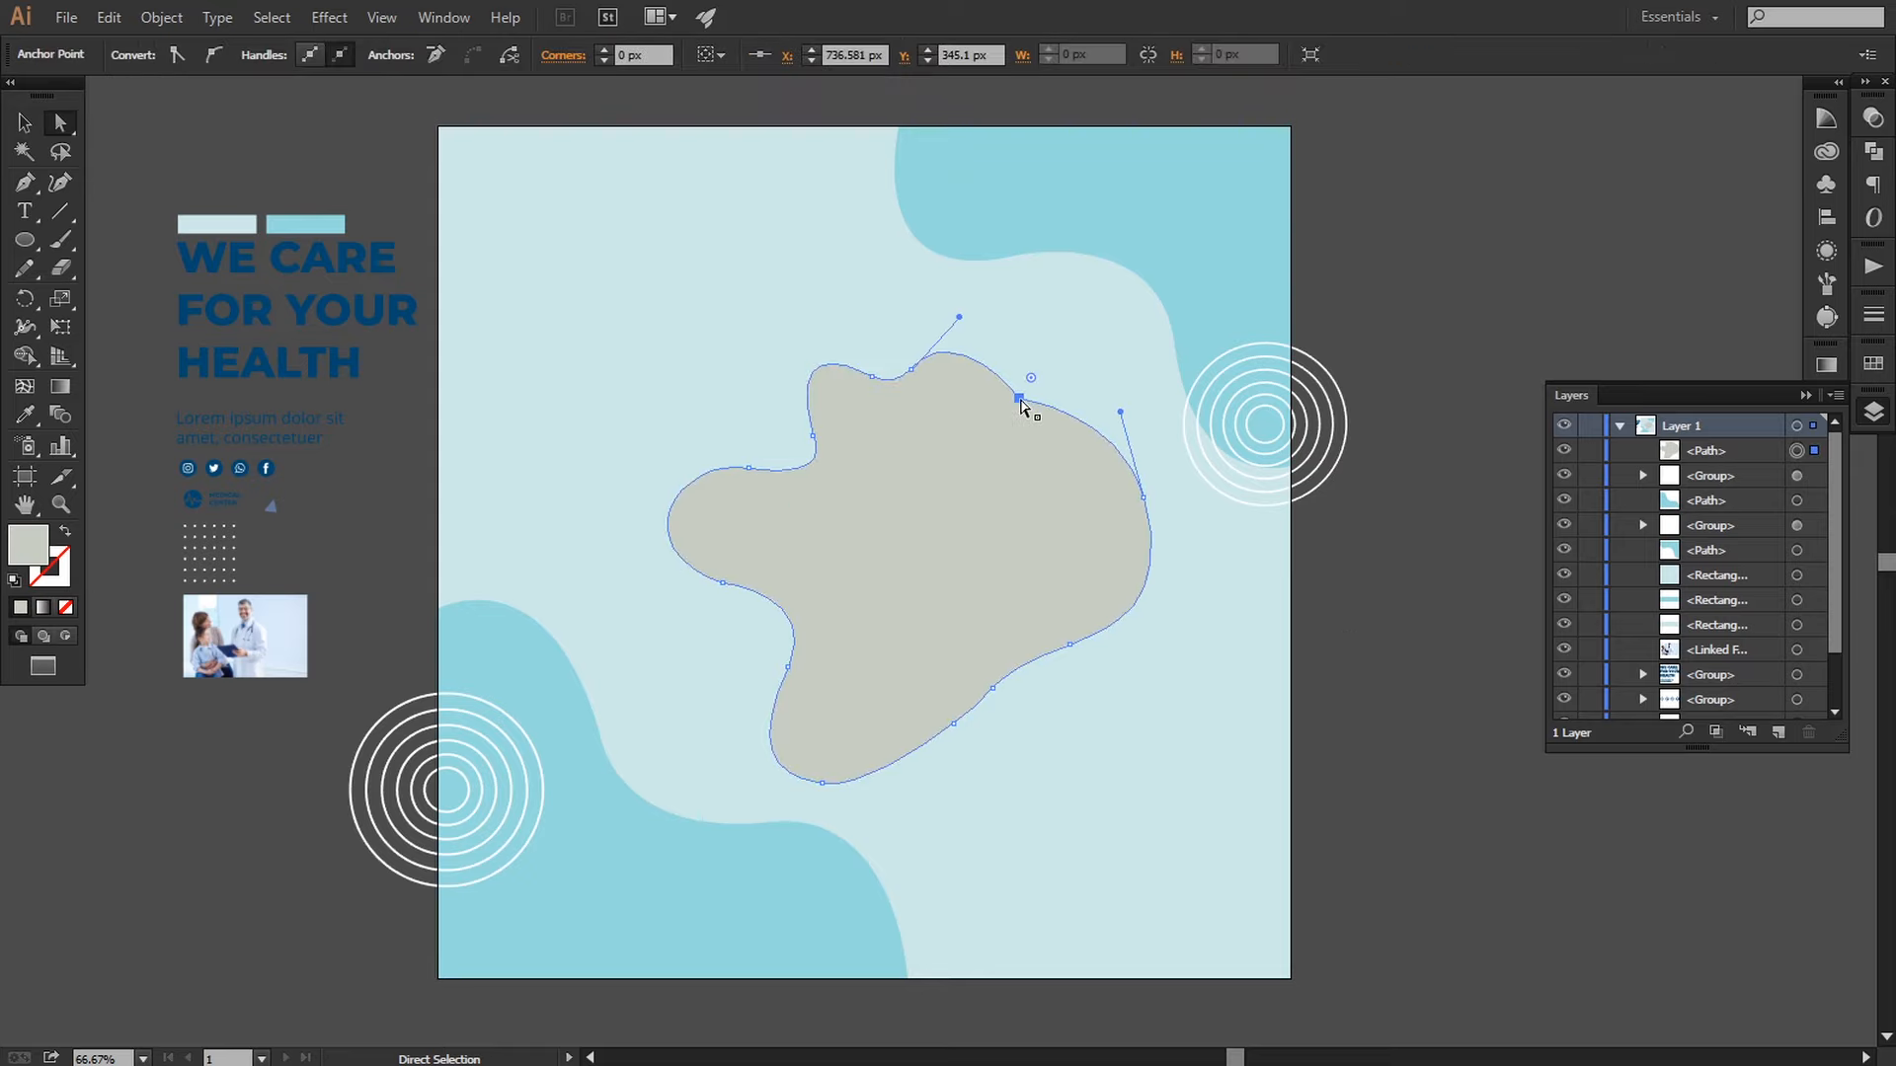
pyautogui.moveTo(1020, 400); pyautogui.dragTo(1023, 404)
pyautogui.moveTo(961, 321); pyautogui.dragTo(987, 299)
pyautogui.moveTo(1121, 413); pyautogui.dragTo(1120, 389)
pyautogui.click(1405, 669)
# Step: Round the blob's upper-right notch corner with a radius of about 58.45 px
pyautogui.click(1046, 486)
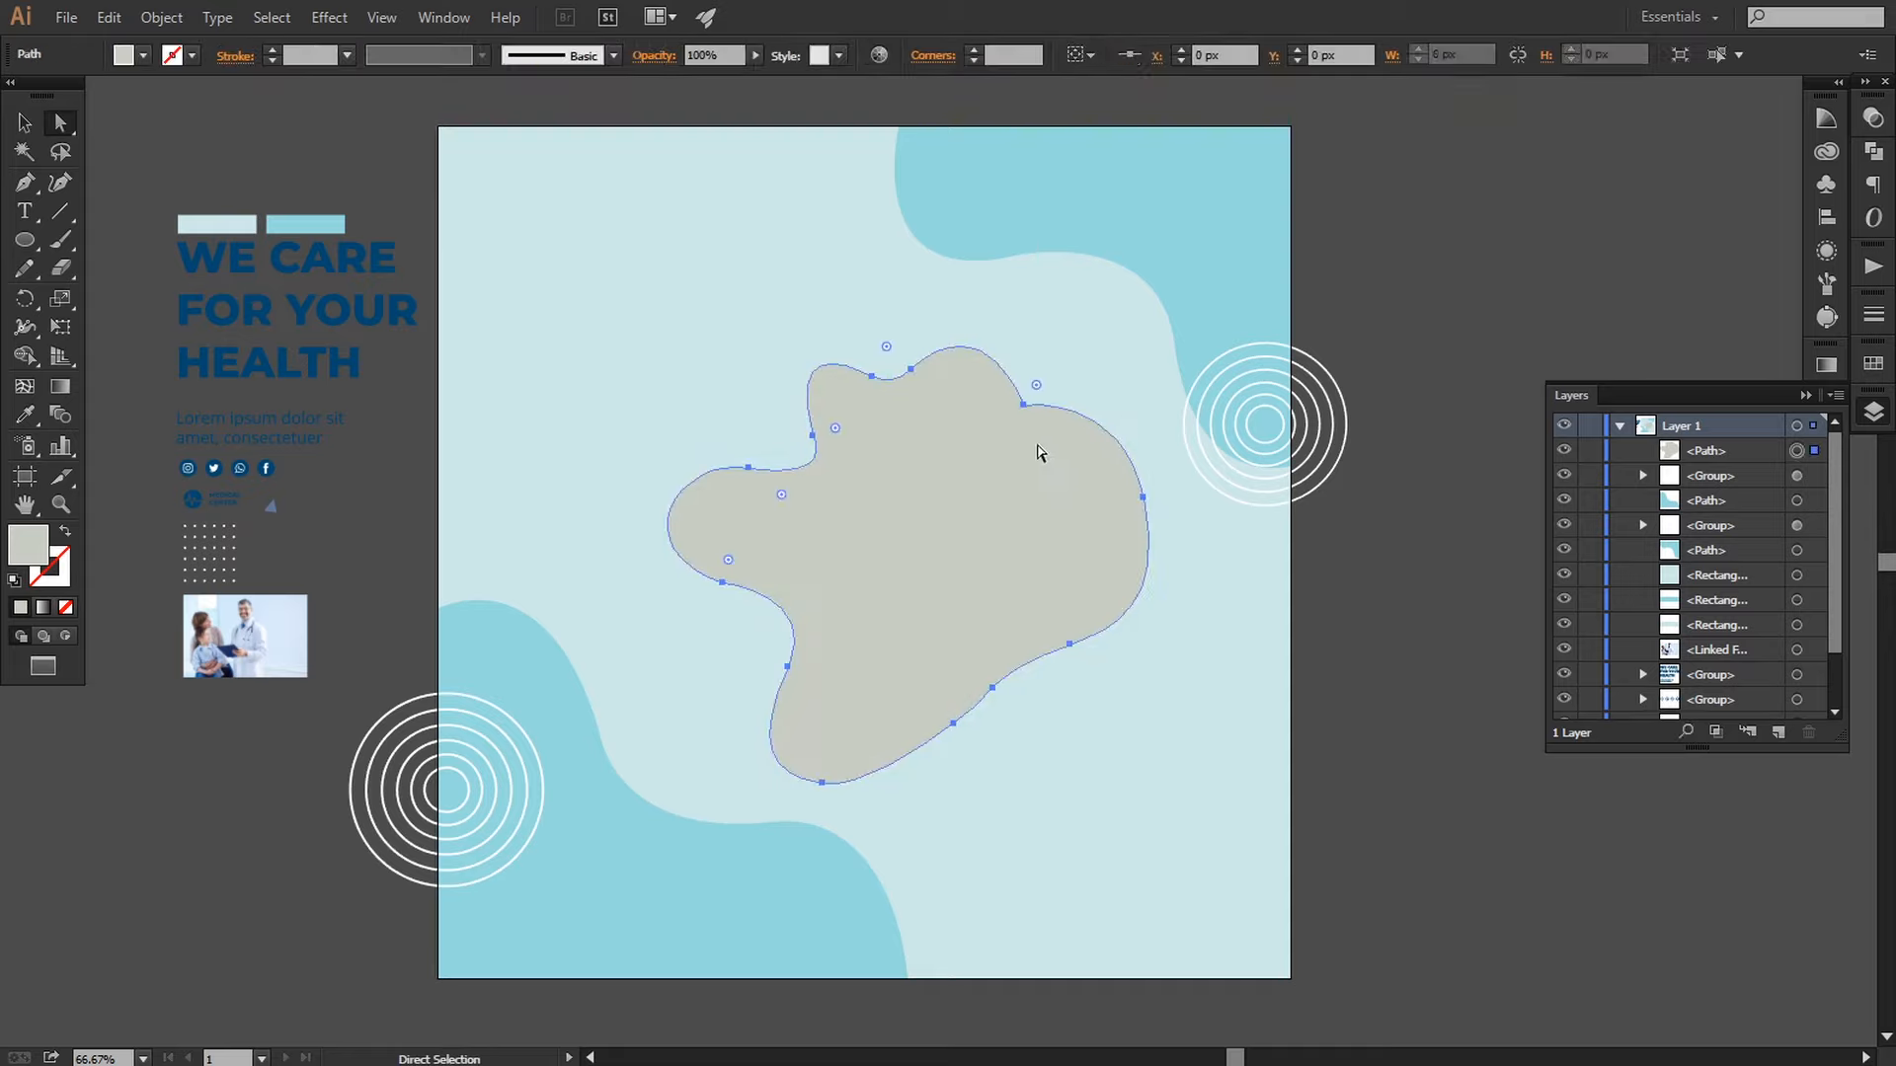
pyautogui.click(1027, 403)
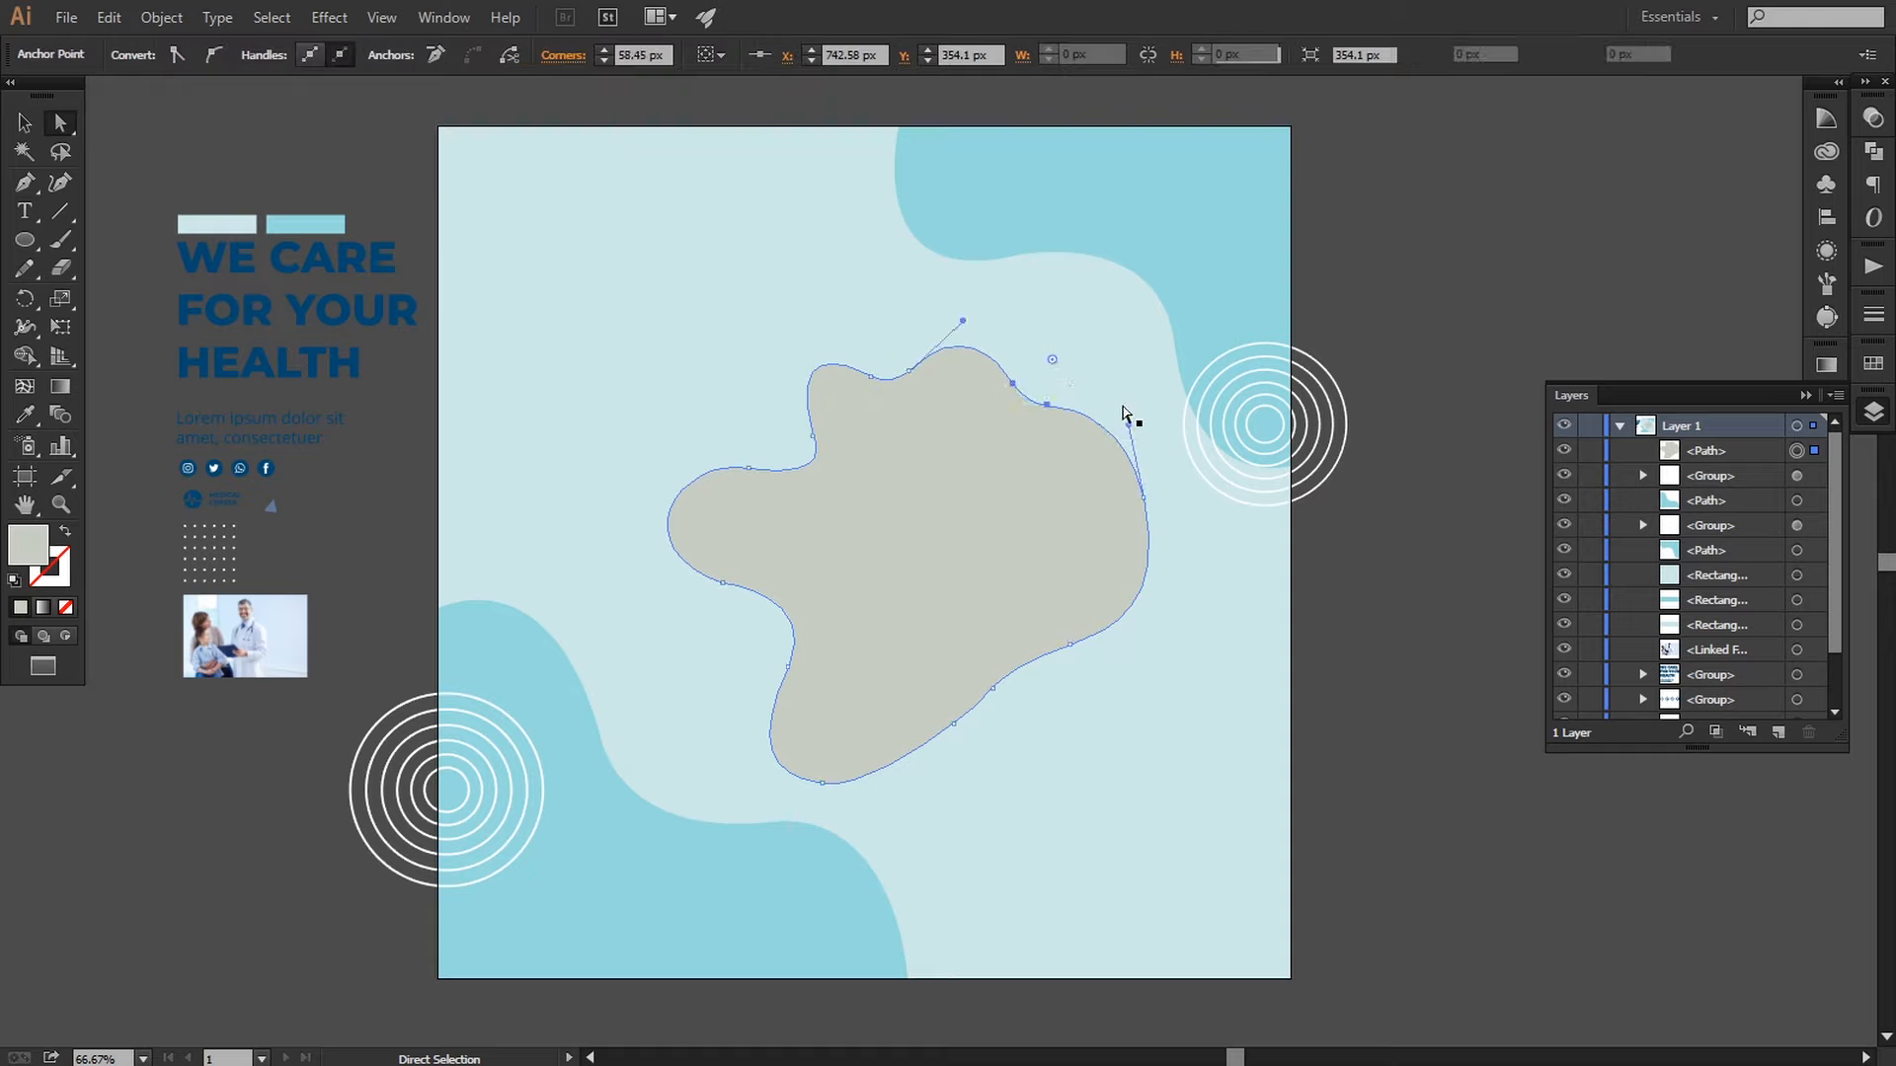
pyautogui.click(1414, 656)
# Step: Copy the grey blob and paste the duplicate in front of it
pyautogui.click(25, 122)
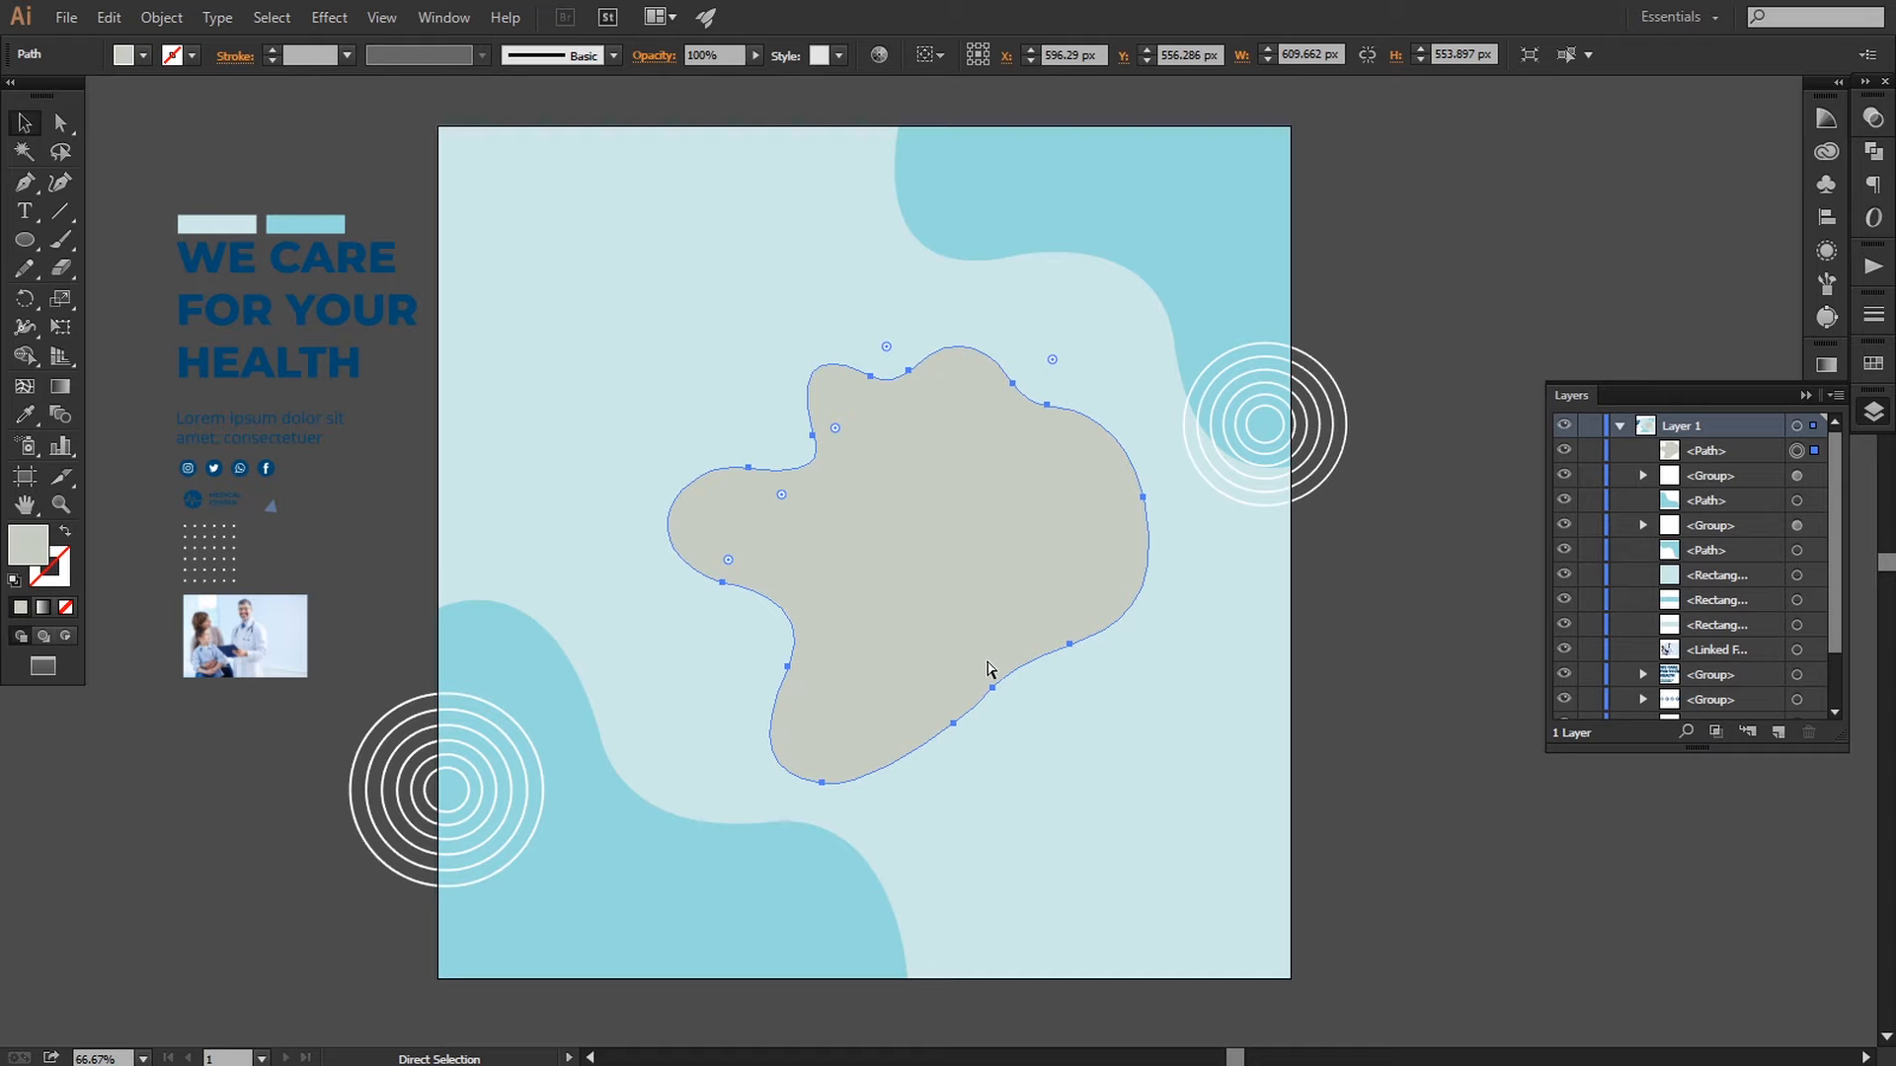
pyautogui.press('v')
pyautogui.click(108, 17)
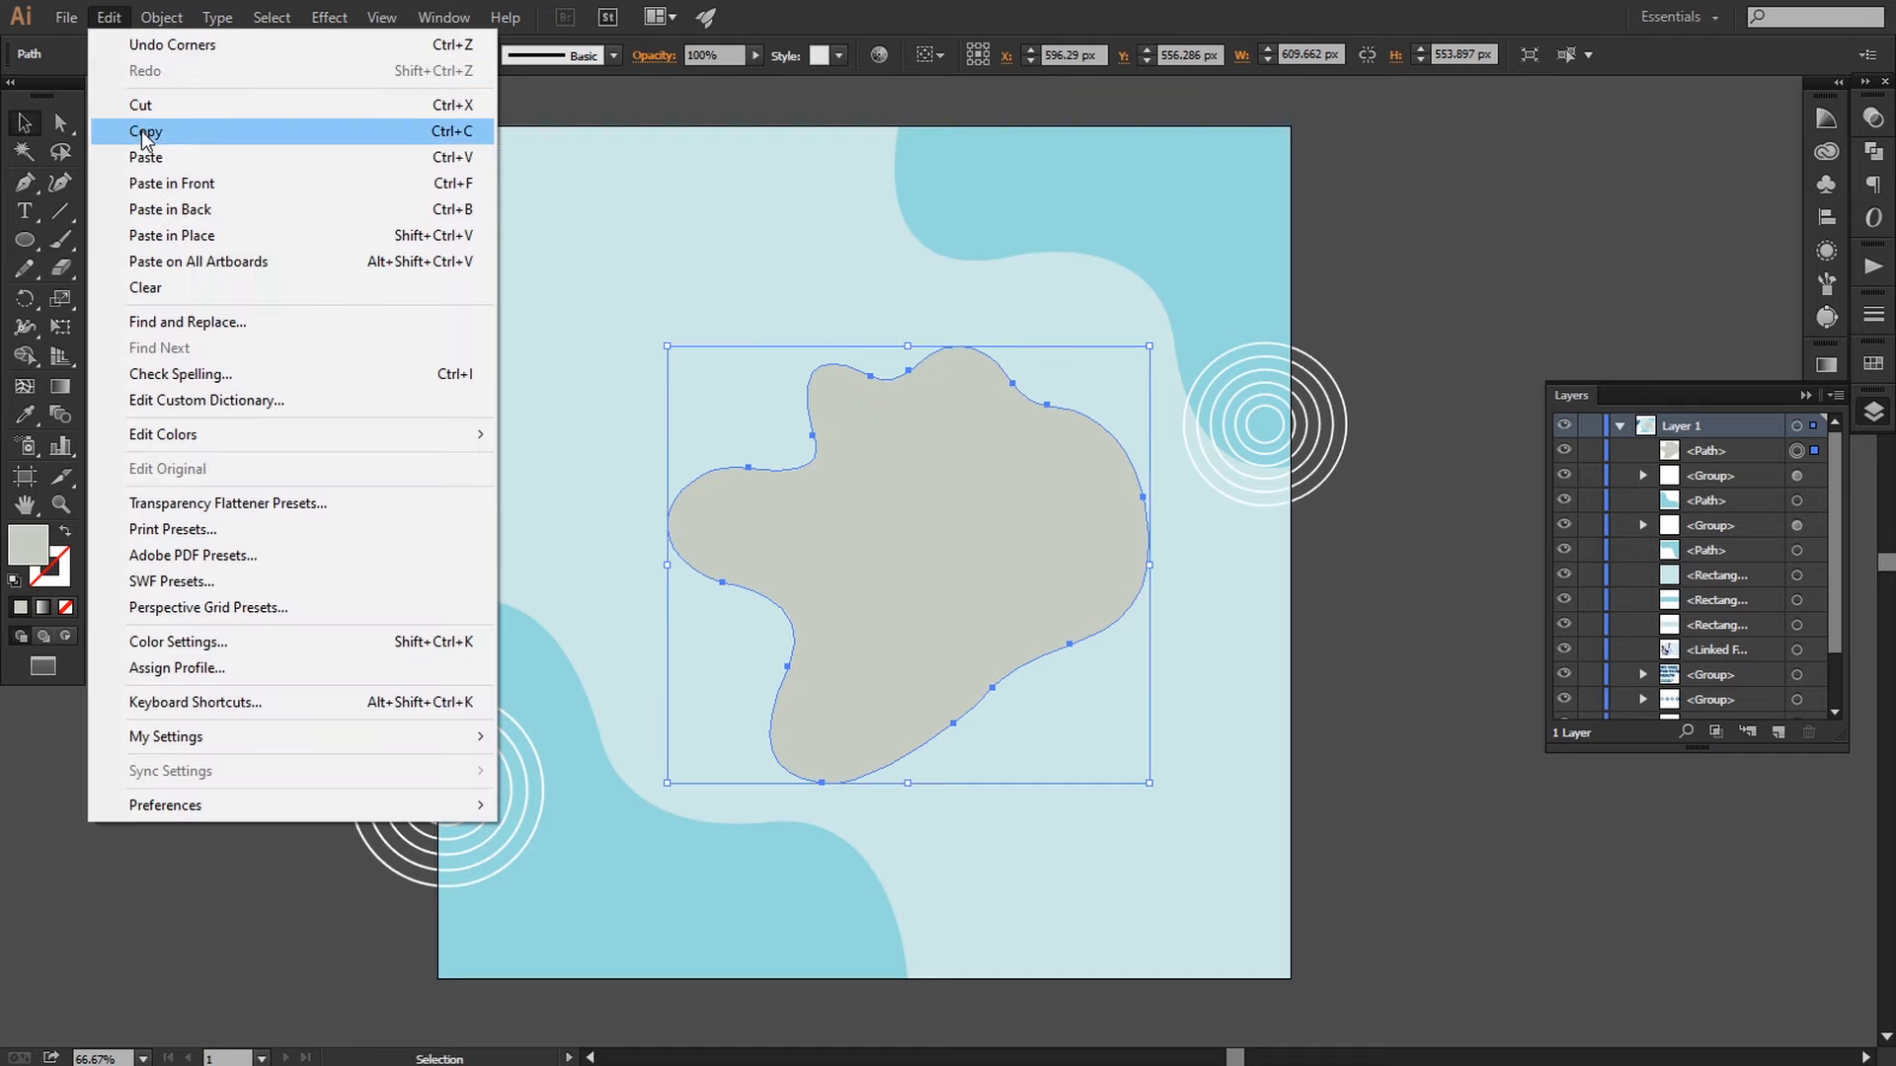
pyautogui.click(145, 133)
pyautogui.click(109, 16)
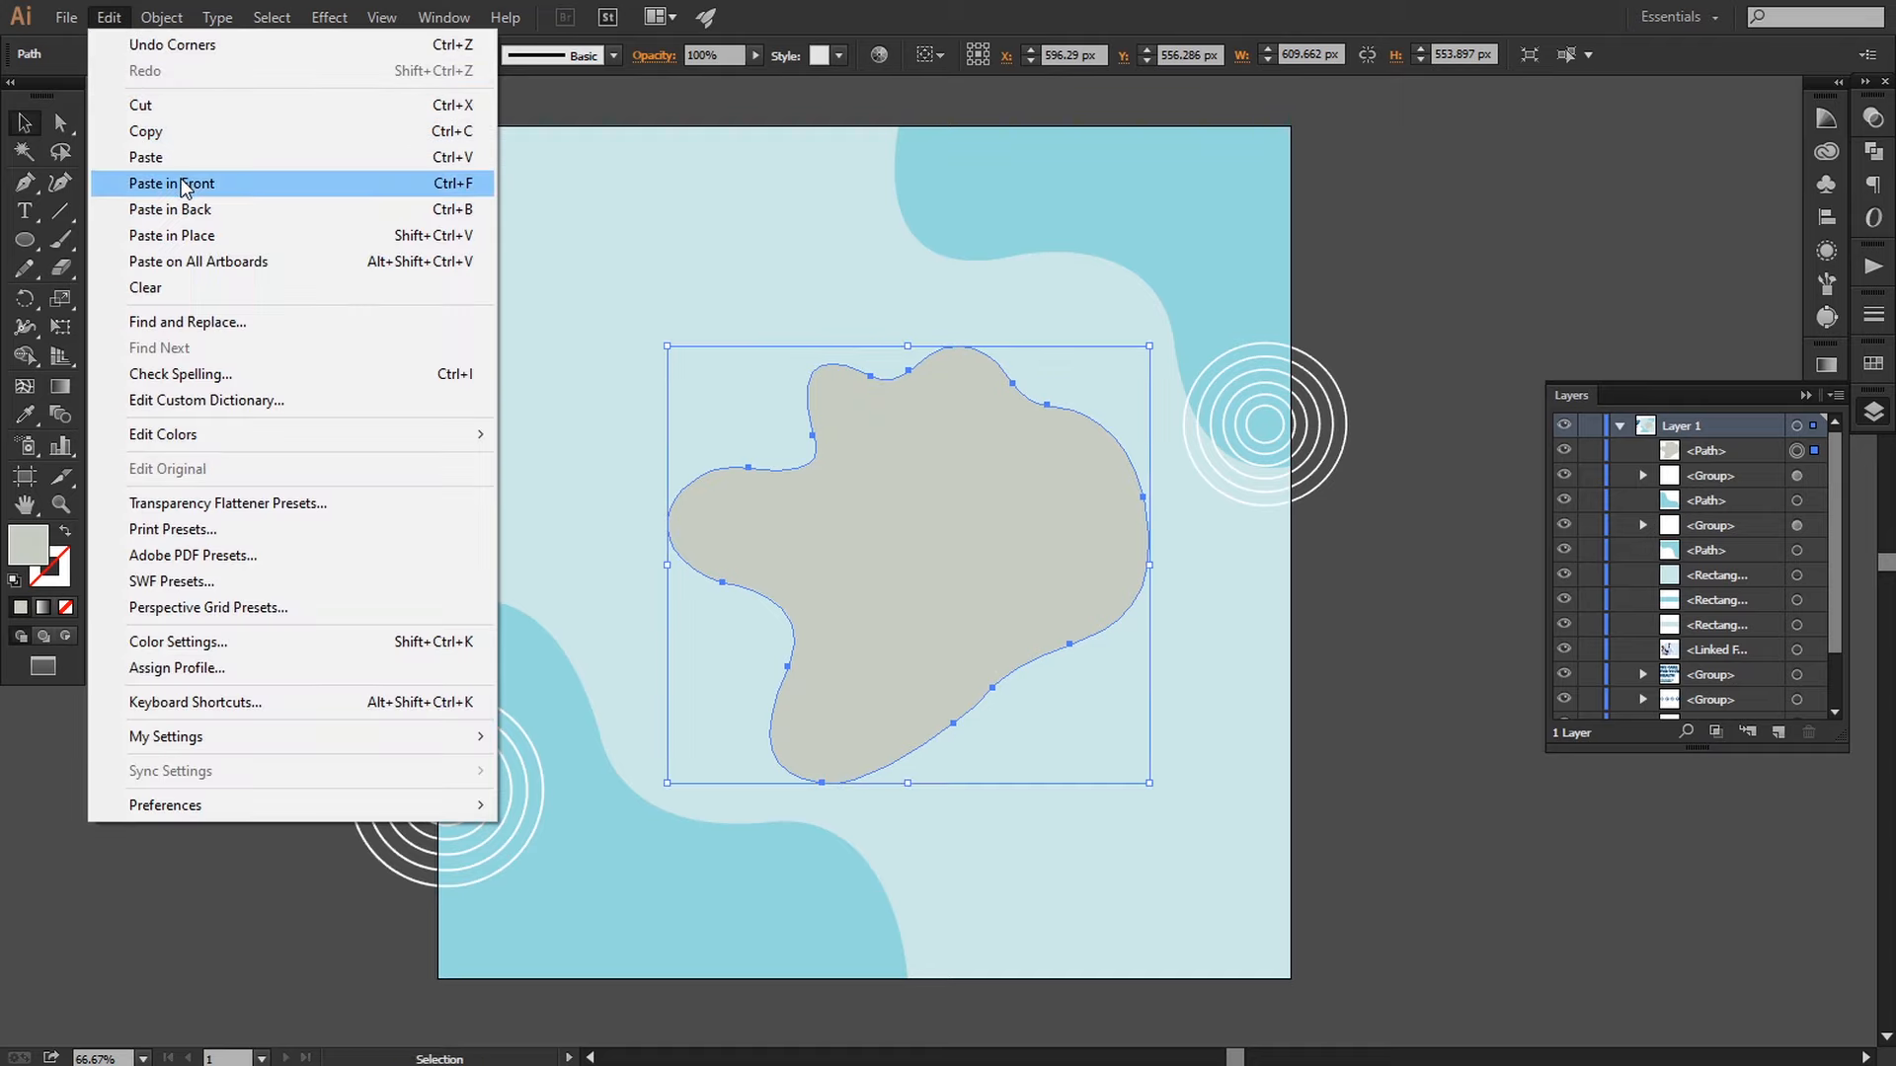
pyautogui.click(173, 184)
# Step: Fill the lower of the two stacked blobs with the darker light-blue swatch colour using the Eyedropper
pyautogui.moveTo(1708, 461); pyautogui.dragTo(1718, 490)
pyautogui.click(24, 415)
pyautogui.click(296, 222)
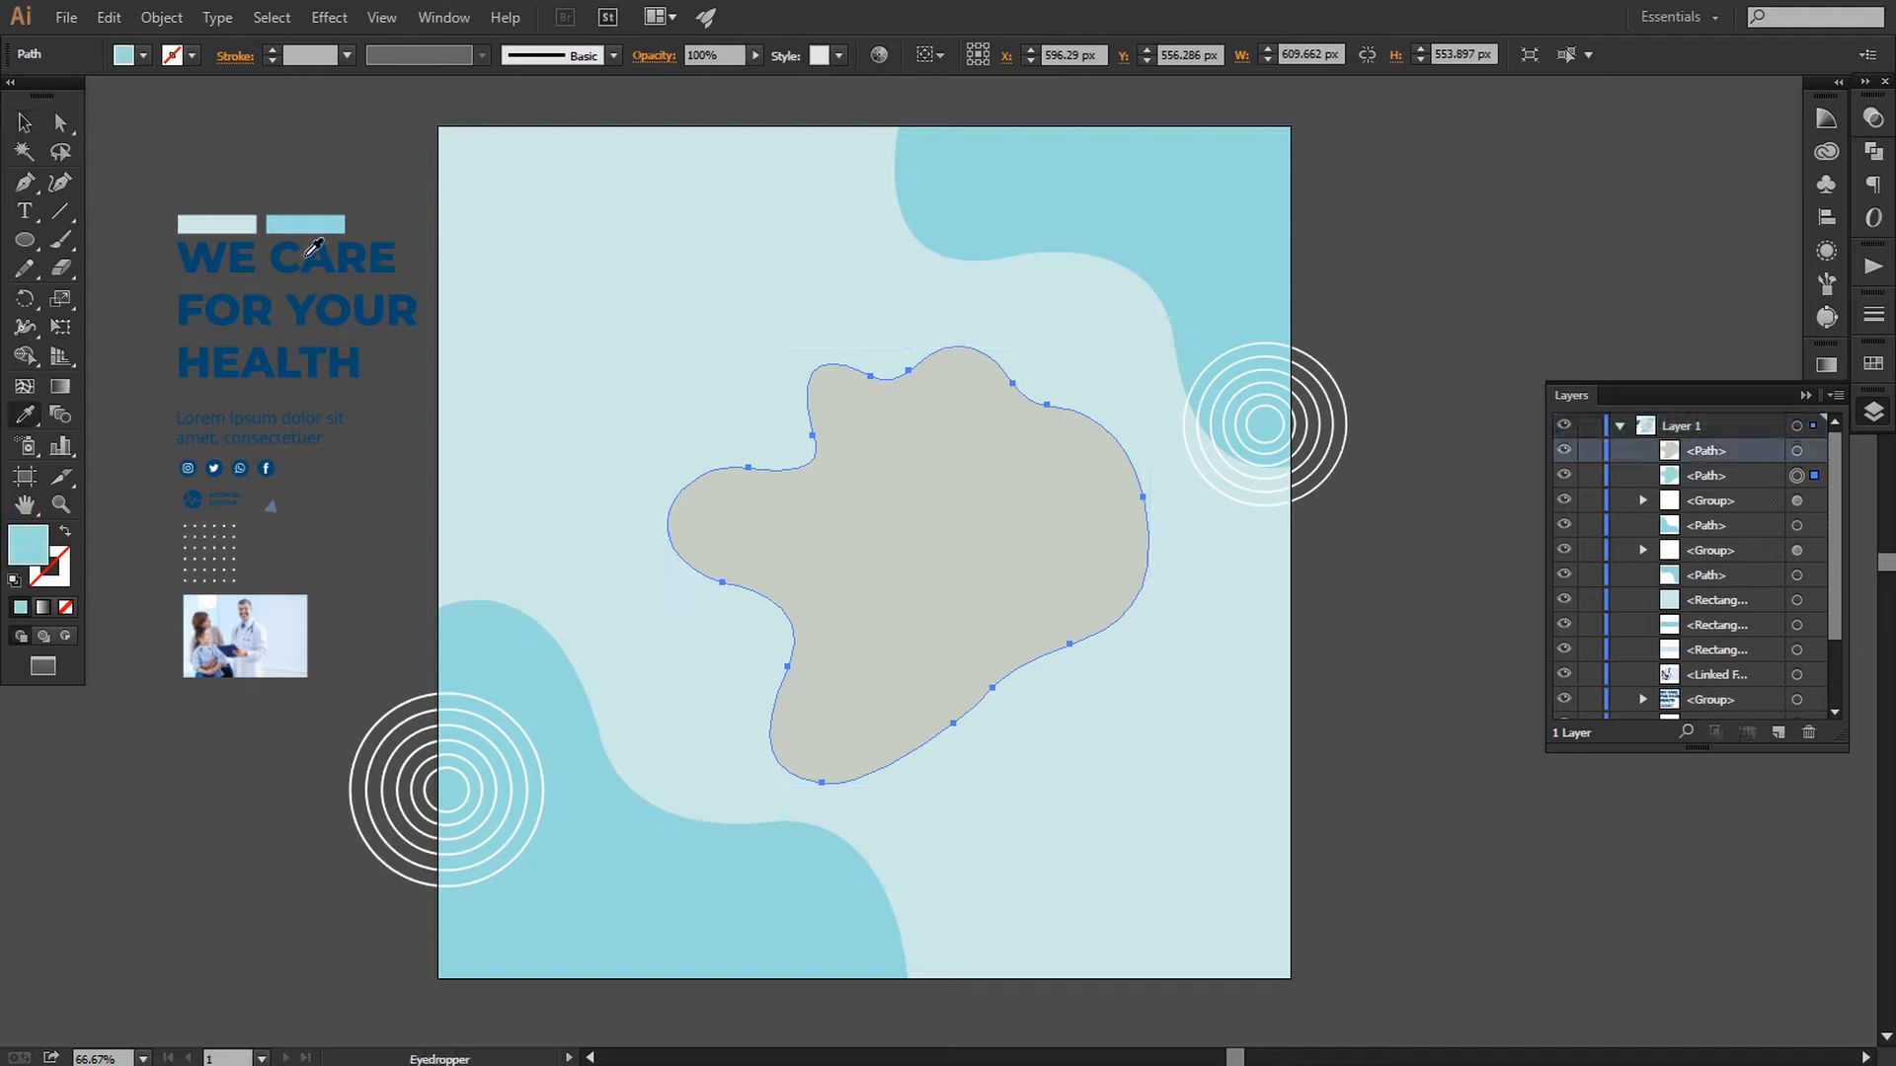
# Step: Rotate the blue blob clockwise so its lobes stick out behind the grey one, and turn both blobs clockwise together
pyautogui.click(24, 123)
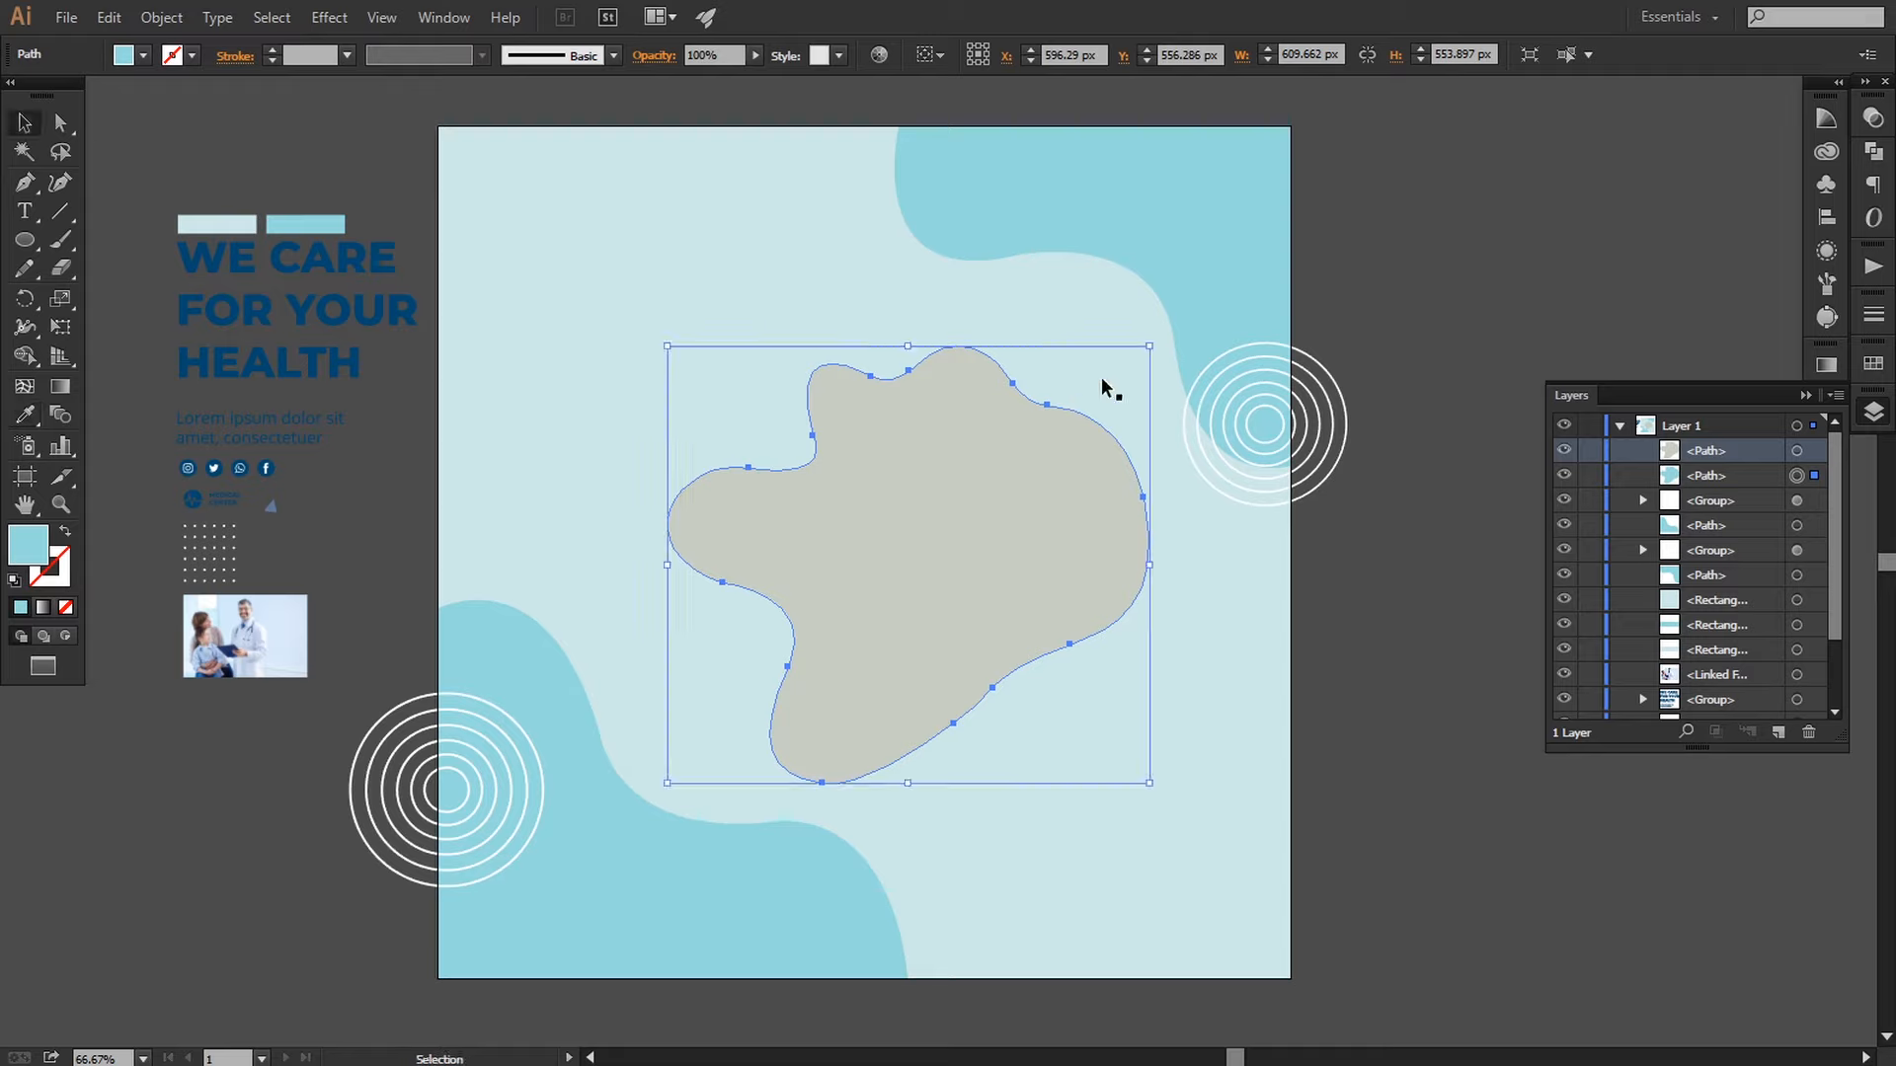
pyautogui.moveTo(1158, 339); pyautogui.dragTo(1208, 478)
pyautogui.keyDown('shift'); pyautogui.click(1096, 464); pyautogui.keyUp('shift')
pyautogui.click(1346, 635)
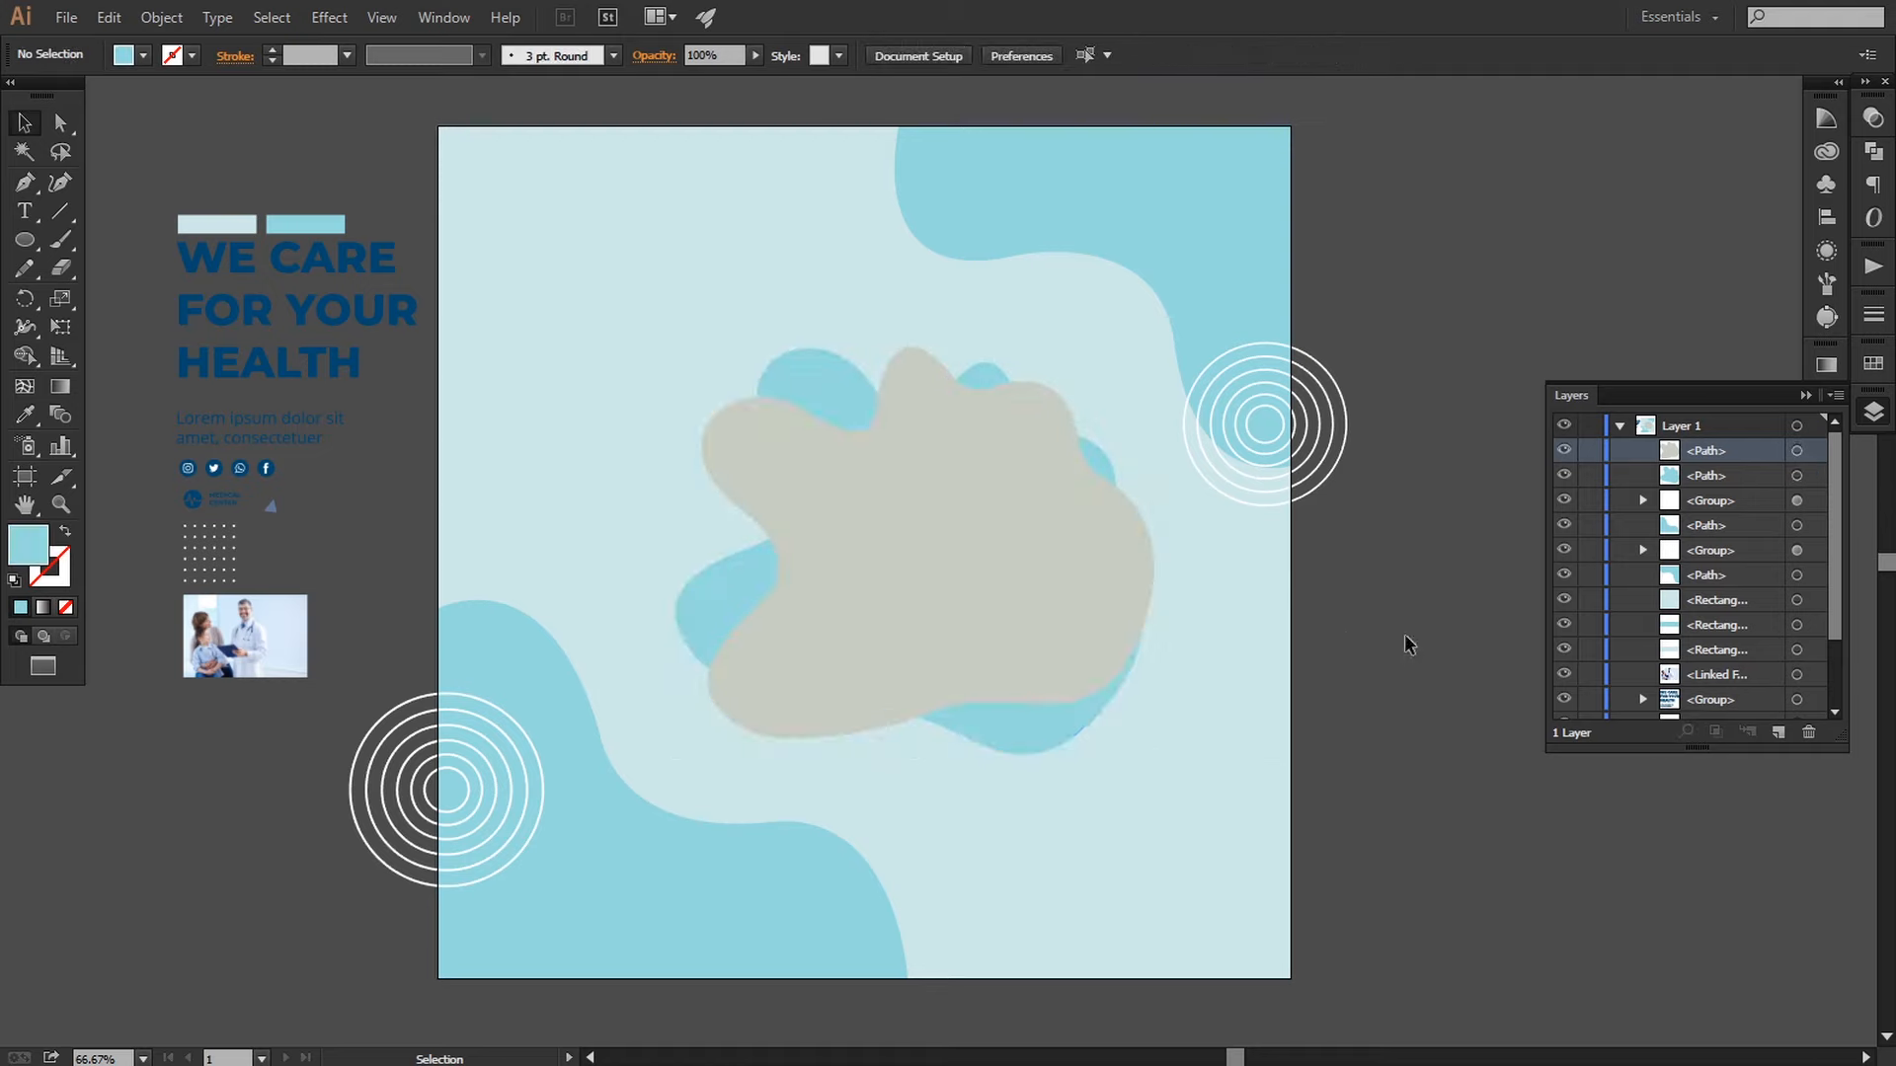
# Step: Enlarge both blobs together and move them down and right, the grey one about 652 x 565 px at X 665, Y 563 px
pyautogui.click(1050, 721)
pyautogui.keyDown('shift'); pyautogui.click(964, 644); pyautogui.keyUp('shift')
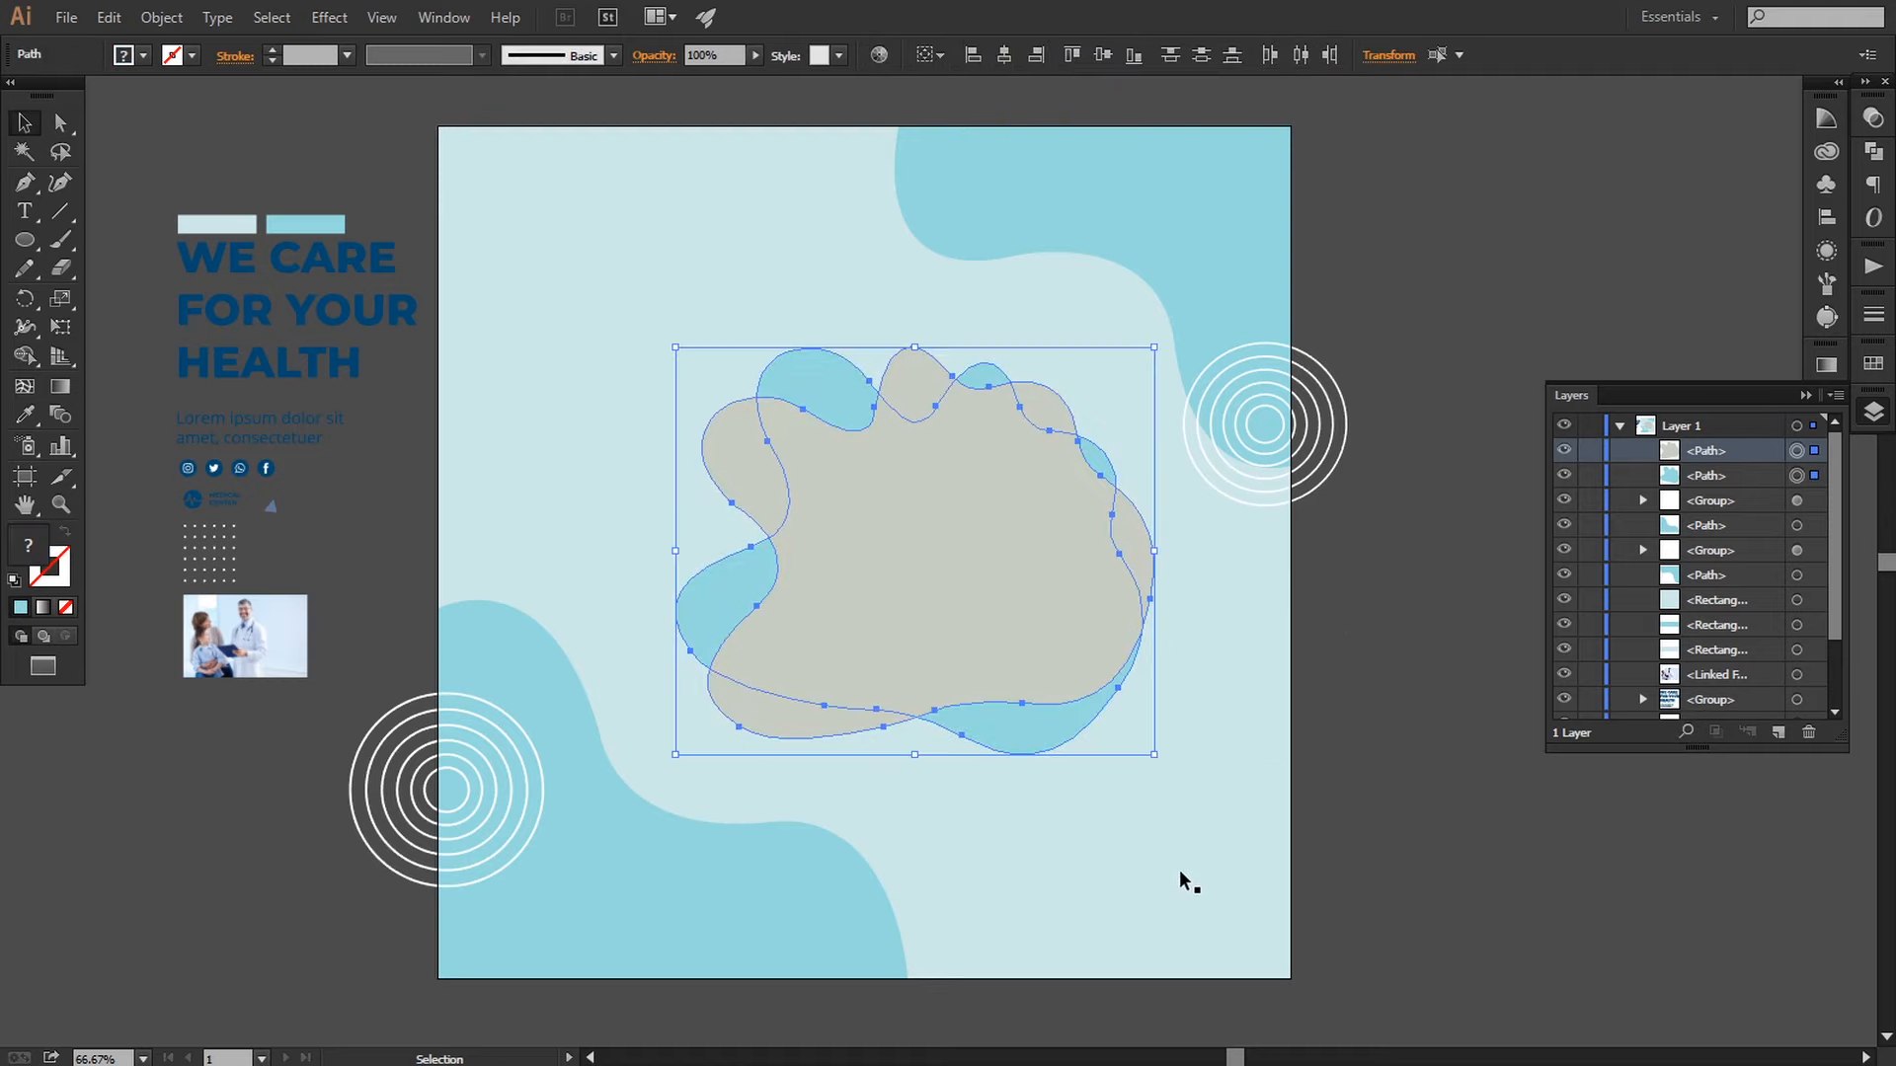
pyautogui.moveTo(1152, 757); pyautogui.dragTo(1185, 805)
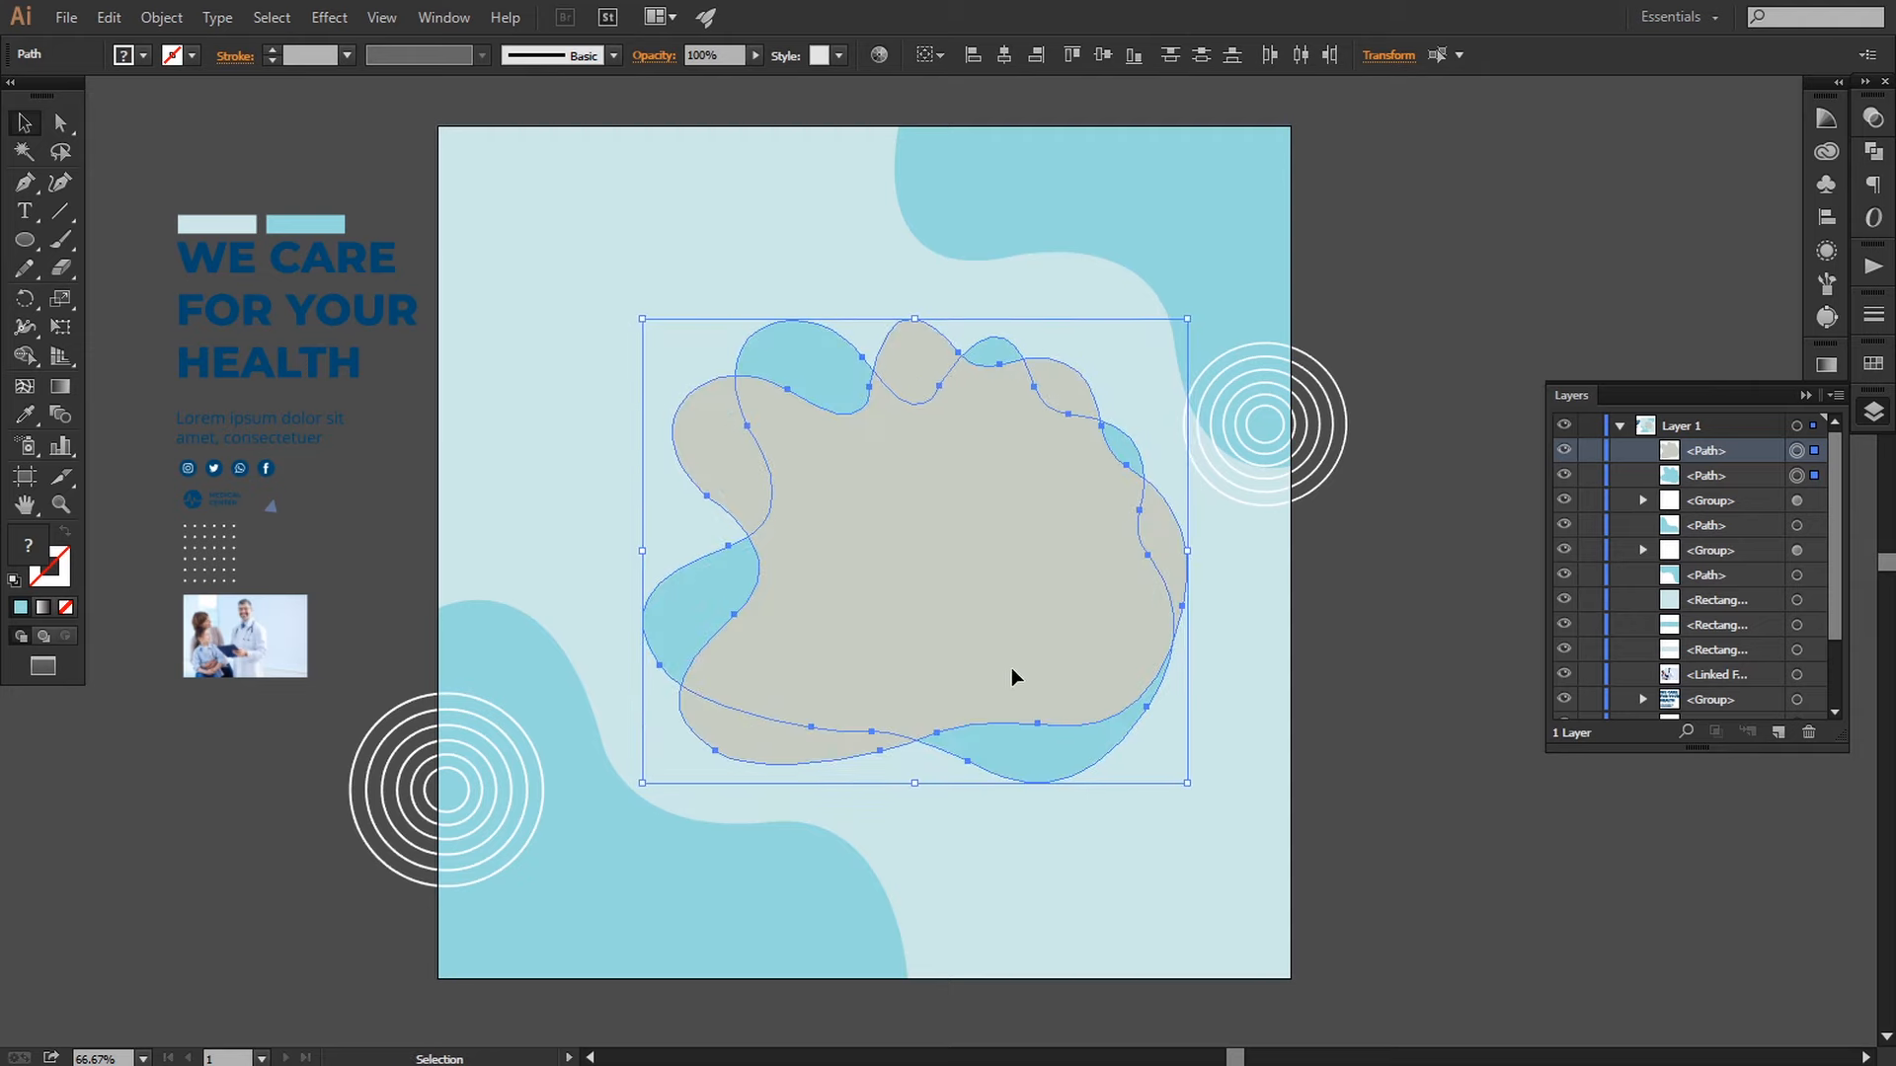
pyautogui.moveTo(968, 649); pyautogui.dragTo(1001, 675)
pyautogui.click(1383, 709)
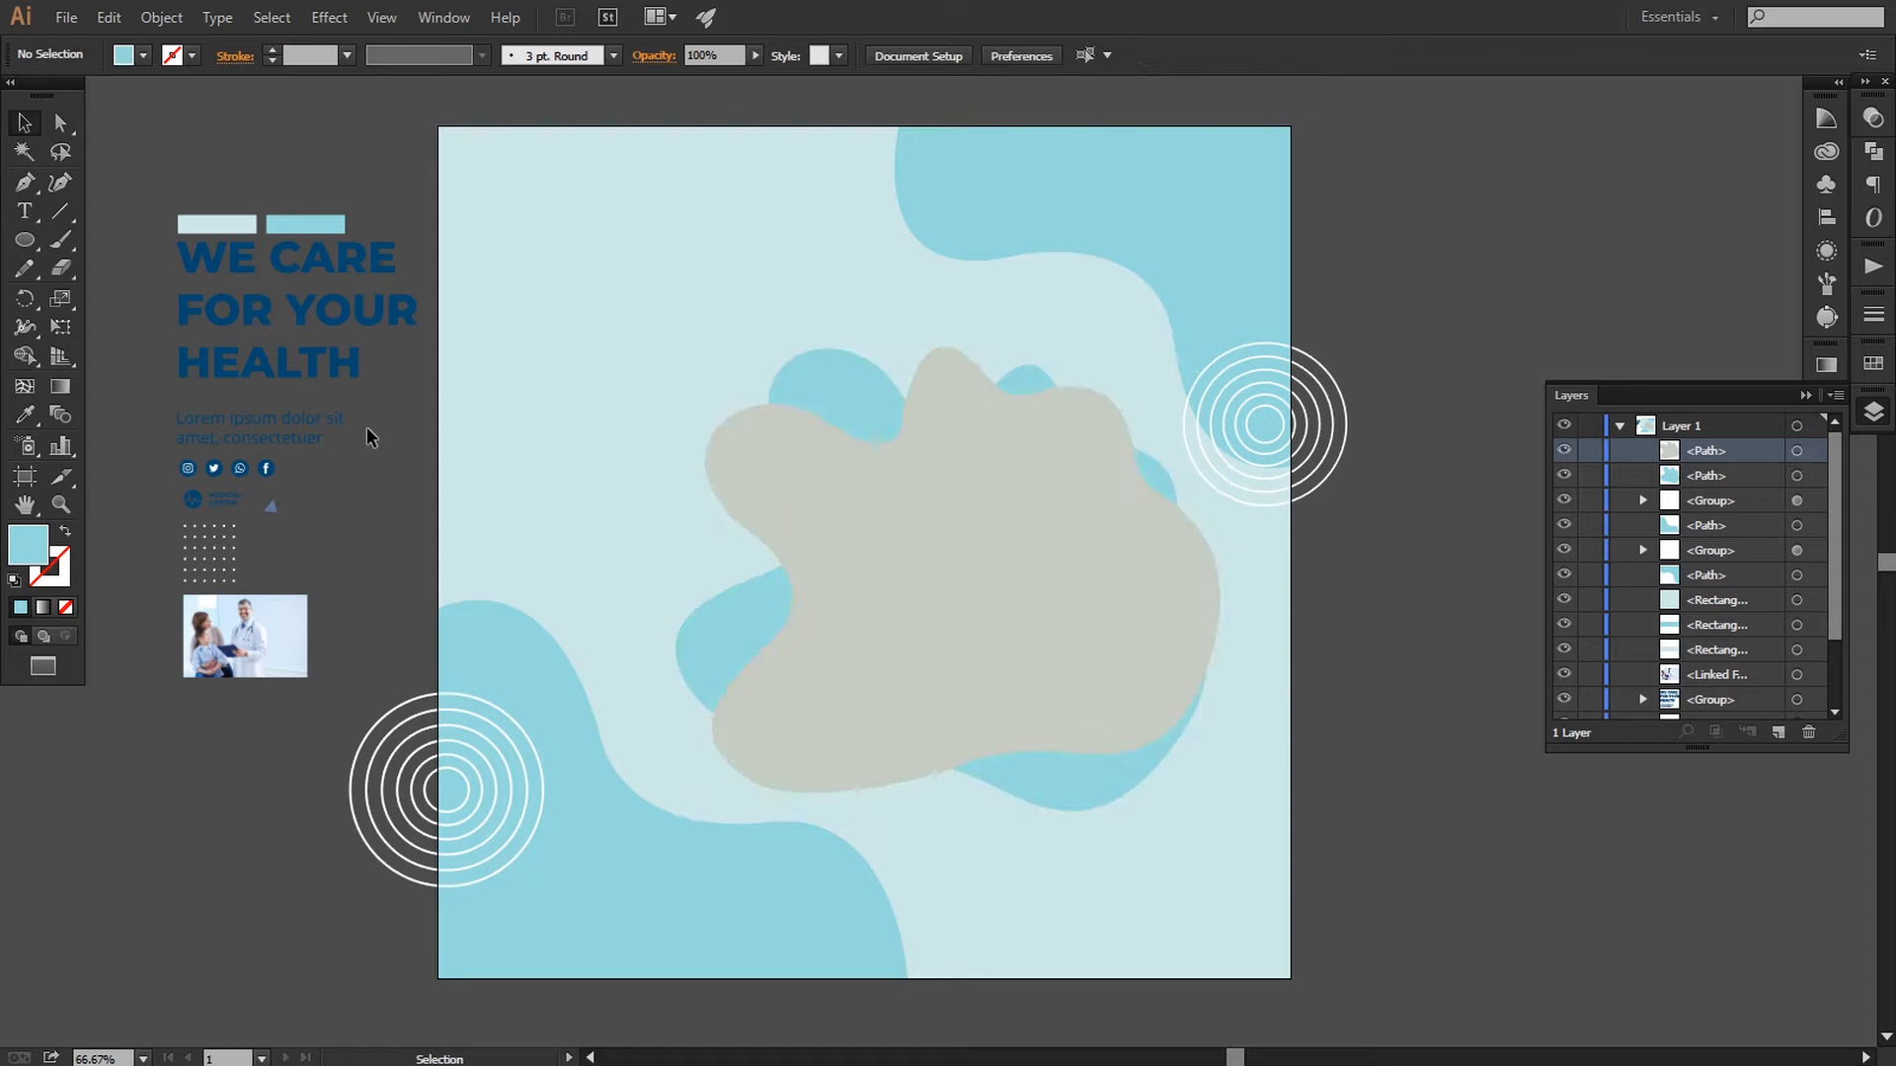
# Step: Place the doctor photo over the blobs and mask it with the grey blob as a clipping mask
pyautogui.moveTo(263, 620); pyautogui.dragTo(1003, 607)
pyautogui.keyDown('shift'); pyautogui.click(985, 501); pyautogui.keyUp('shift')
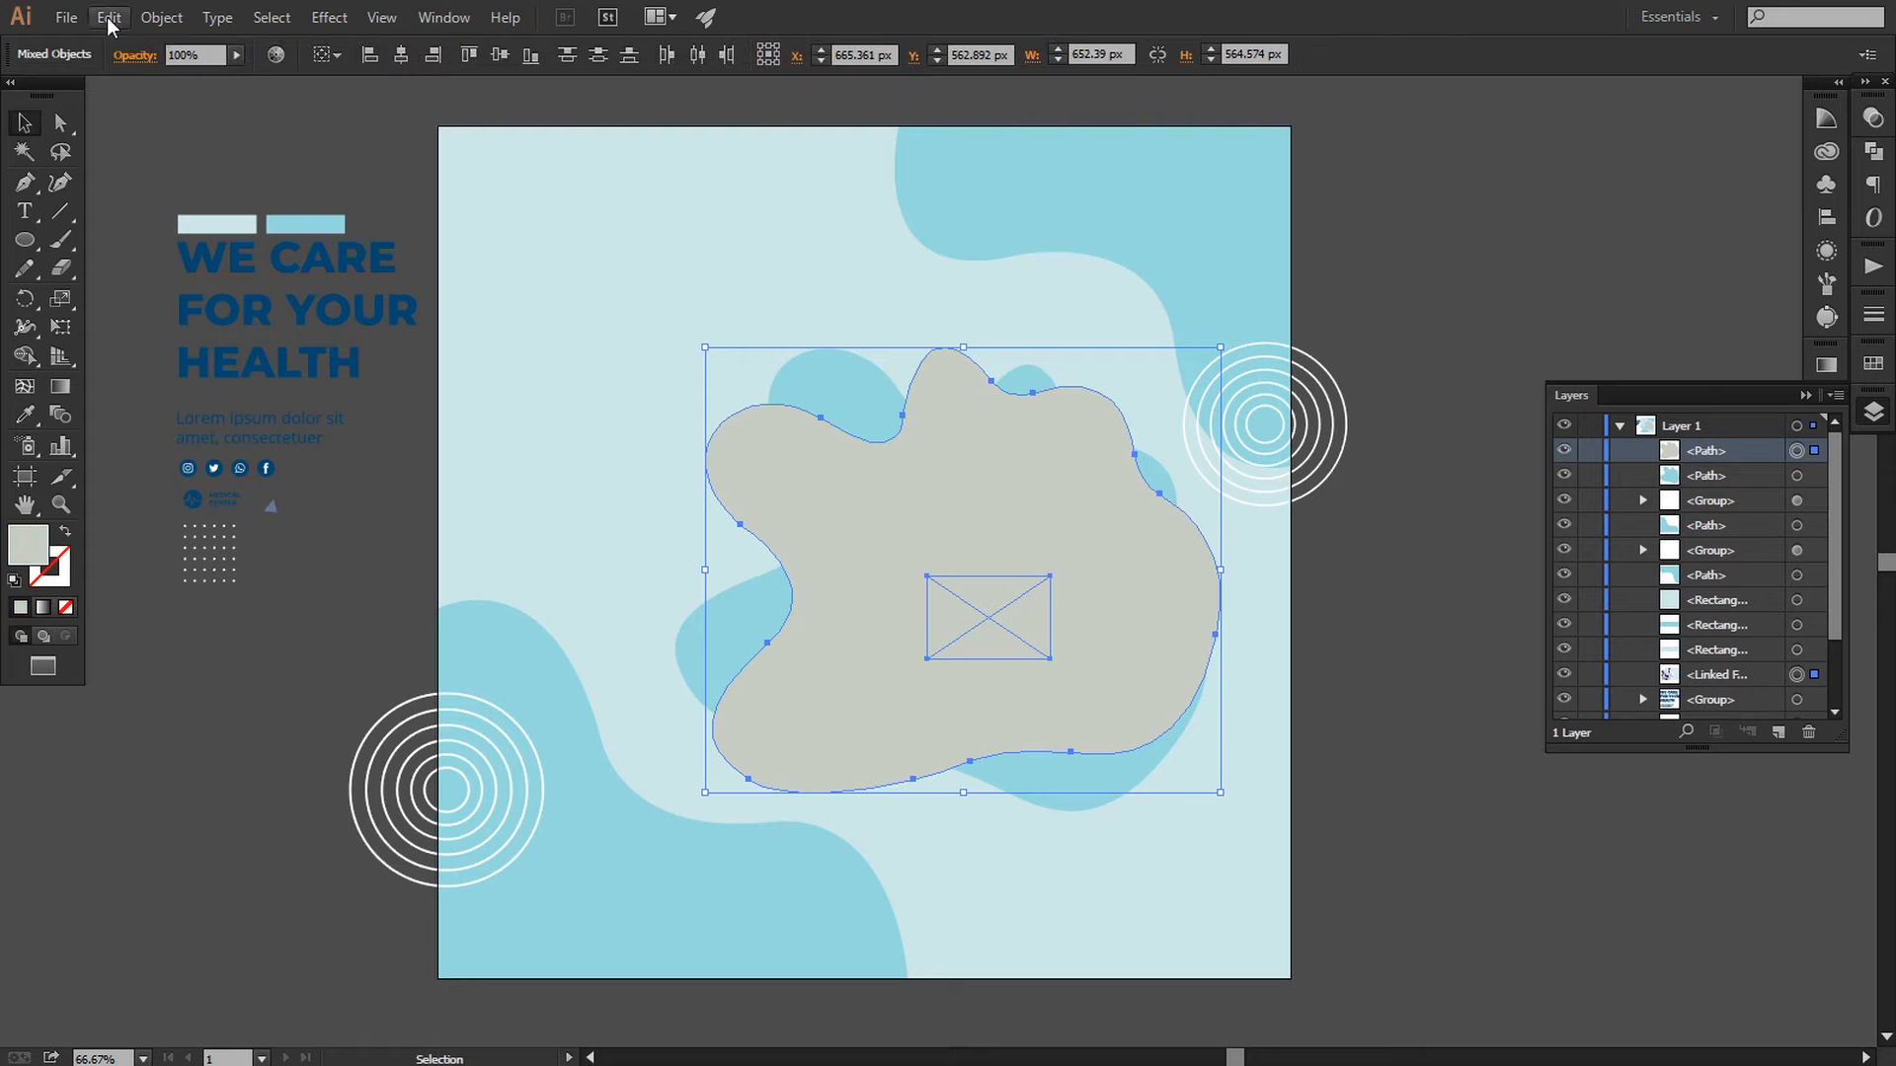
pyautogui.click(161, 17)
pyautogui.moveTo(294, 766)
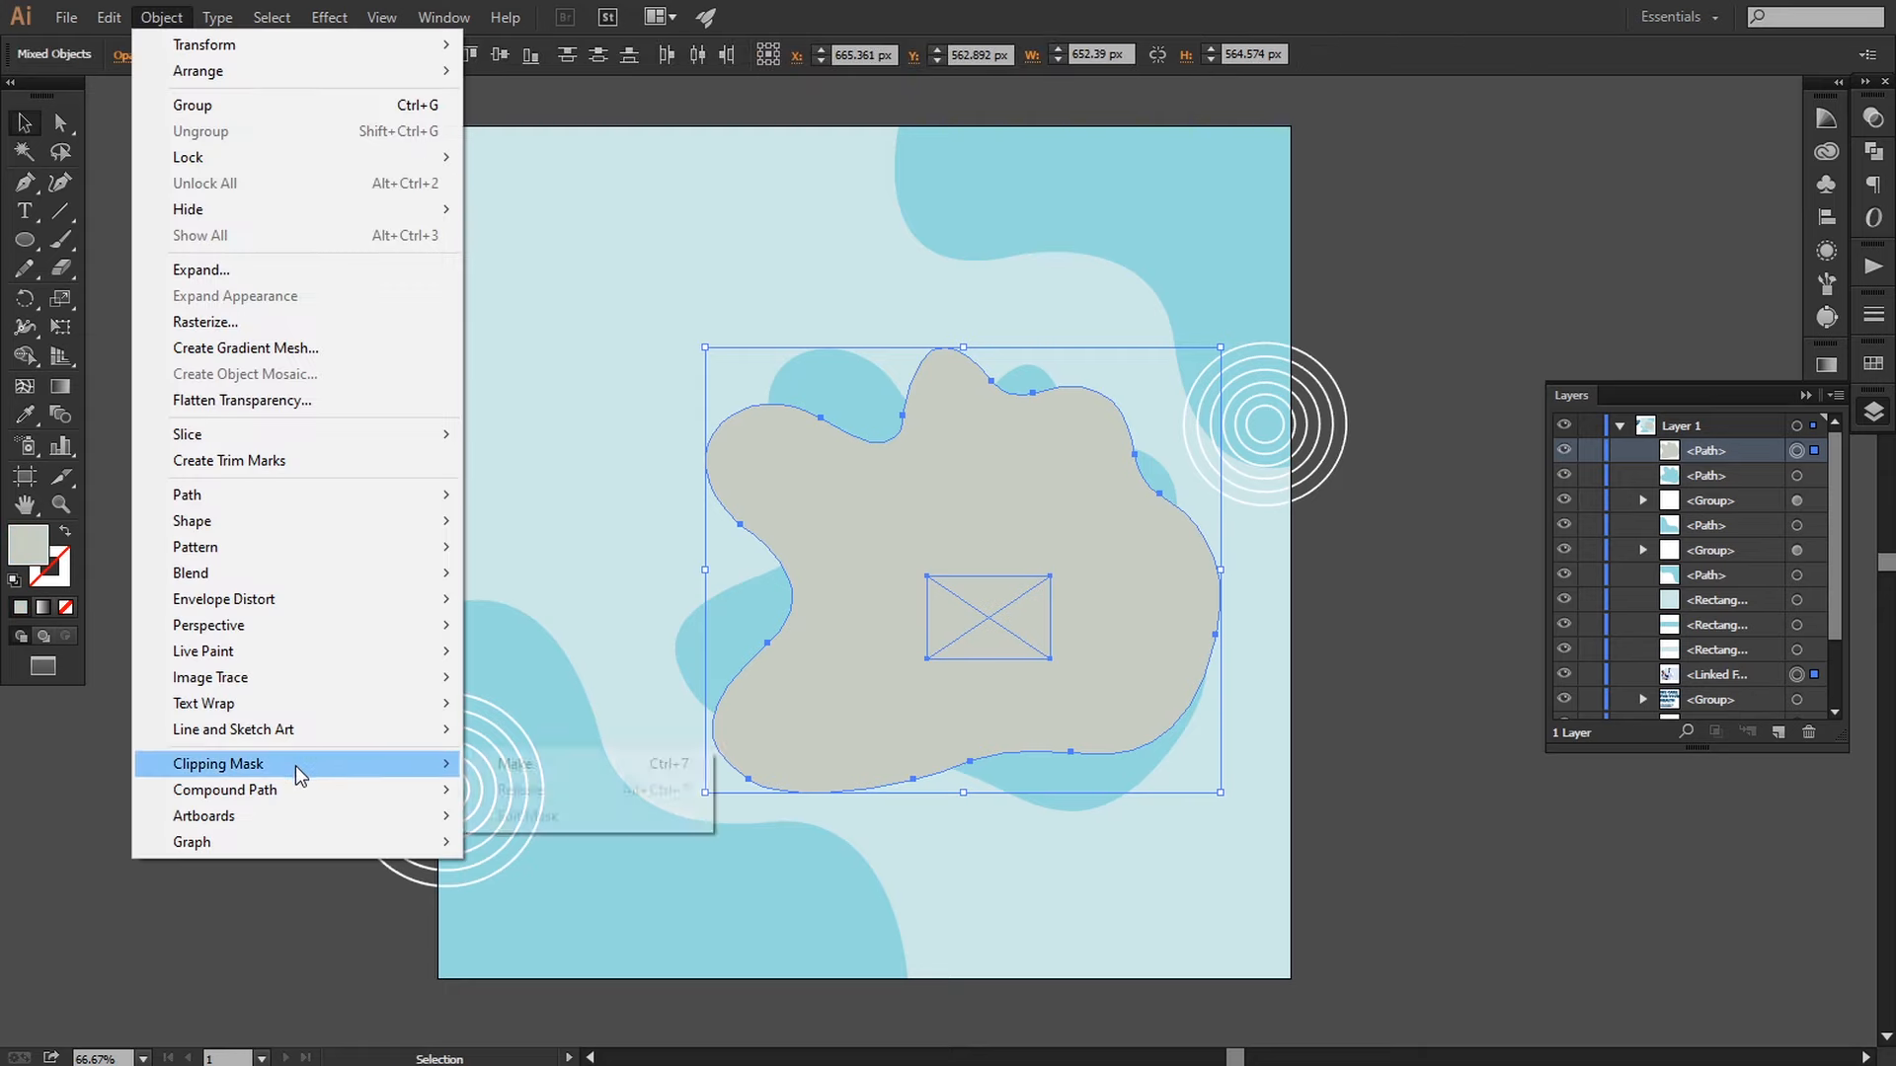
pyautogui.click(500, 764)
# Step: Enlarge the photo inside the clip group to about 891 x 594 px and position it at about X 776, Y 570 px
pyautogui.click(1643, 450)
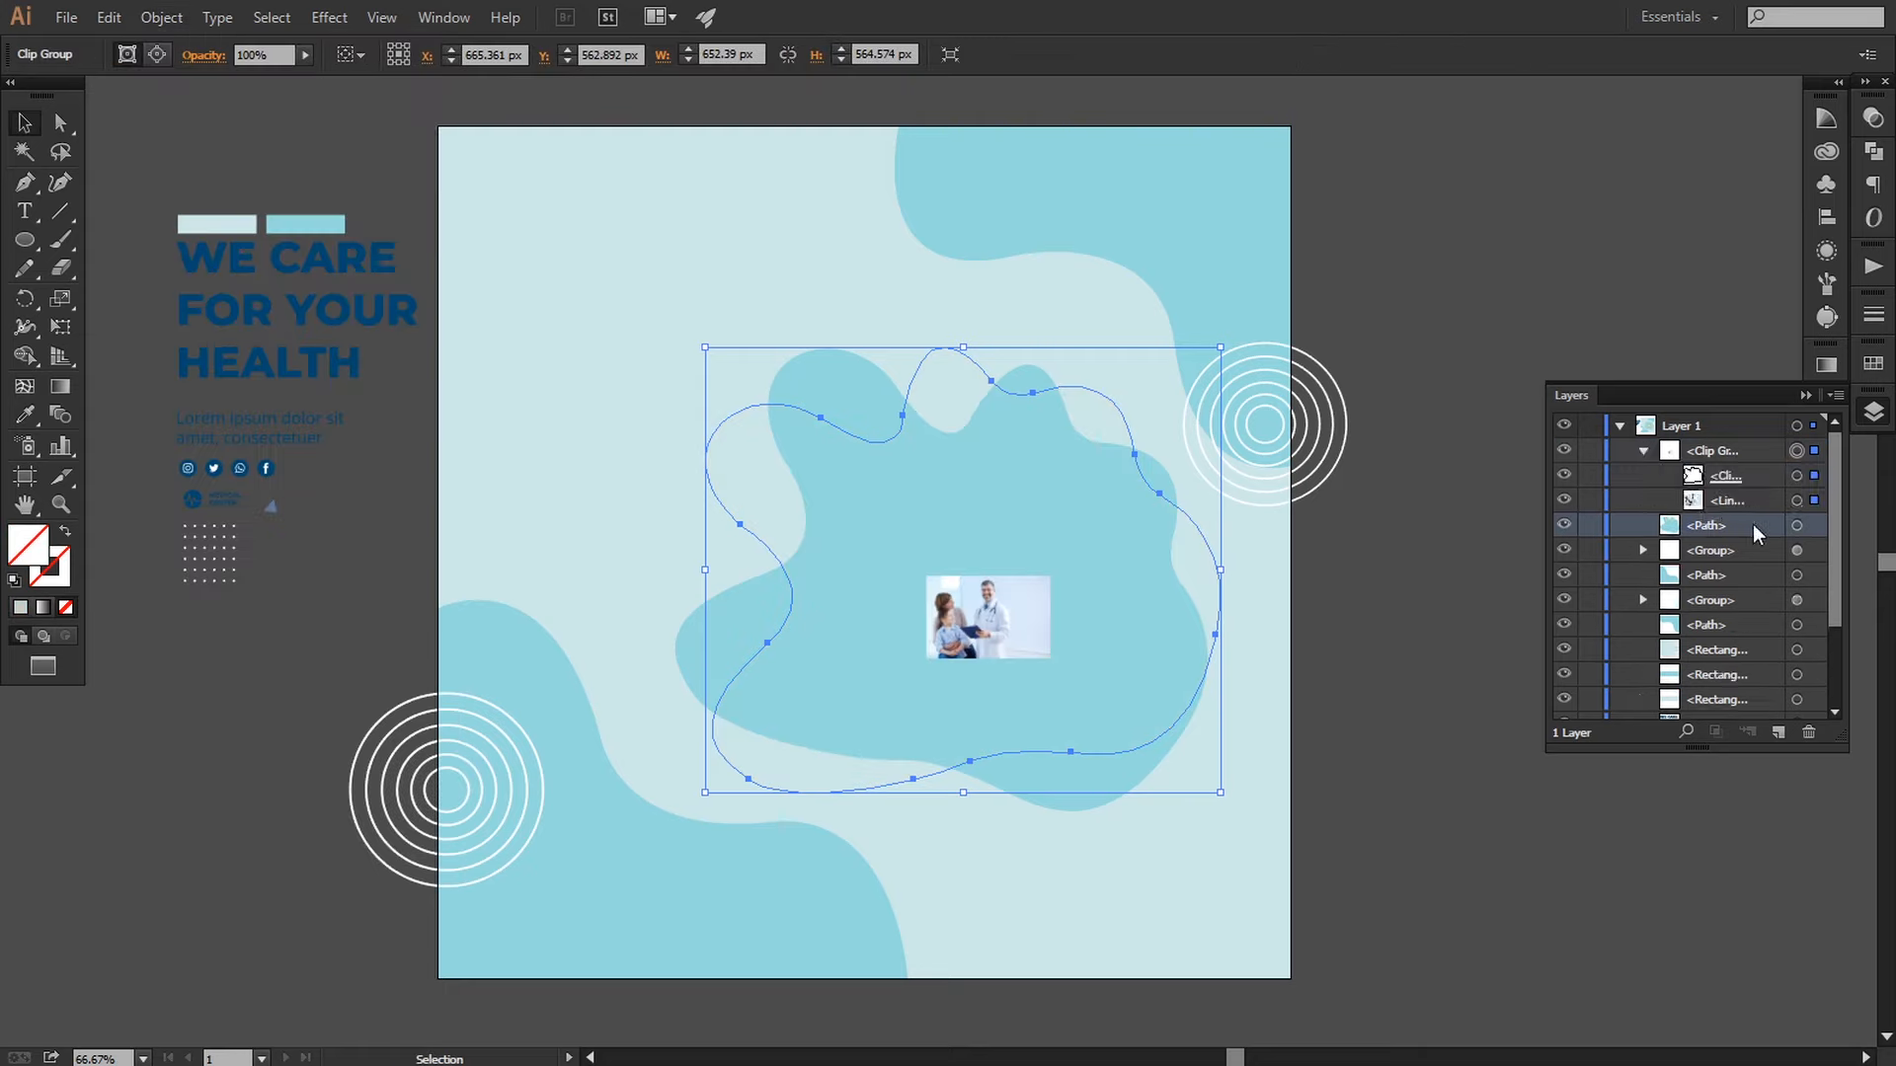
pyautogui.click(1795, 501)
pyautogui.moveTo(1053, 664); pyautogui.dragTo(1354, 927)
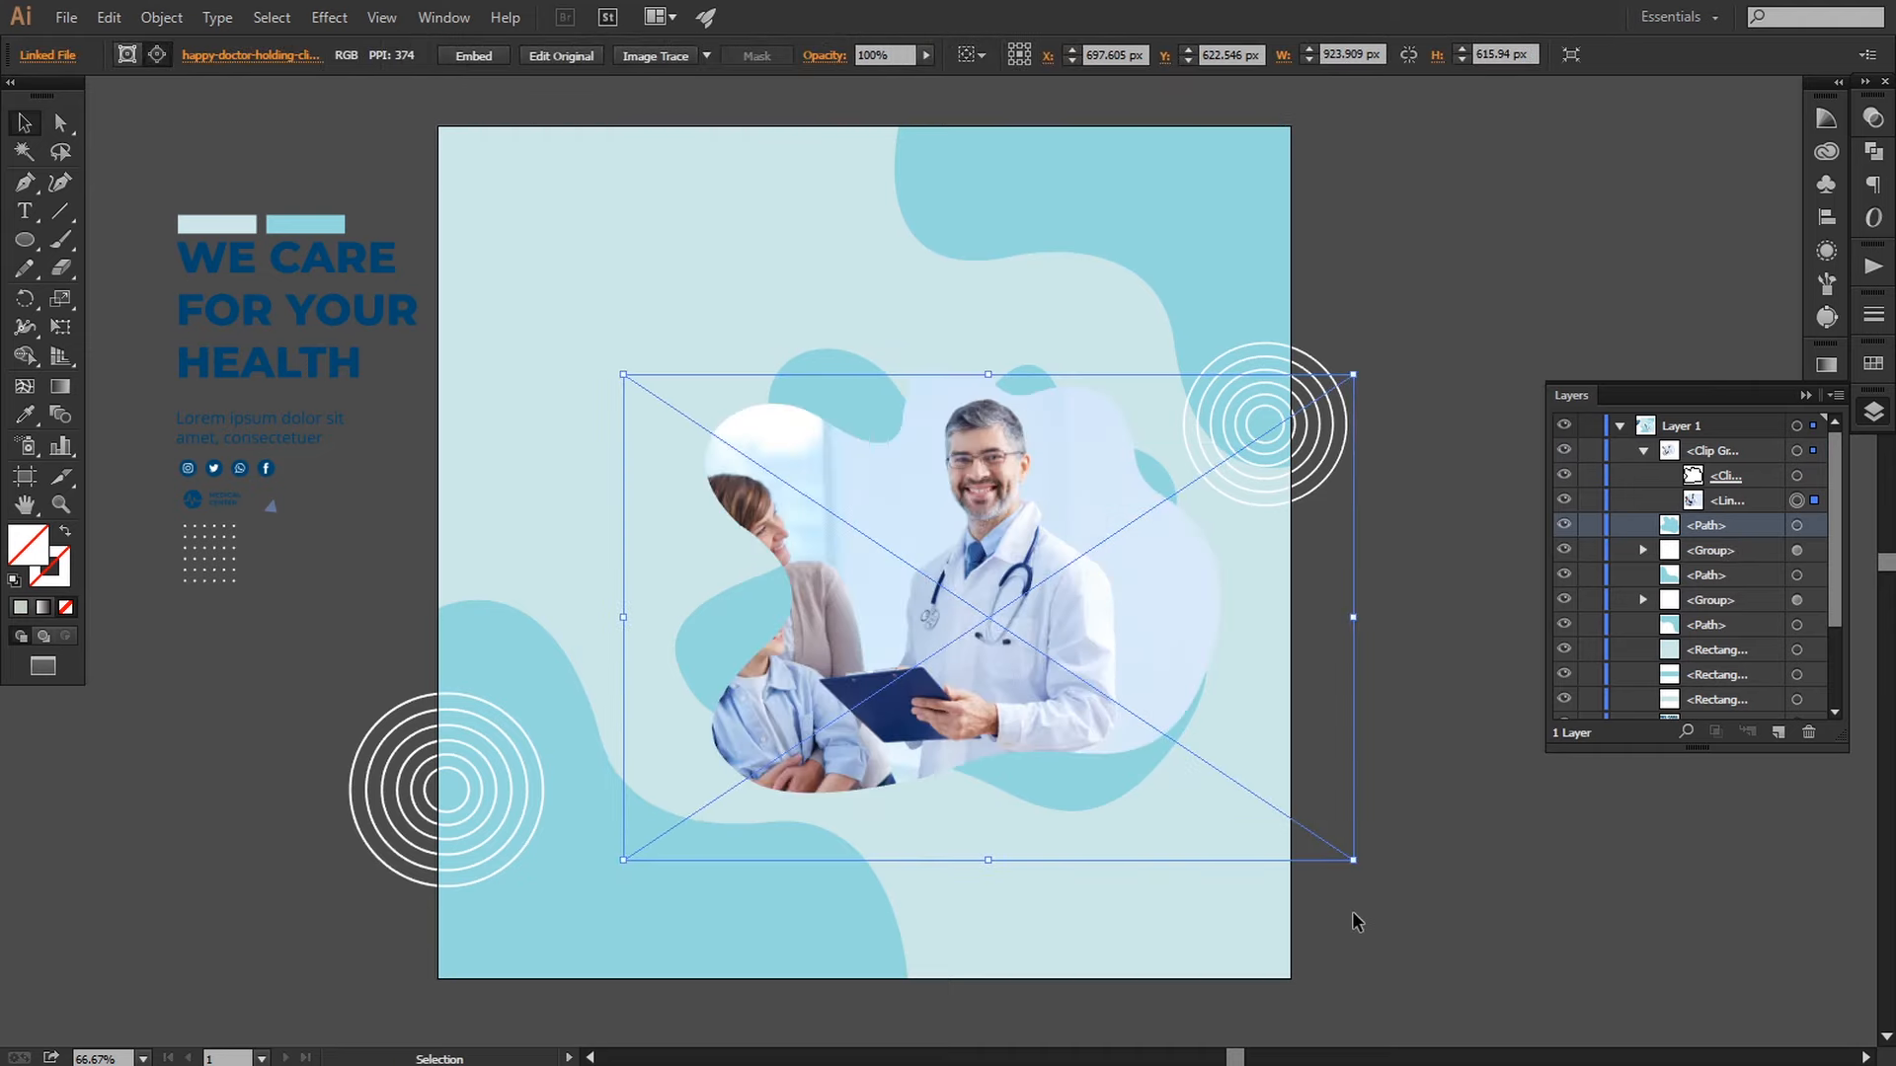
pyautogui.moveTo(1353, 862); pyautogui.dragTo(1312, 840)
pyautogui.moveTo(1043, 834); pyautogui.dragTo(1047, 803)
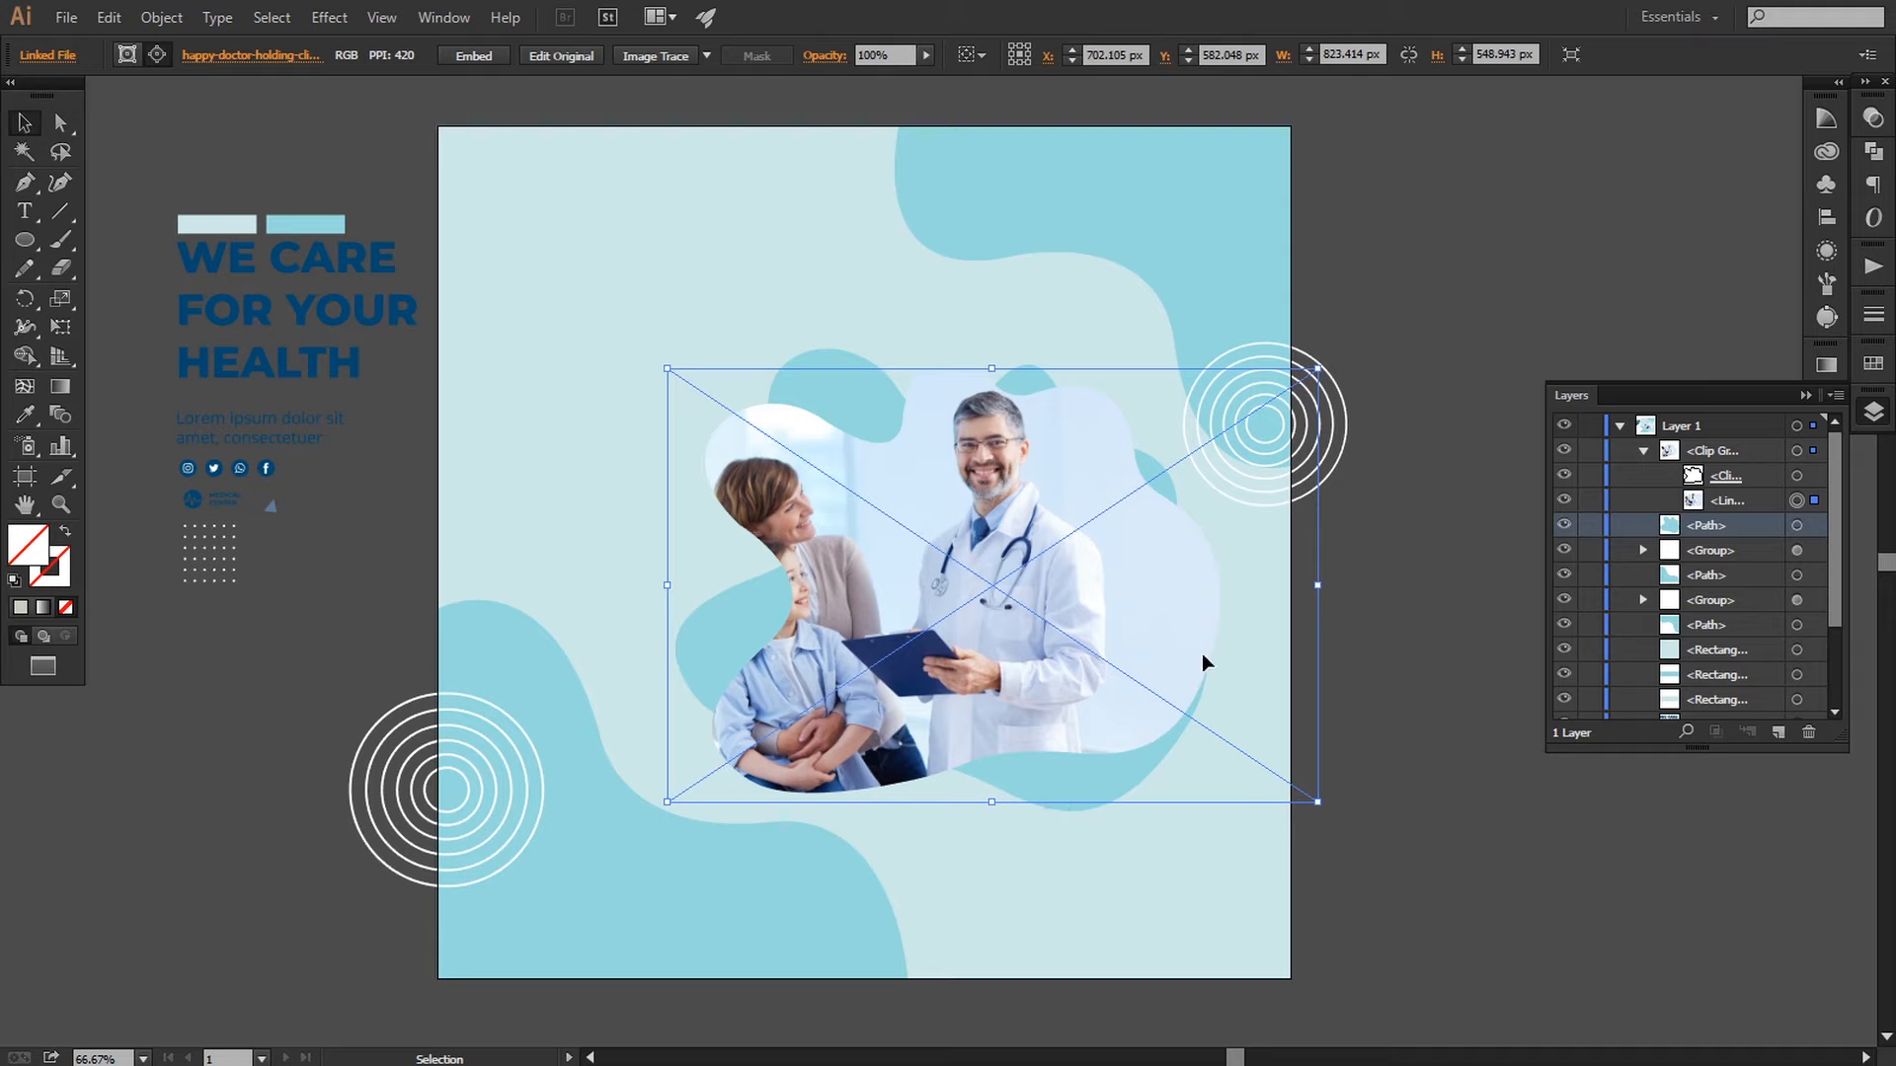
pyautogui.moveTo(1316, 370); pyautogui.dragTo(1358, 341)
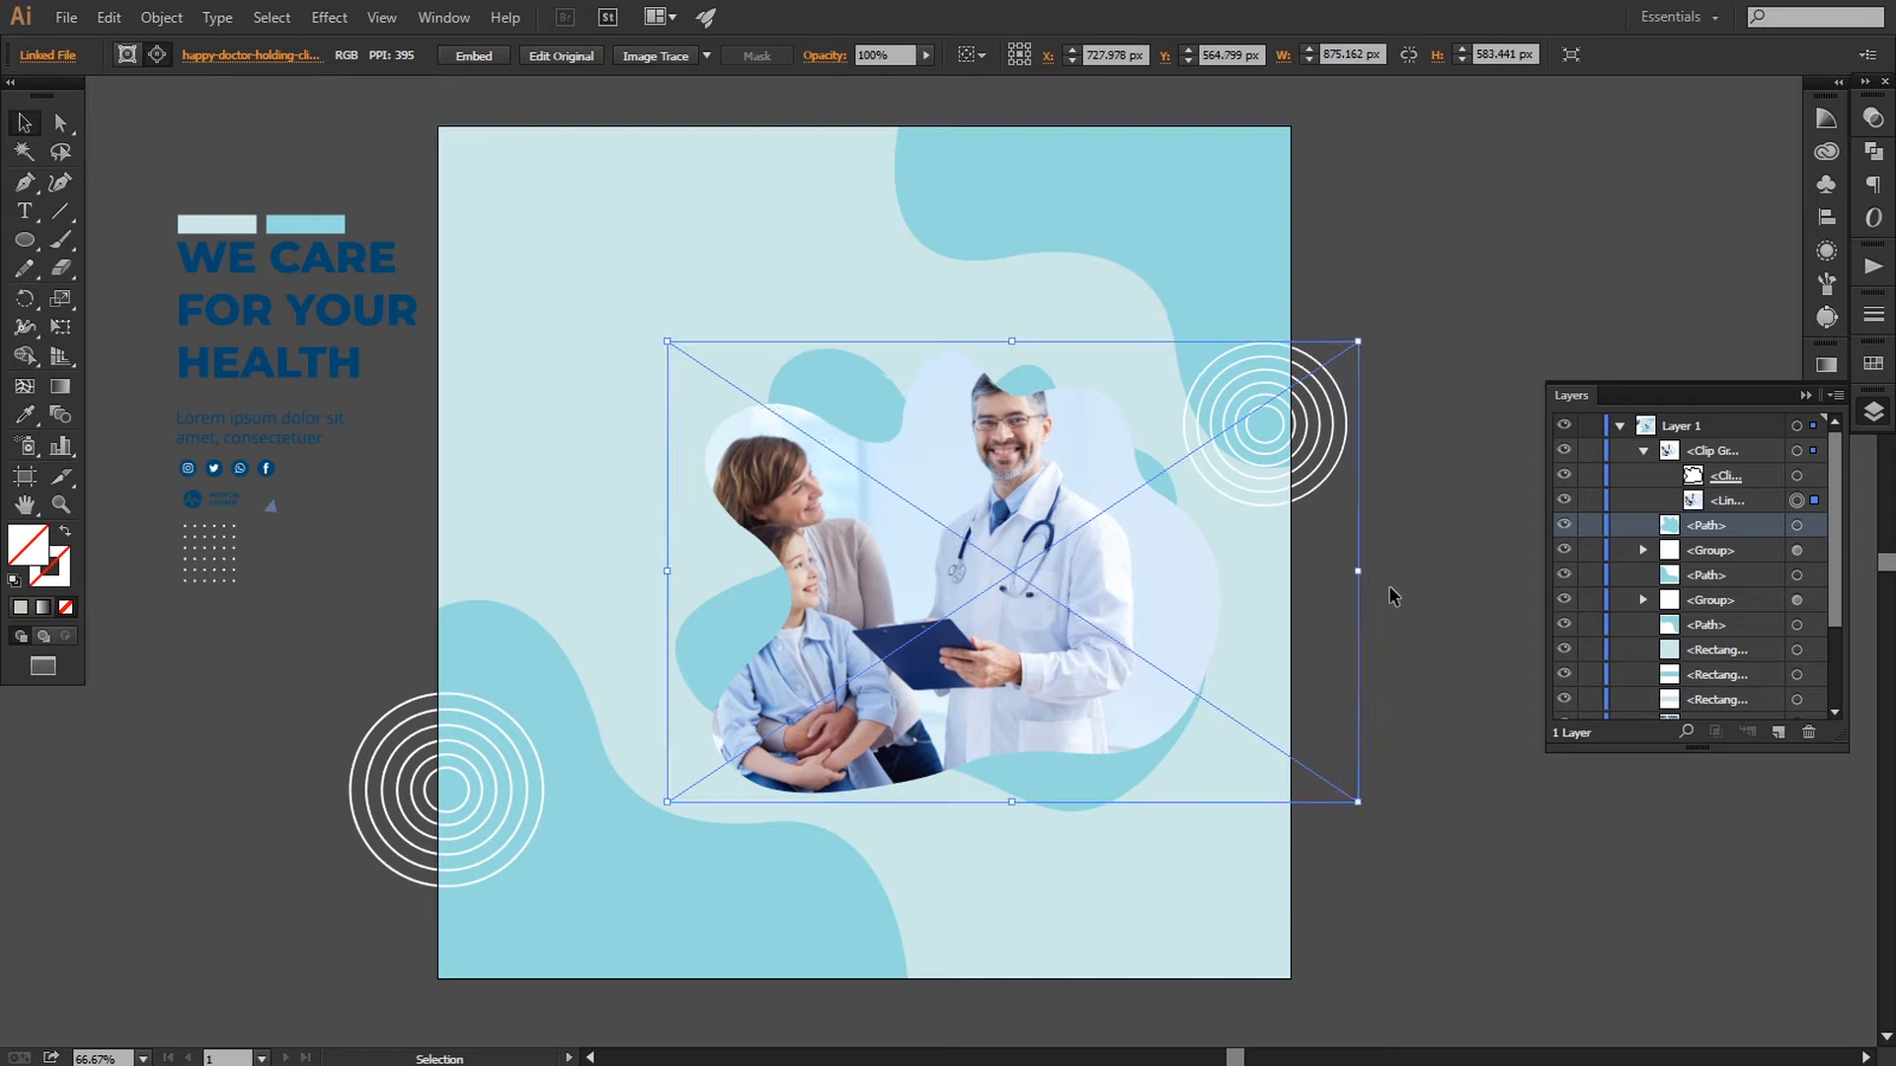
pyautogui.moveTo(1361, 621); pyautogui.dragTo(1389, 613)
pyautogui.moveTo(1390, 801); pyautogui.dragTo(1414, 812)
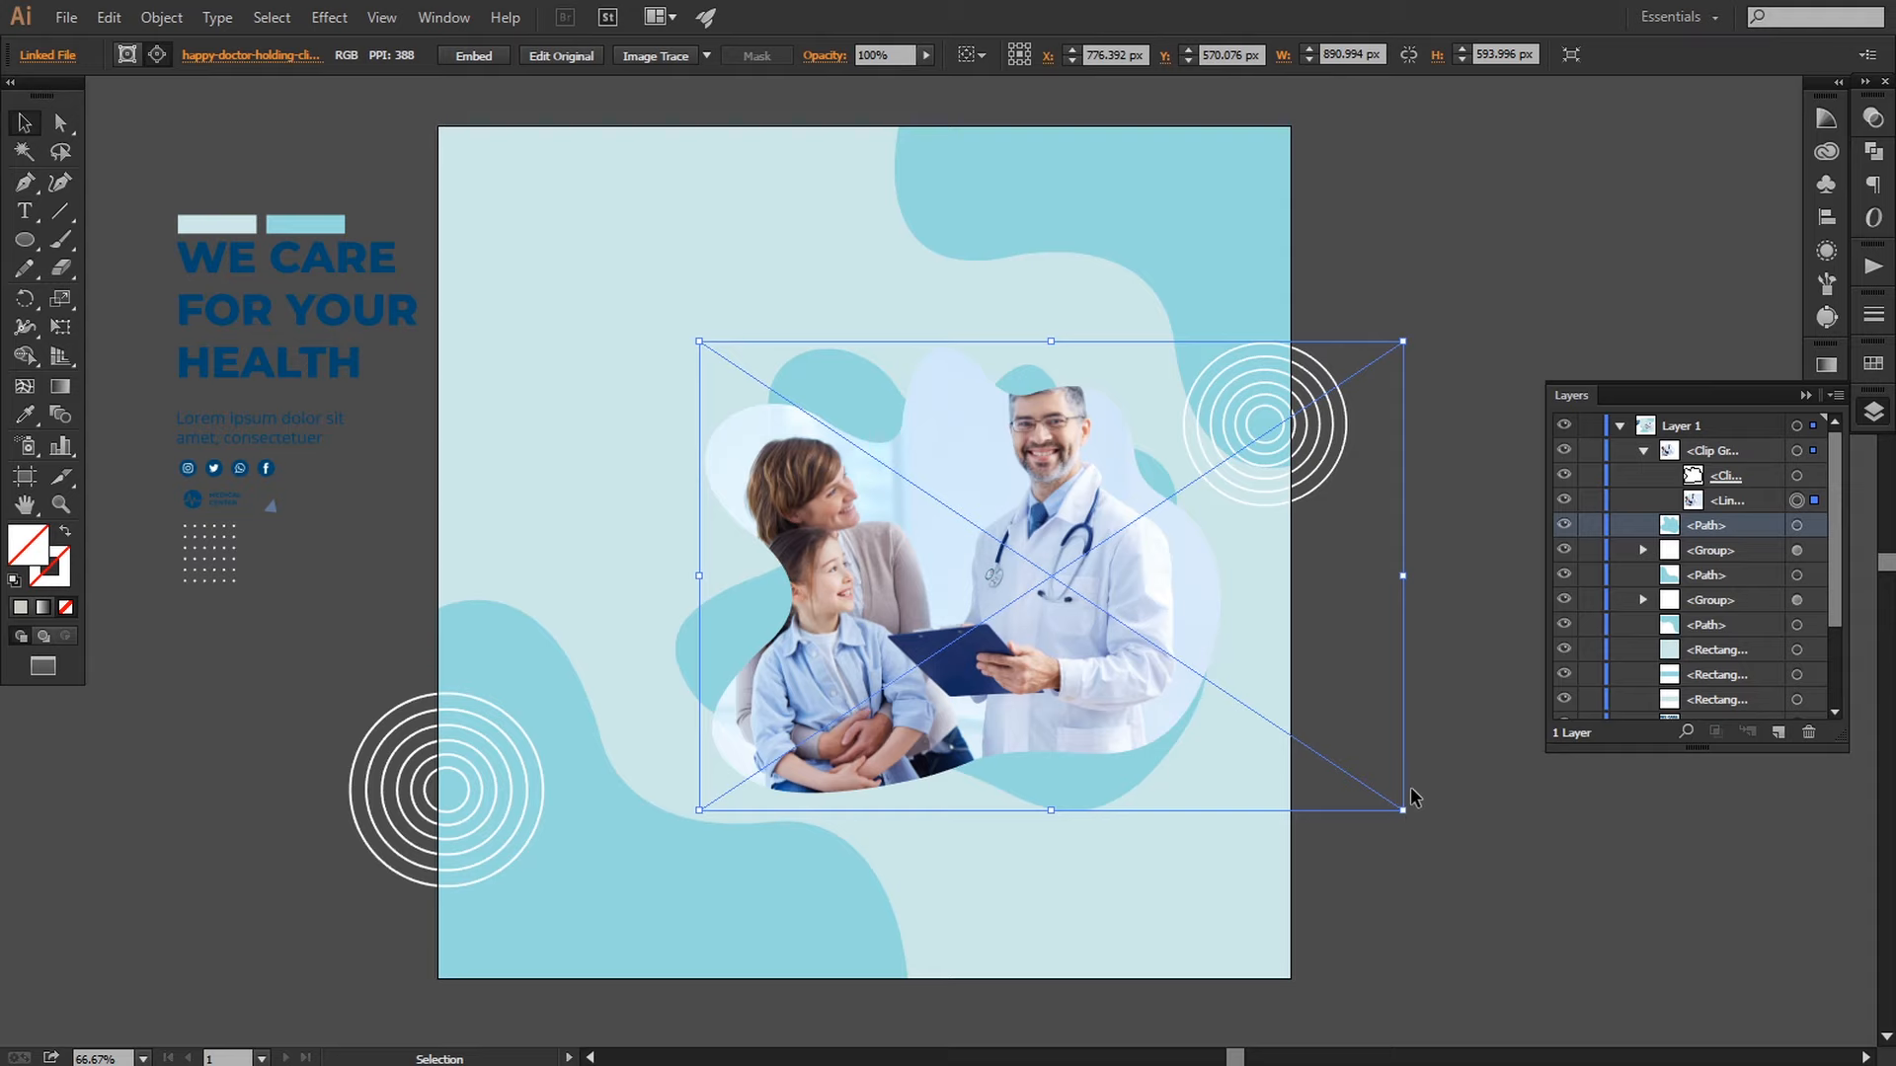
pyautogui.click(1456, 751)
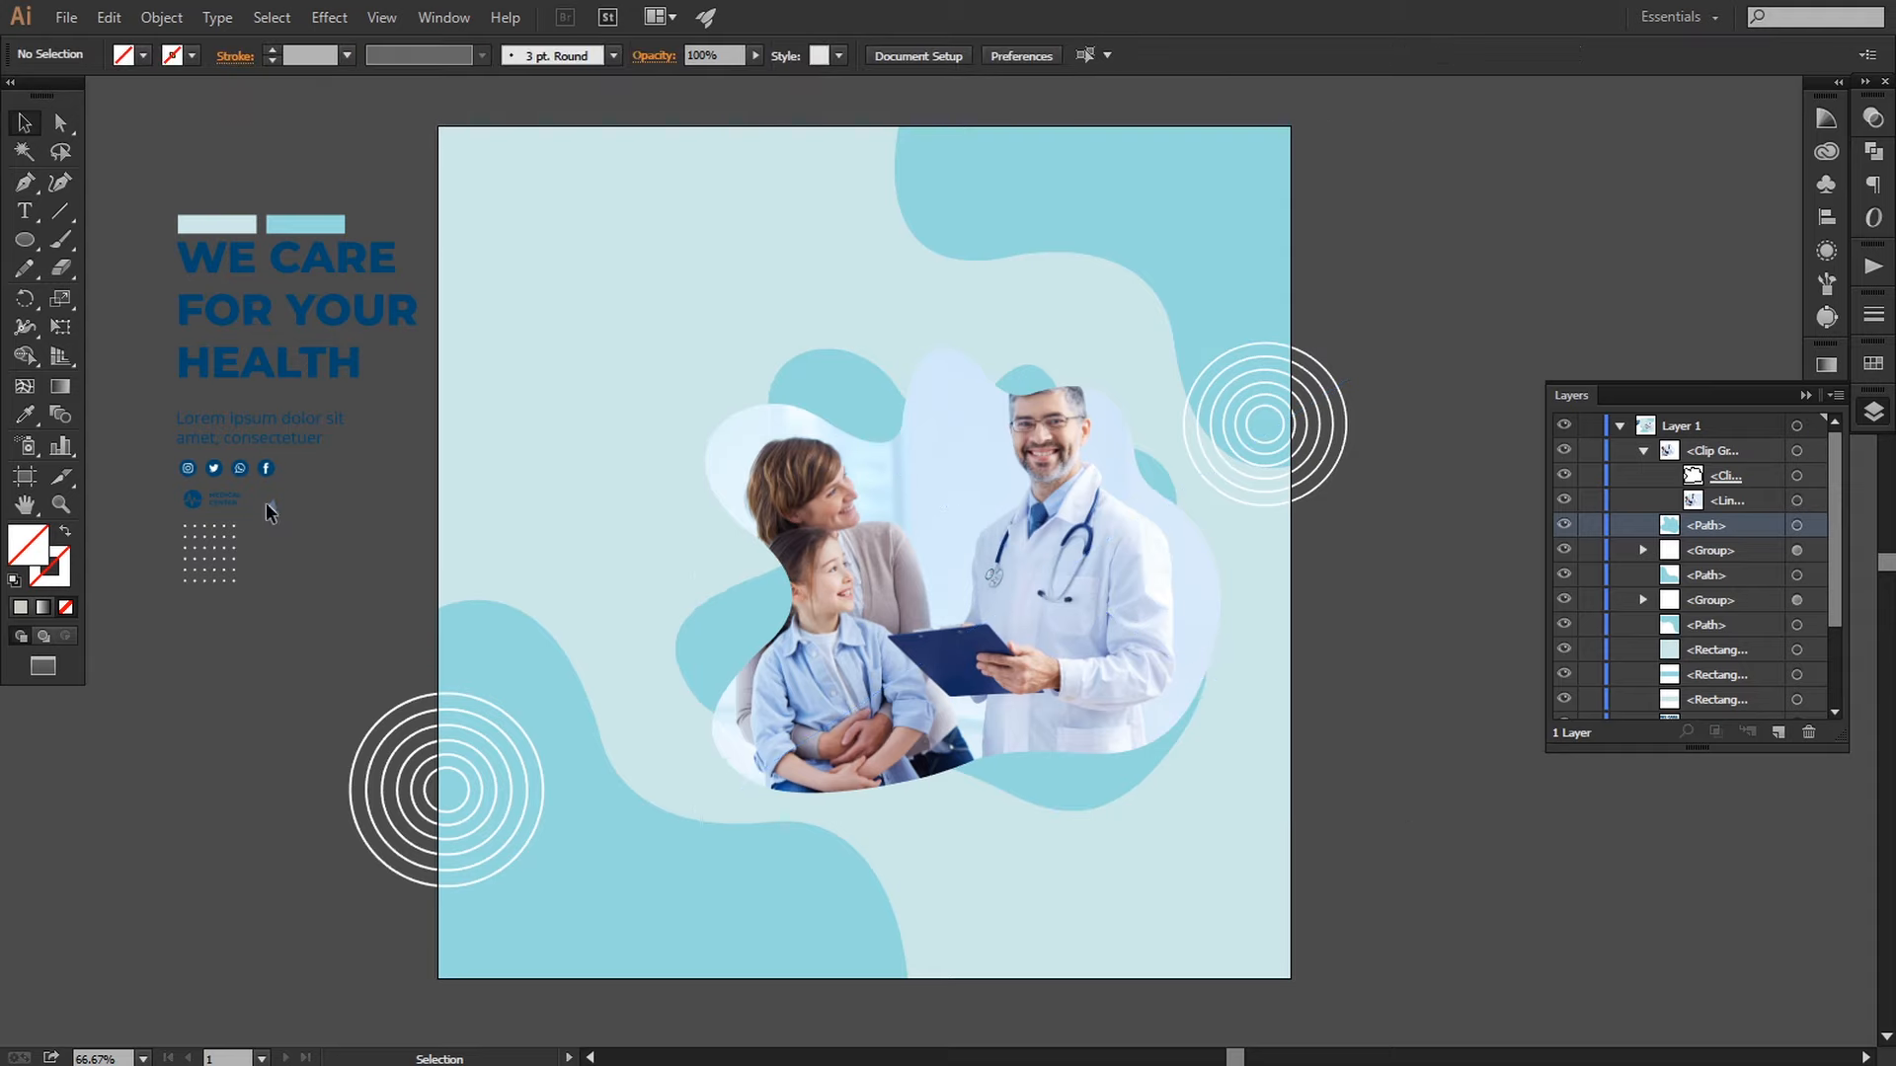
# Step: Move the "WE CARE FOR YOUR HEALTH" text group onto the artboard at about X 244, Y 263 px and bring it to the front
pyautogui.moveTo(235, 316); pyautogui.dragTo(569, 304)
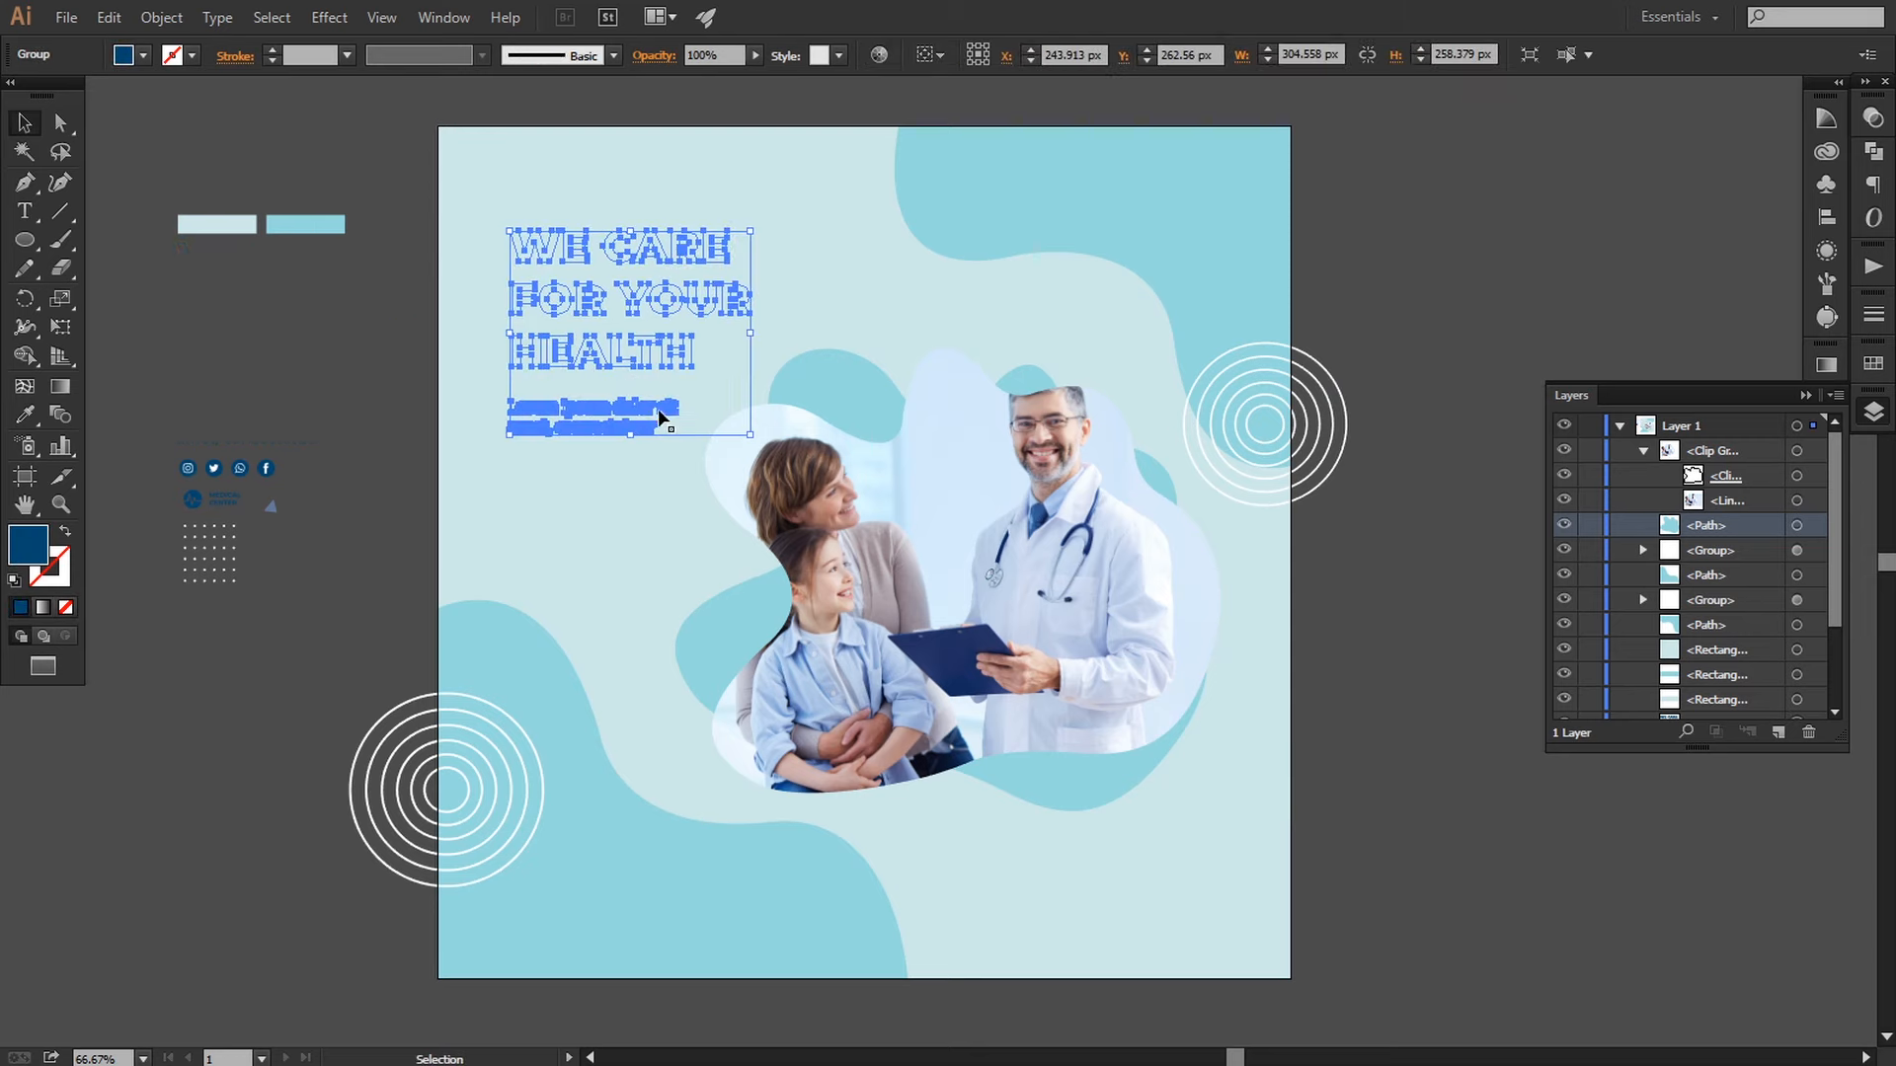
pyautogui.rightClick(677, 326)
pyautogui.click(1067, 523)
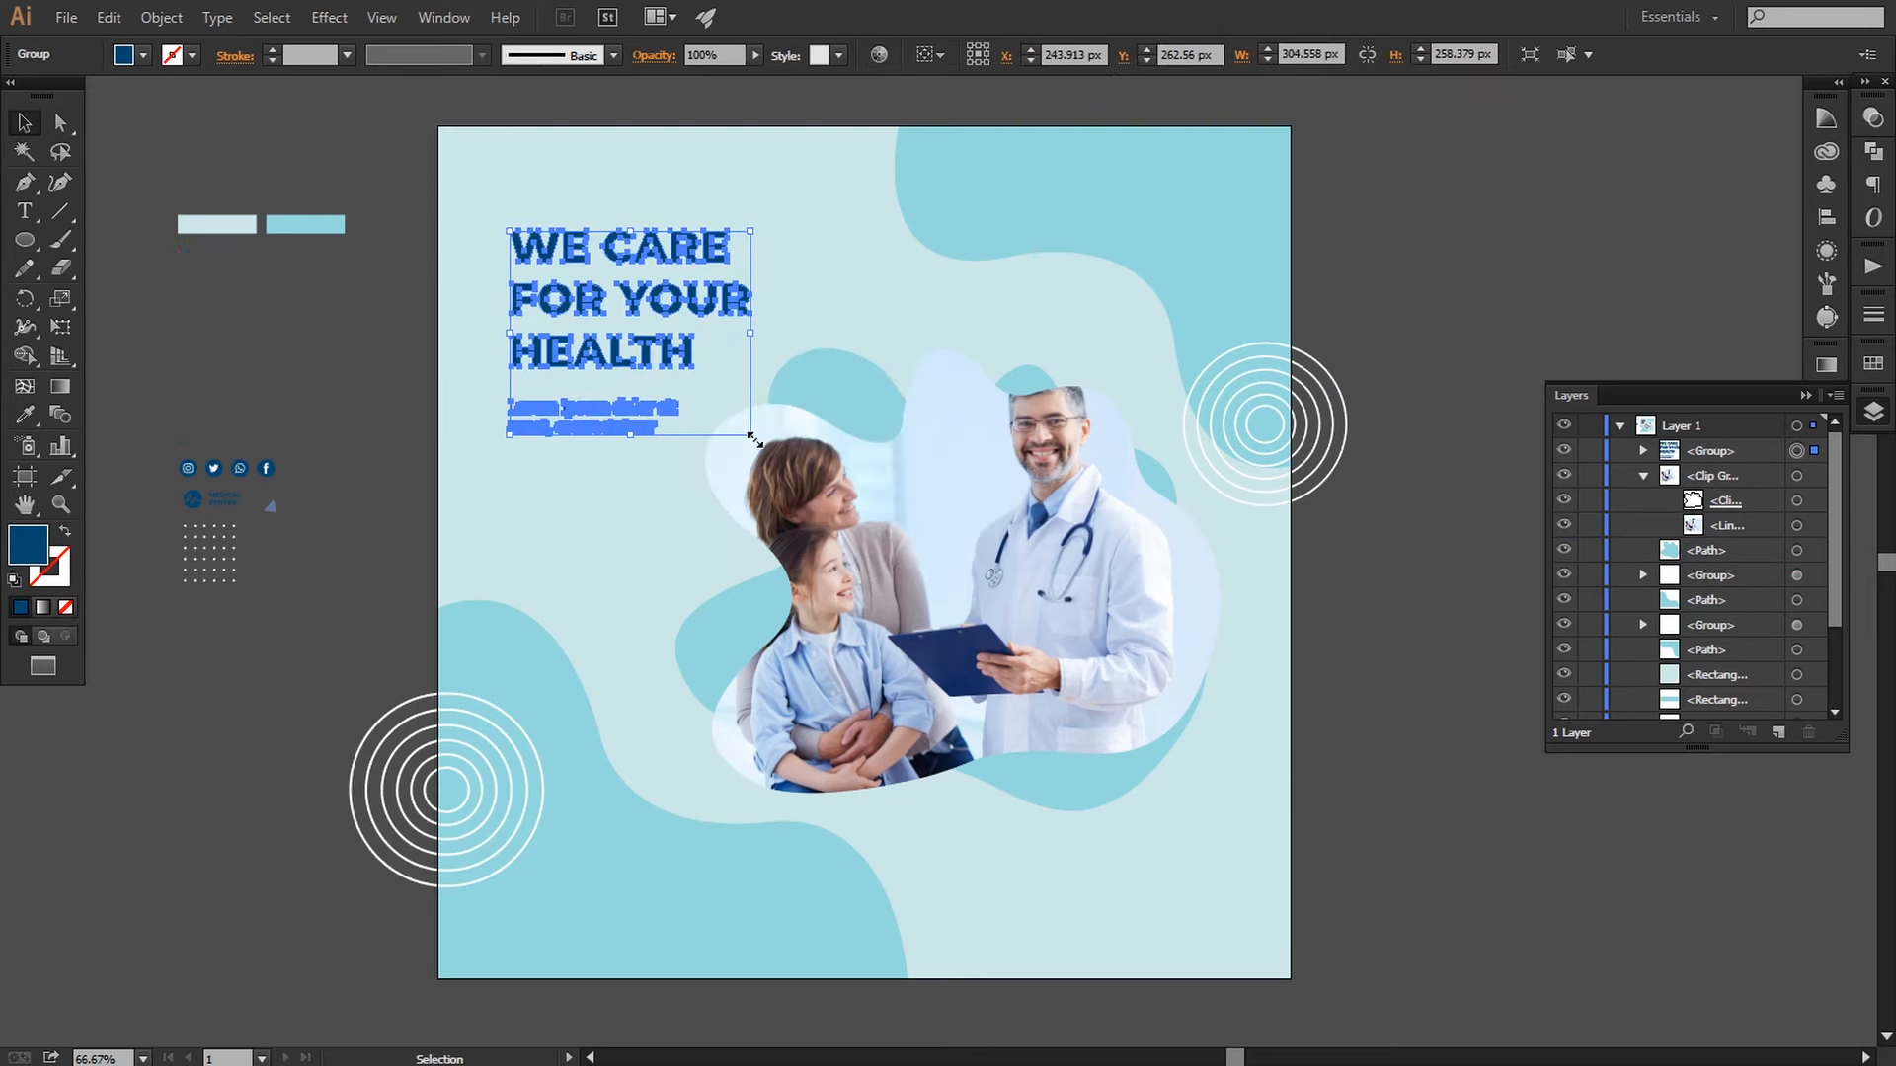
# Step: Scale the headline text group up to about 398 x 337 px and reposition it at about X 272, Y 231 px
pyautogui.moveTo(752, 438); pyautogui.dragTo(824, 497)
pyautogui.moveTo(711, 340); pyautogui.dragTo(697, 282)
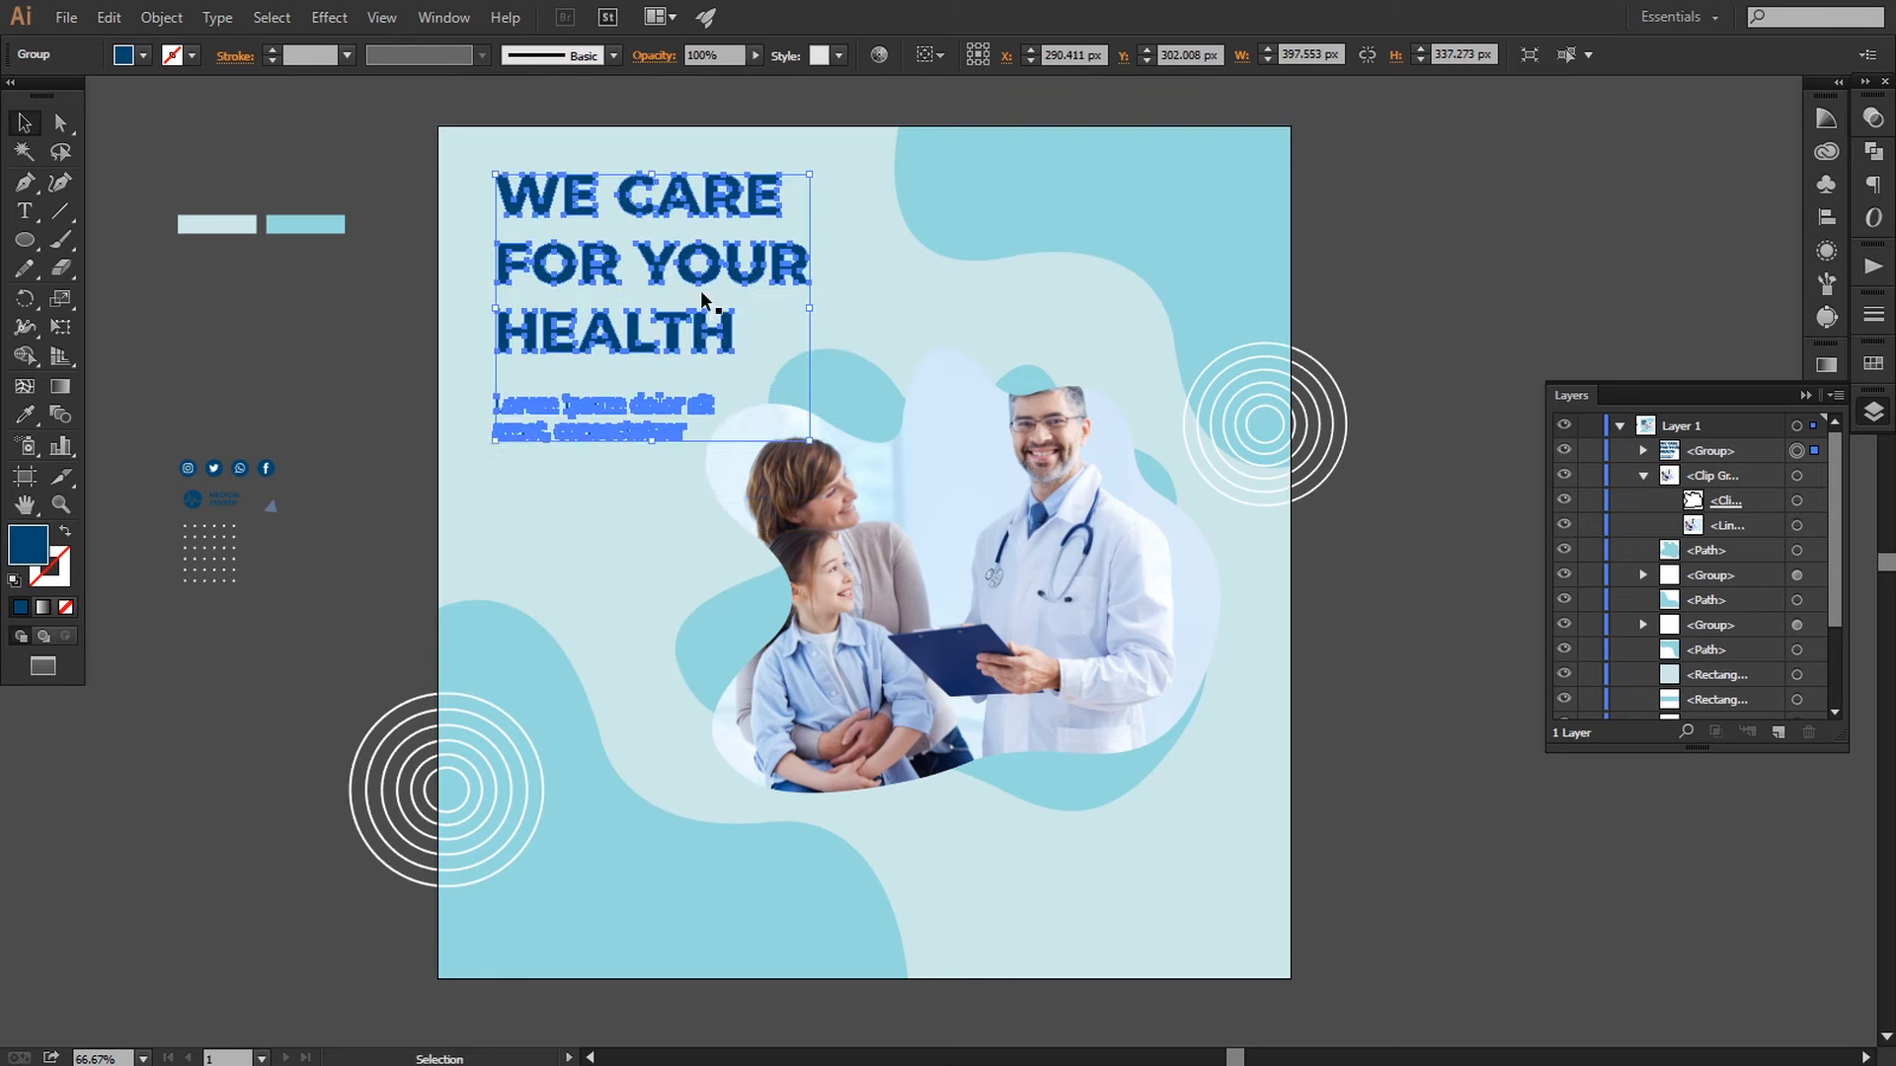
pyautogui.press('Left')
pyautogui.press('Left')
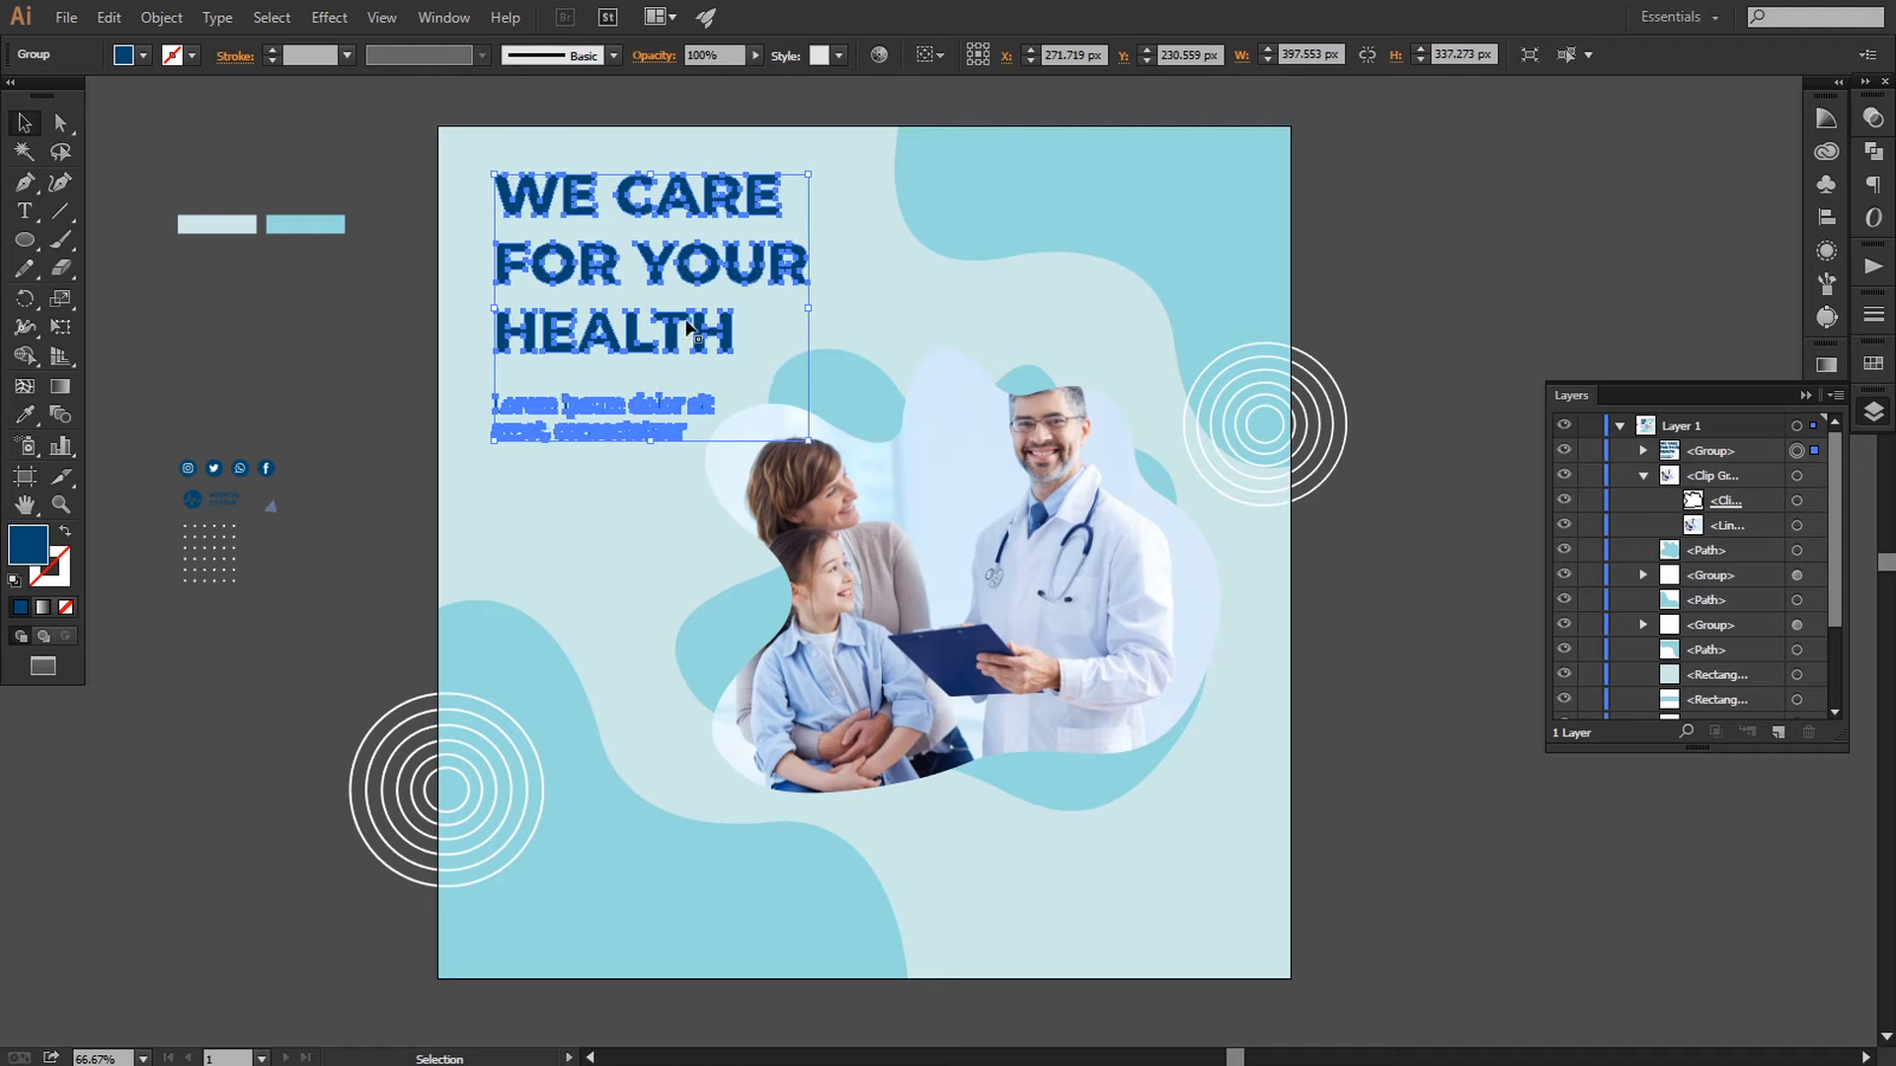
# Step: Nudge the headline text group left to about X 260 px and deselect it
pyautogui.press('Left')
pyautogui.press('Left')
pyautogui.press('Left')
pyautogui.press('Left')
pyautogui.press('Left')
pyautogui.press('Left')
pyautogui.press('Left')
pyautogui.press('Left')
pyautogui.press('Left')
pyautogui.press('Left')
pyautogui.press('Left')
pyautogui.press('Left')
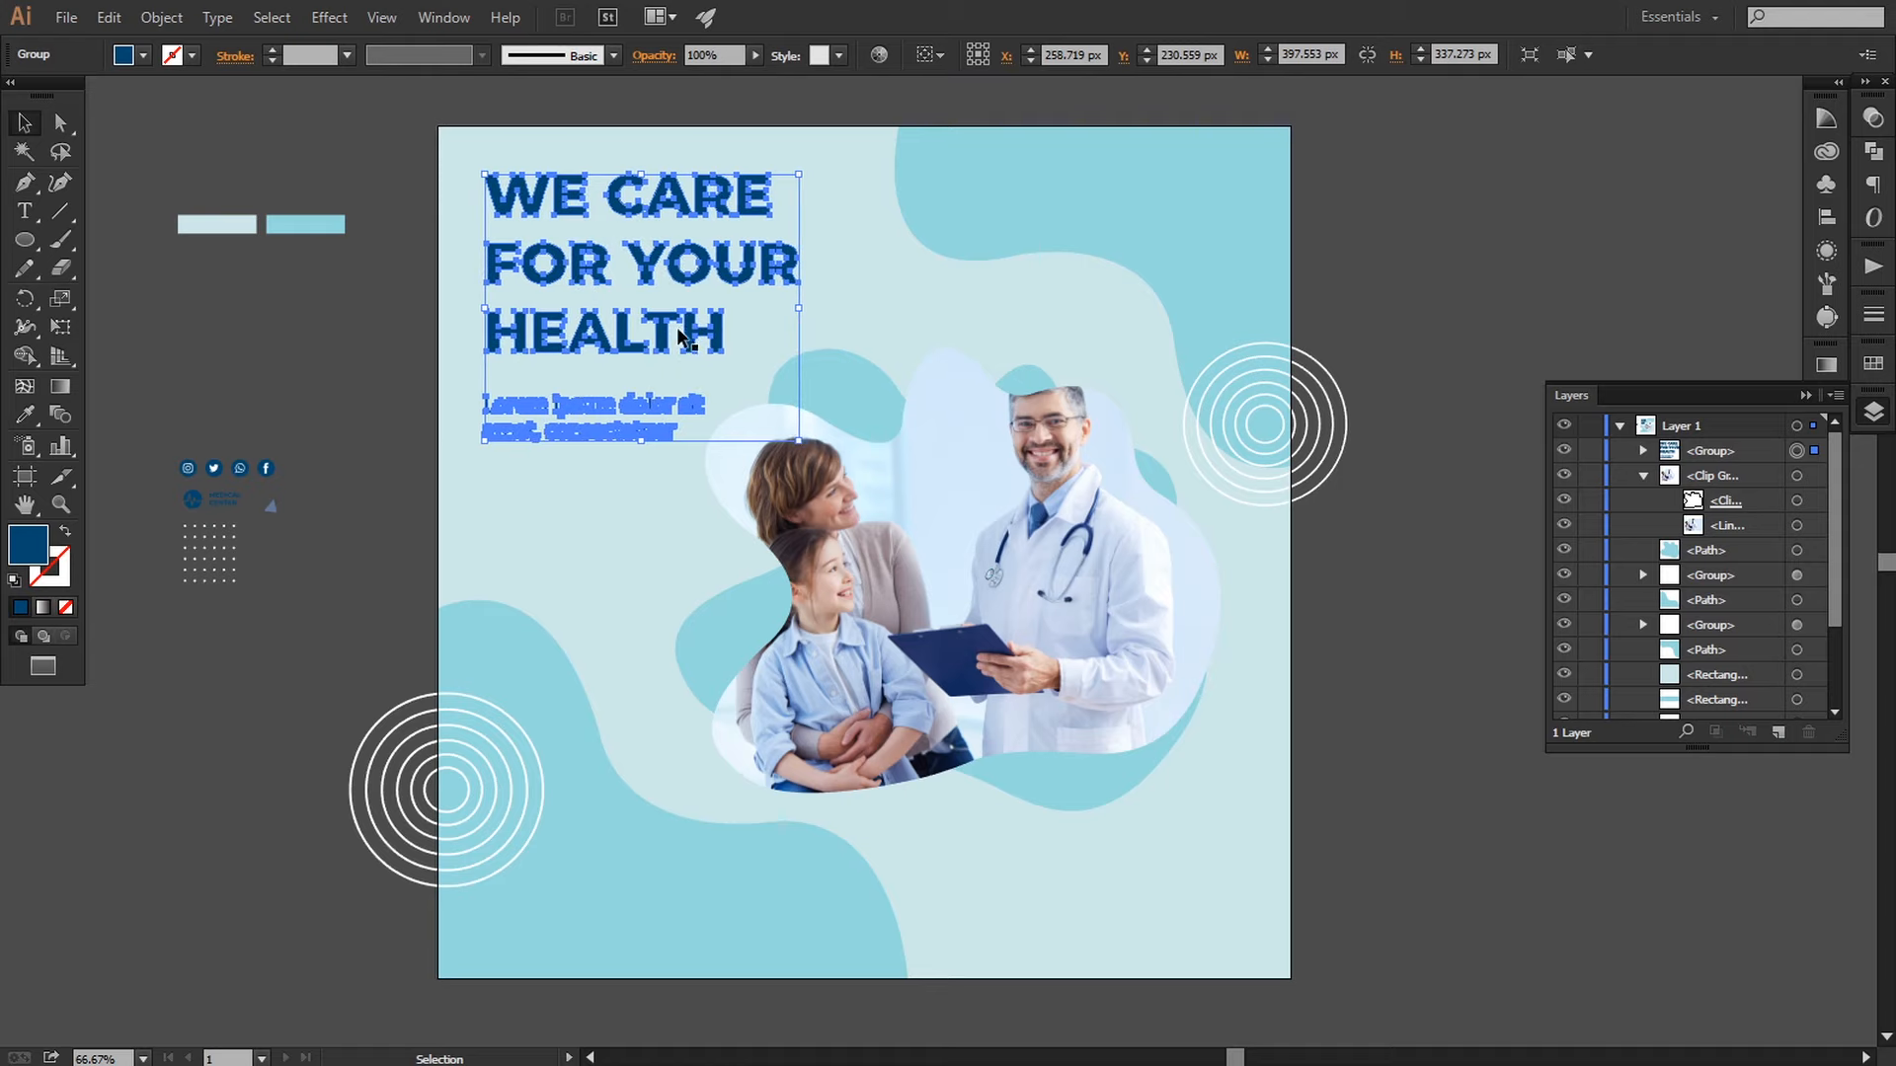
pyautogui.press('Right')
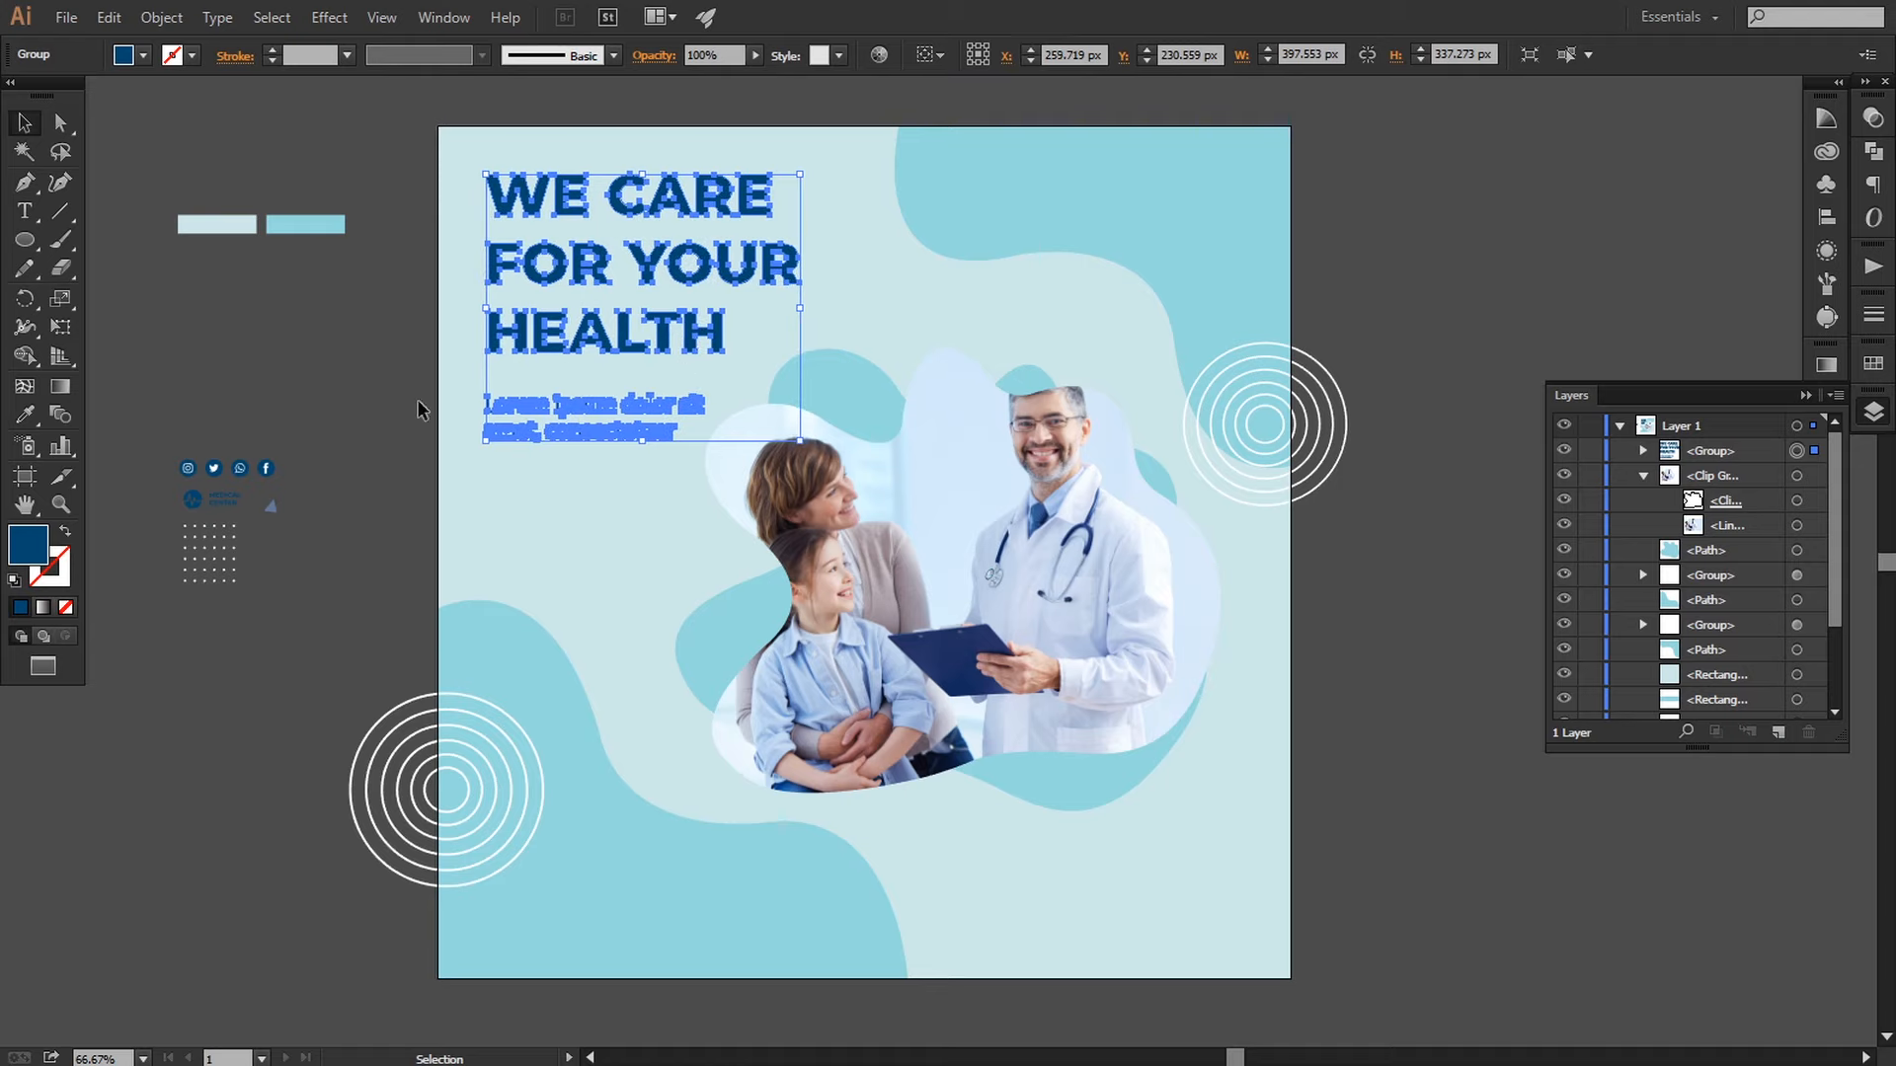
pyautogui.click(333, 392)
# Step: Place the MEDICAL CENTER logo in the artboard's upper-right corner at about X 891, Y 87 px, sized about 169 x 54 px, and bring it to front
pyautogui.moveTo(211, 494); pyautogui.dragTo(1081, 183)
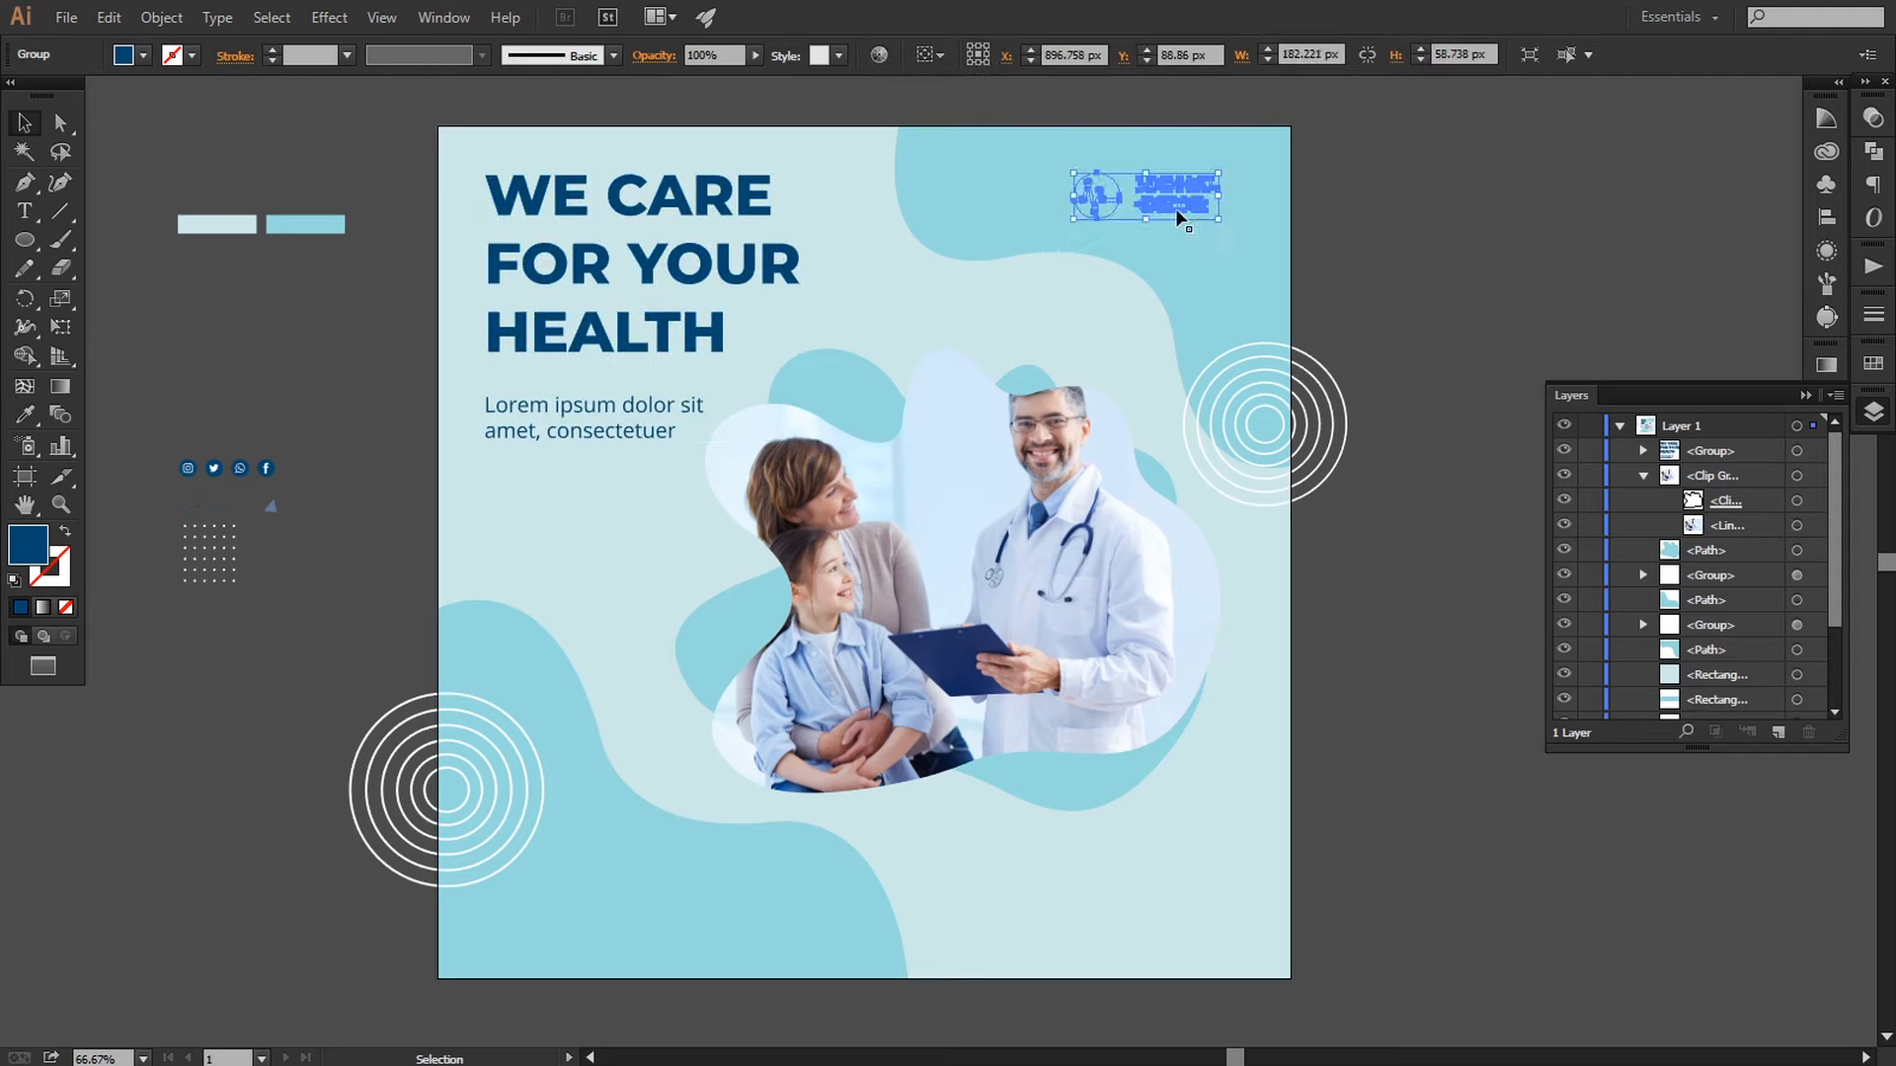
pyautogui.rightClick(1182, 220)
pyautogui.moveTo(1253, 411)
pyautogui.click(1441, 411)
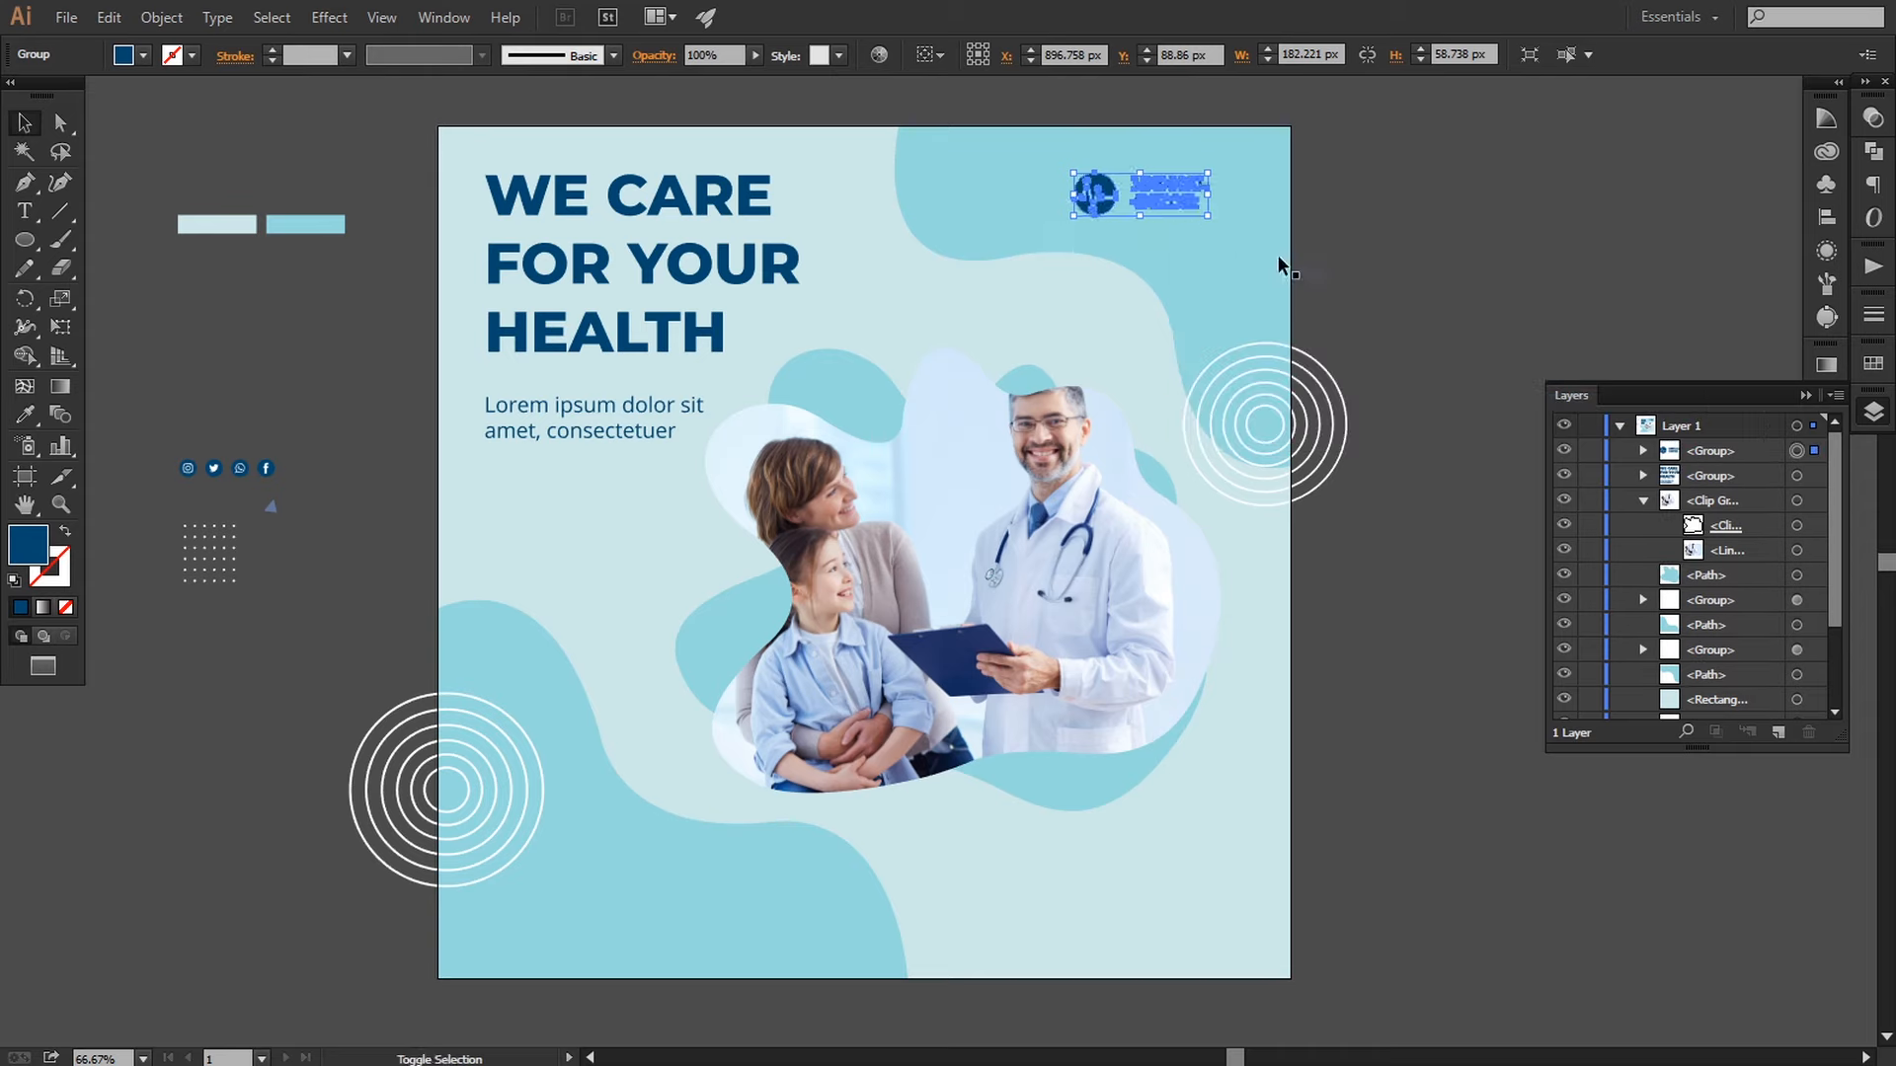
pyautogui.click(1410, 304)
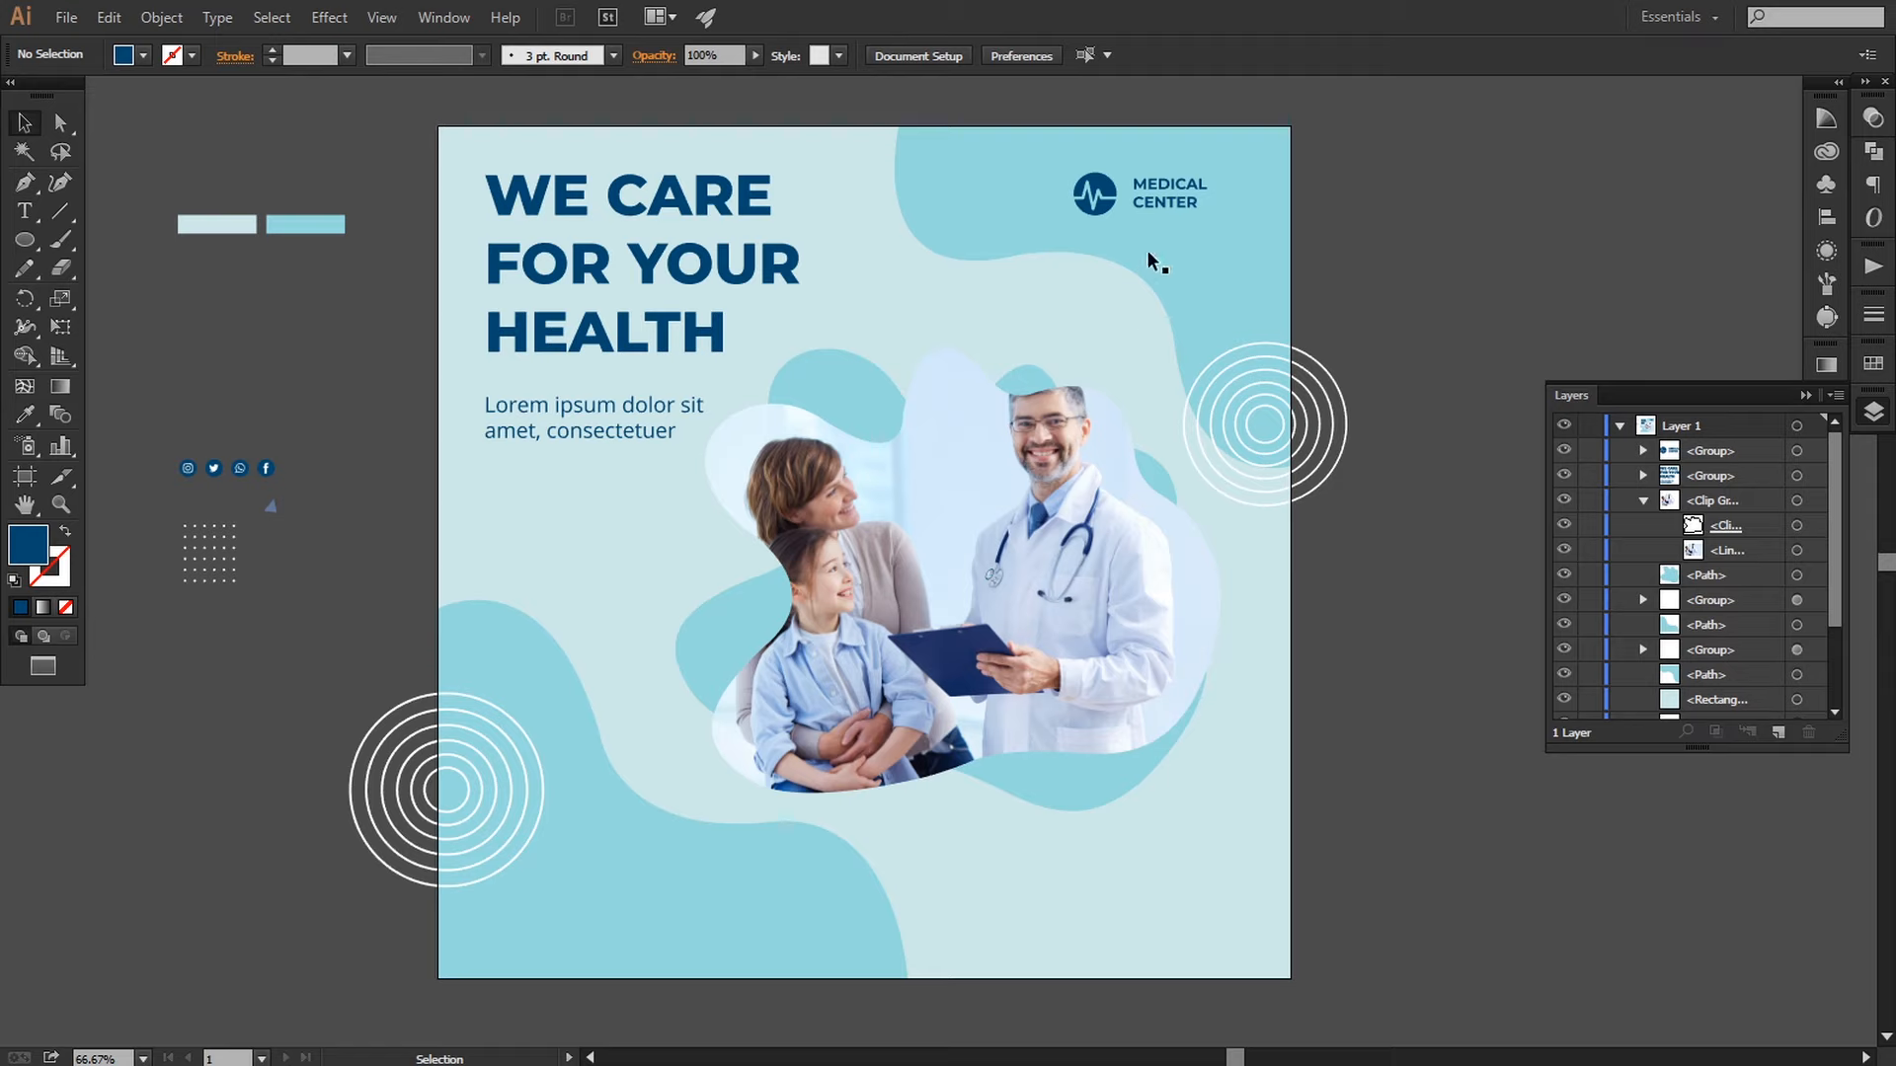
# Step: Nudge the MEDICAL CENTER logo horizontally closer to the artboard's right edge, leaving a margin similar to the headline's
pyautogui.click(1155, 210)
pyautogui.press('Right')
pyautogui.press('Right')
pyautogui.press('Right')
pyautogui.press('Right')
pyautogui.press('Right')
pyautogui.press('Right')
pyautogui.press('Right')
pyautogui.press('Right')
pyautogui.press('Right')
pyautogui.press('Right')
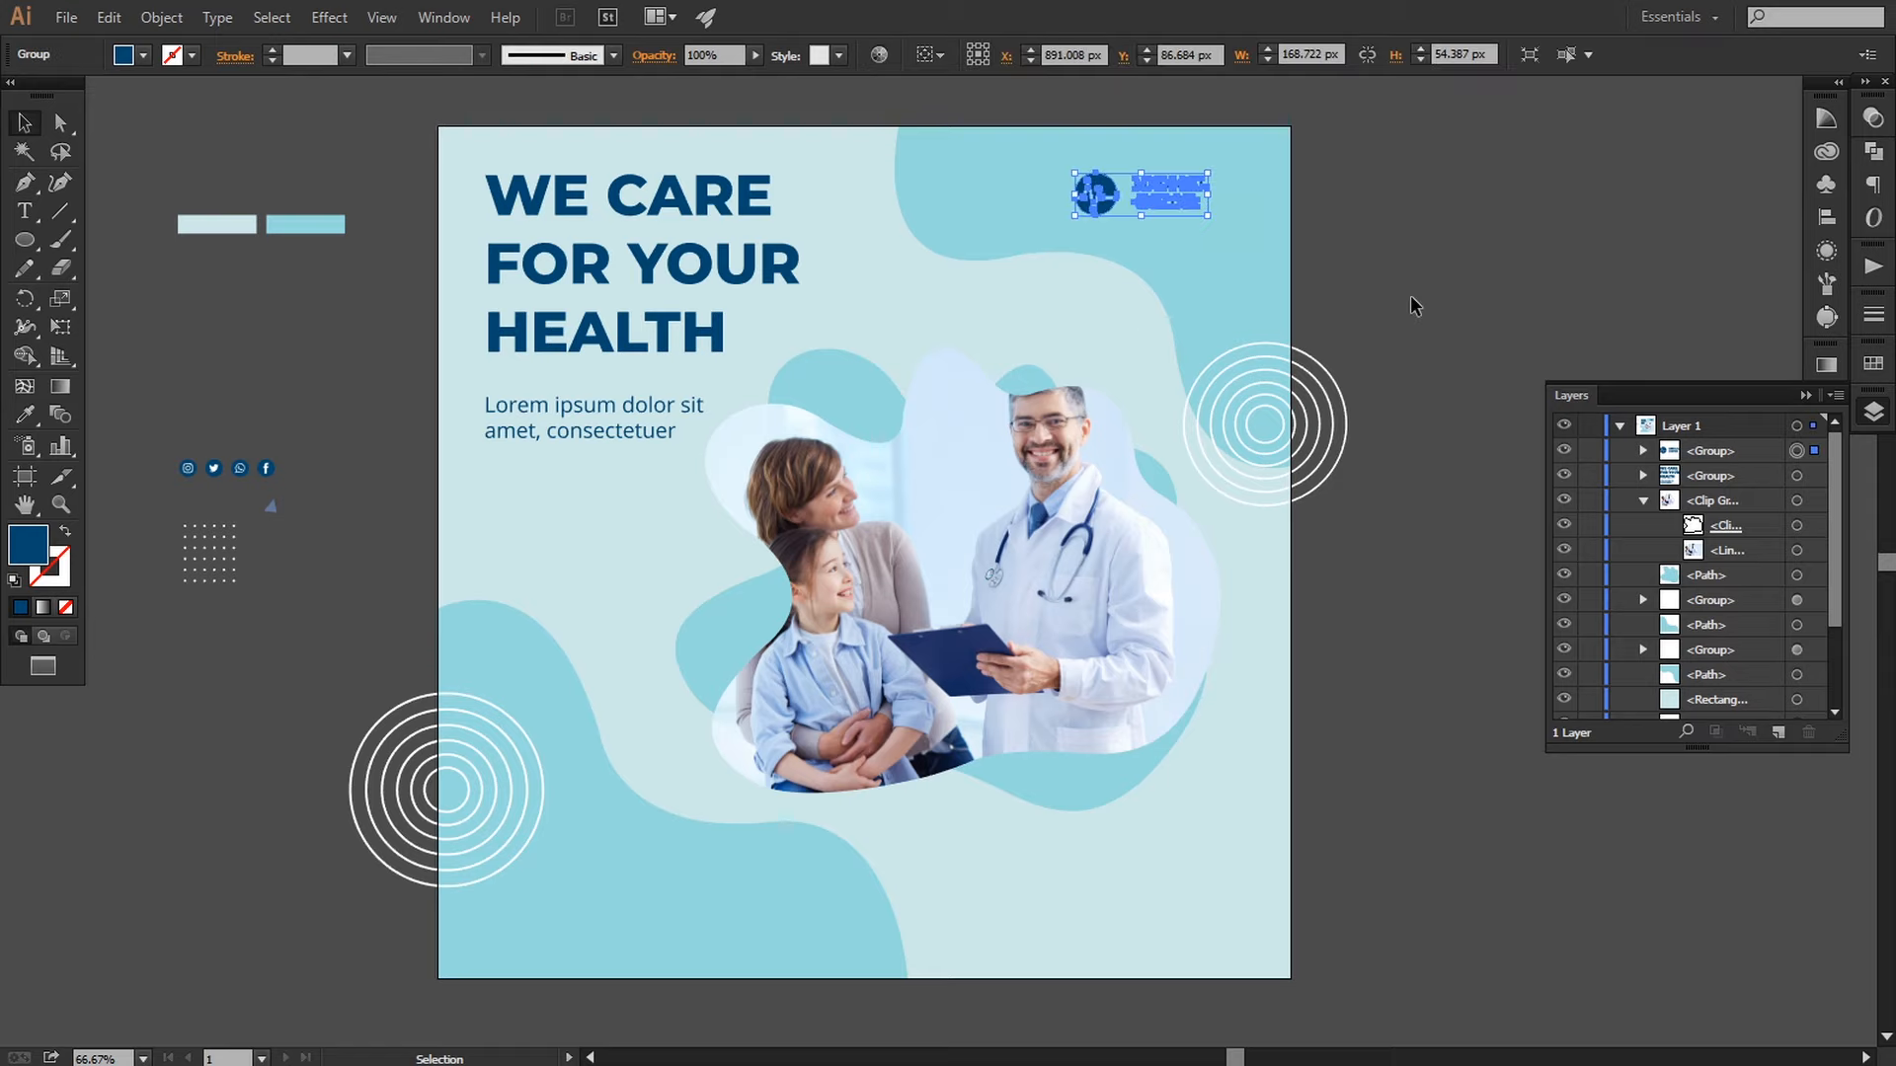
pyautogui.press('Right')
pyautogui.press('Right')
pyautogui.press('Right')
pyautogui.press('Right')
pyautogui.press('Right')
pyautogui.press('Right')
pyautogui.press('Right')
pyautogui.press('Right')
pyautogui.press('Right')
pyautogui.press('Right')
pyautogui.press('Right')
pyautogui.press('Right')
pyautogui.press('Right')
pyautogui.press('Right')
pyautogui.press('Right')
pyautogui.press('Right')
pyautogui.press('Right')
pyautogui.press('Right')
pyautogui.press('Right')
pyautogui.press('Right')
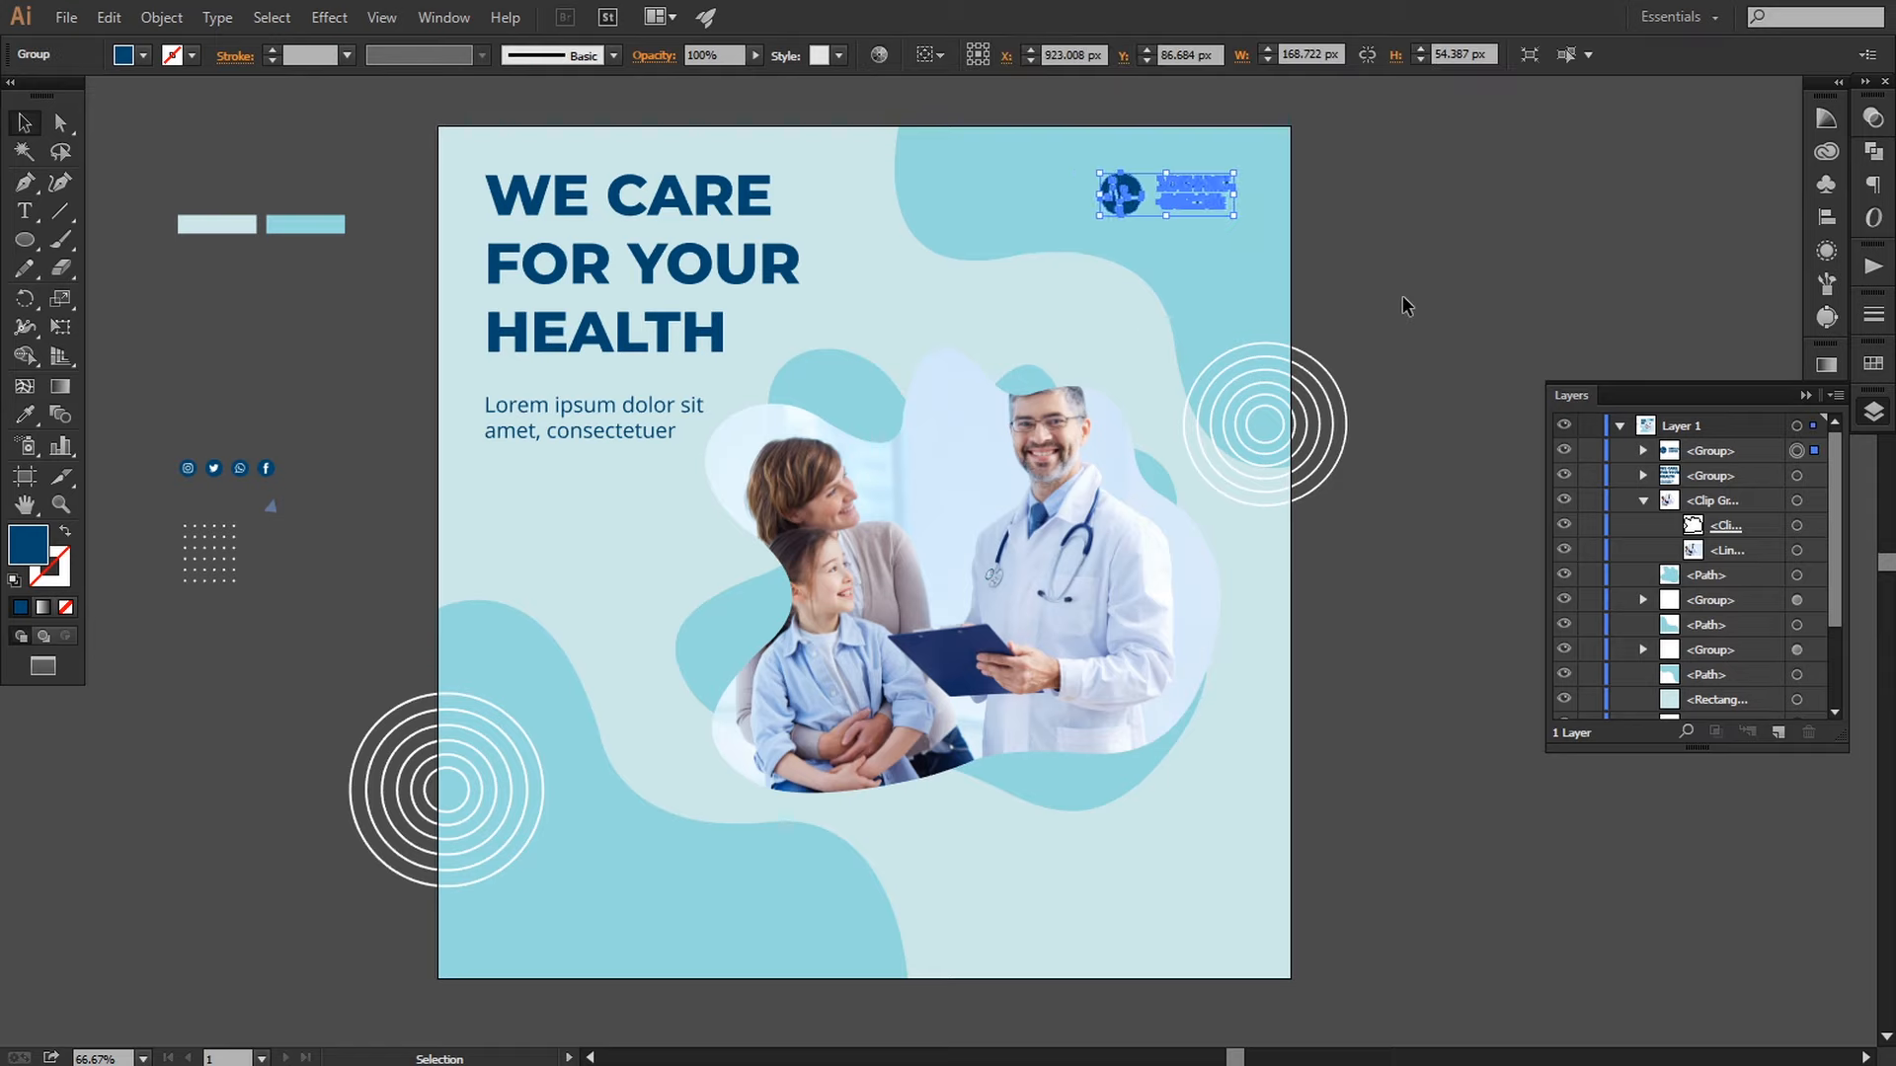
pyautogui.press('Right')
pyautogui.press('Right')
pyautogui.press('Right')
pyautogui.press('Right')
pyautogui.press('Right')
pyautogui.press('Right')
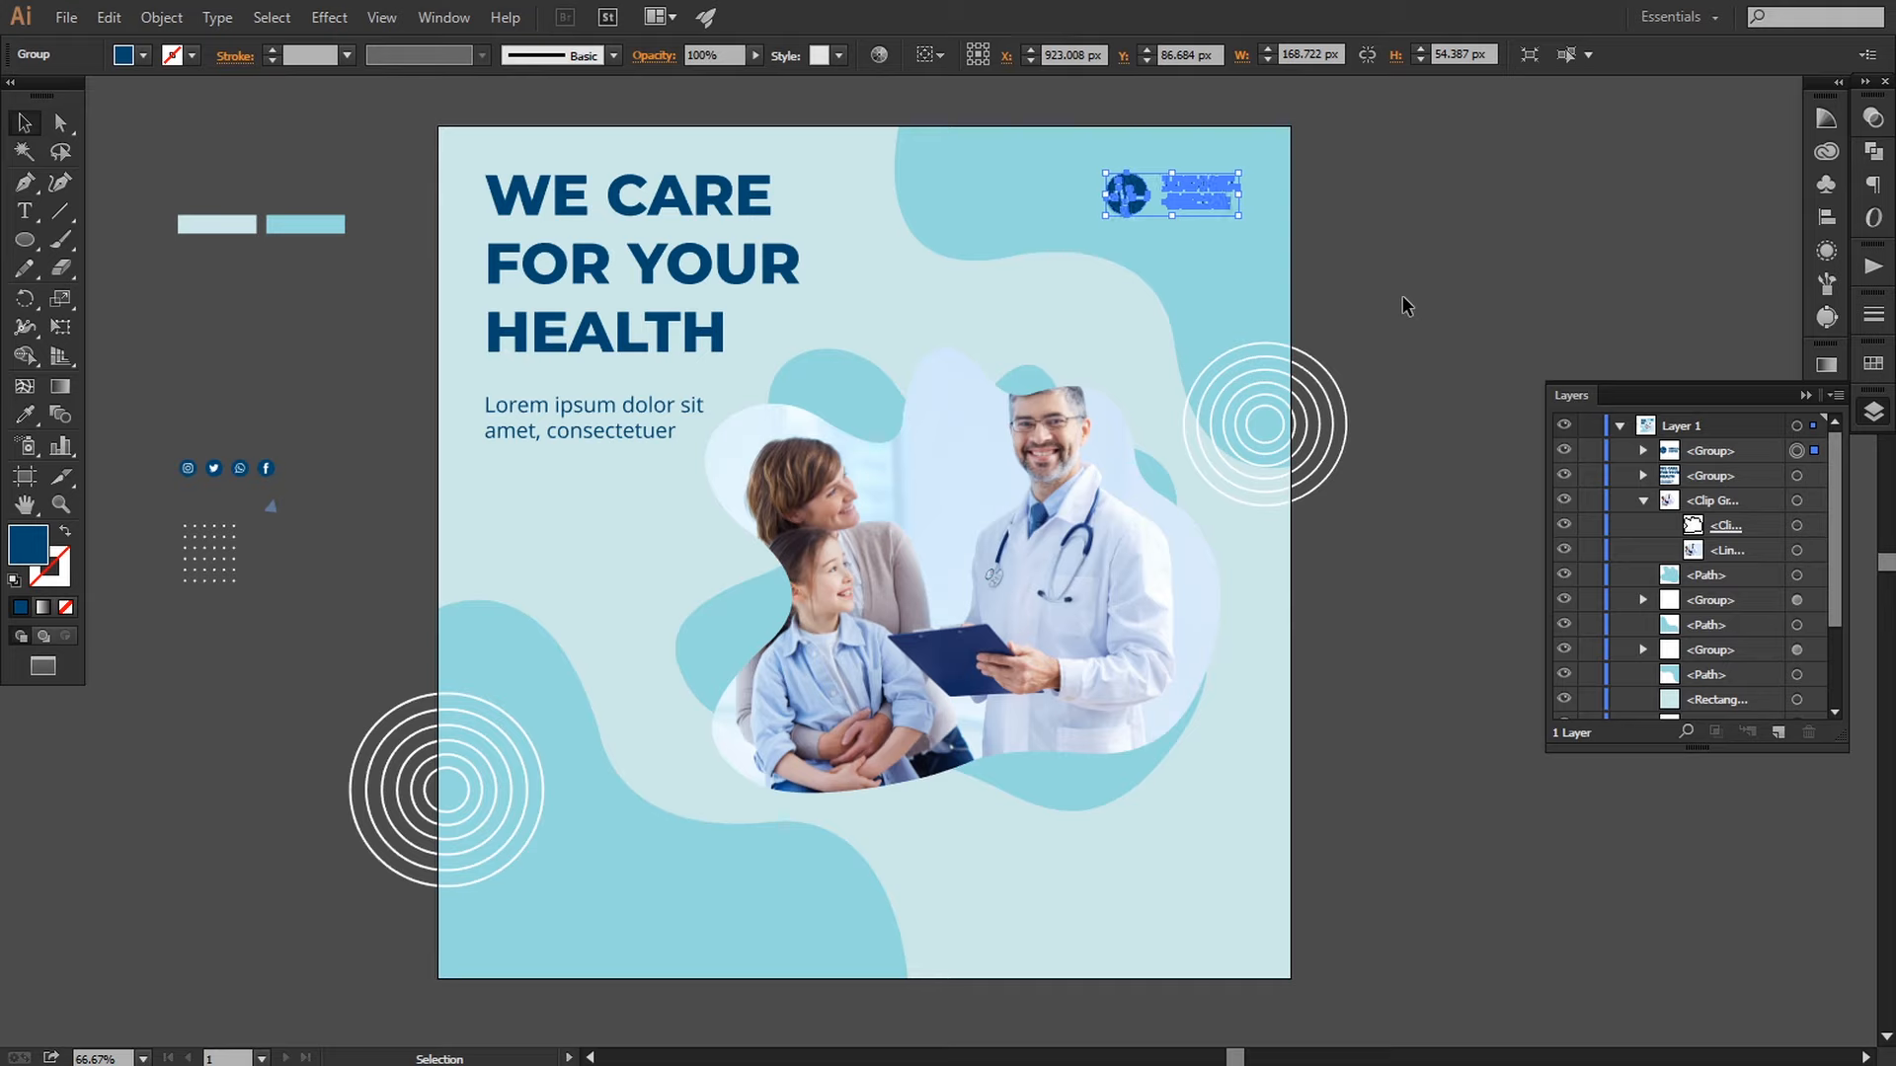
pyautogui.click(1396, 300)
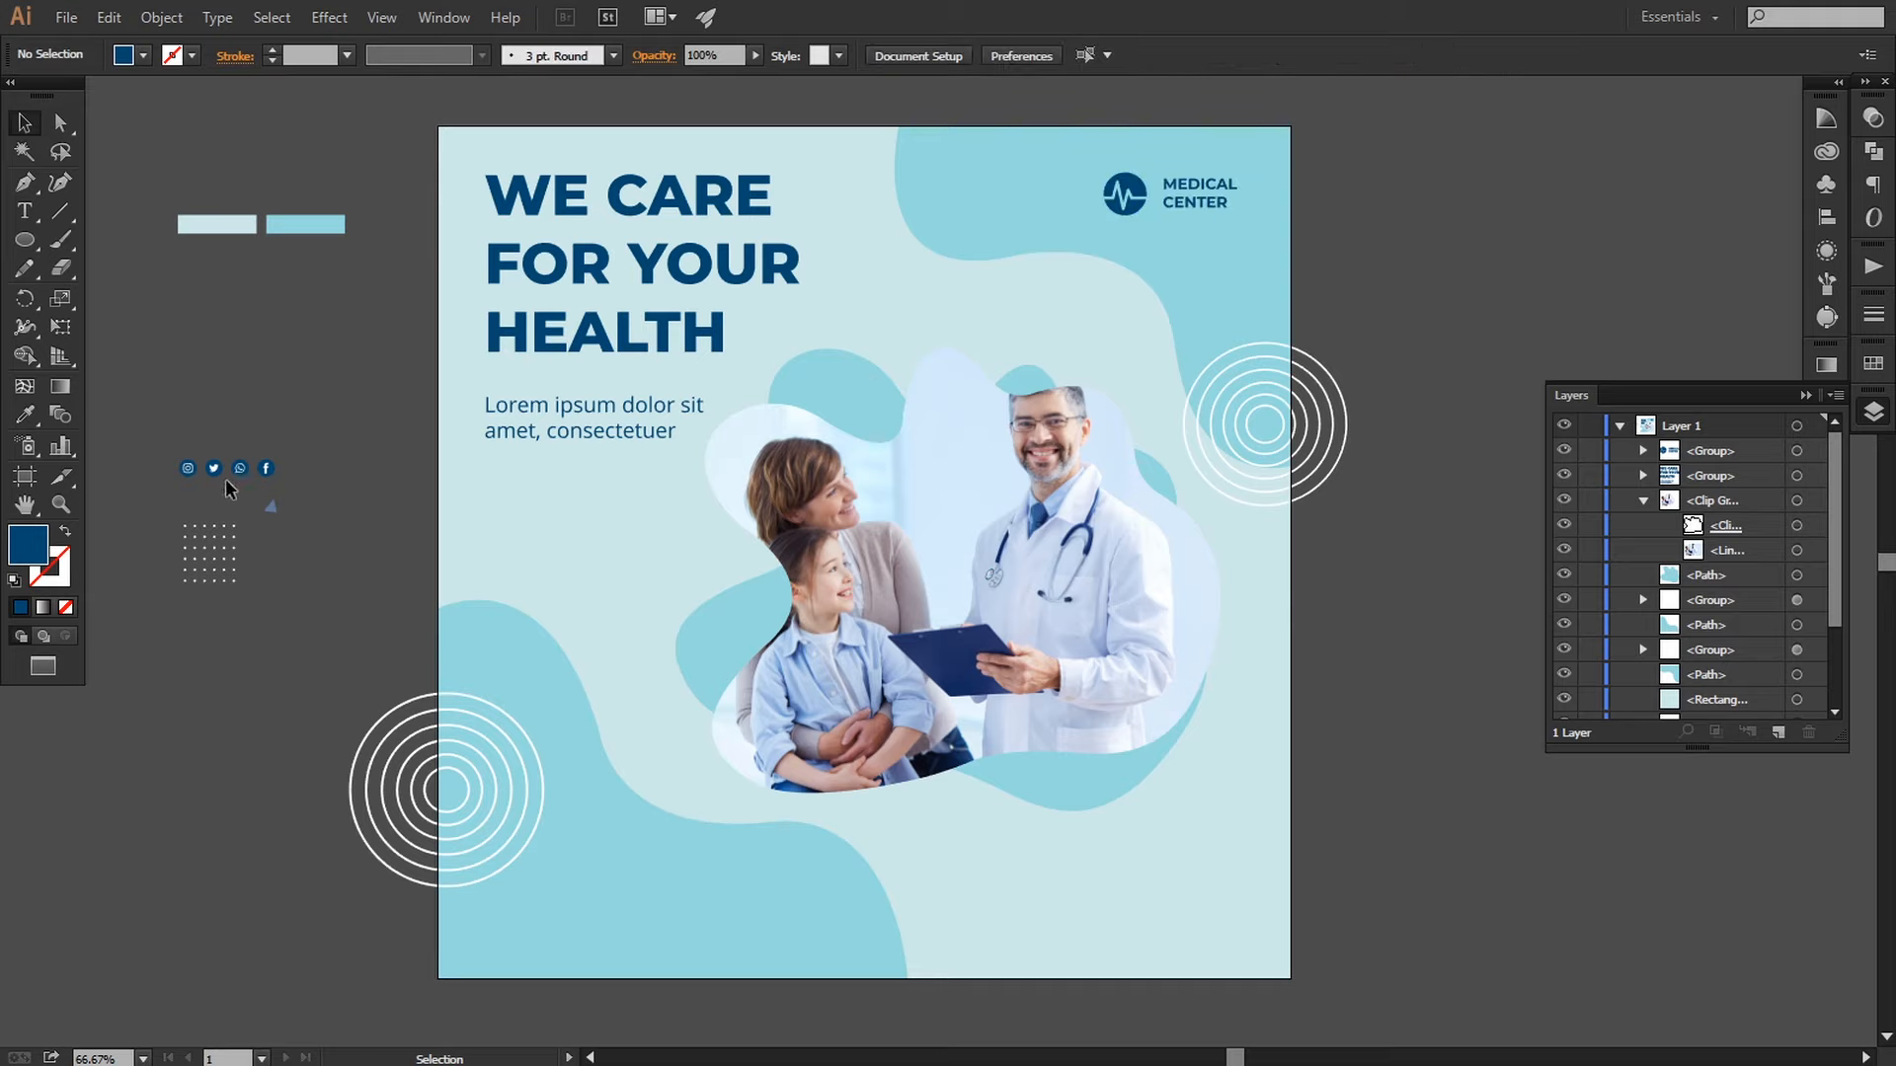
# Step: Place the social icons in the artboard's lower-right corner at about X 928, Y 1039 px, scaled to about 166 x 31 px, and bring them to front
pyautogui.moveTo(237, 470); pyautogui.dragTo(1059, 966)
pyautogui.rightClick(1195, 973)
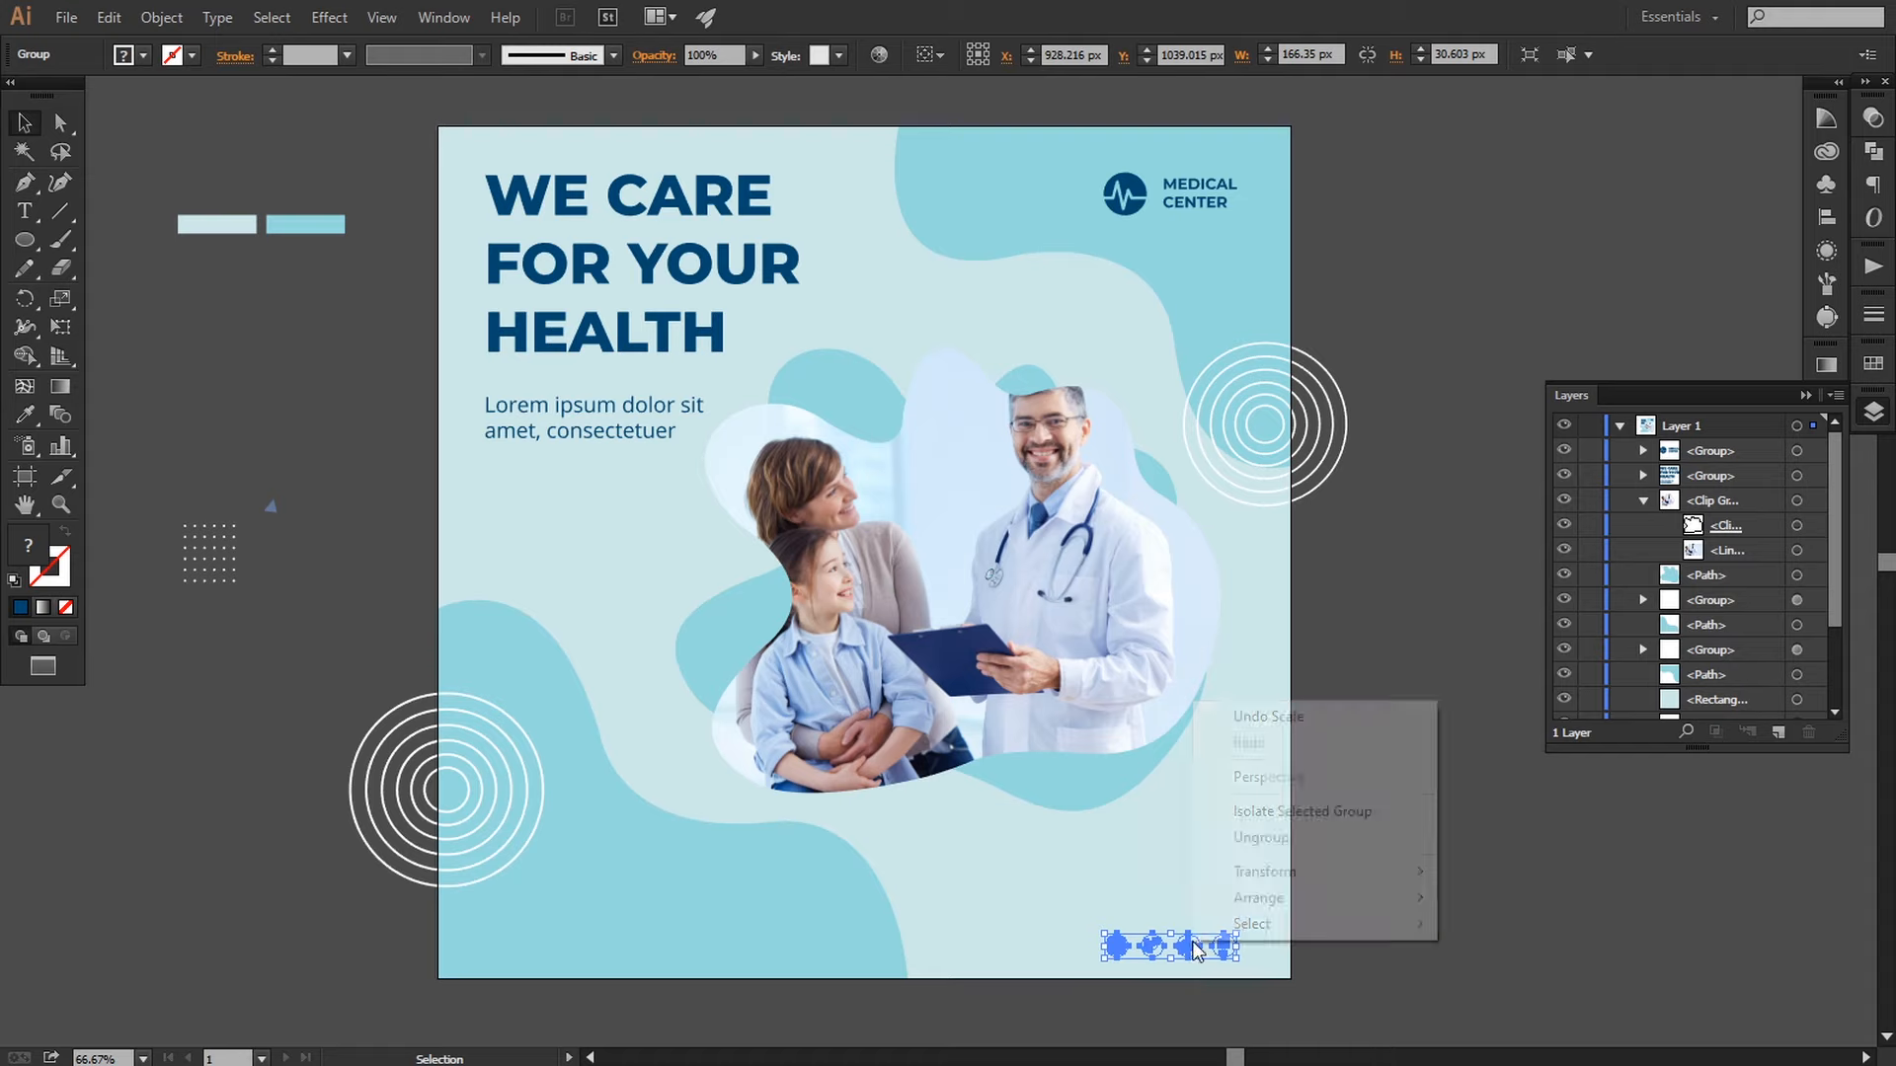
pyautogui.moveTo(1383, 894)
pyautogui.click(1487, 901)
pyautogui.click(1429, 919)
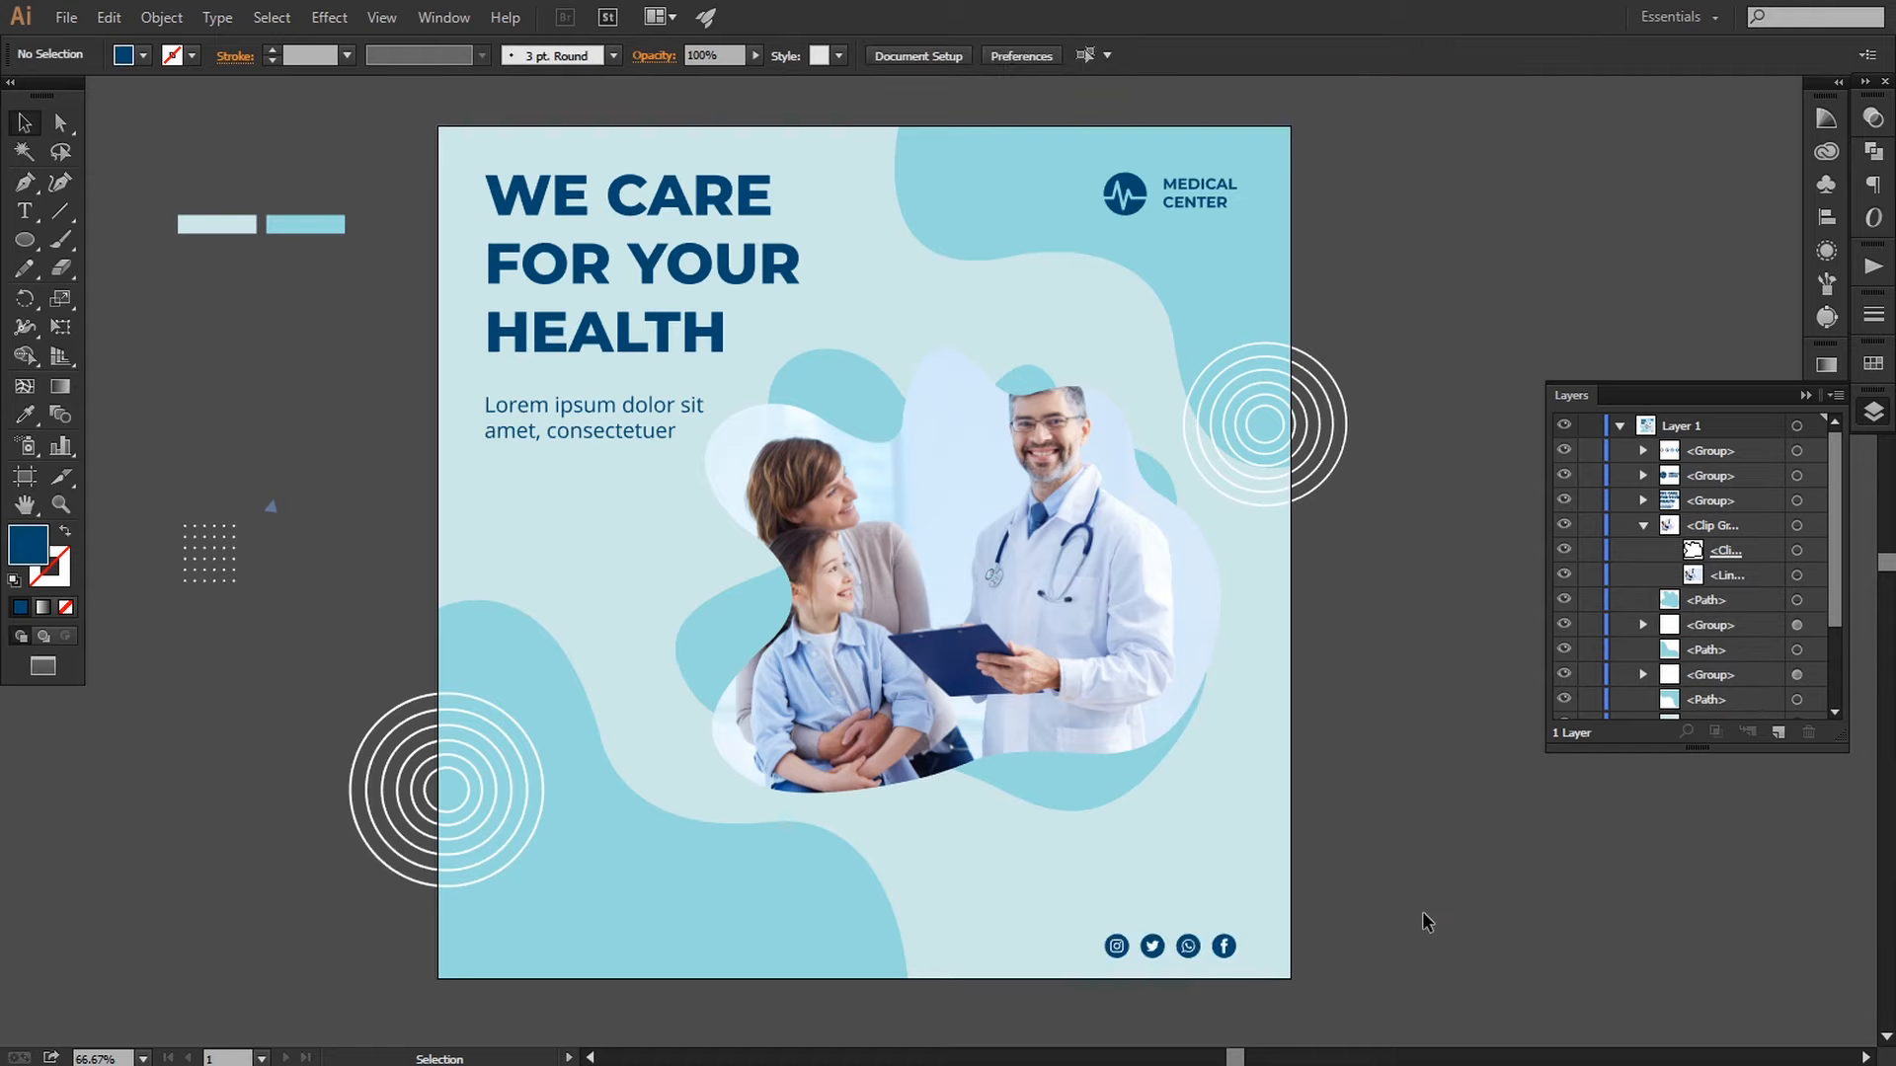
# Step: Raise the social icon row to about Y 1016 px and enlarge it slightly
pyautogui.click(1224, 954)
pyautogui.press('Up')
pyautogui.press('Up')
pyautogui.press('Up')
pyautogui.press('Up')
pyautogui.press('Up')
pyautogui.press('Up')
pyautogui.press('Up')
pyautogui.press('Up')
pyautogui.press('Up')
pyautogui.press('Up')
pyautogui.press('Up')
pyautogui.press('Up')
pyautogui.press('Up')
pyautogui.press('Up')
pyautogui.press('Up')
pyautogui.press('Up')
pyautogui.press('Up')
pyautogui.press('Up')
pyautogui.press('Up')
pyautogui.press('Up')
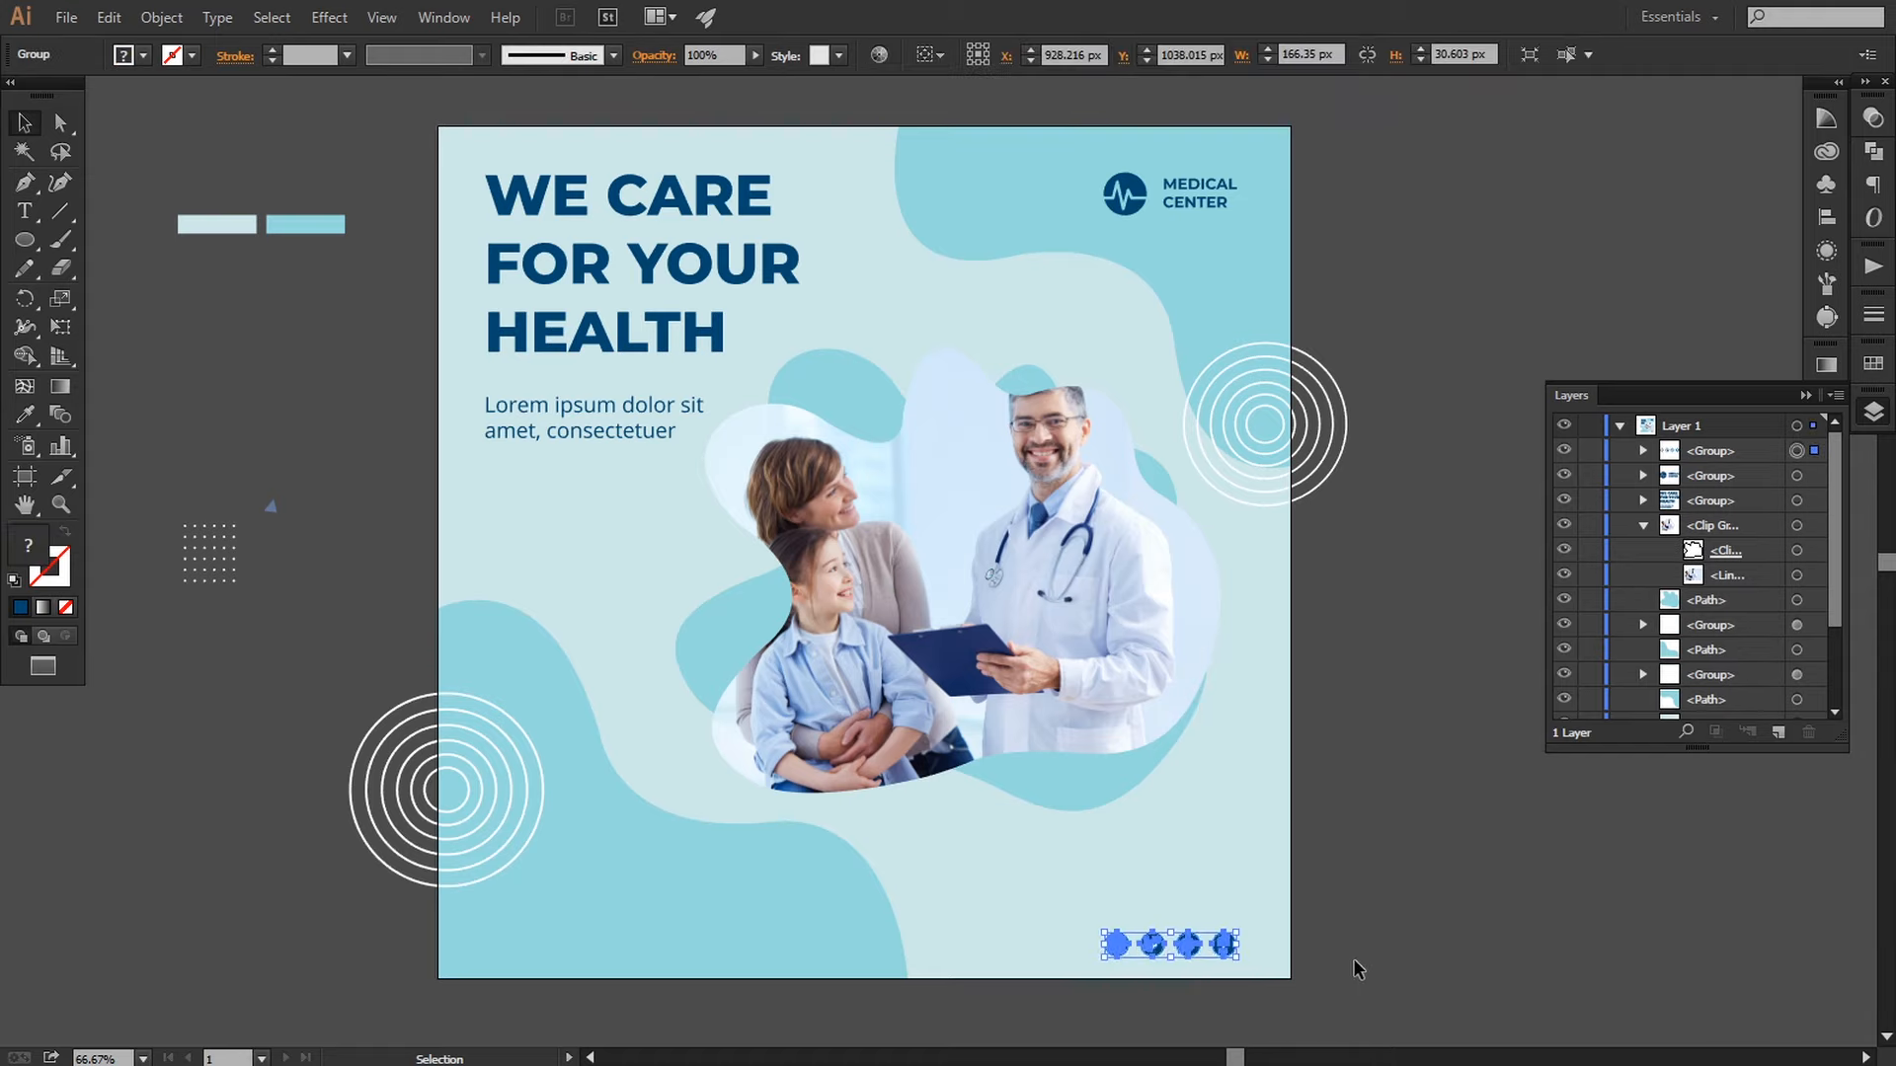
pyautogui.press('Up')
pyautogui.press('Up')
pyautogui.press('Up')
pyautogui.press('Up')
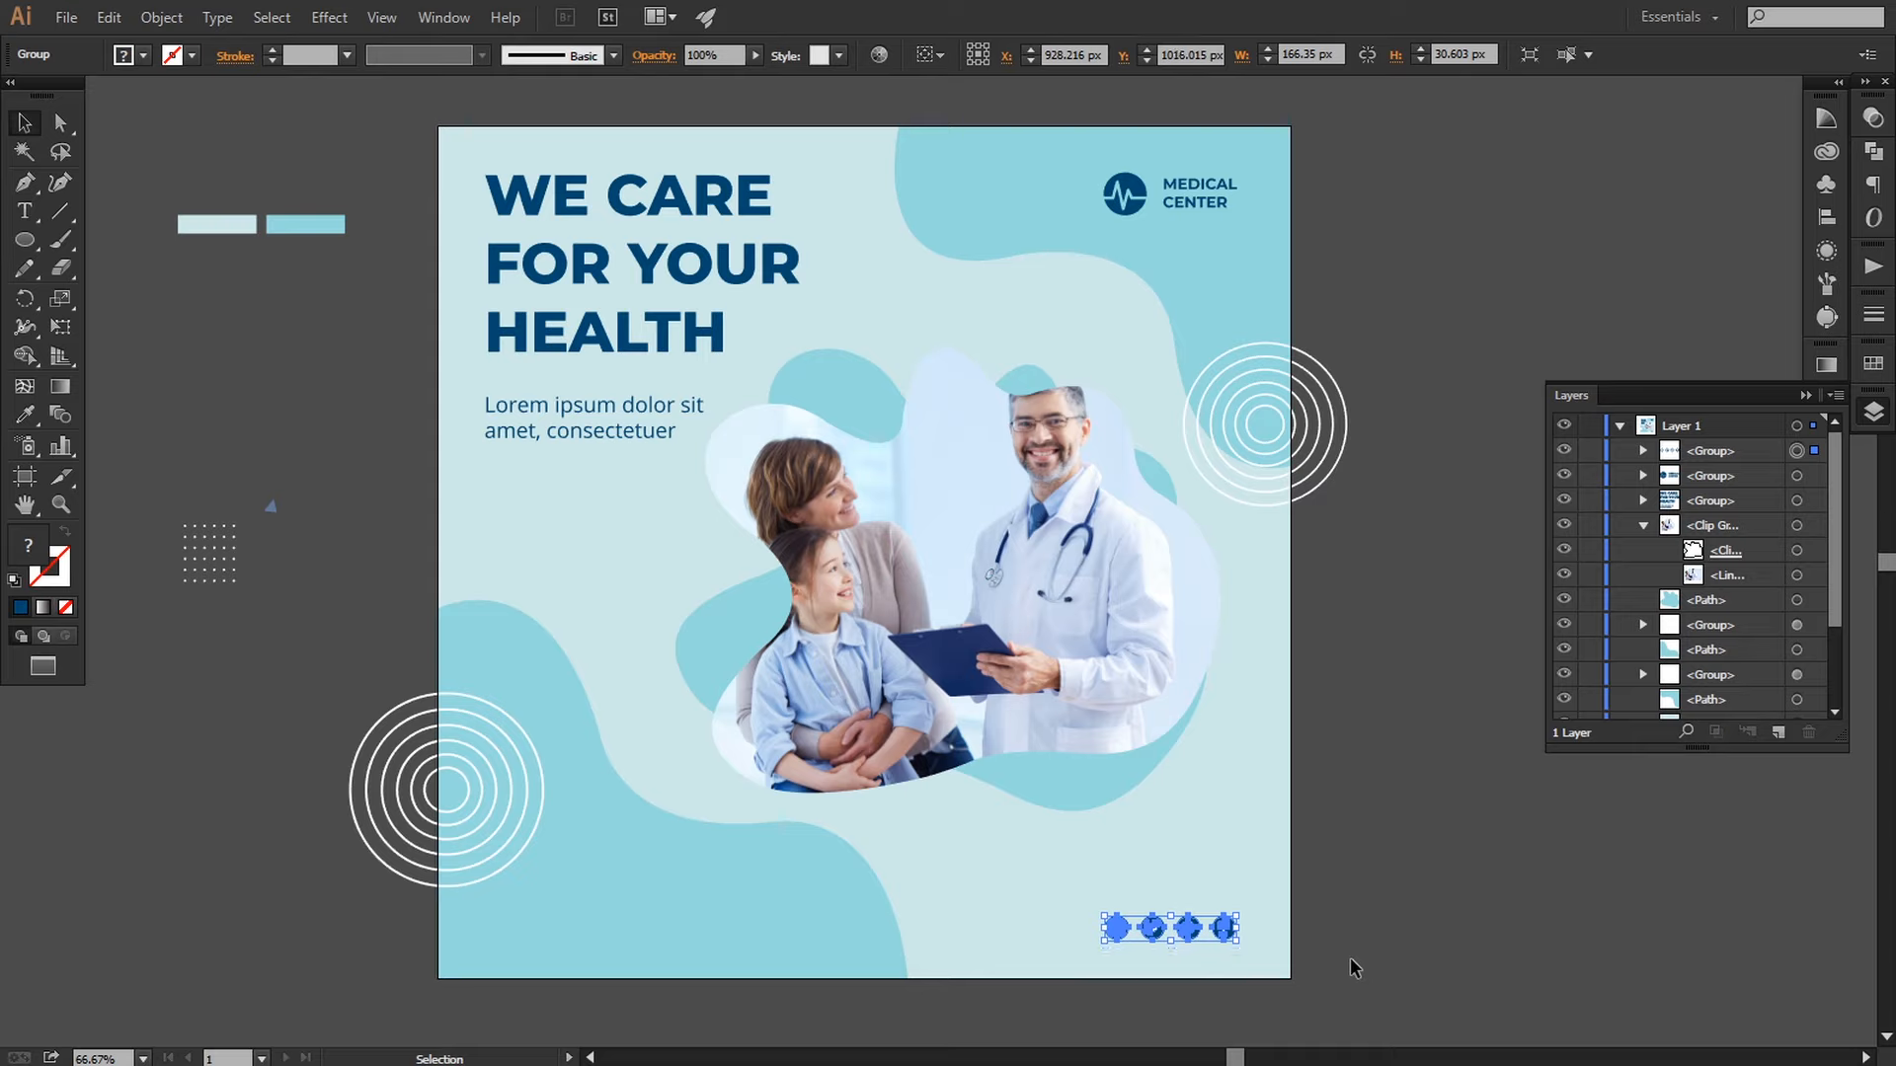
pyautogui.click(1355, 968)
pyautogui.click(1157, 936)
pyautogui.moveTo(1093, 916); pyautogui.dragTo(1096, 913)
pyautogui.click(1429, 945)
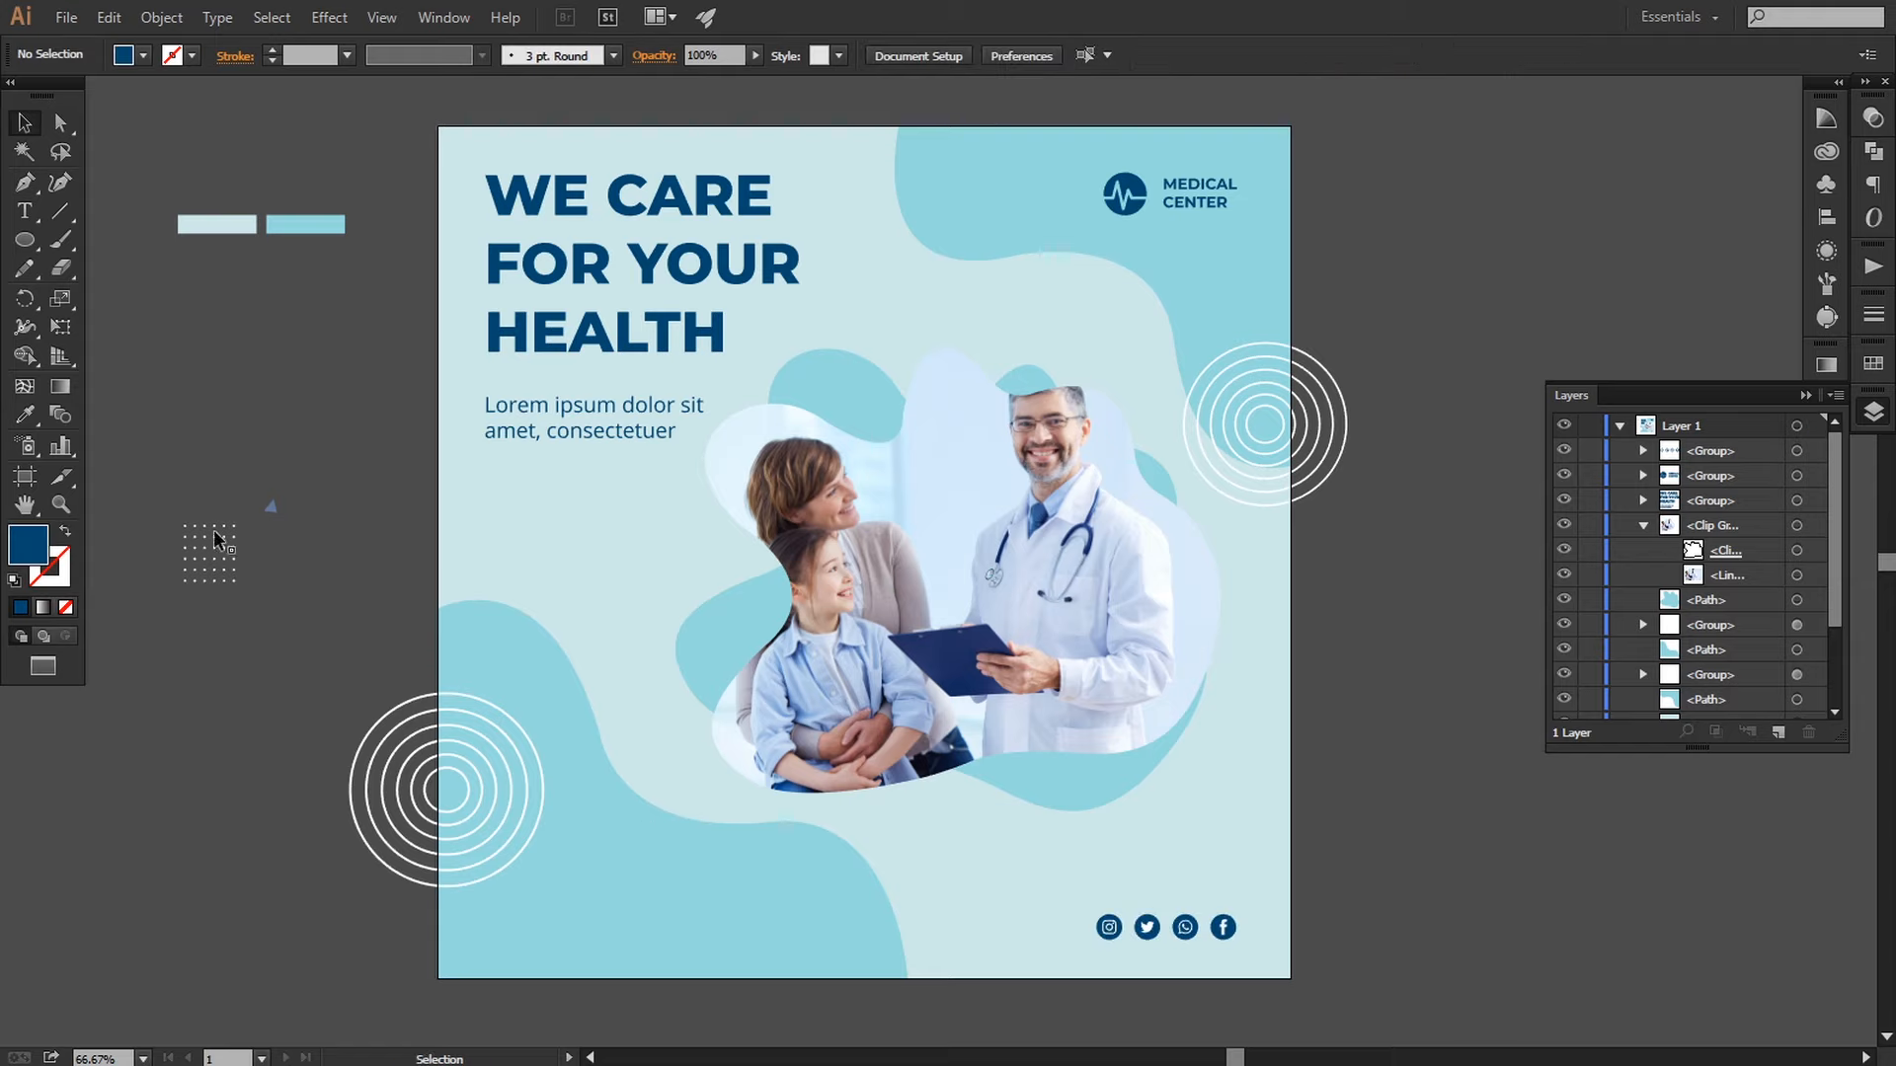
# Step: Place the white dot grid over the artboard's bottom edge beside the lower-left wave, scaled to about 118 x 132 px, and bring it to front
pyautogui.moveTo(212, 533); pyautogui.dragTo(538, 761)
pyautogui.moveTo(925, 881); pyautogui.dragTo(946, 960)
pyautogui.moveTo(973, 879)
pyautogui.mouseDown()
pyautogui.moveTo(994, 846)
pyautogui.moveTo(984, 865)
pyautogui.mouseUp()
pyautogui.rightClick(964, 943)
pyautogui.moveTo(1027, 900)
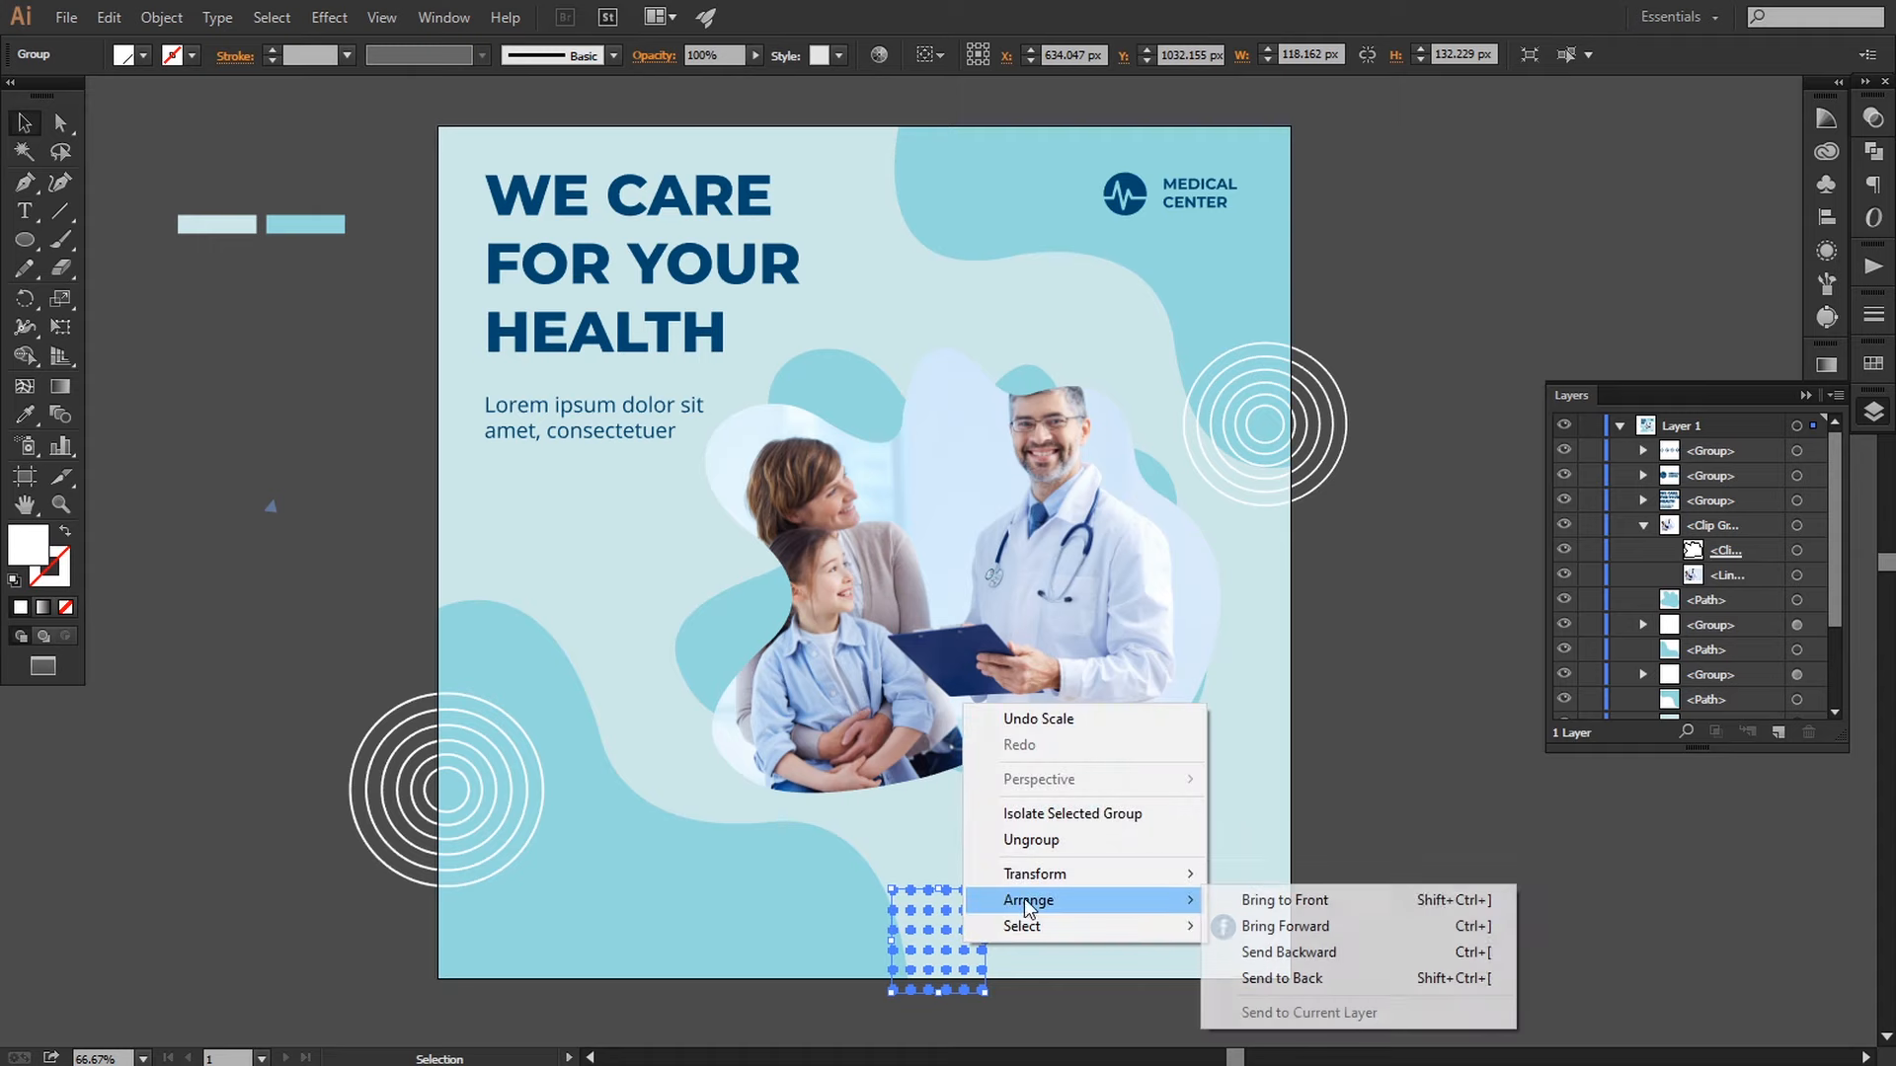
pyautogui.click(1276, 901)
pyautogui.click(1126, 968)
pyautogui.moveTo(980, 948); pyautogui.dragTo(1005, 944)
# Step: Delete the row of dots that hangs below the artboard's bottom edge
pyautogui.moveTo(1004, 991); pyautogui.dragTo(976, 897)
pyautogui.click(988, 964)
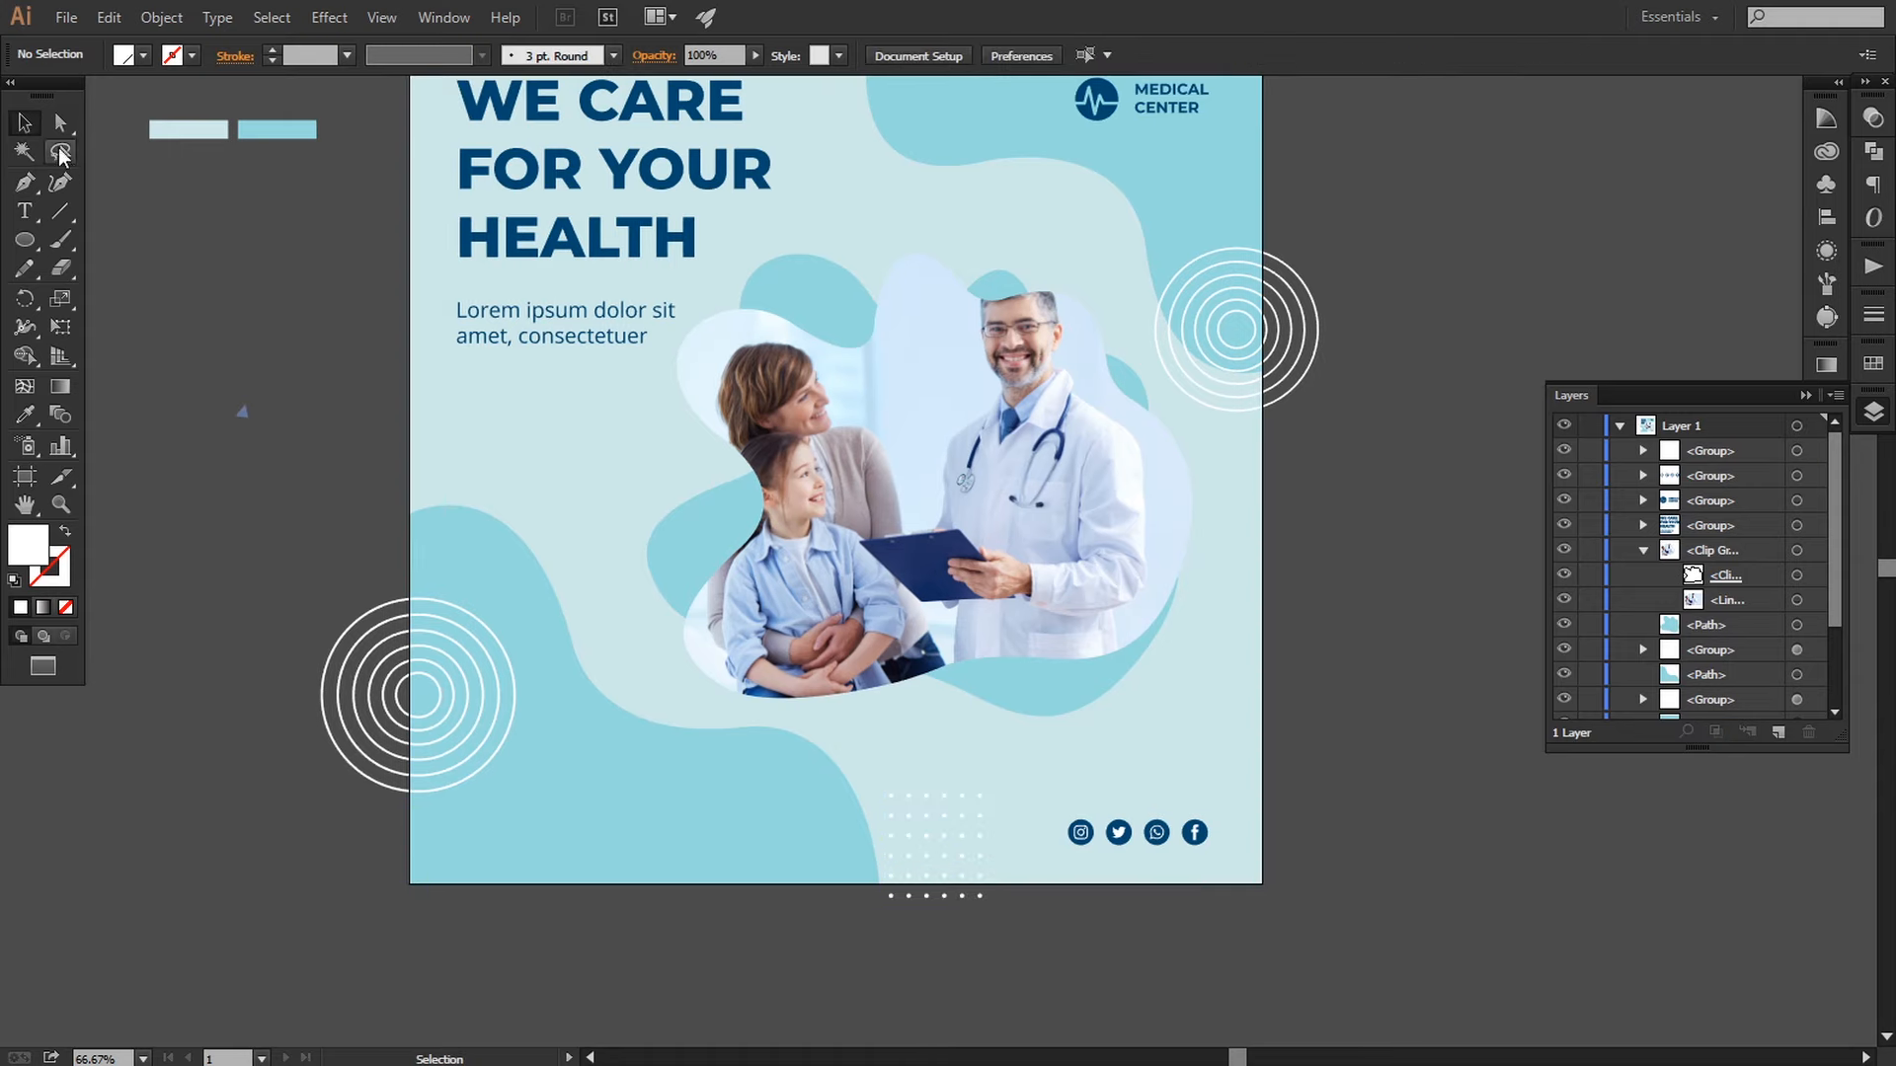
pyautogui.click(60, 122)
pyautogui.moveTo(877, 892); pyautogui.dragTo(1039, 946)
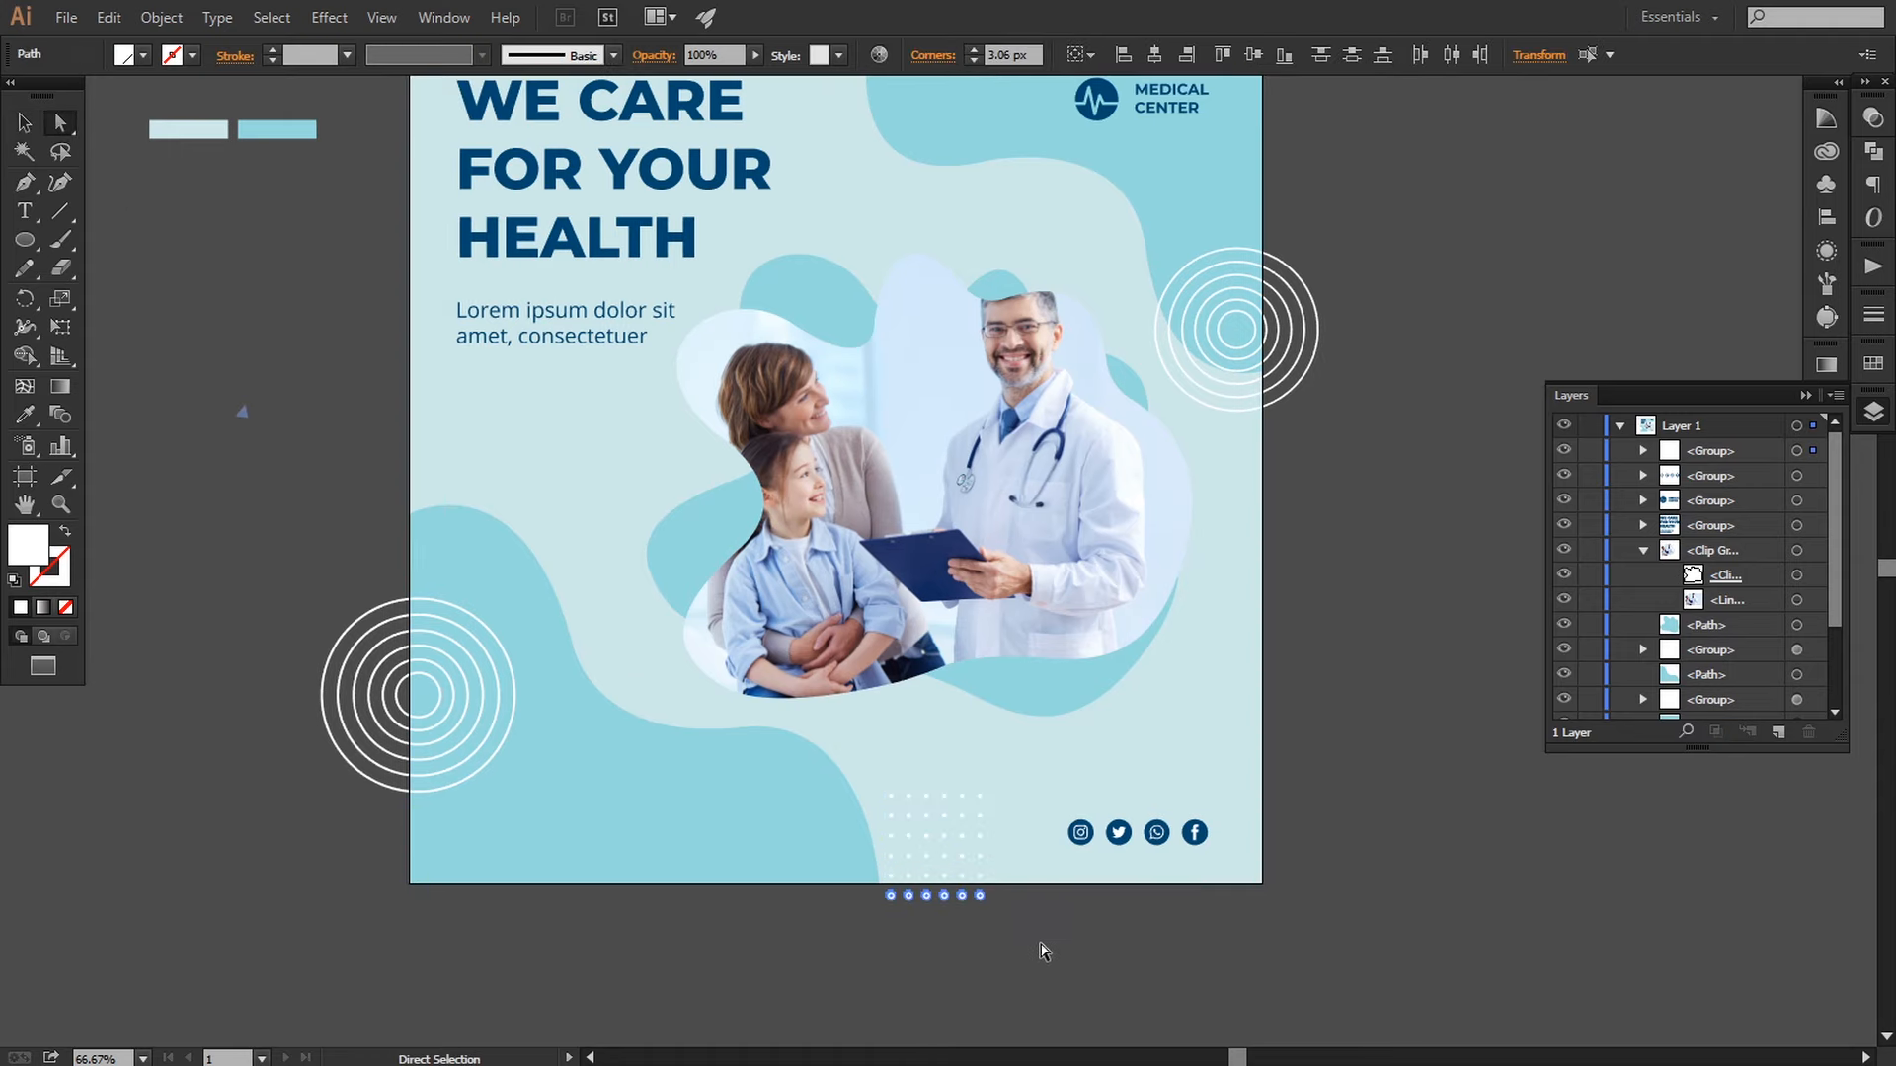
pyautogui.press('Delete')
pyautogui.moveTo(251, 449); pyautogui.dragTo(263, 551)
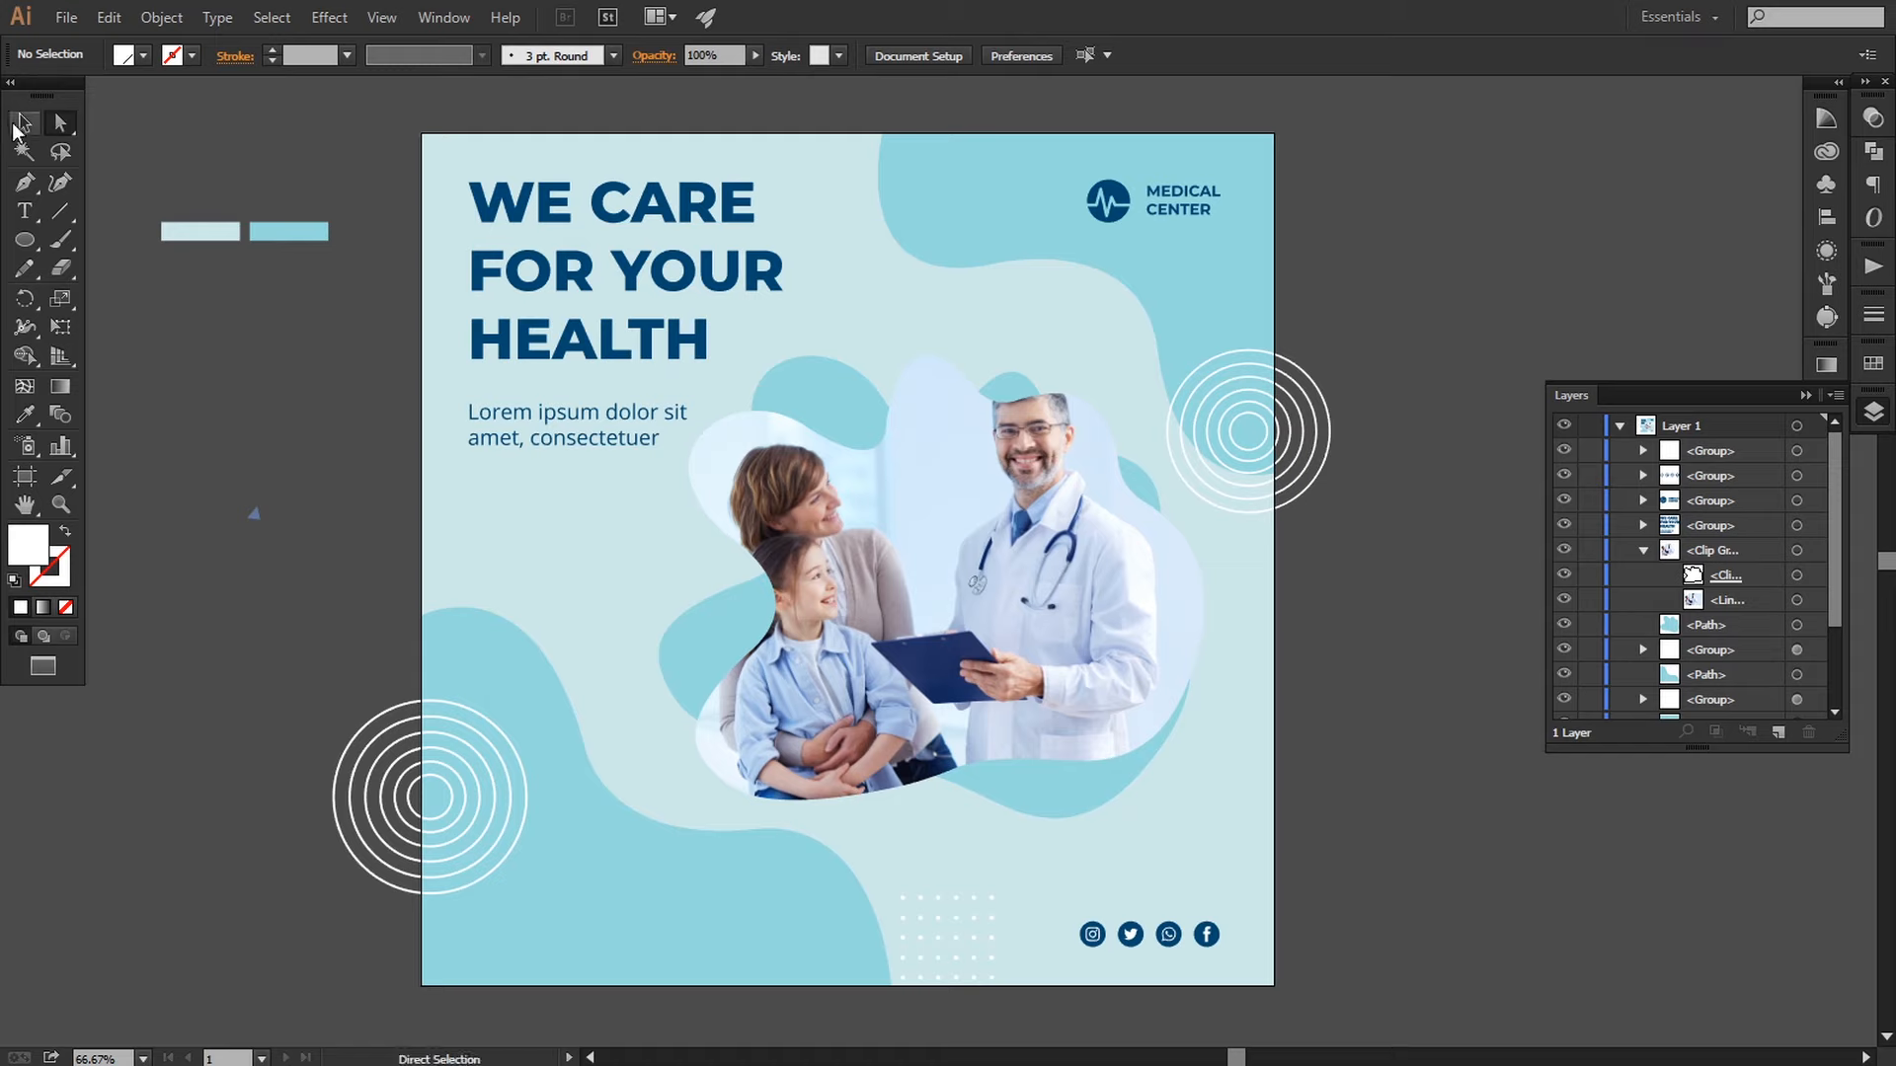
pyautogui.click(20, 125)
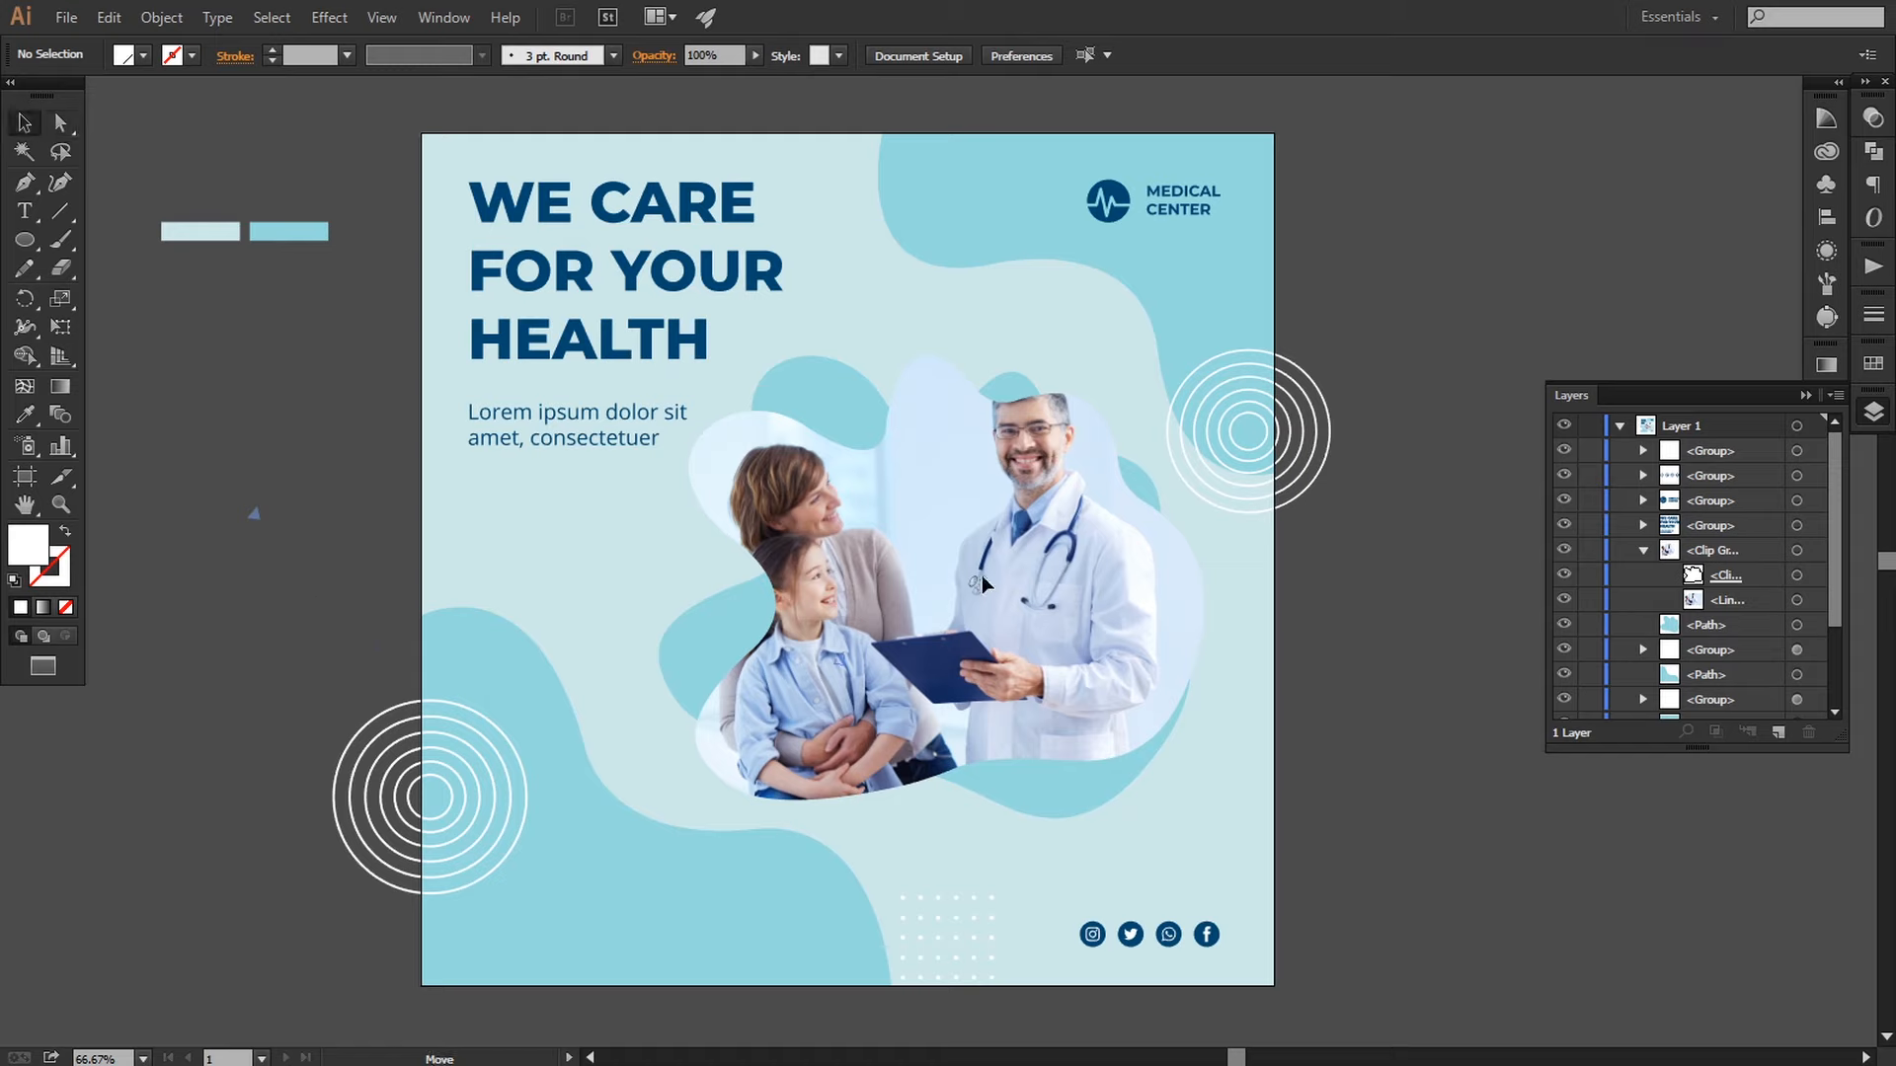
# Step: Bring the blue triangle to front above the photo blob and enlarge it to about 35 x 31 px at about X 625, Y 224 px
pyautogui.click(905, 310)
pyautogui.rightClick(917, 316)
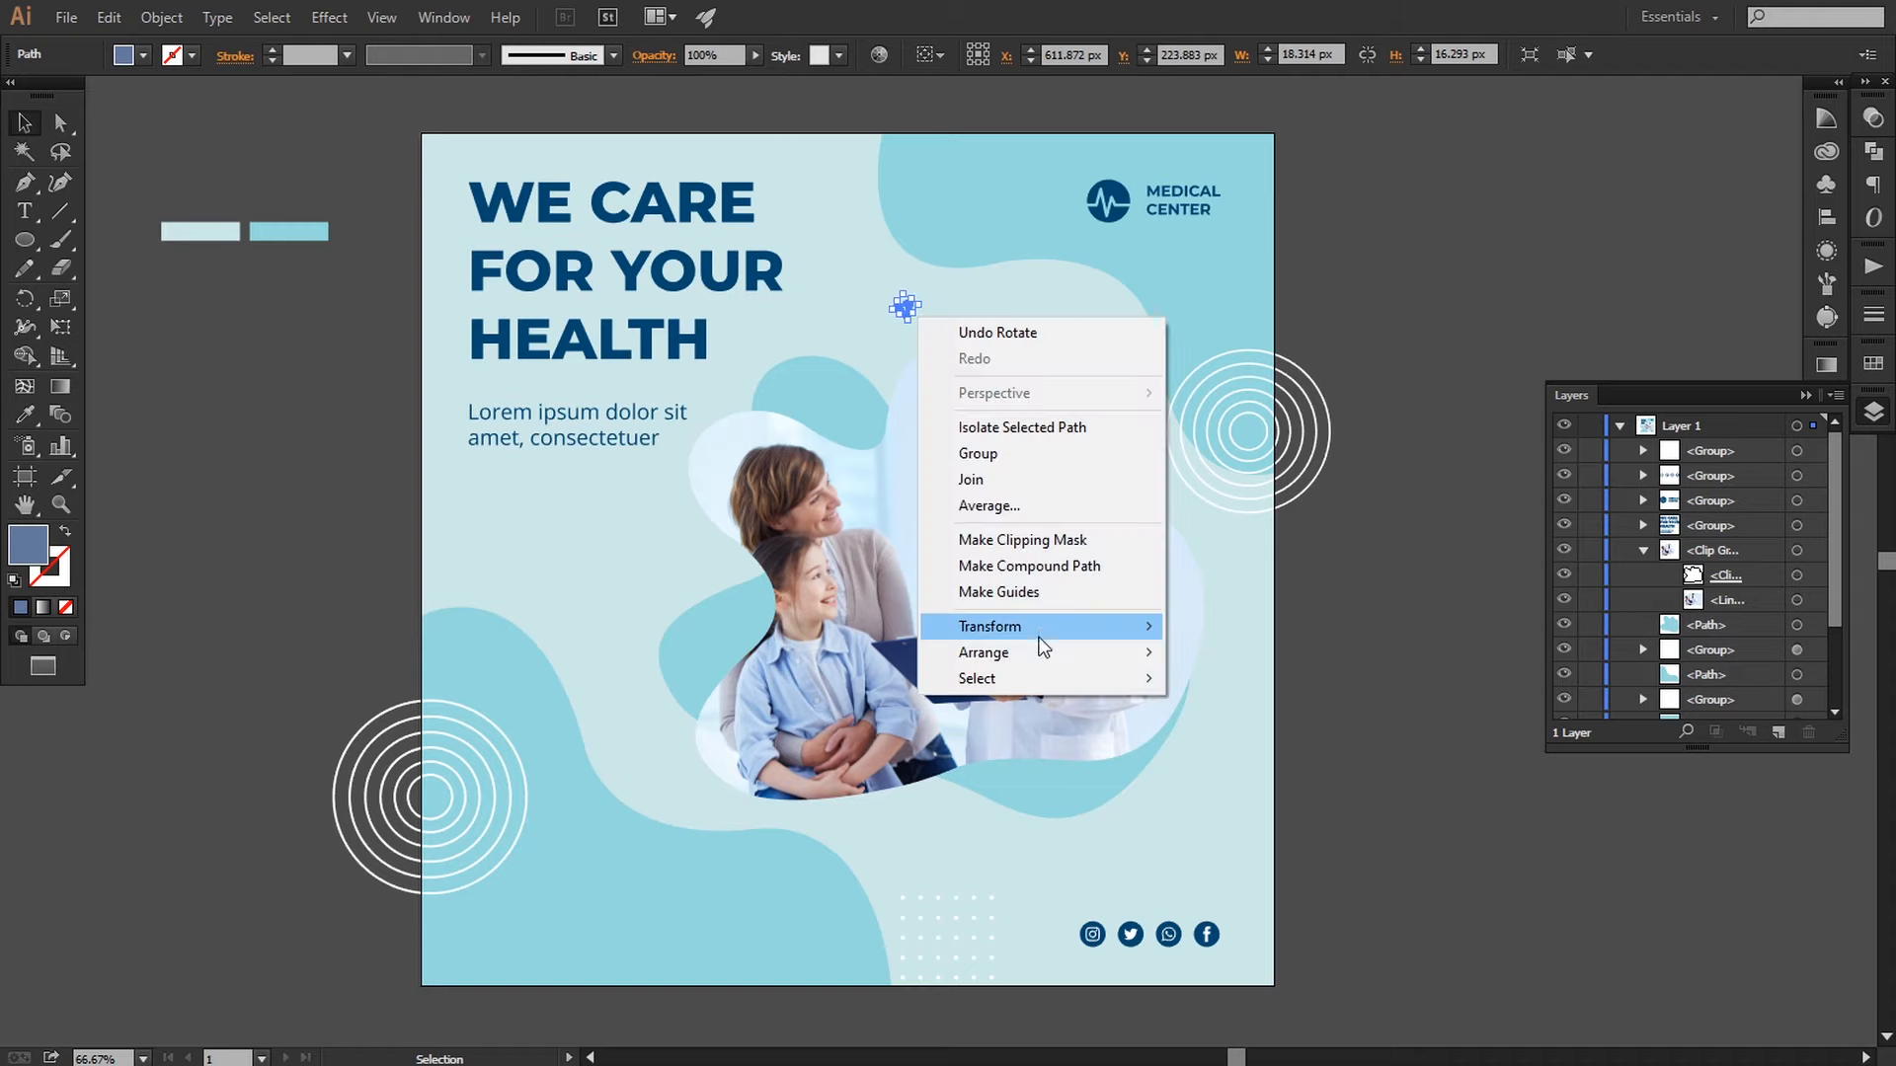
pyautogui.click(1185, 644)
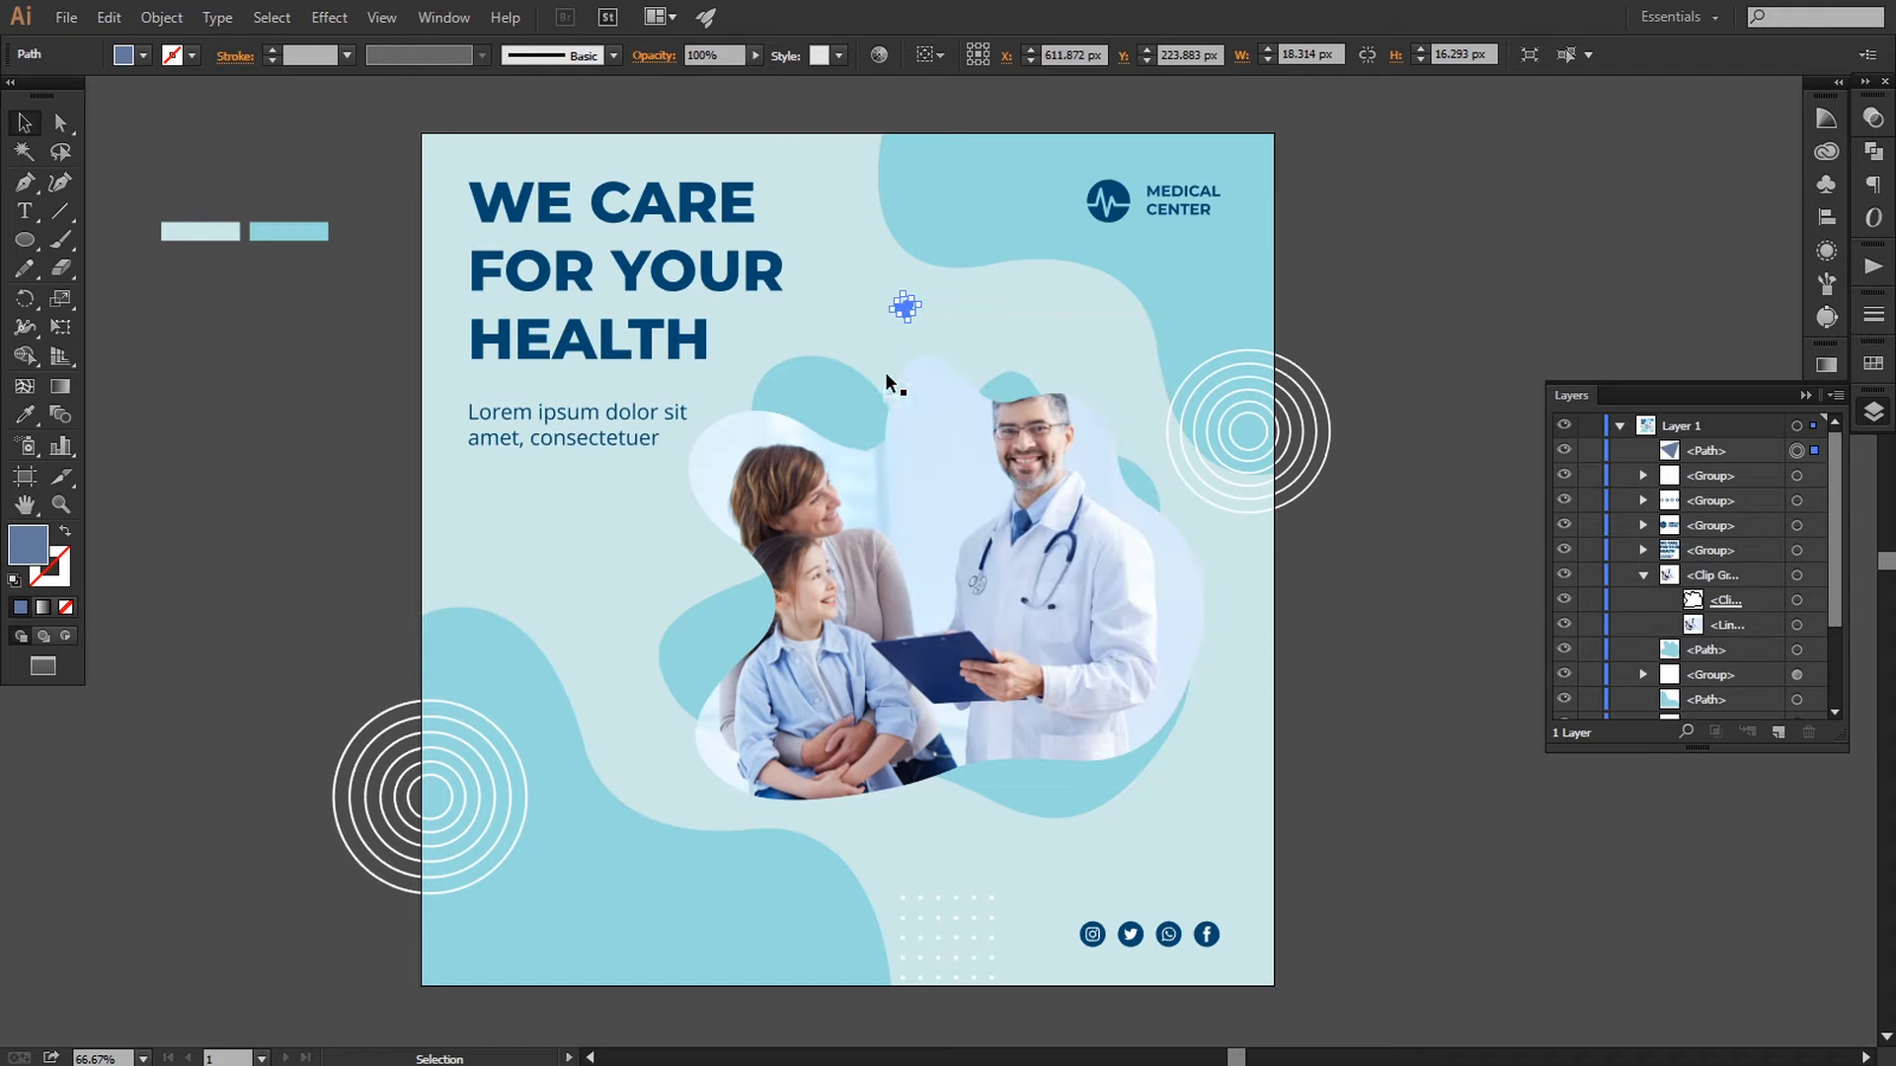
pyautogui.moveTo(921, 308); pyautogui.dragTo(940, 310)
pyautogui.click(18, 421)
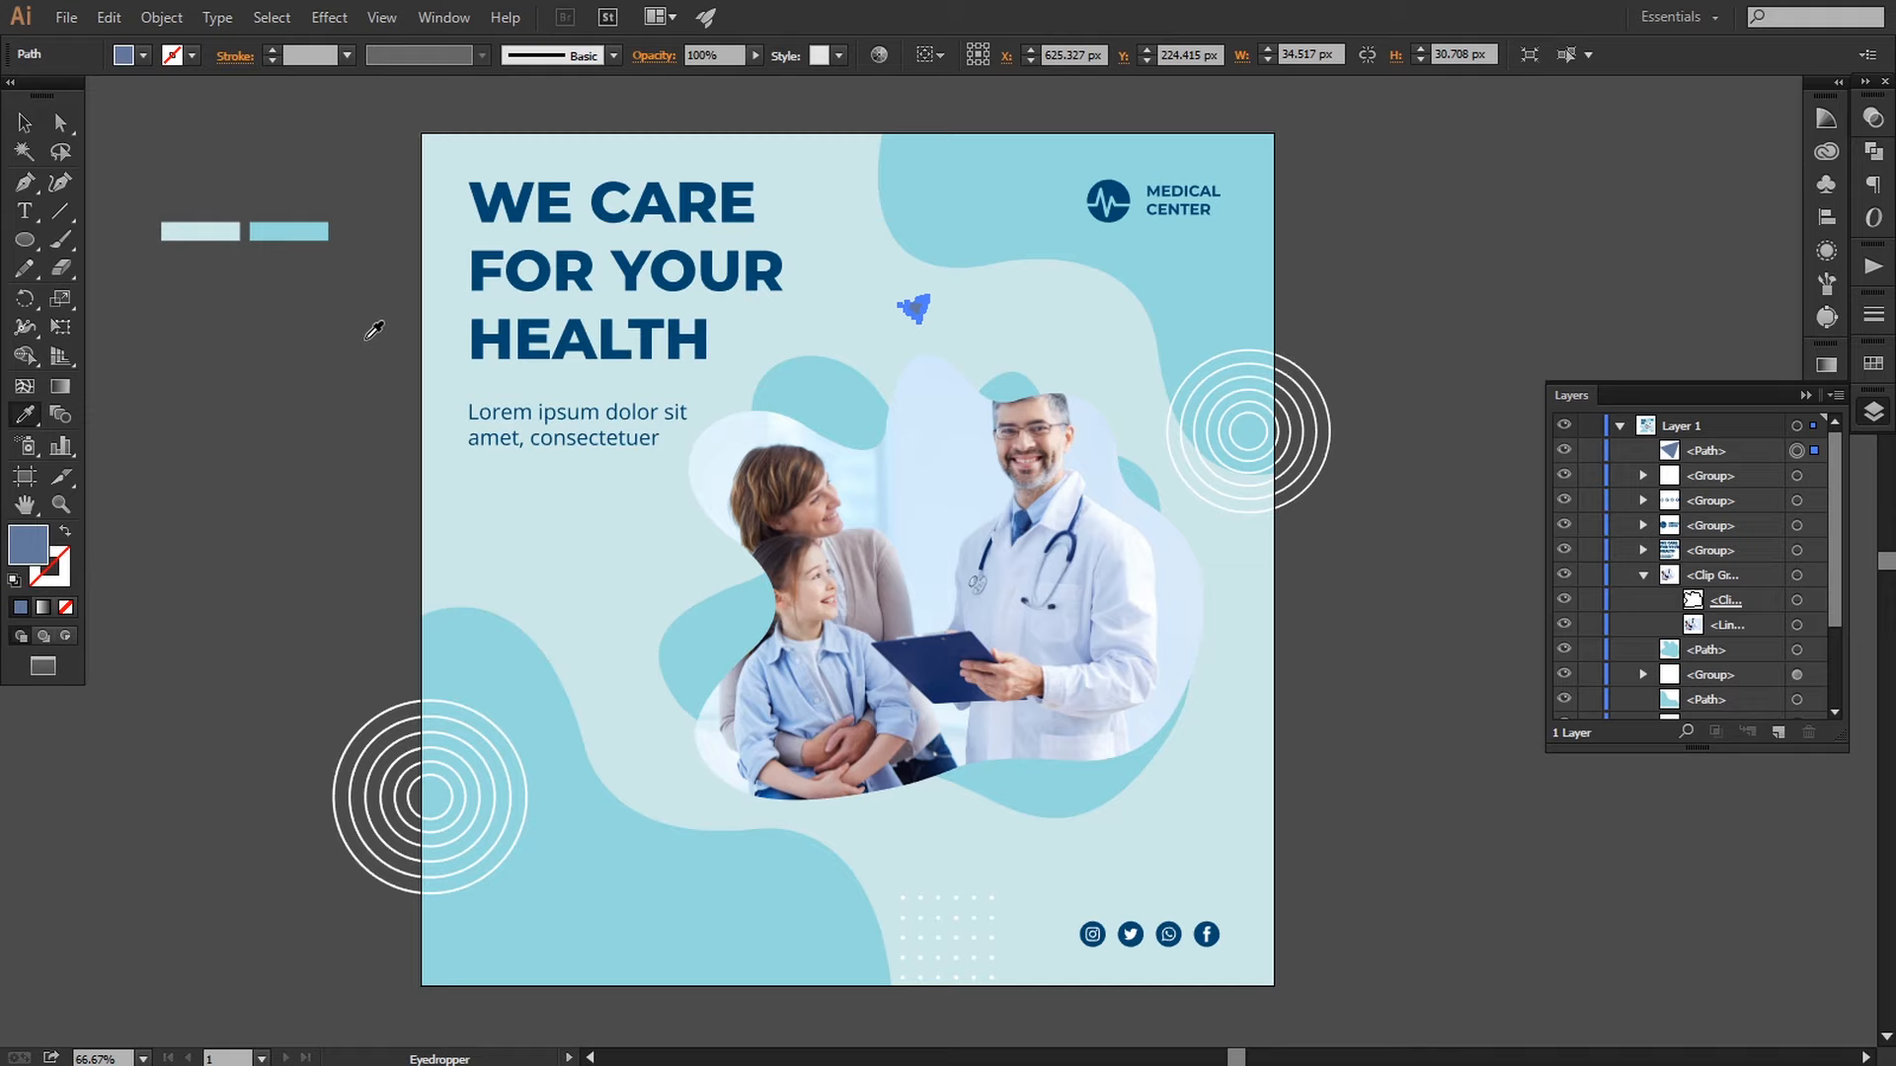
pyautogui.click(23, 123)
pyautogui.click(148, 362)
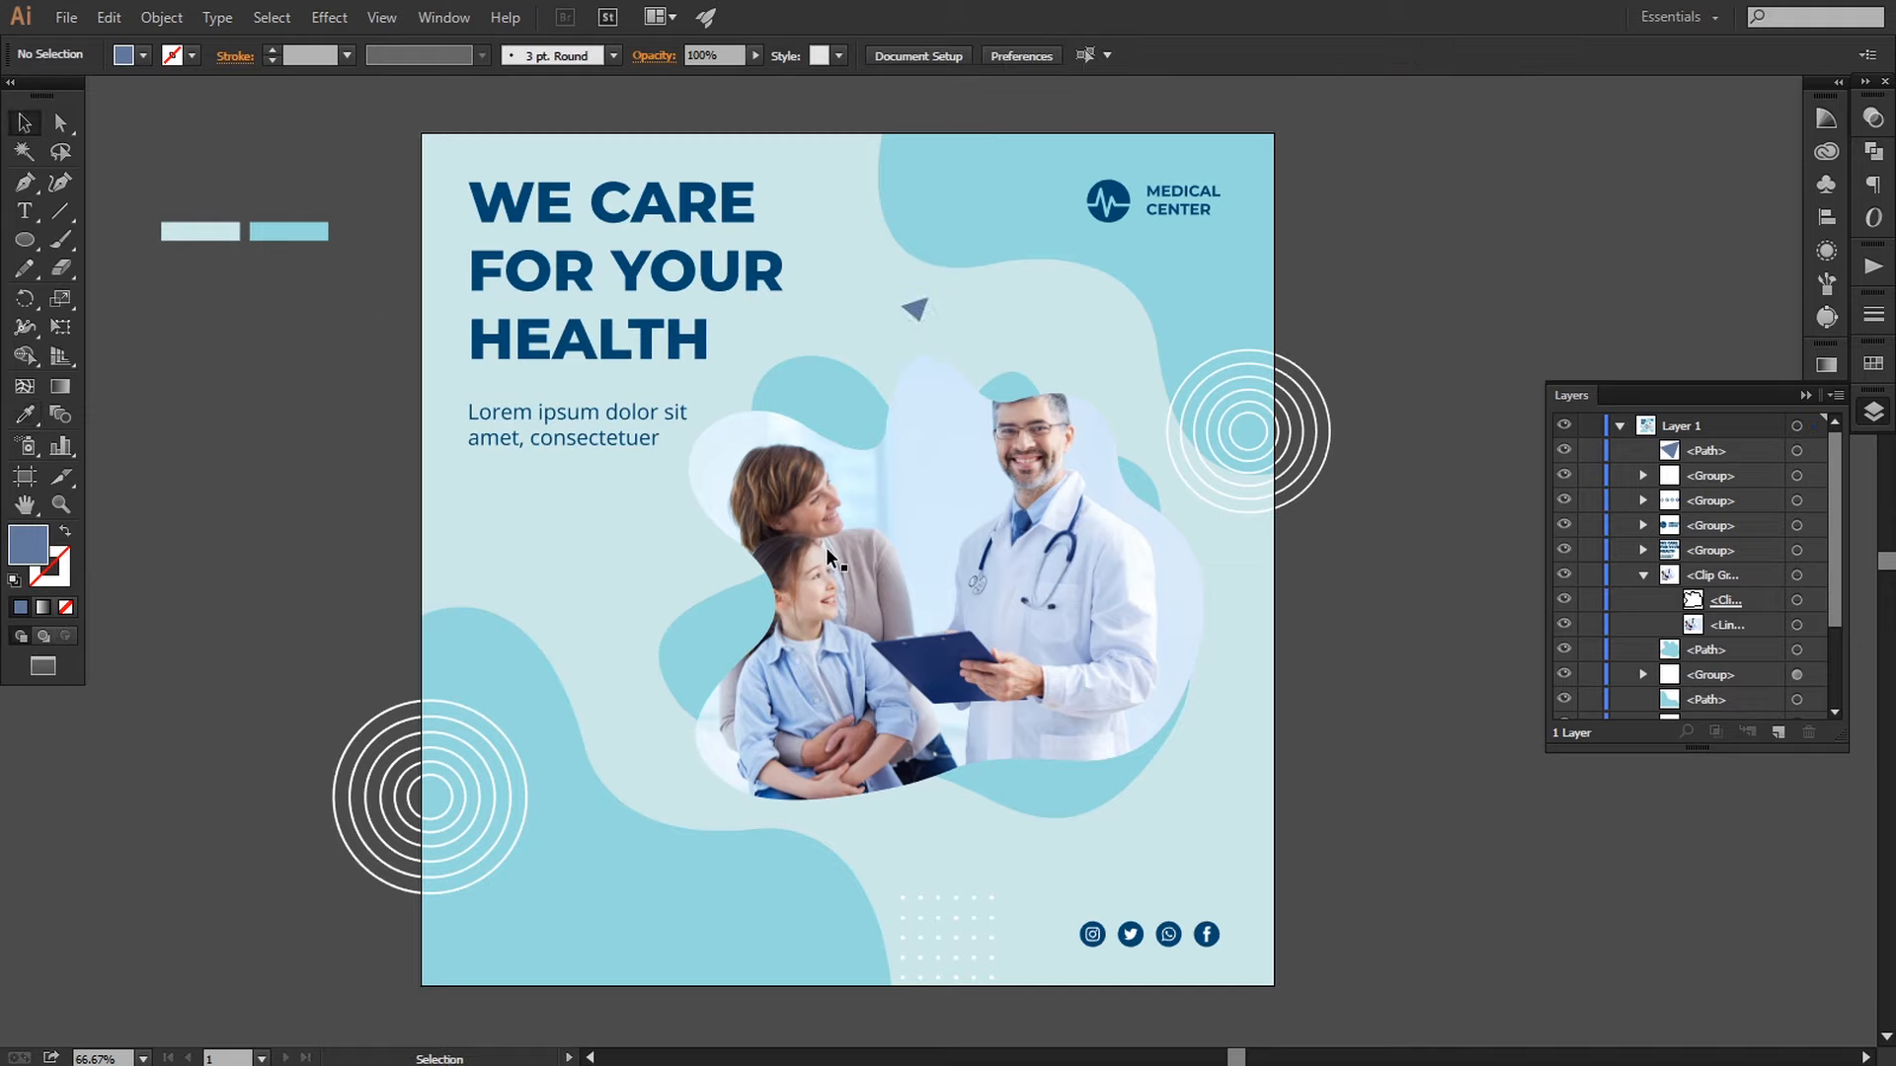
# Step: Enlarge the triangle slightly and add smaller copies below the logo and near the right edge at about X 1055, Y 754 px
pyautogui.click(915, 314)
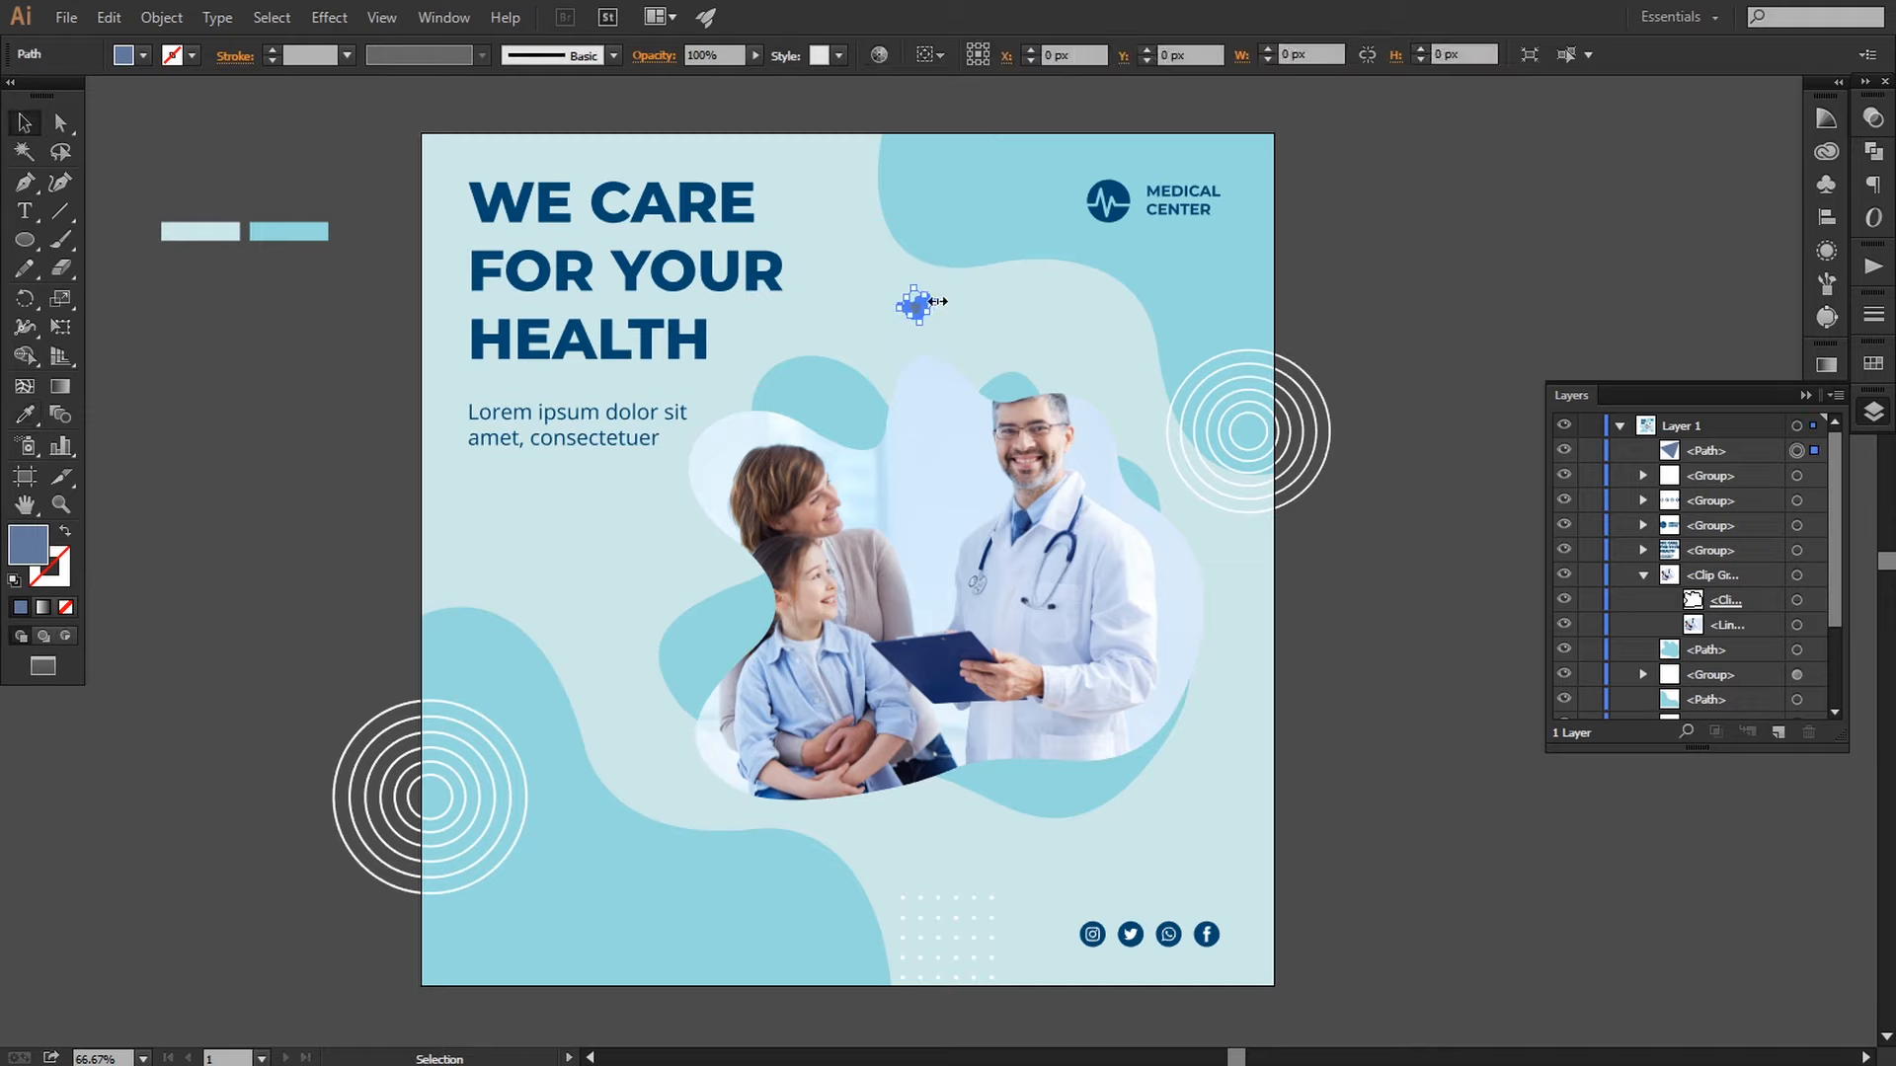
pyautogui.click(787, 116)
pyautogui.click(914, 308)
pyautogui.moveTo(937, 307); pyautogui.dragTo(1253, 743)
pyautogui.click(1302, 312)
pyautogui.click(1317, 270)
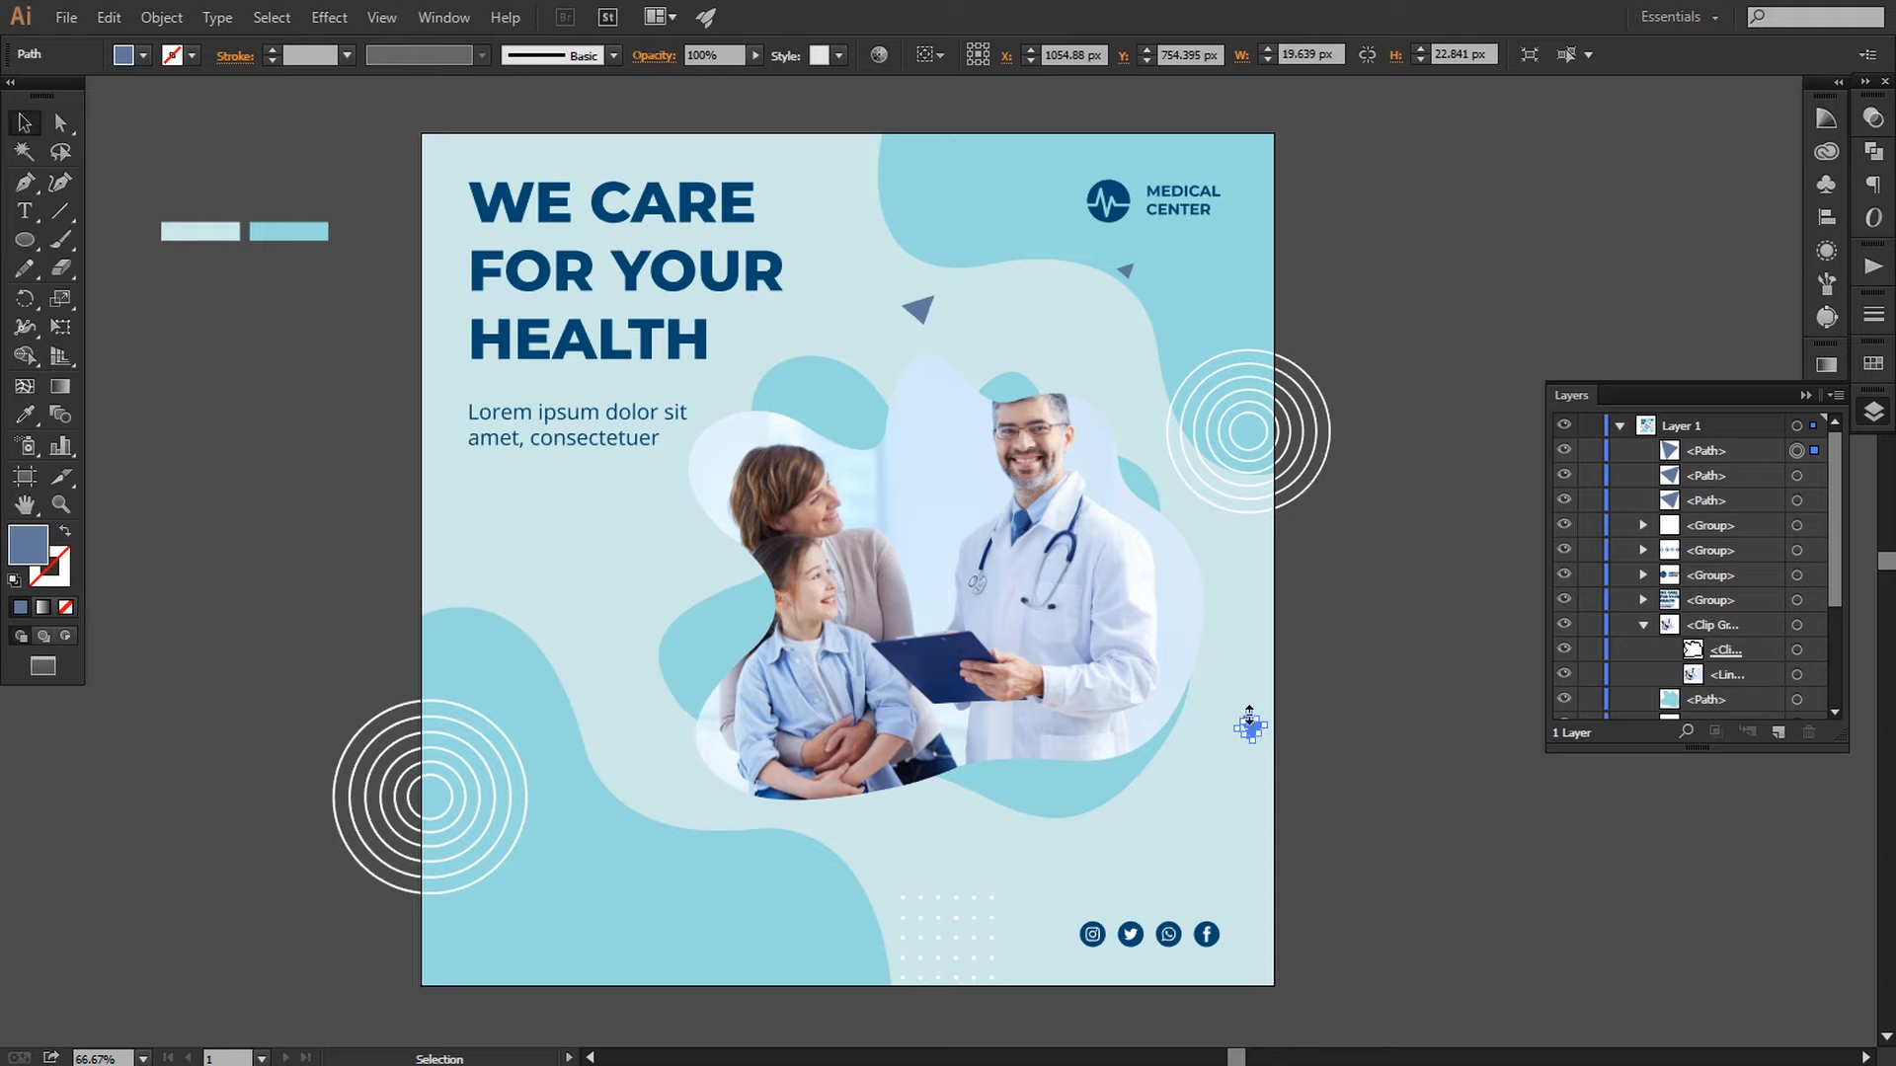
pyautogui.click(1329, 743)
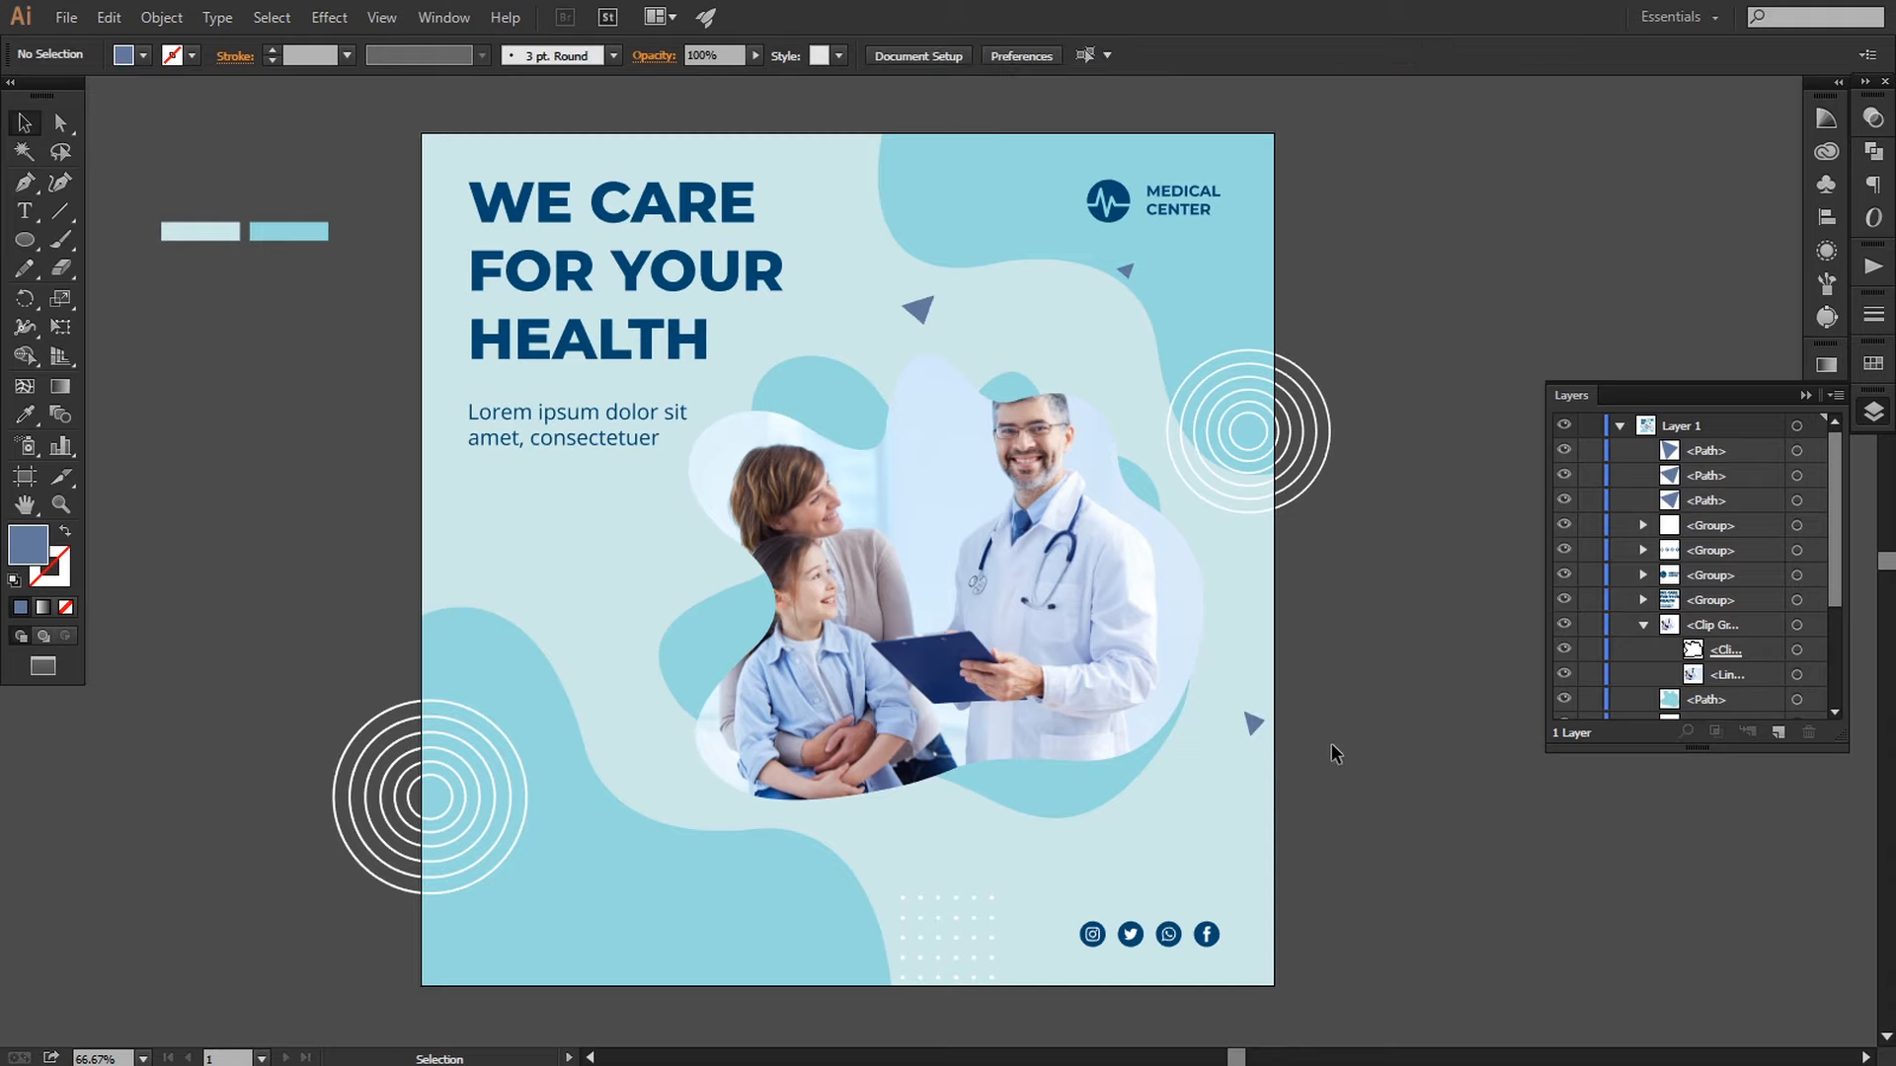
# Step: Add two rotated triangle copies, one on the lower-left wave near X 268, Y 808 px and a small one left of the photo
pyautogui.moveTo(907, 302); pyautogui.dragTo(635, 766)
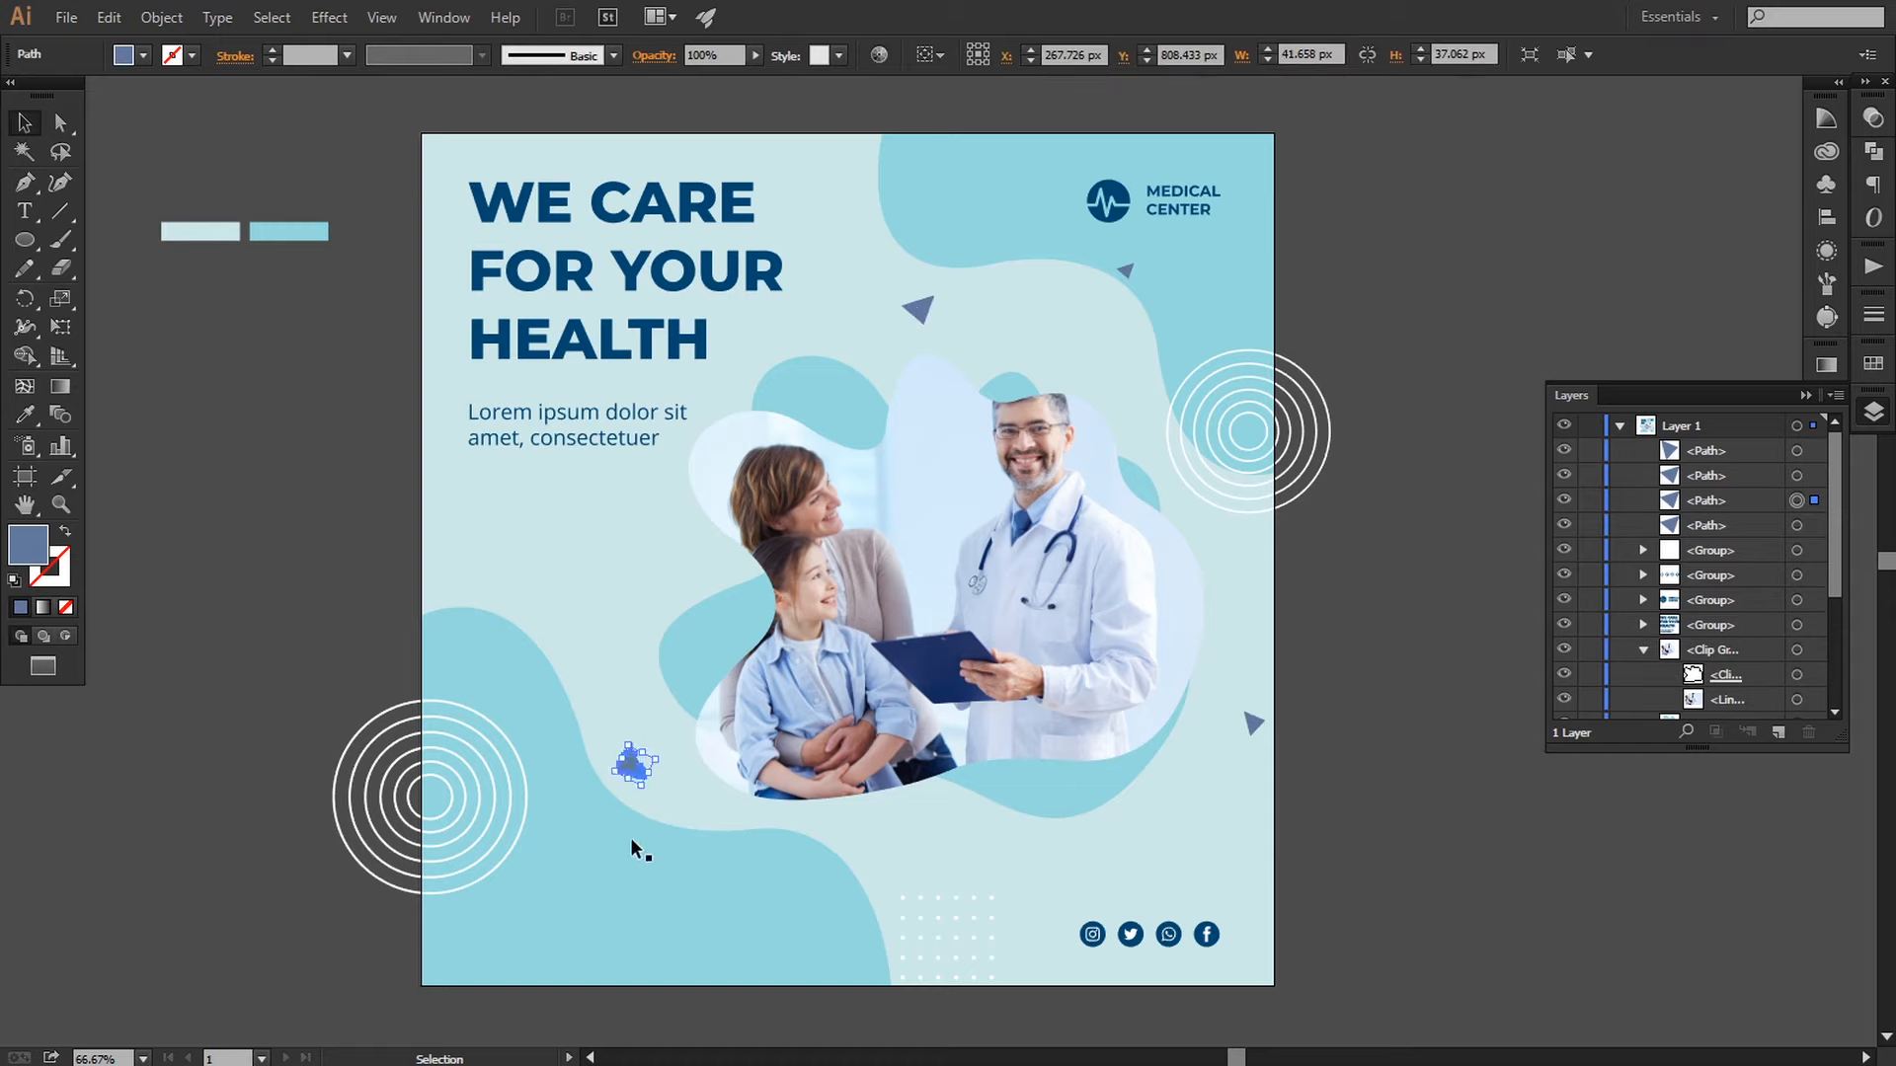
pyautogui.click(733, 822)
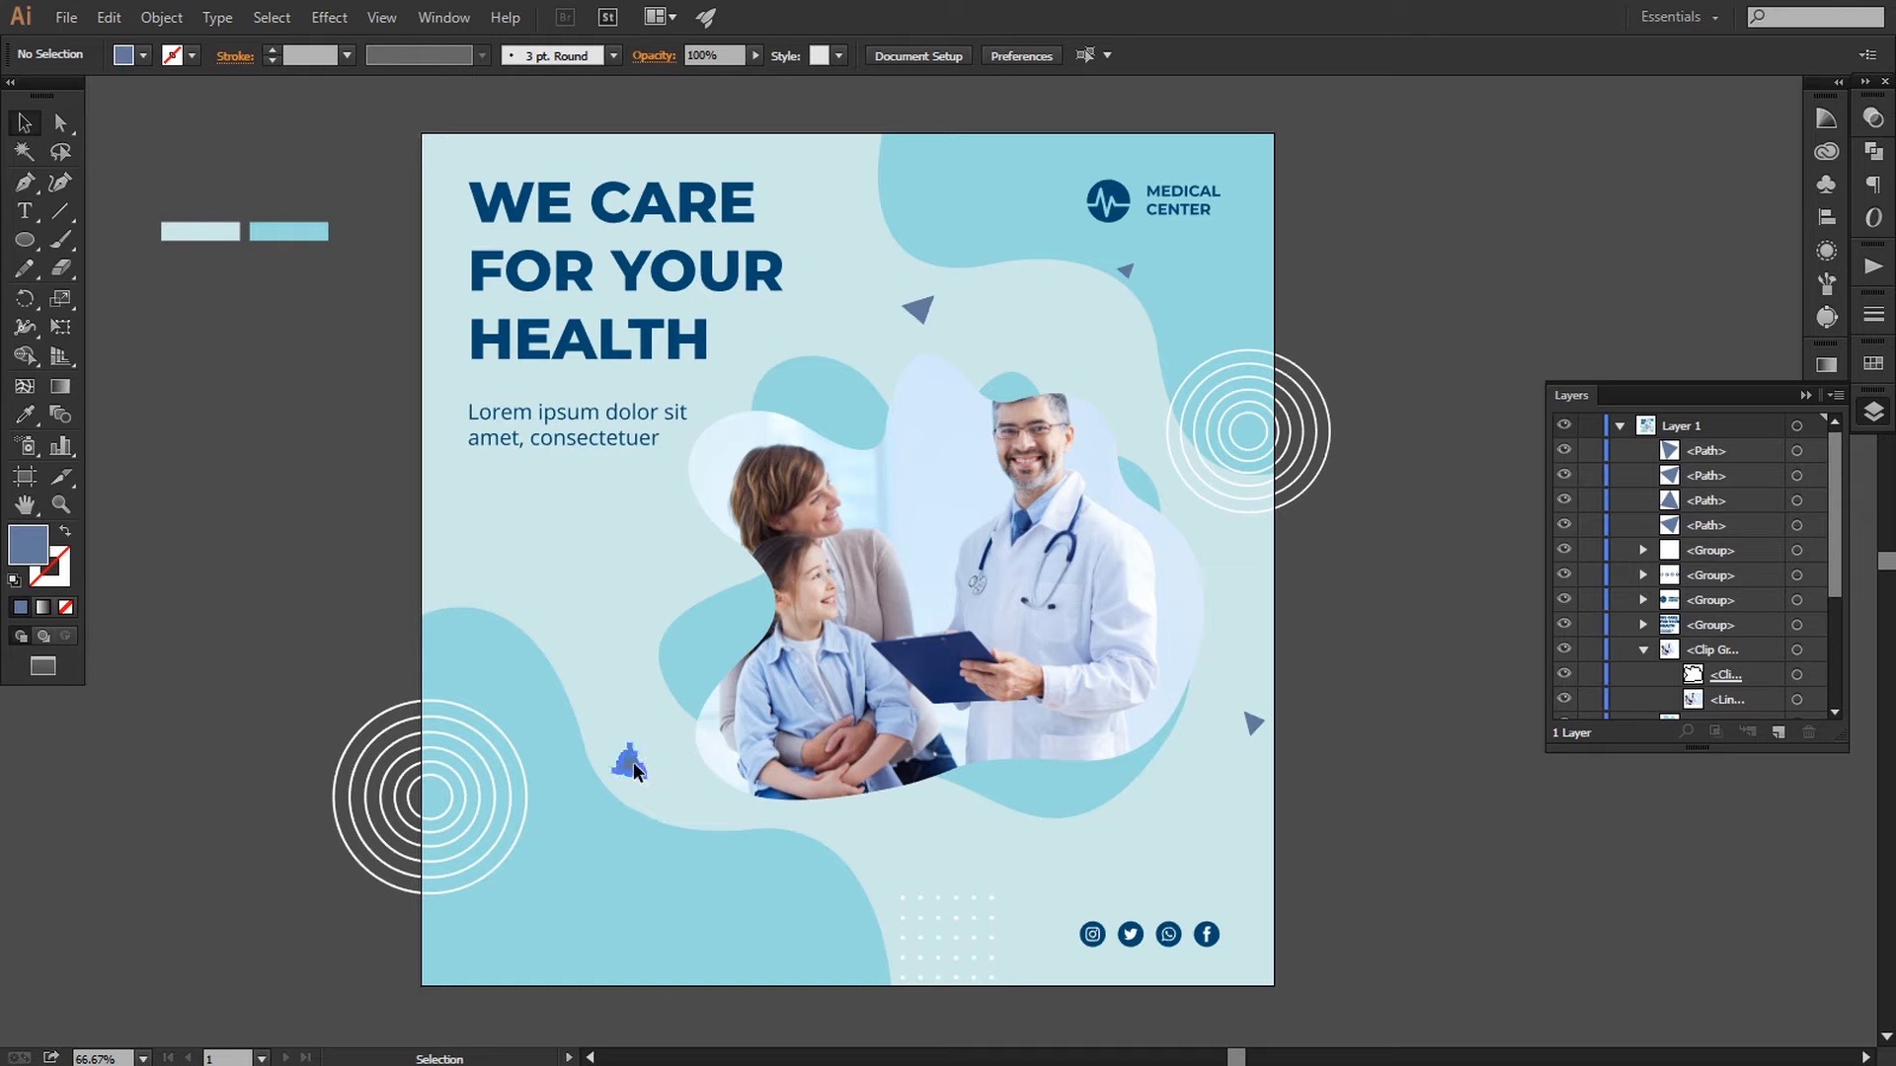
pyautogui.moveTo(632, 762); pyautogui.dragTo(591, 556)
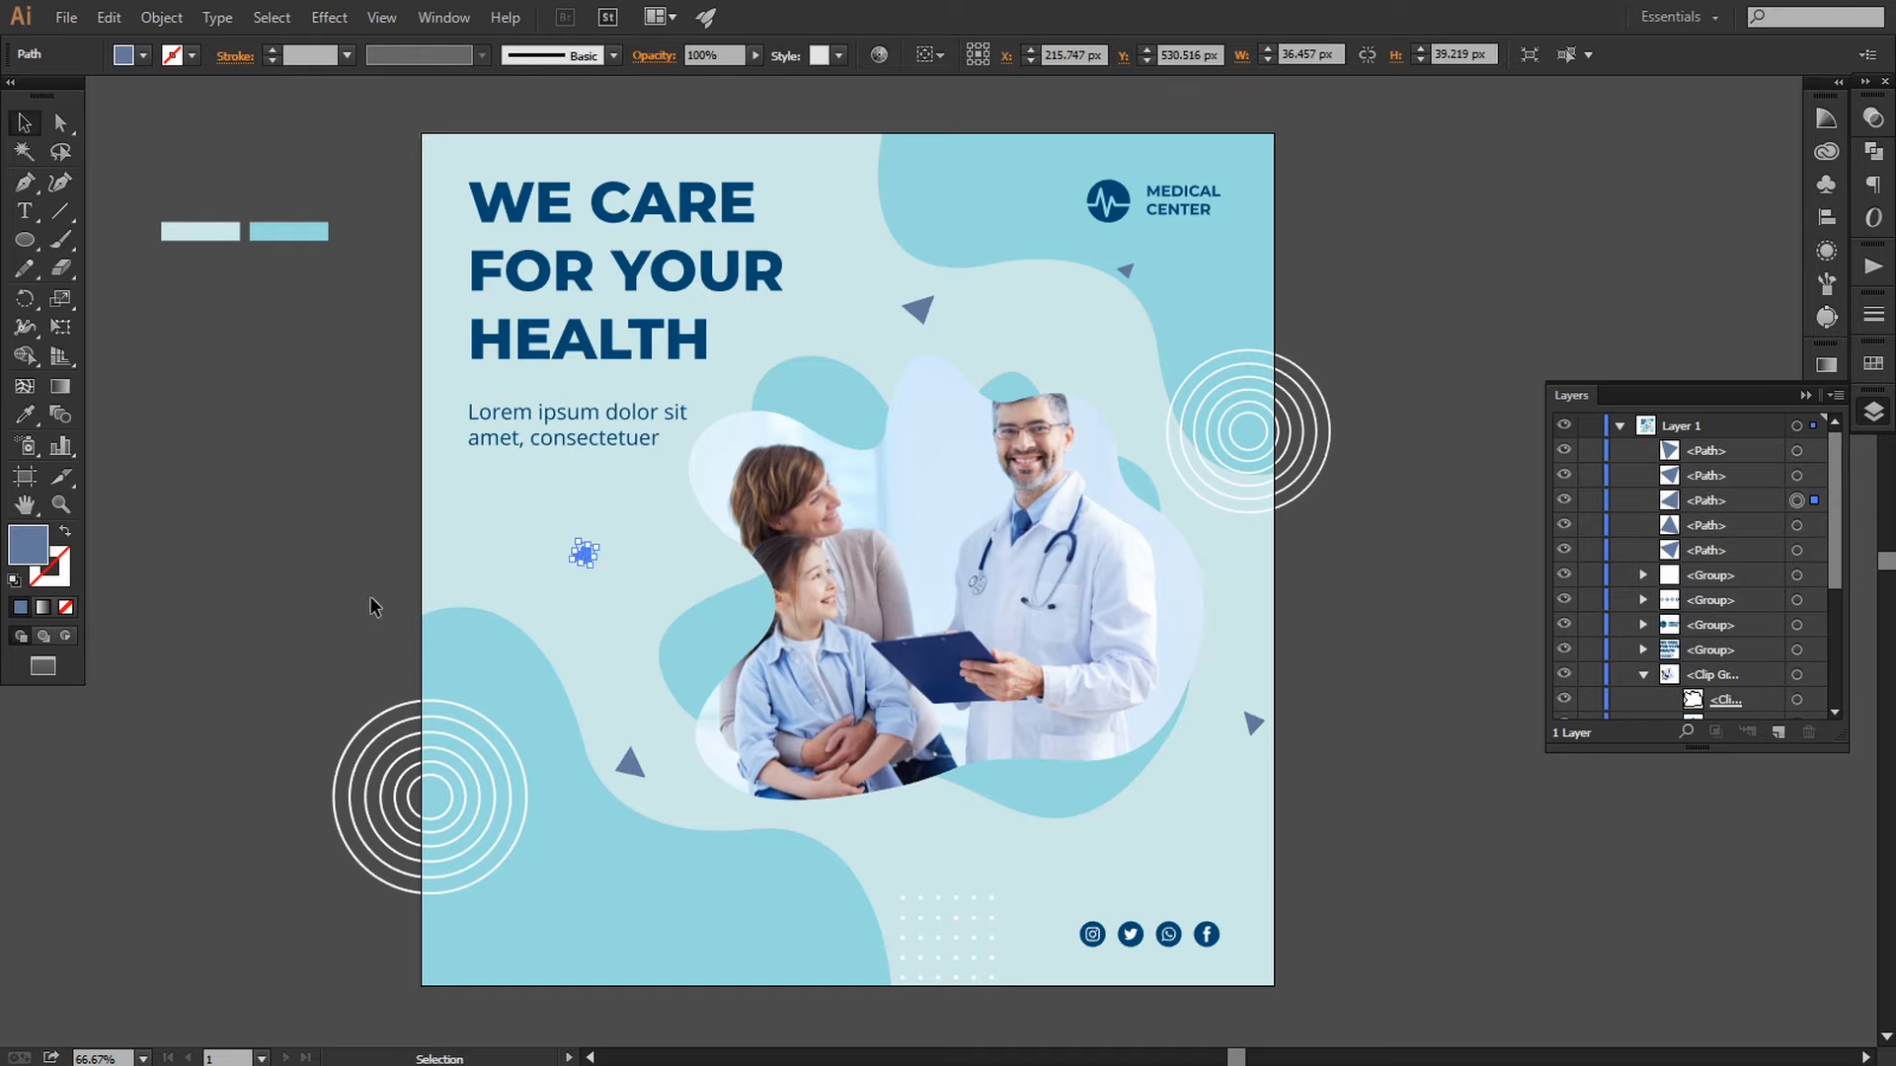
pyautogui.click(372, 606)
pyautogui.moveTo(364, 635); pyautogui.dragTo(390, 609)
# Step: Draw a 1080 x 1080 px rectangle that covers the whole artboard
pyautogui.click(12, 249)
pyautogui.moveTo(14, 253); pyautogui.dragTo(109, 237)
pyautogui.moveTo(447, 108); pyautogui.dragTo(1300, 956)
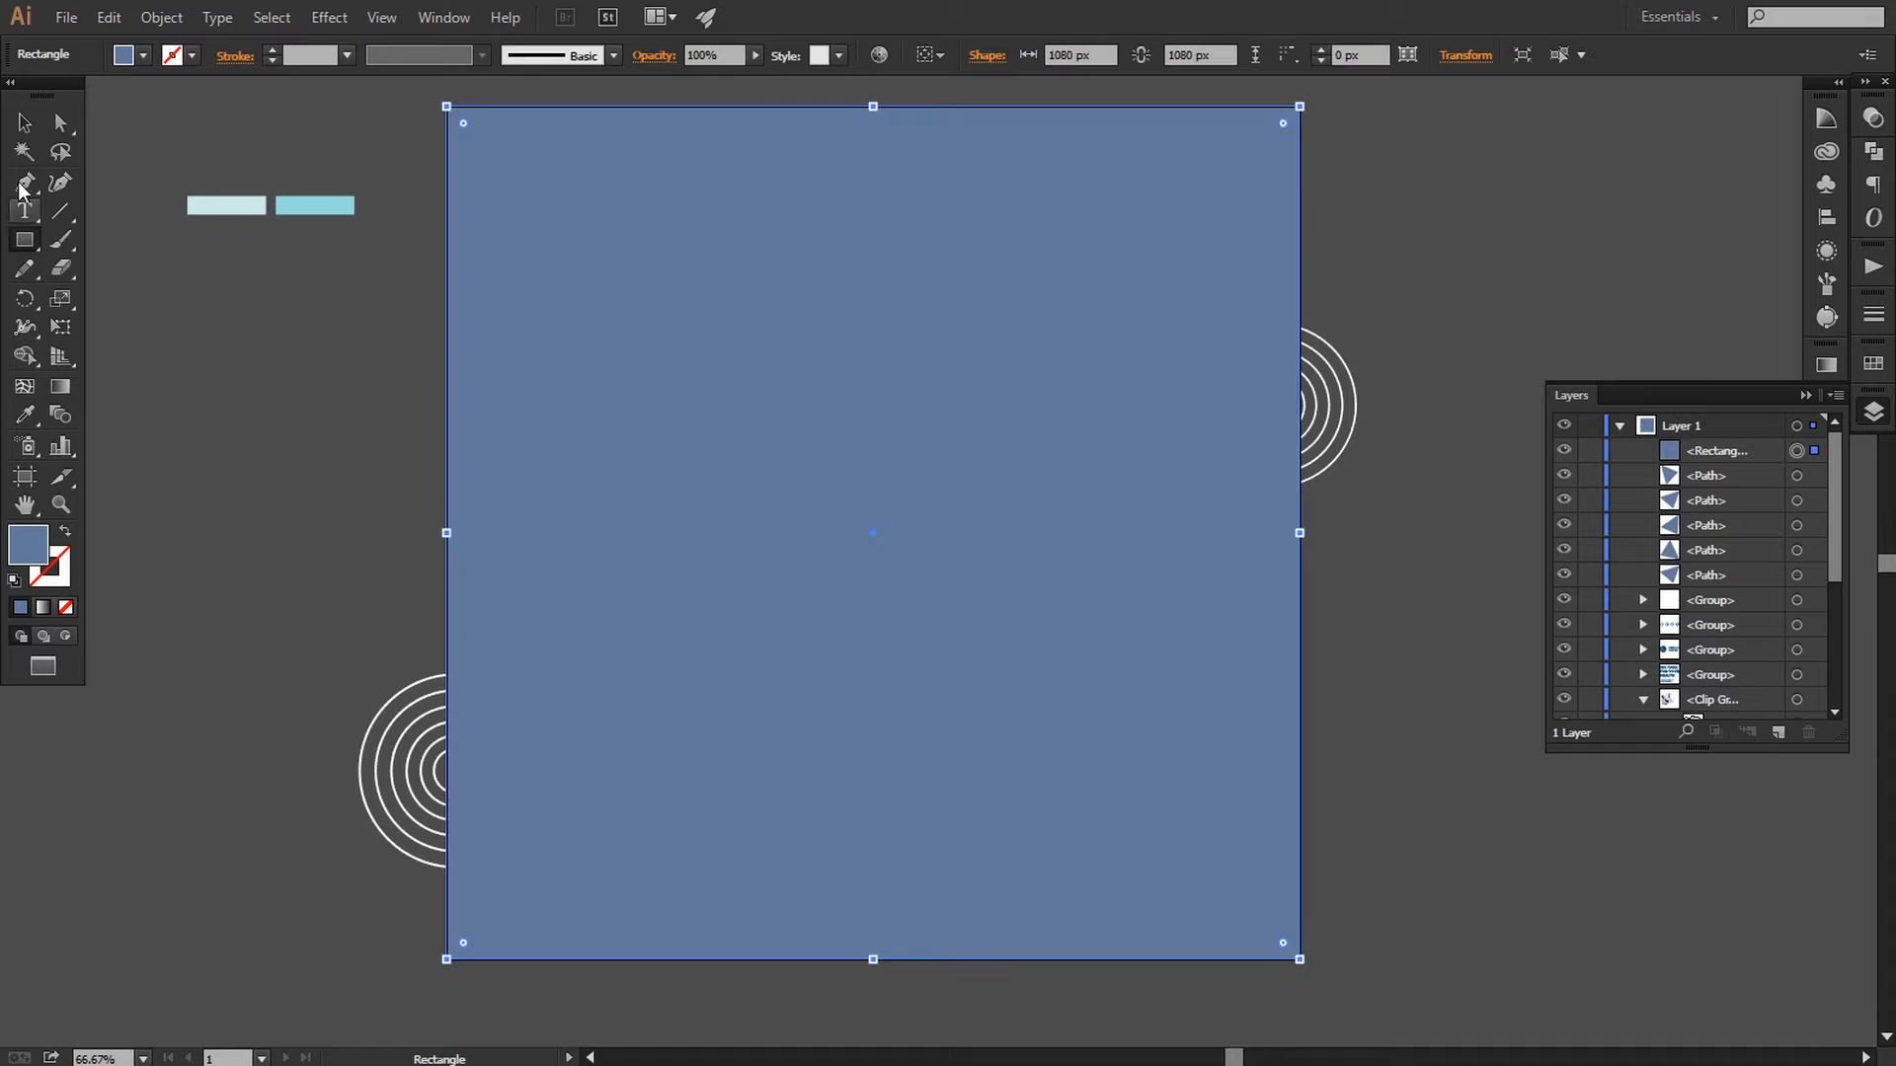
# Step: Mask both concentric circle groups with the artboard-sized rectangle as a clipping mask
pyautogui.click(25, 122)
pyautogui.keyDown('shift'); pyautogui.click(391, 784); pyautogui.keyUp('shift')
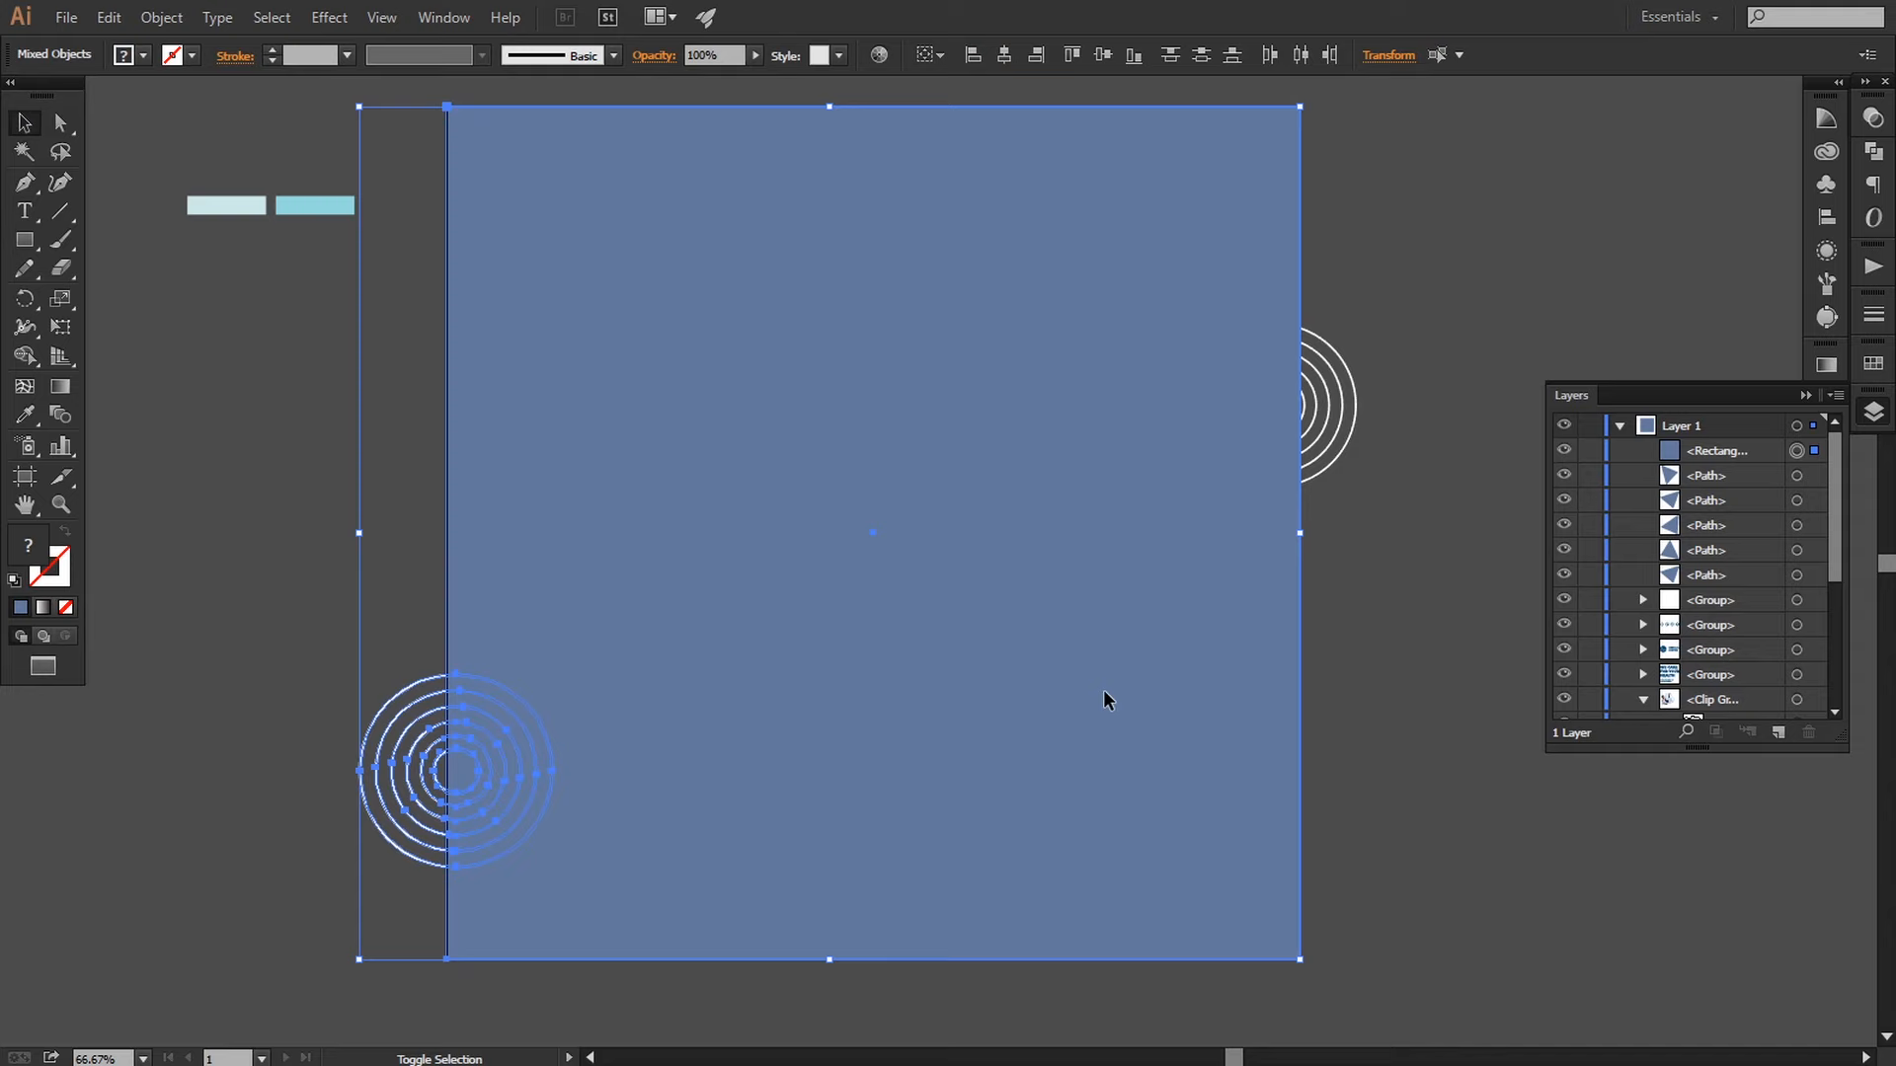
pyautogui.keyDown('shift'); pyautogui.click(1339, 474); pyautogui.keyUp('shift')
pyautogui.click(162, 17)
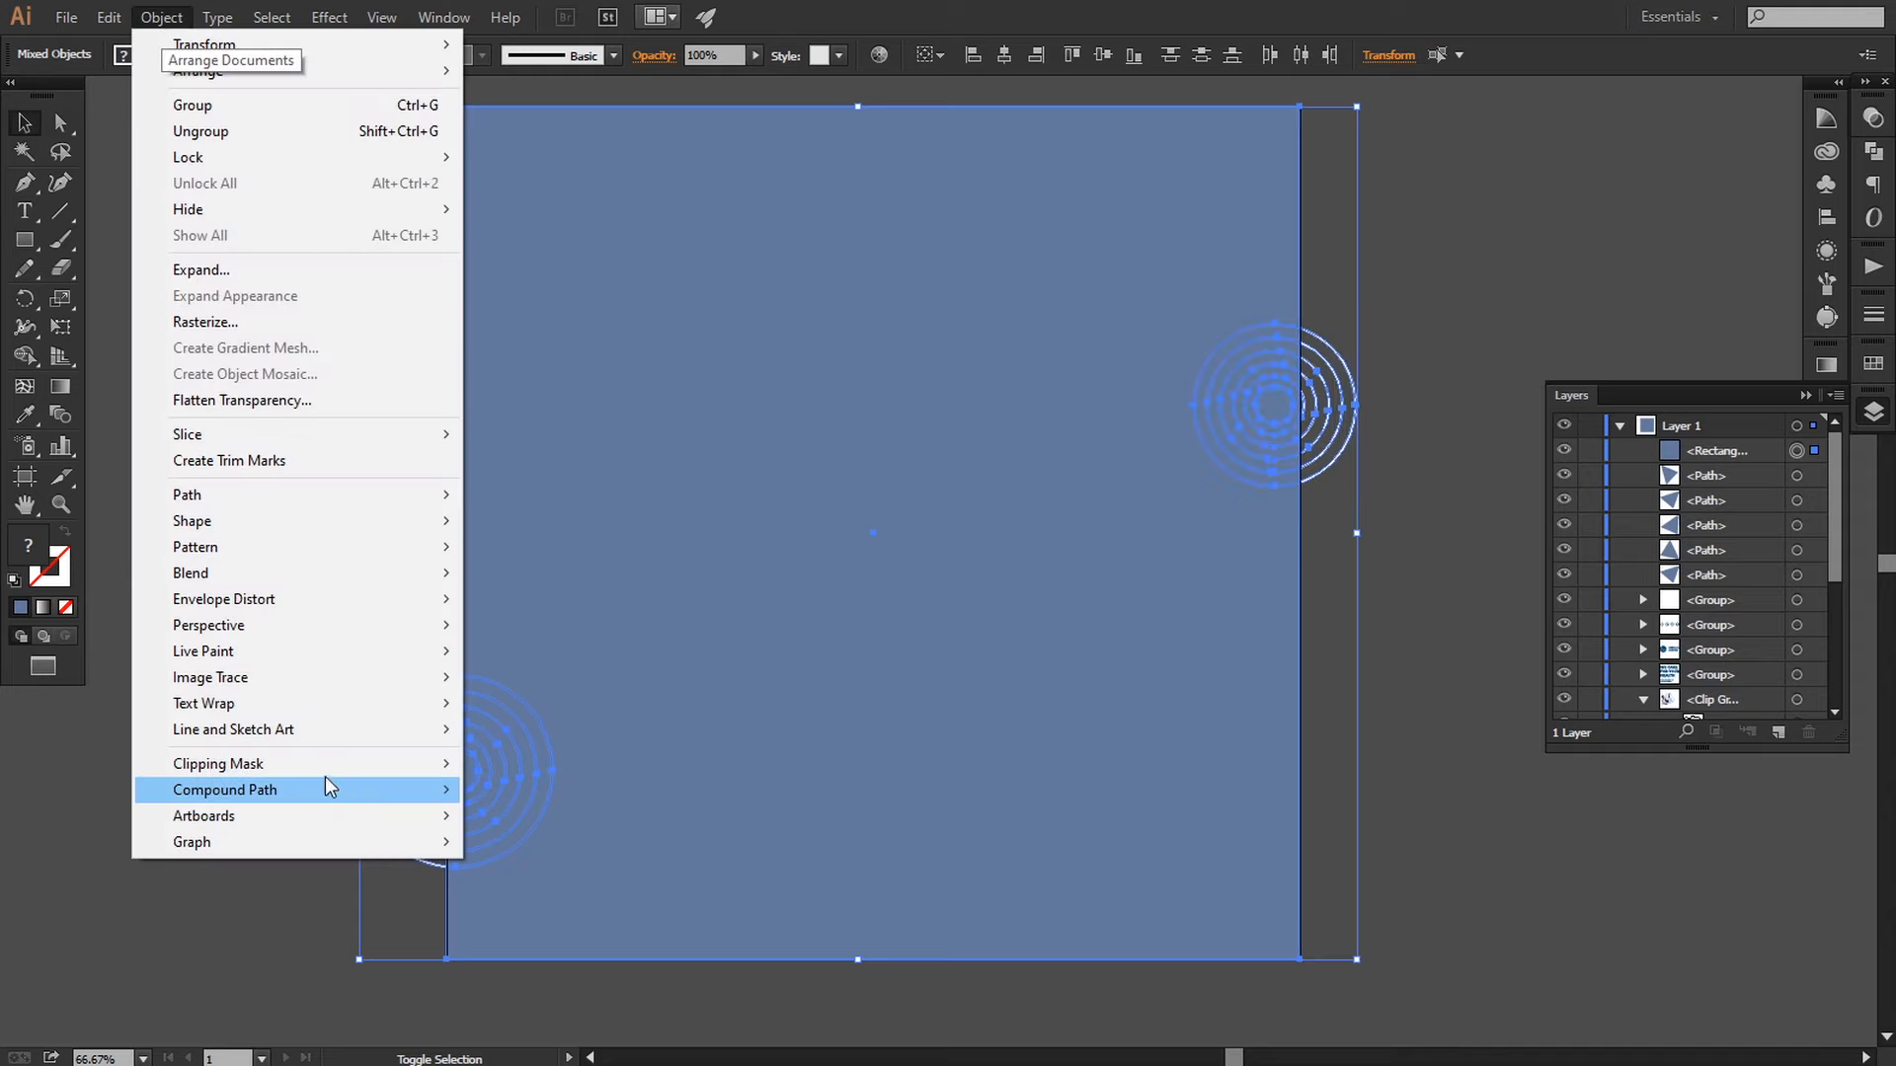
pyautogui.moveTo(326, 764)
pyautogui.click(504, 764)
pyautogui.click(245, 500)
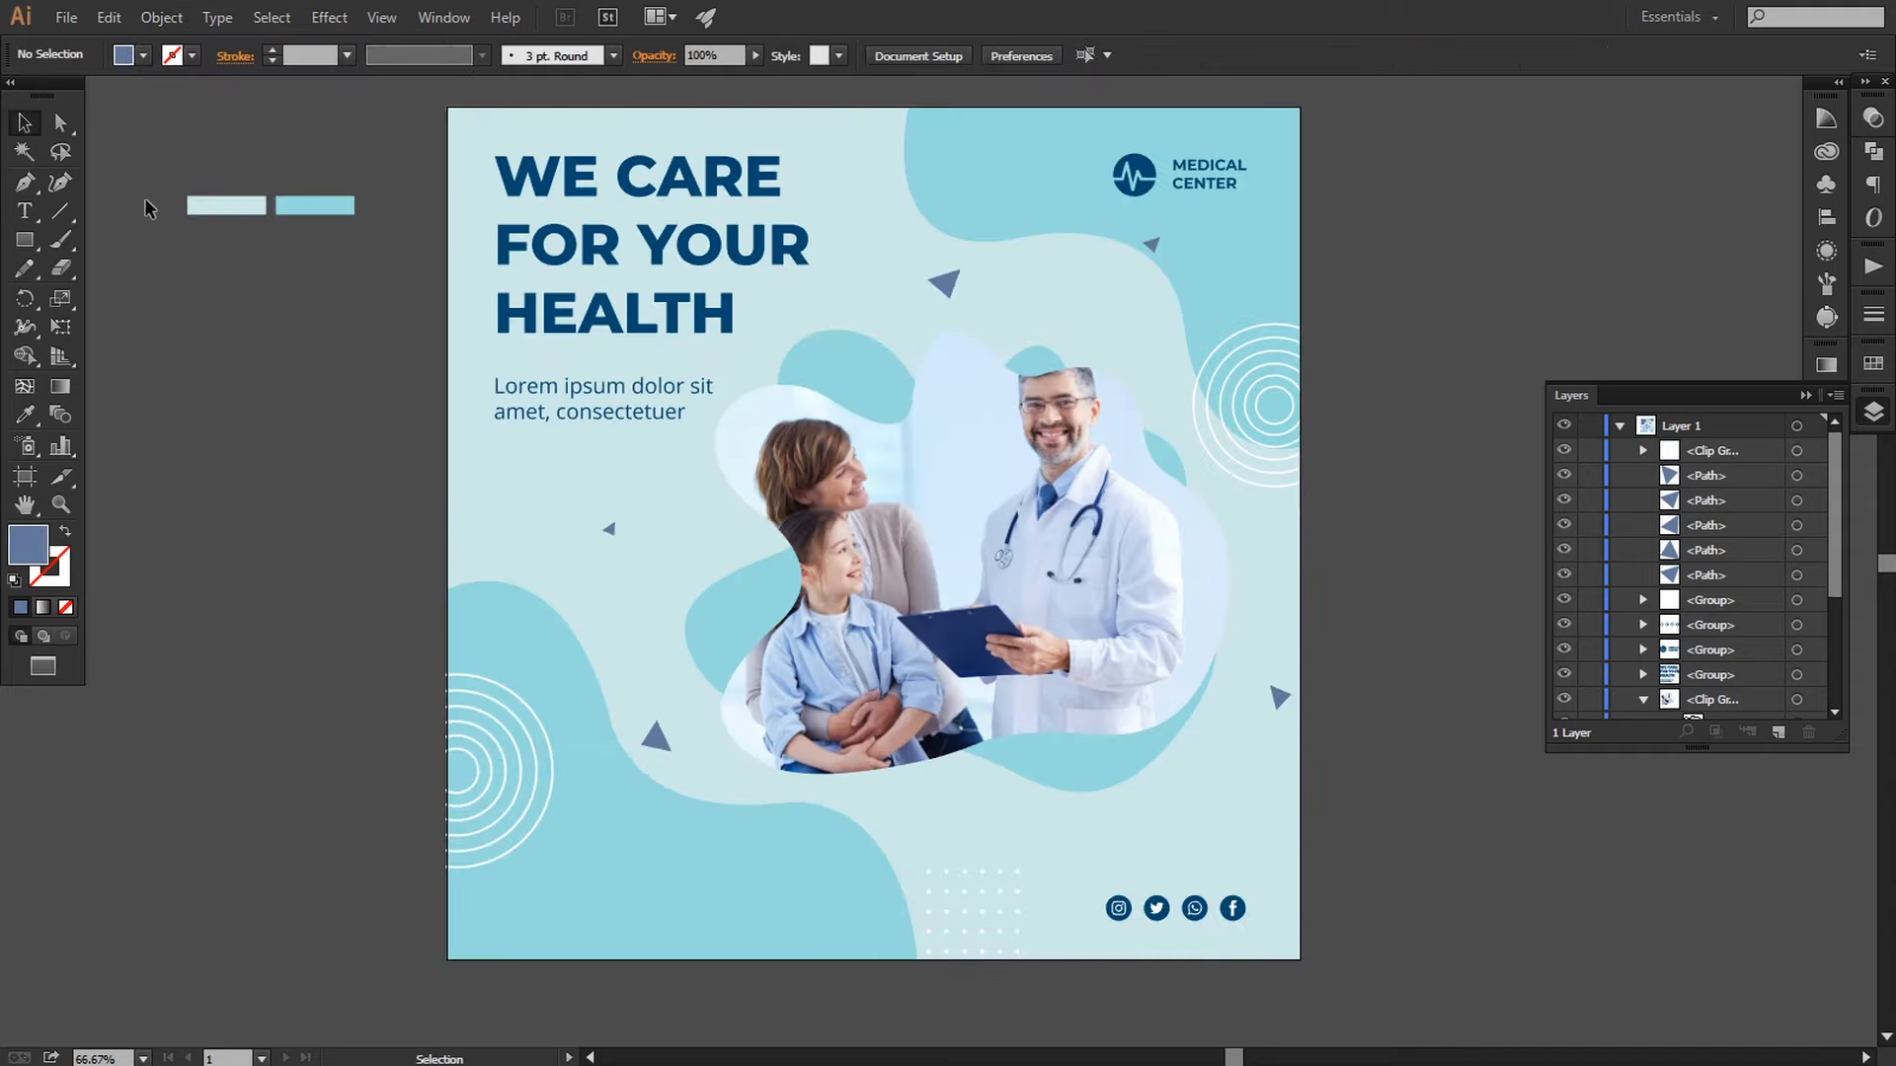
# Step: Collapse Layer 1 and the Layers panel to show the finished post unobstructed
pyautogui.click(1620, 426)
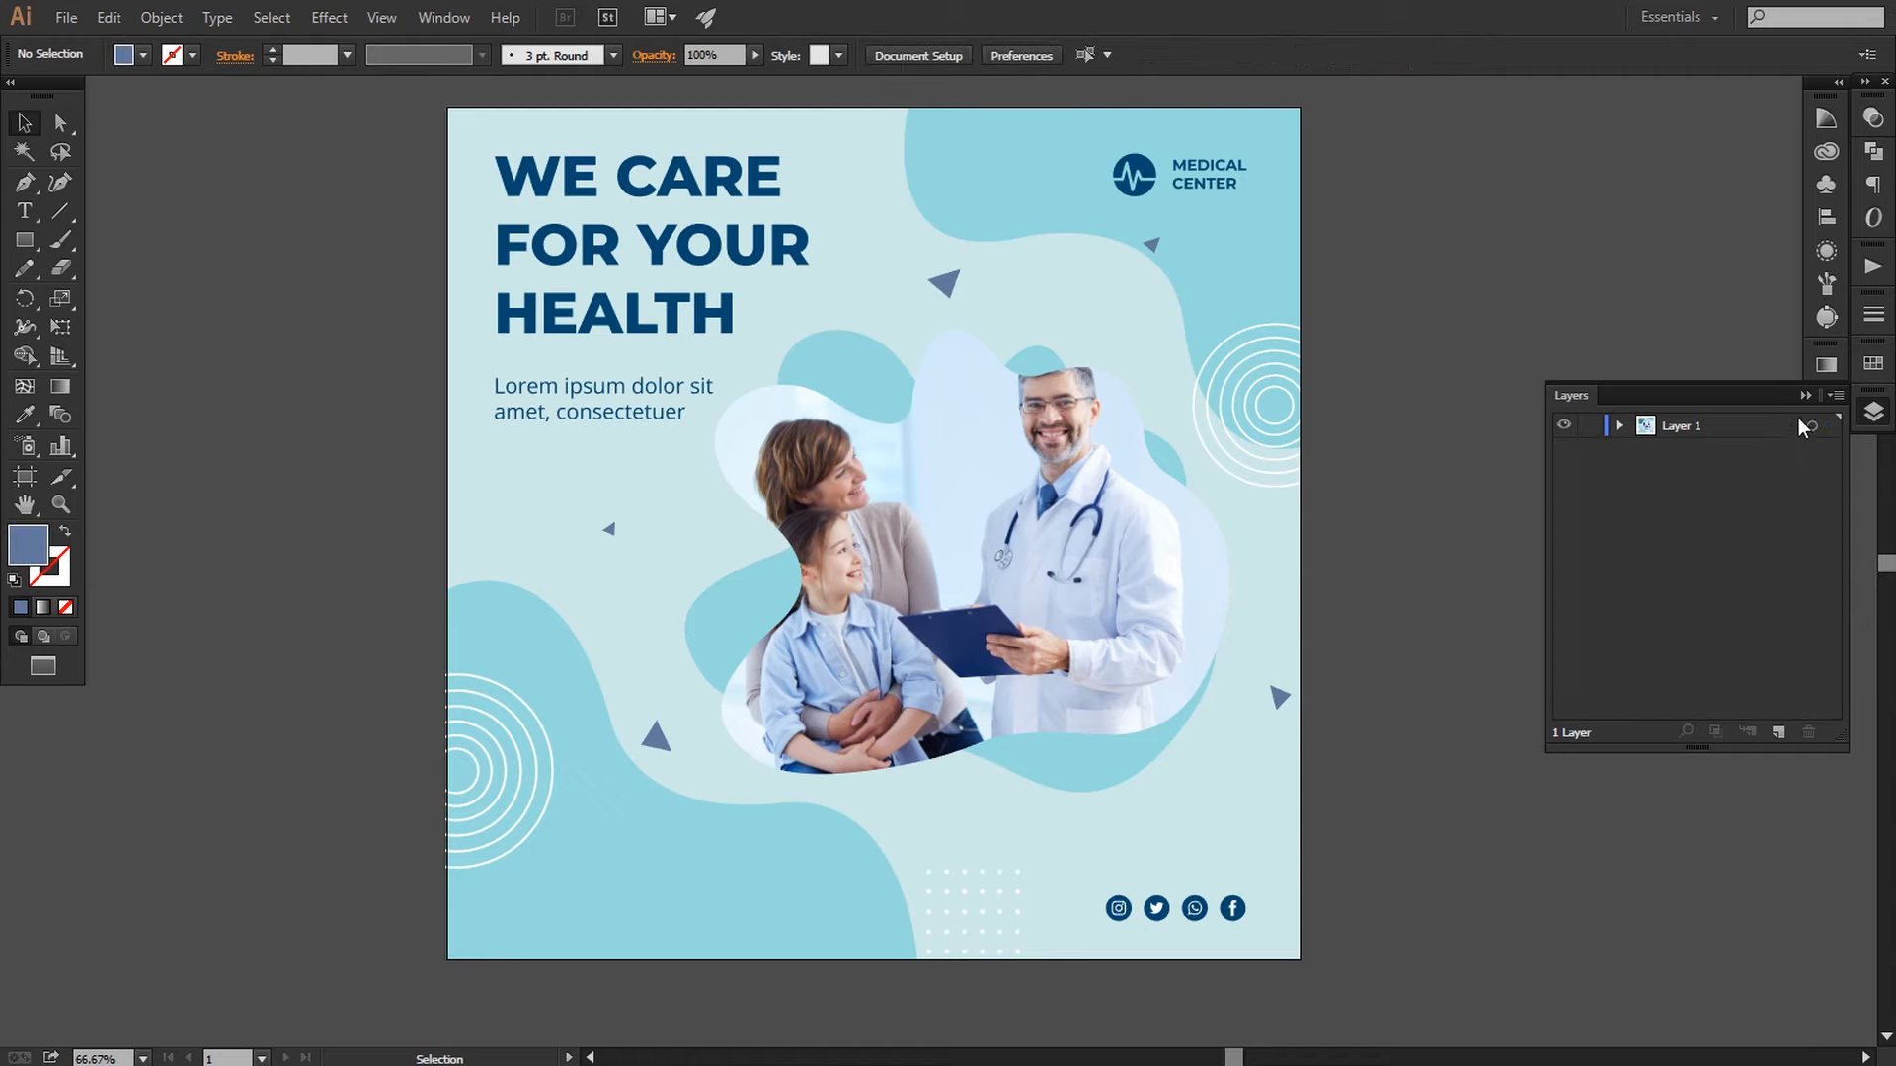
pyautogui.click(1805, 395)
pyautogui.moveTo(1423, 518); pyautogui.dragTo(1447, 535)
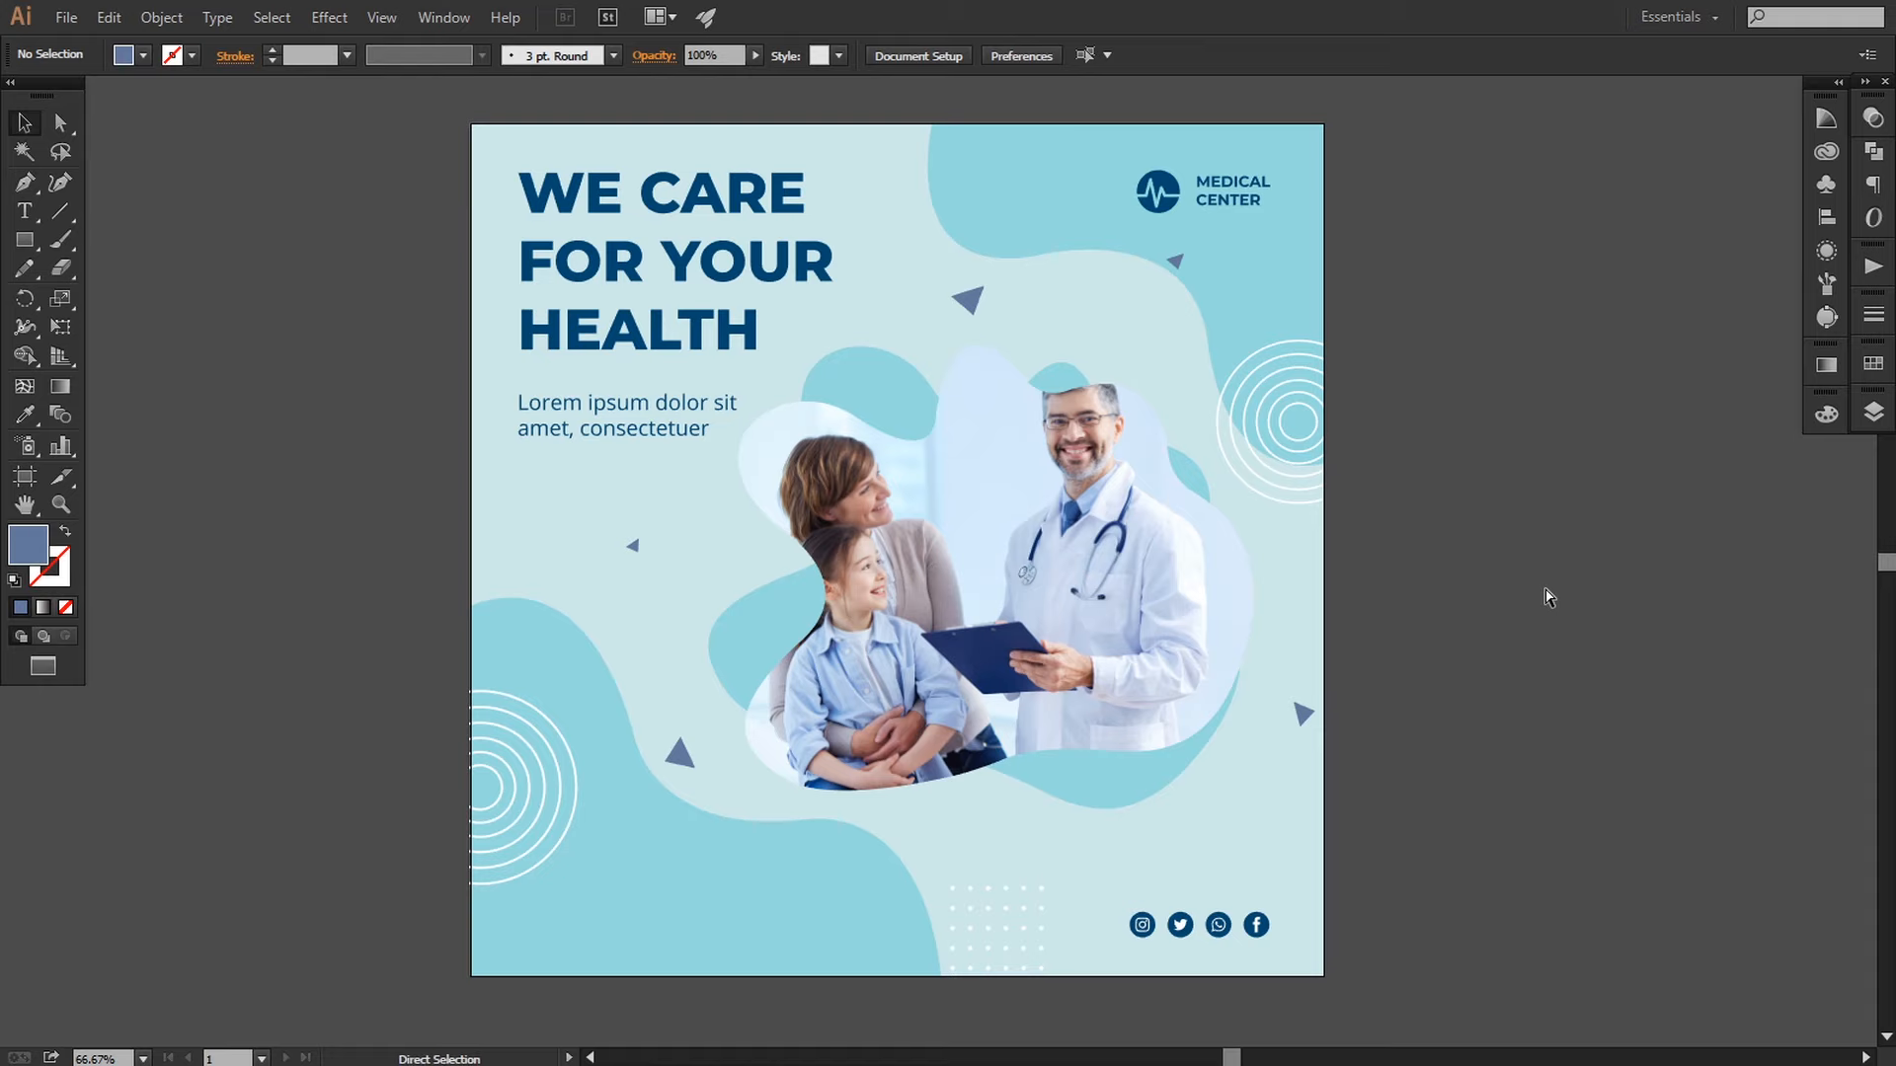
pyautogui.hotkey('ctrl', '=')
pyautogui.hotkey('ctrl', '-')
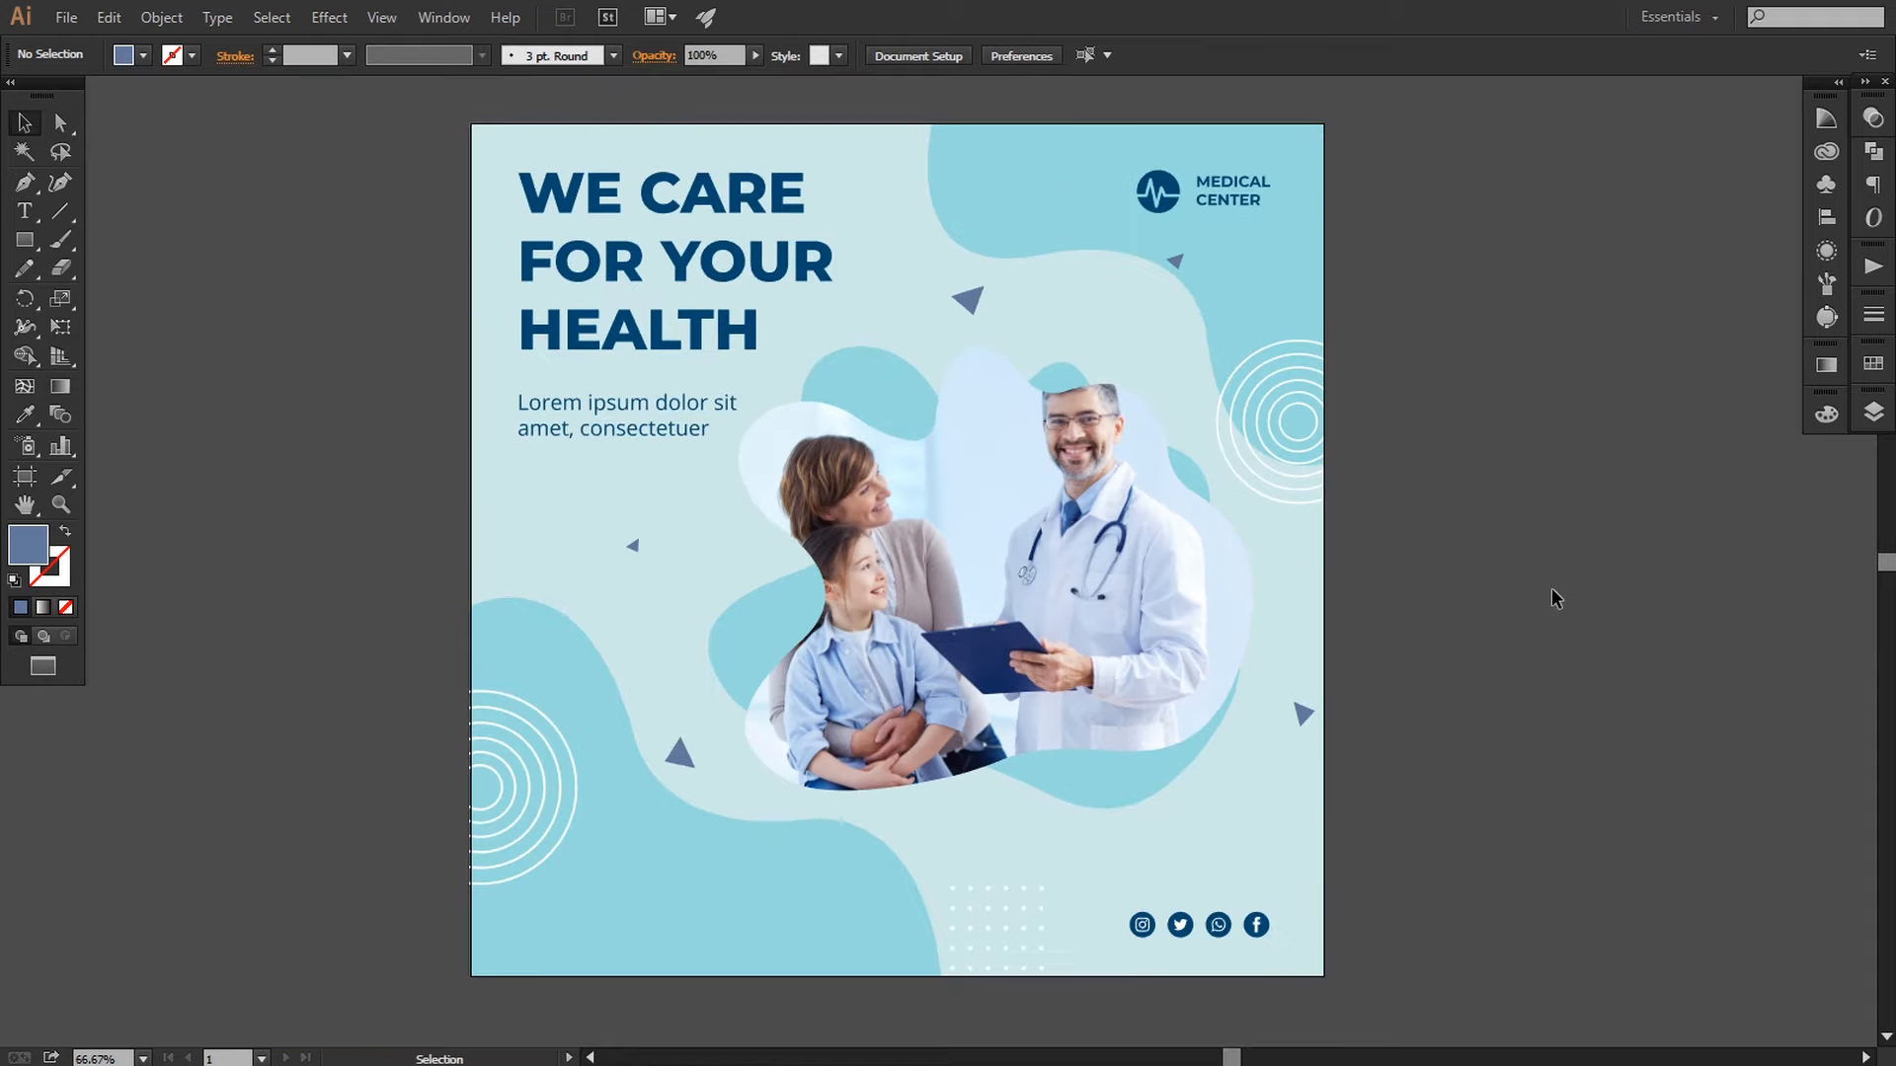